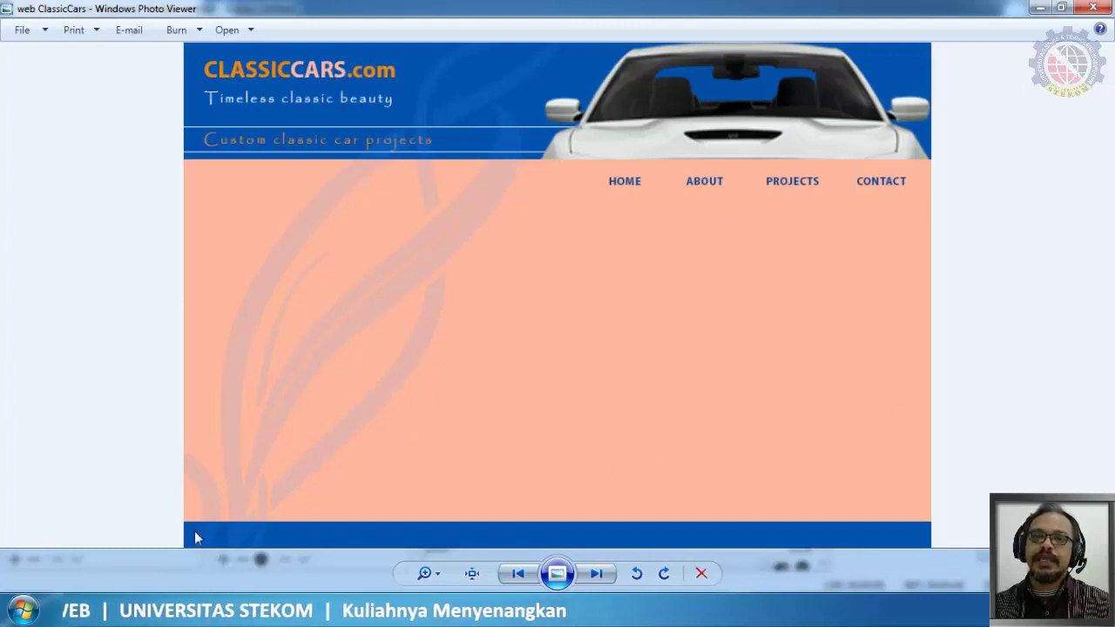
- Show the Documents library and display its files as large icons
mouse_move(106, 609)
left_click(102, 512)
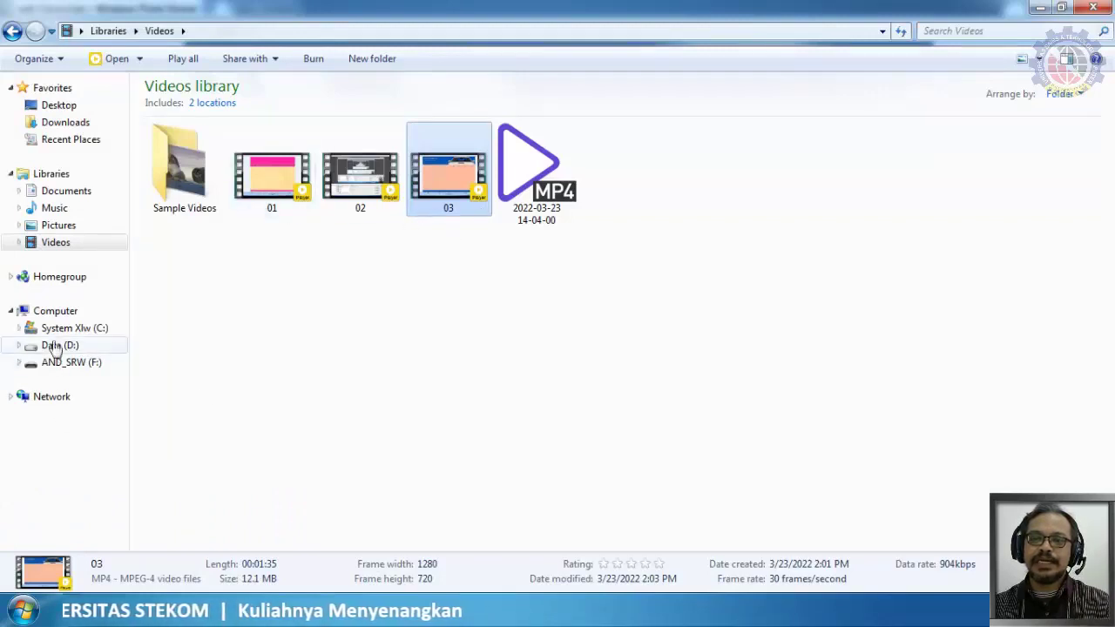
left_click(55, 193)
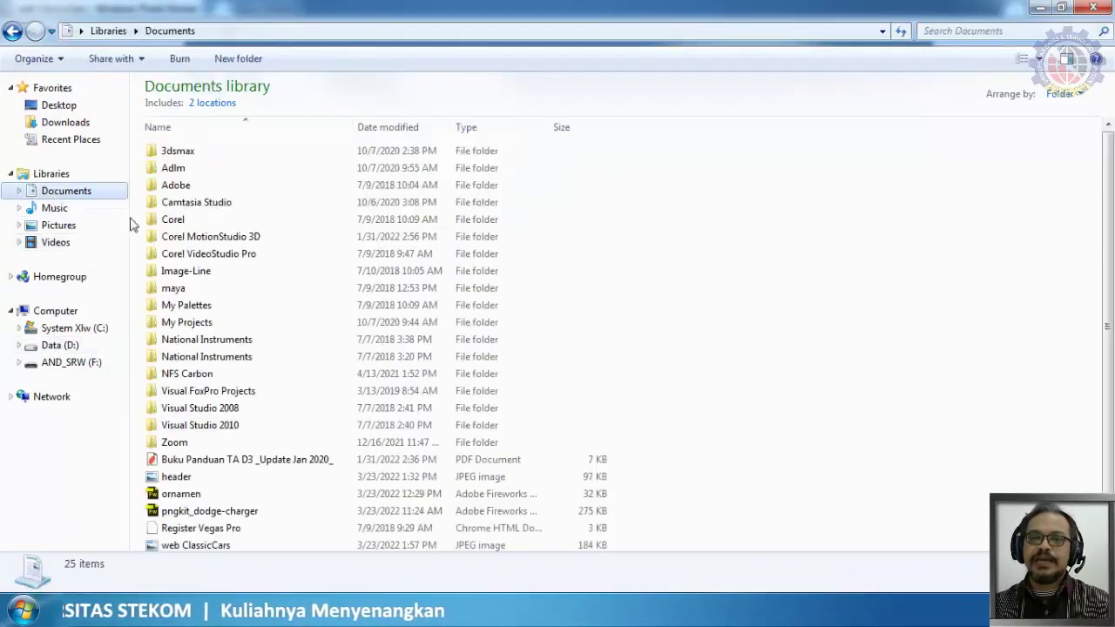
left_click(242, 479)
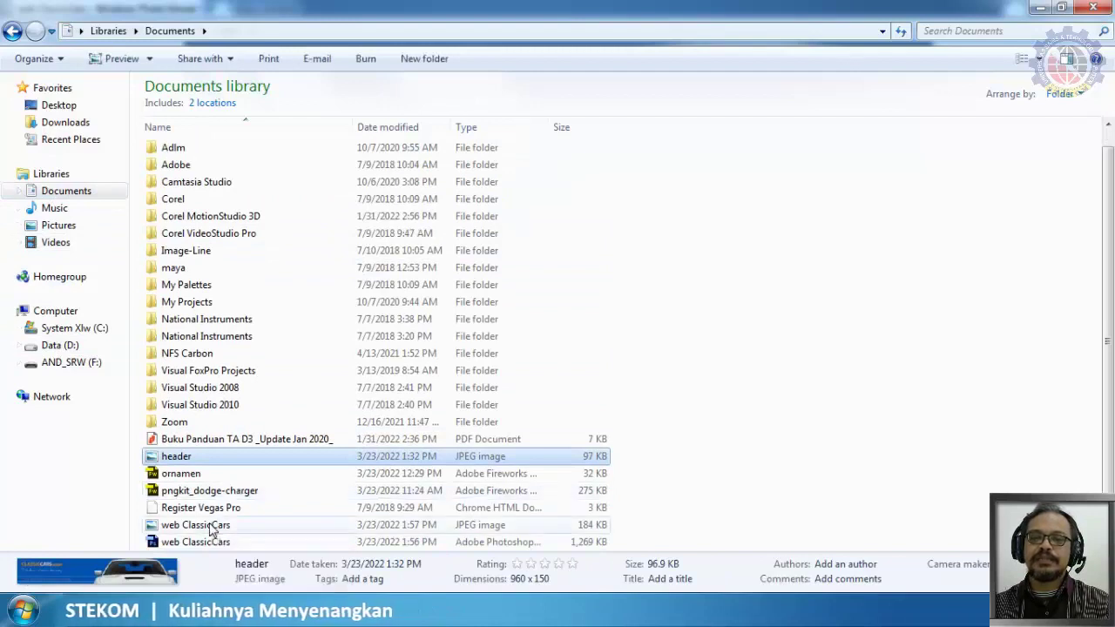
left_click(210, 527)
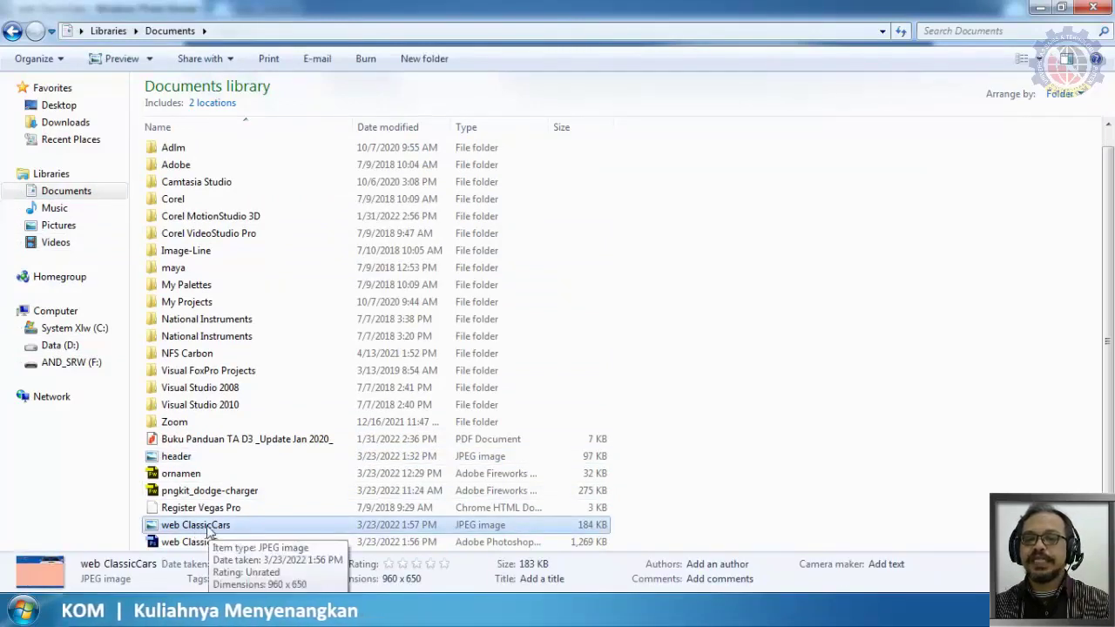
right_click(664, 177)
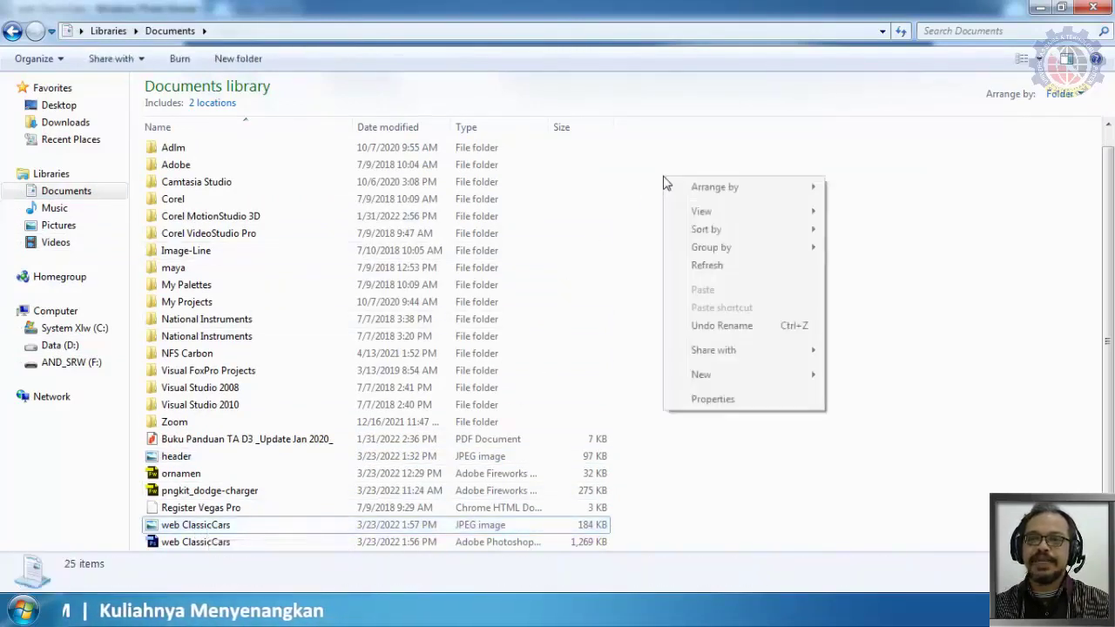
mouse_move(702, 211)
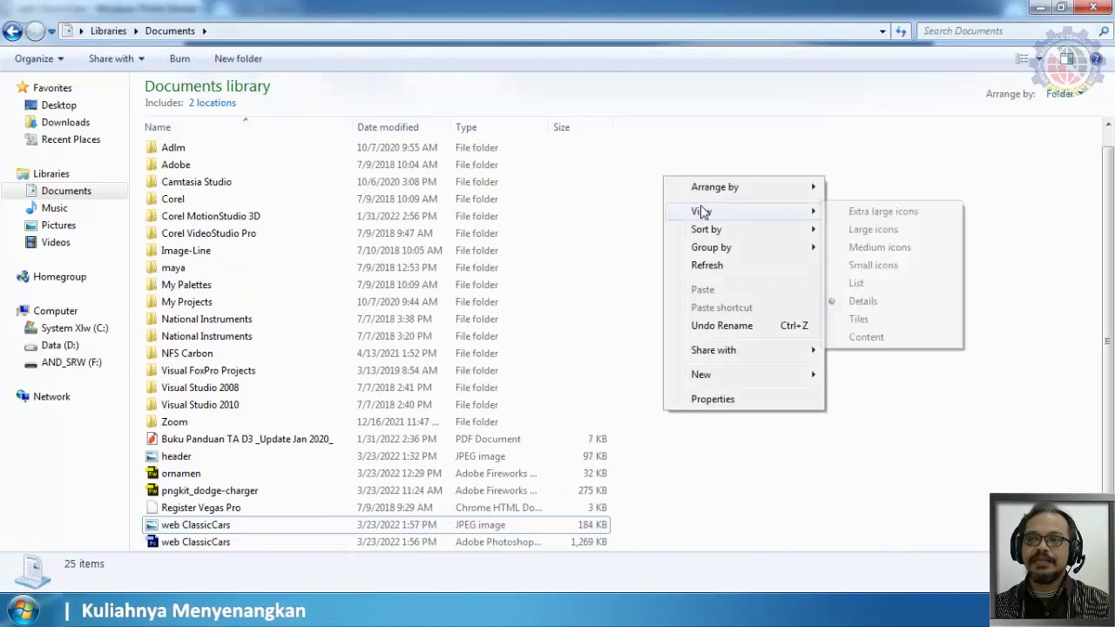
left_click(888, 232)
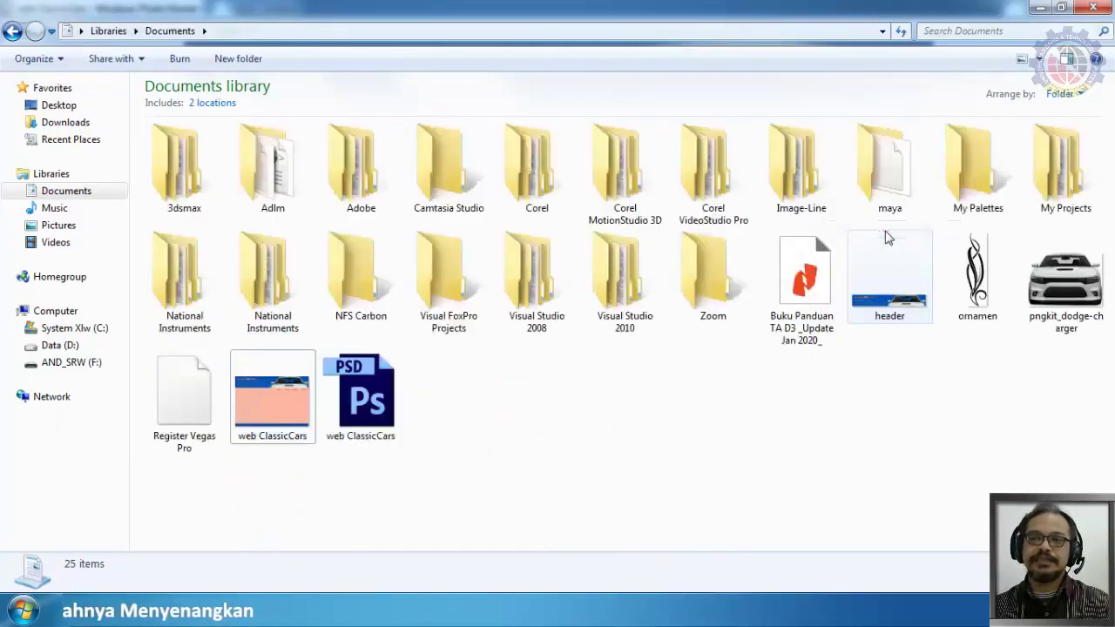
- Open the web ClassicCars JPEG image from the Documents library in Adobe Photoshop CS6
left_click(278, 400)
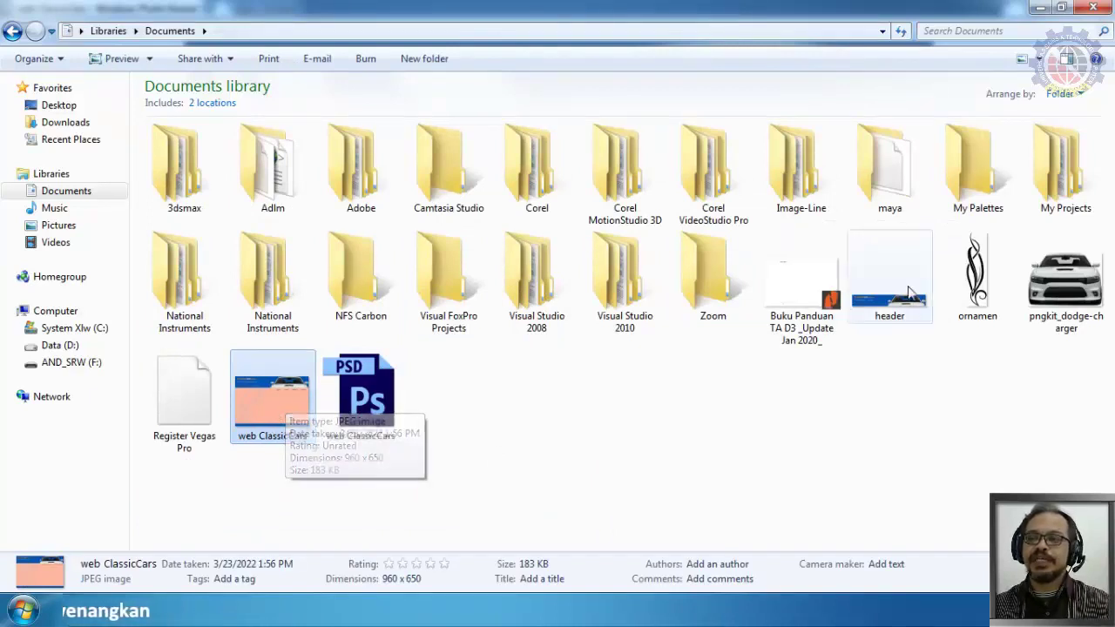
left_click(913, 313)
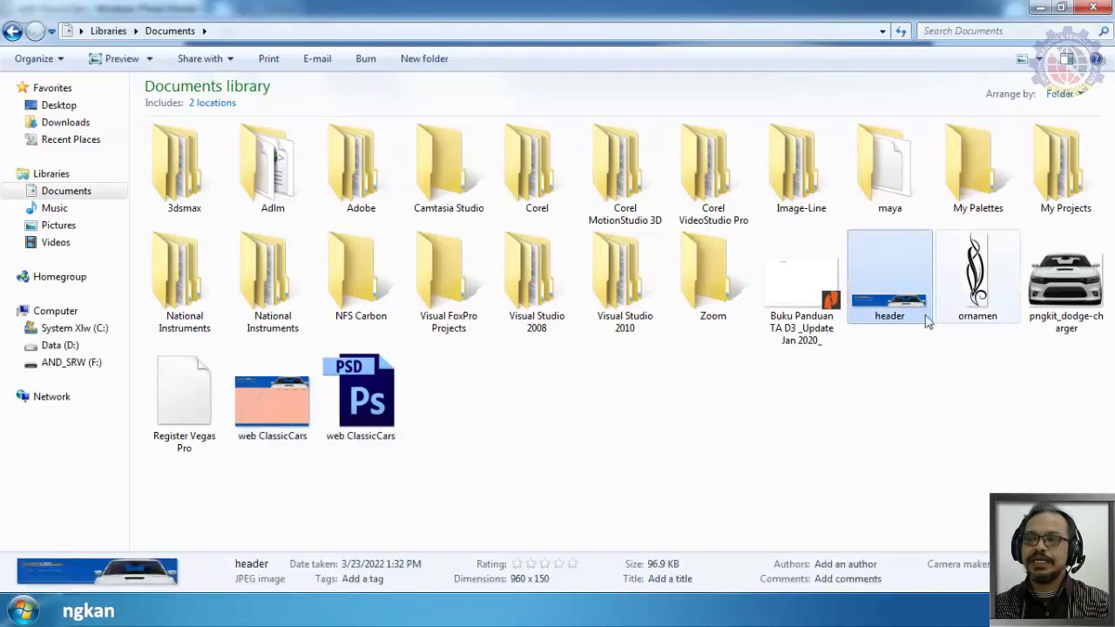
left_click(993, 303)
left_click(1096, 303)
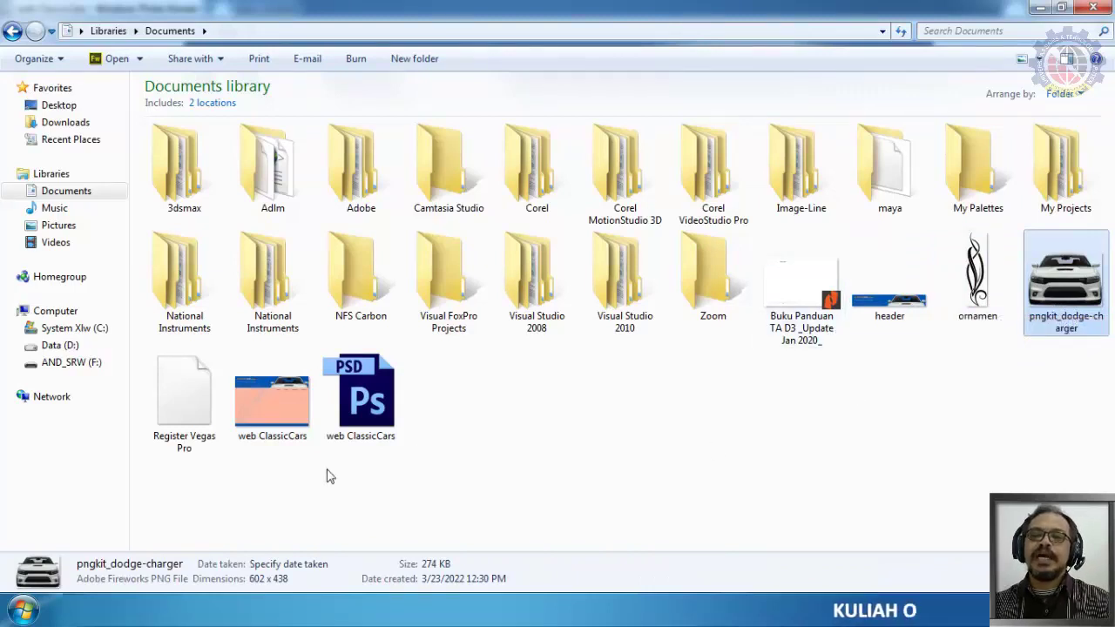
right_click(270, 392)
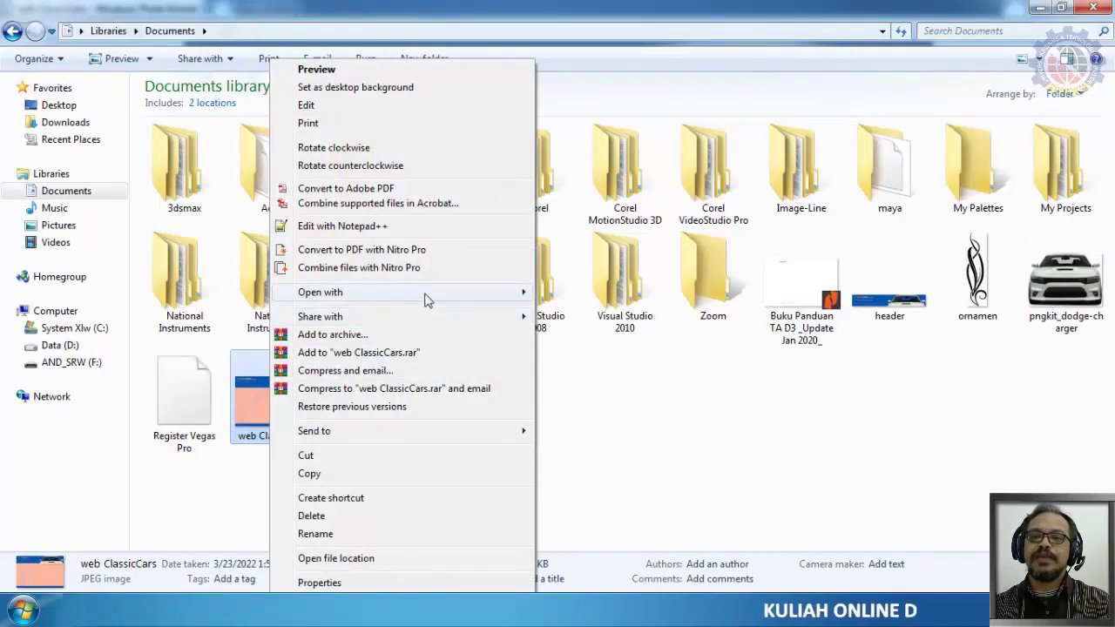
mouse_move(423, 299)
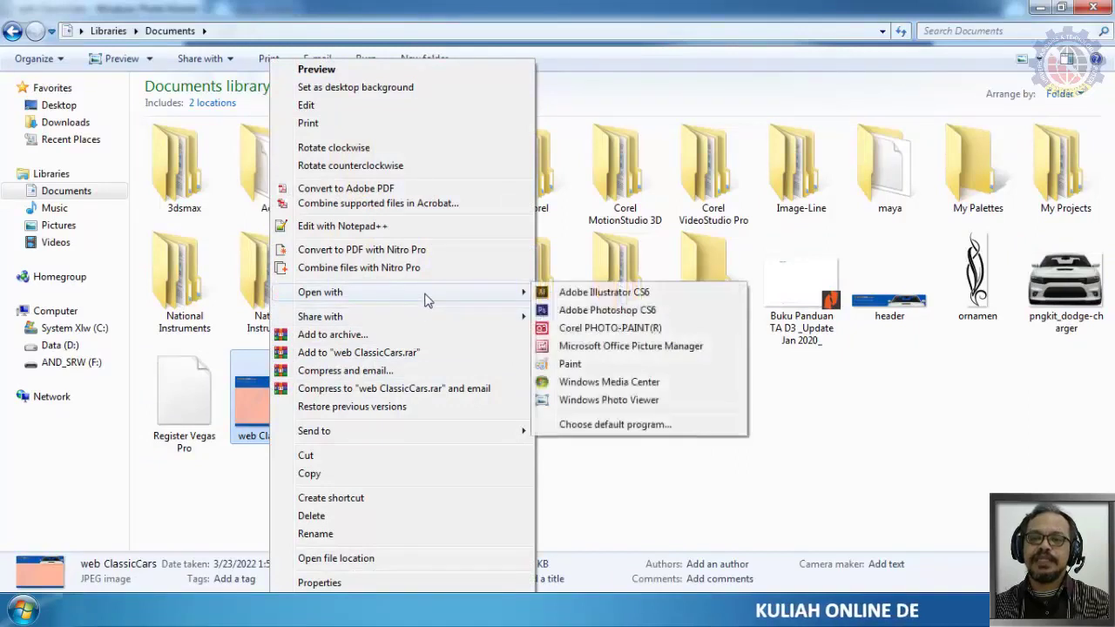
left_click(601, 311)
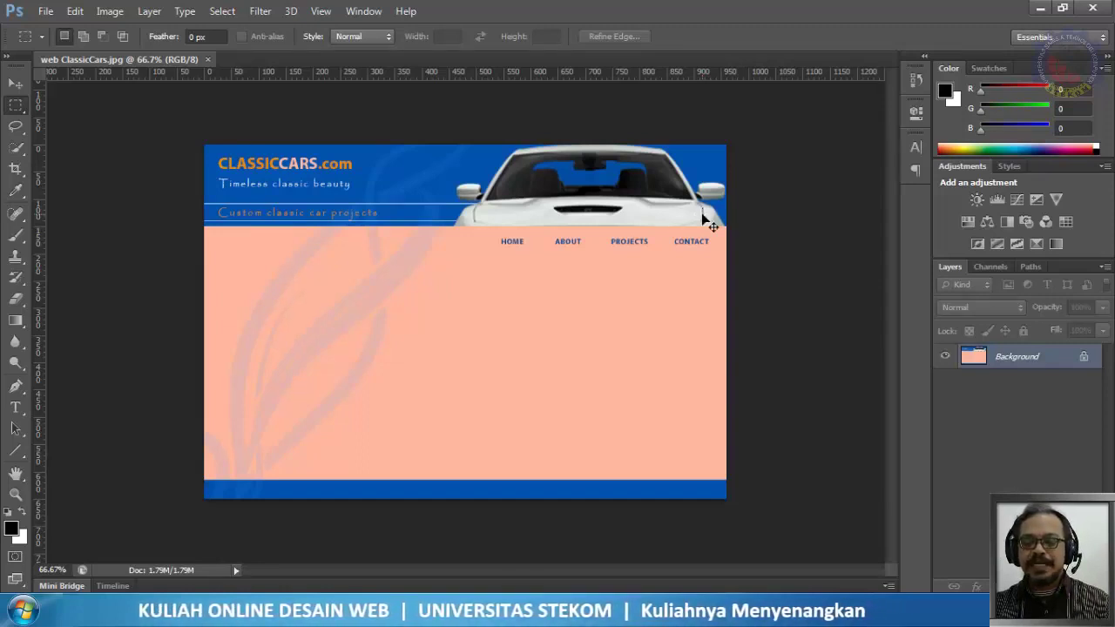
key("ctrl+plus")
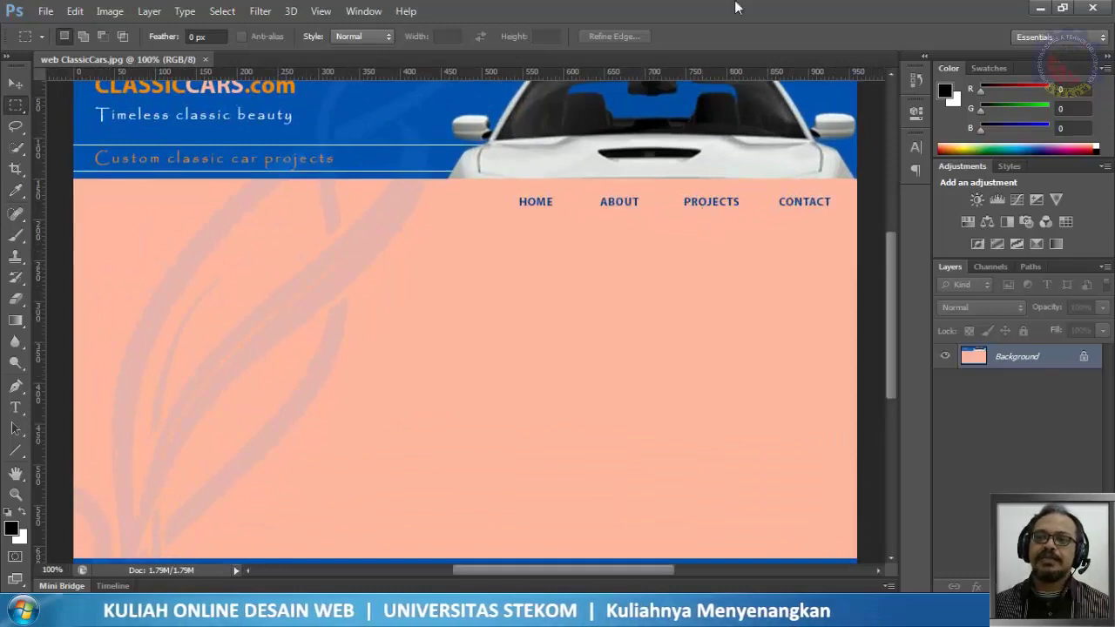
left_click_drag(892, 273, 895, 241)
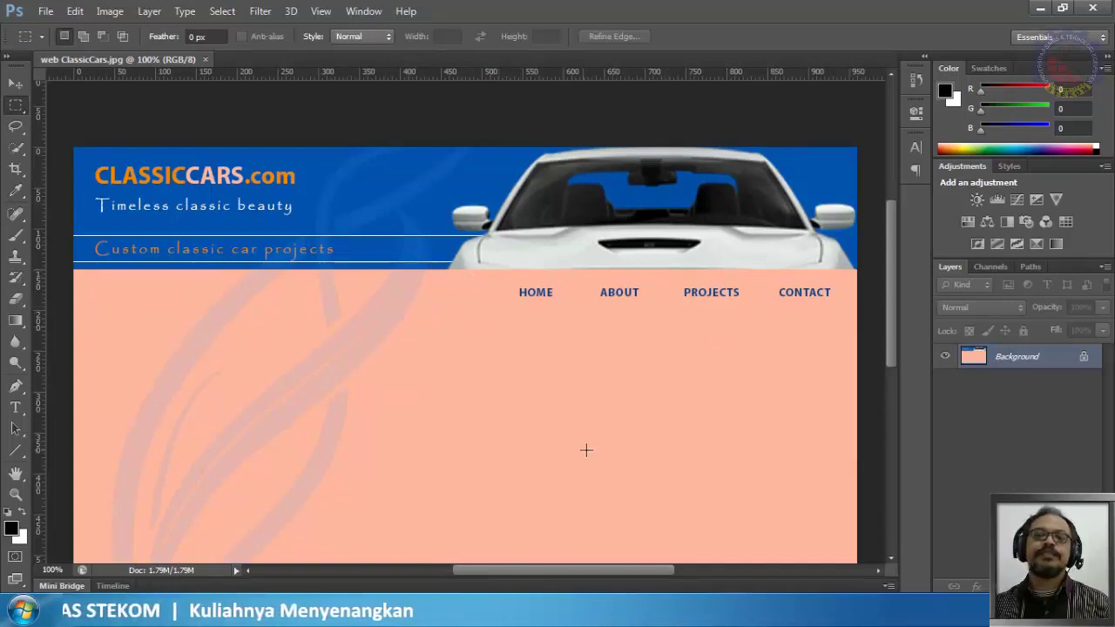
scroll(586, 450, "down", 5)
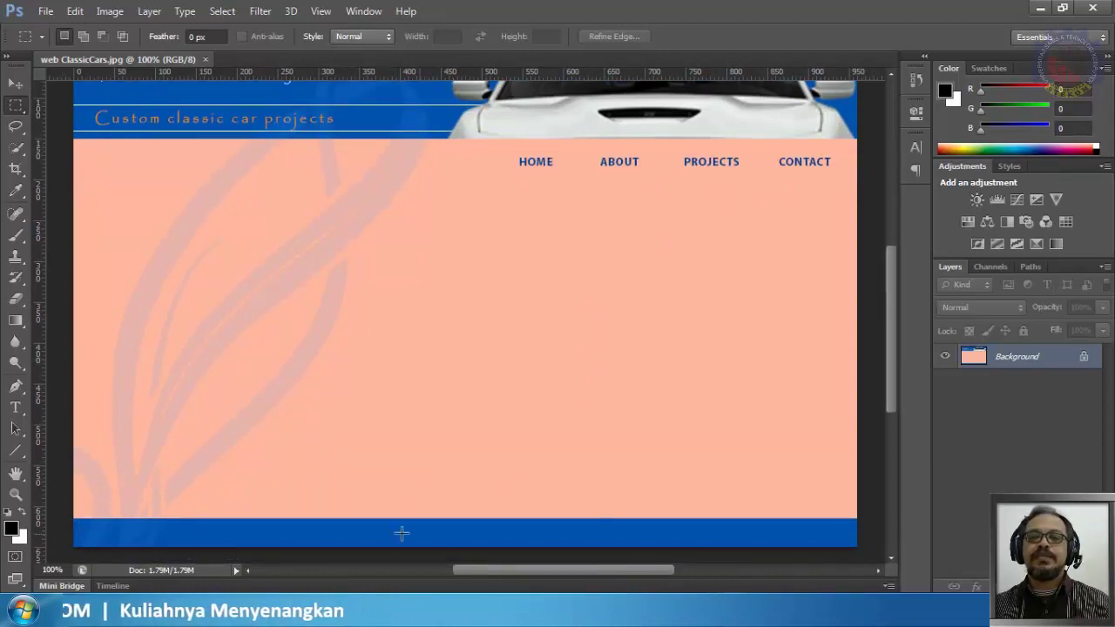
scroll(445, 352, "up", 5)
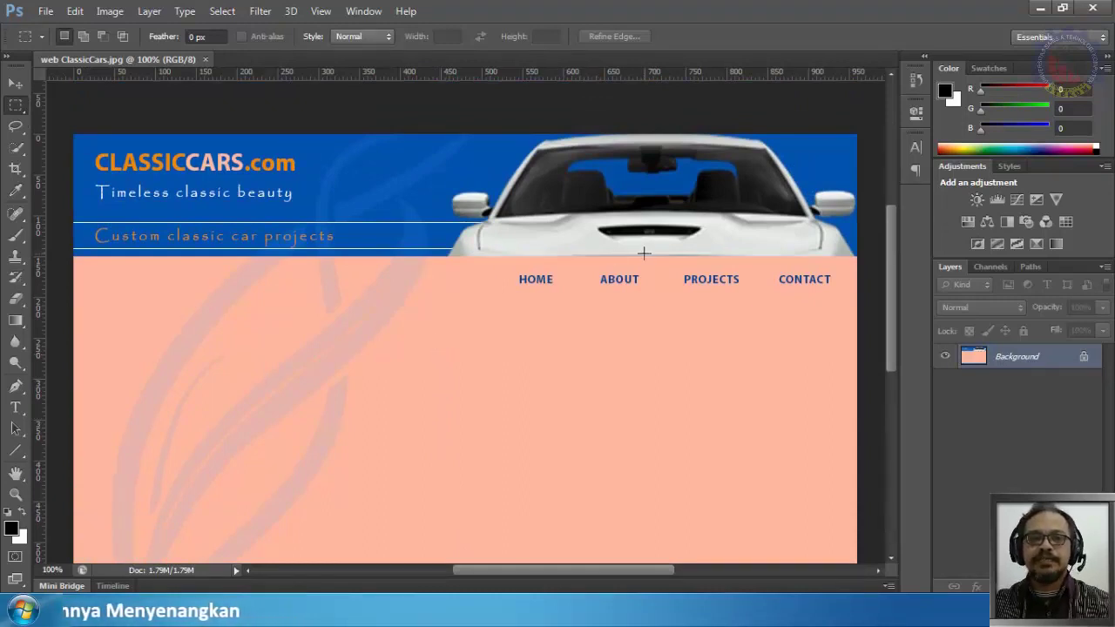
left_click(16, 84)
left_click(16, 105)
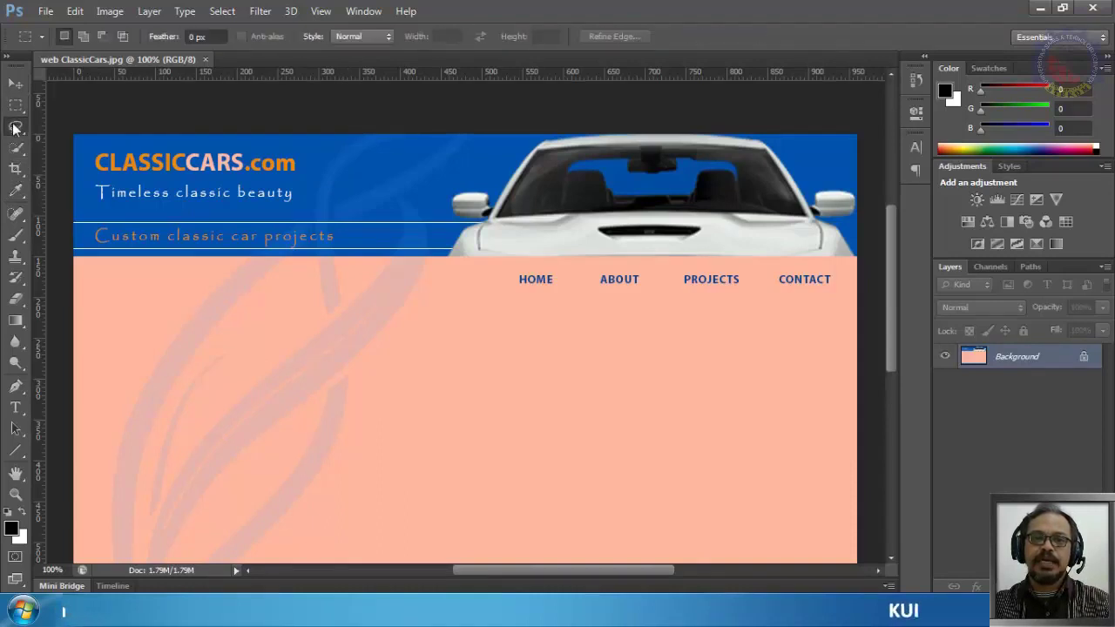
left_click(14, 128)
left_click(15, 148)
left_click(15, 169)
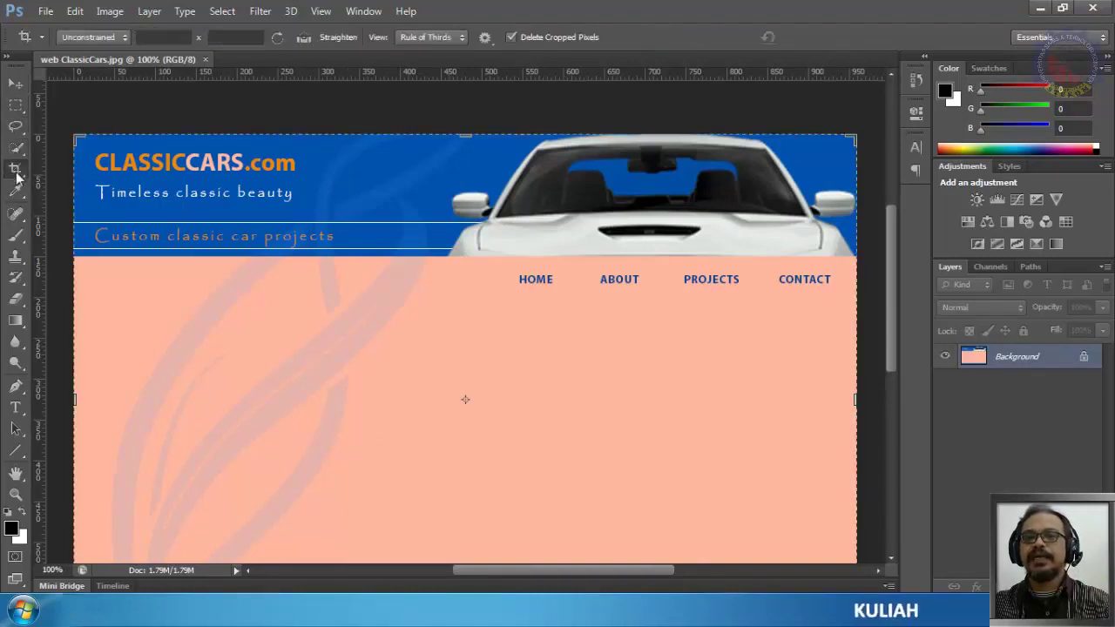
right_click(16, 173)
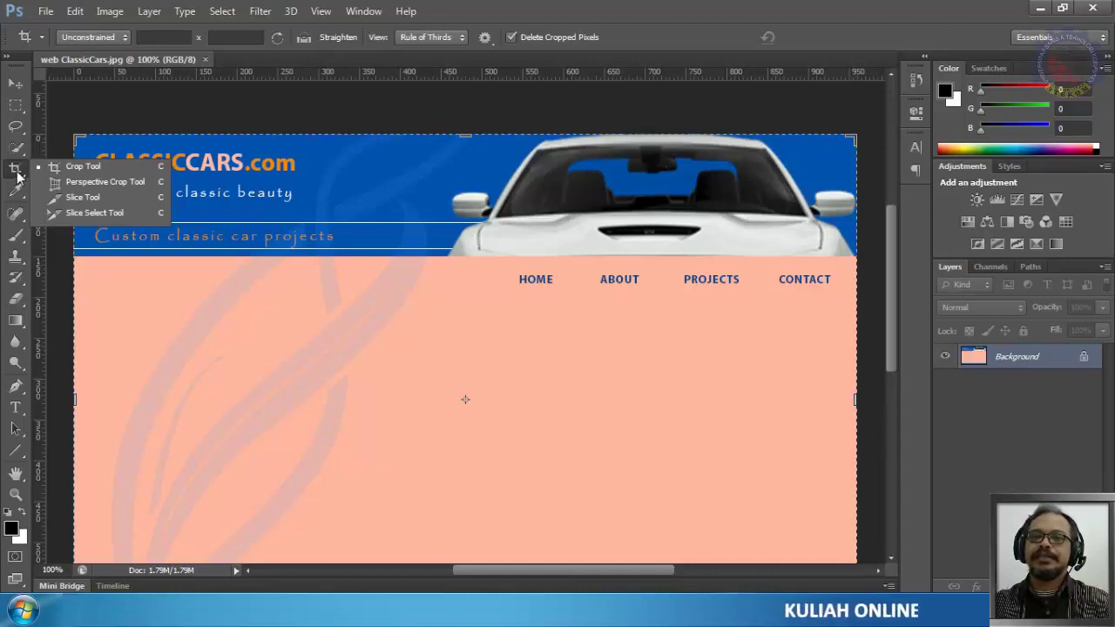
left_click(15, 84)
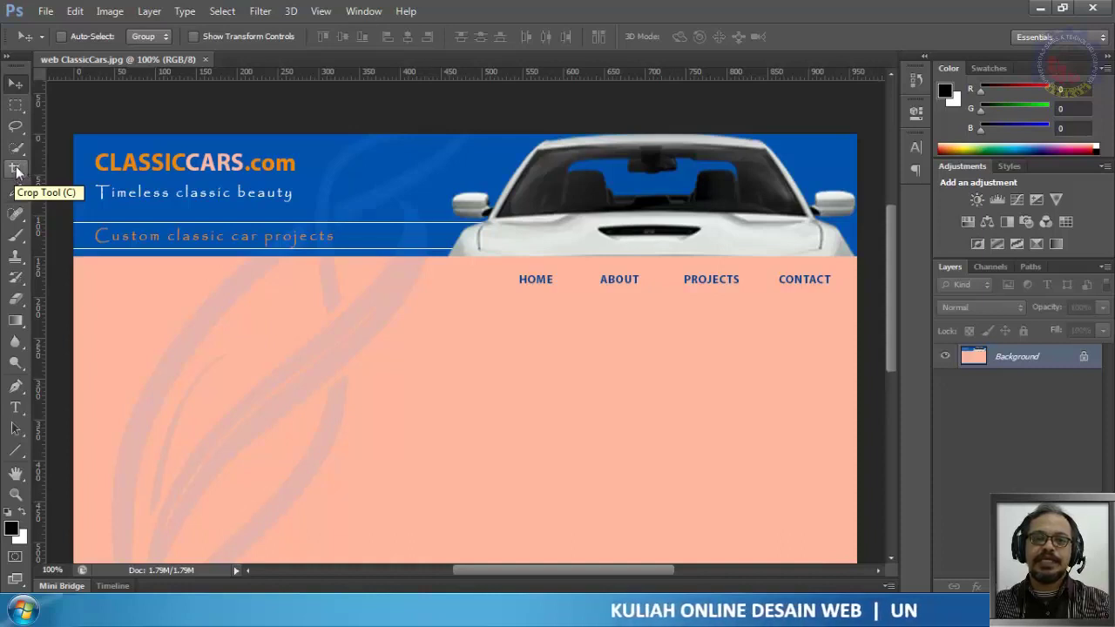
- Draw a slice about 972 × 163 px around the whole blue header banner with the Slice Tool
left_click(16, 170)
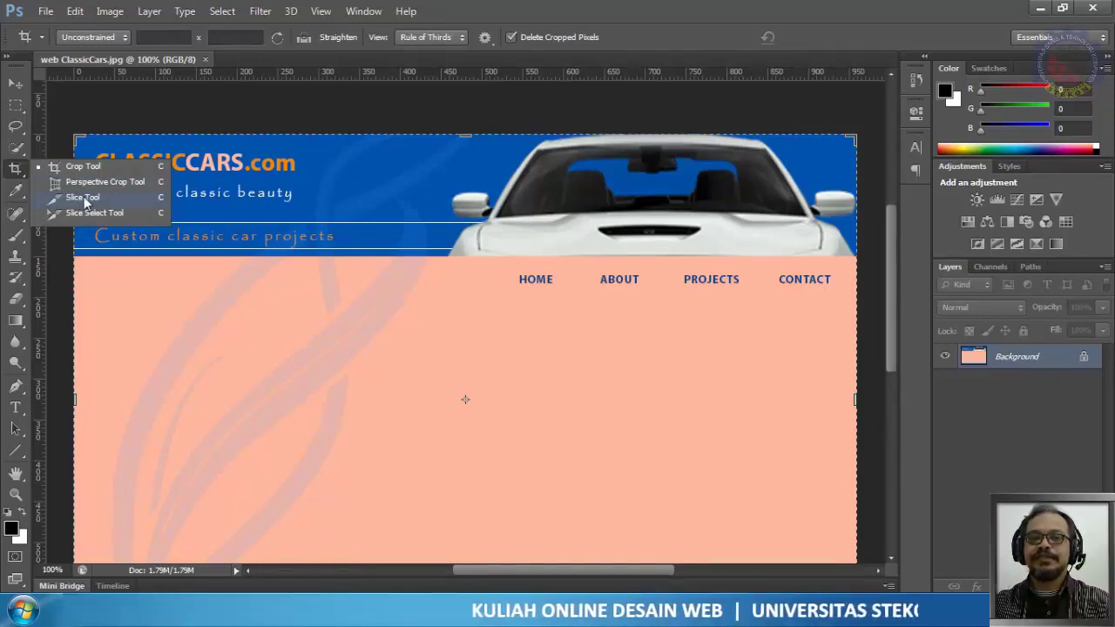
left_click(83, 197)
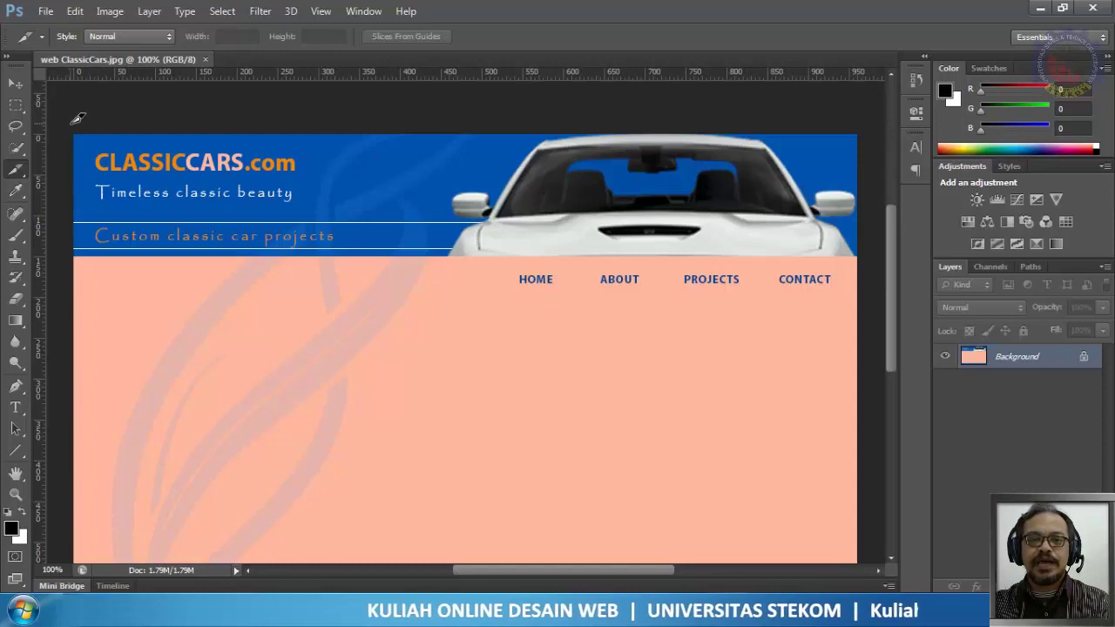
left_click_drag(75, 117, 874, 253)
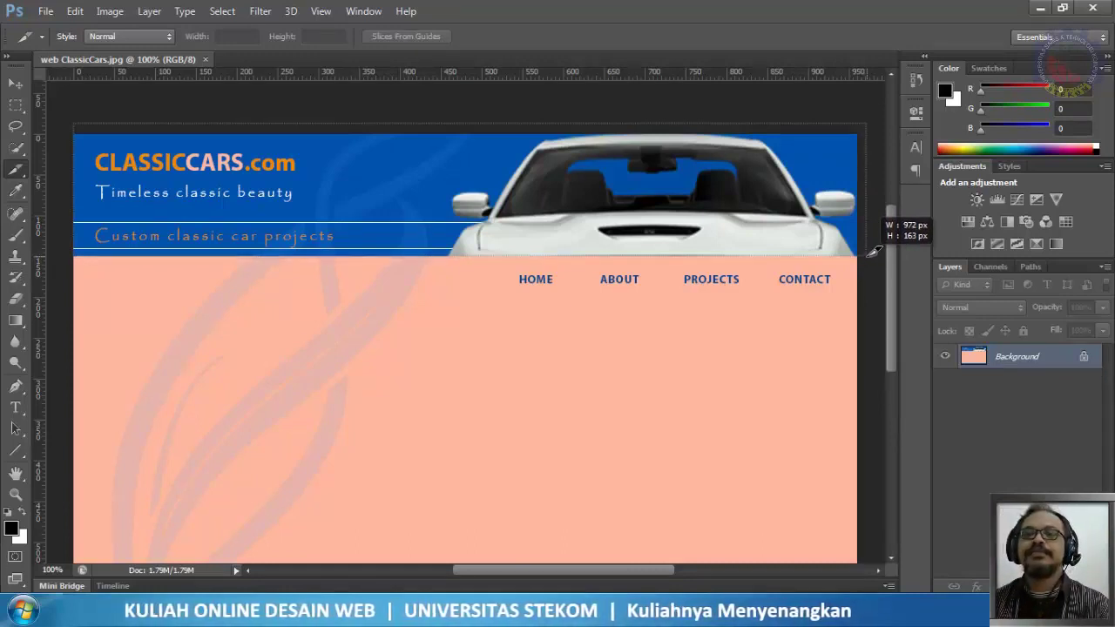
left_click_drag(875, 252, 874, 252)
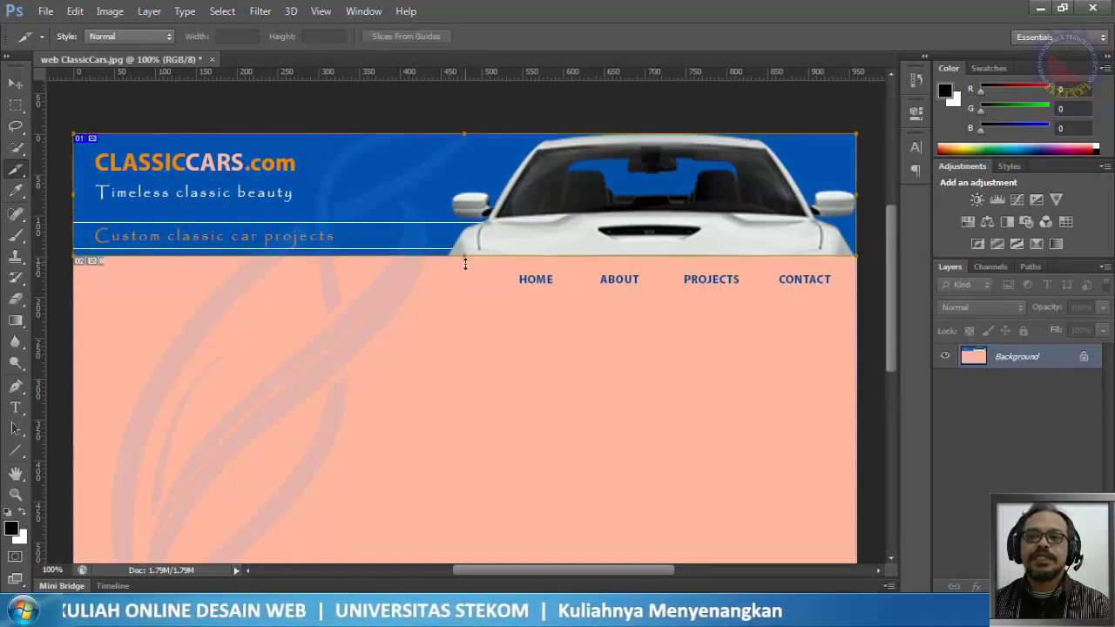
- Align the lower edge of the header slice exactly with the boundary between the blue banner and the pink content area
mouse_move(465, 263)
left_mouse_down()
mouse_move(469, 311)
mouse_move(459, 257)
left_mouse_up()
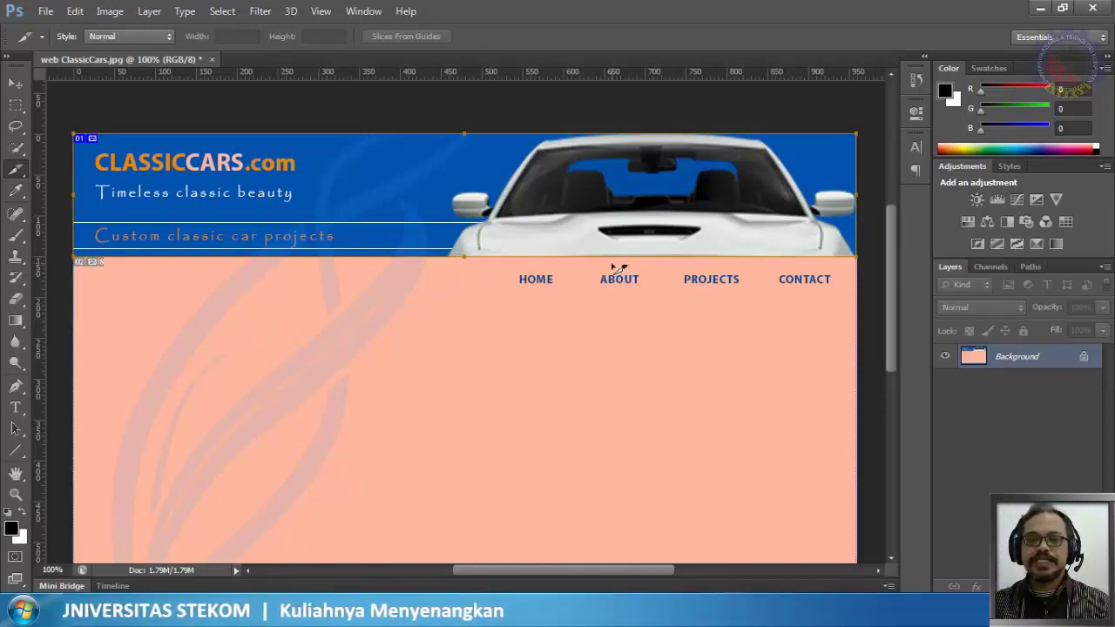
key("ctrl+plus")
key("ctrl+plus")
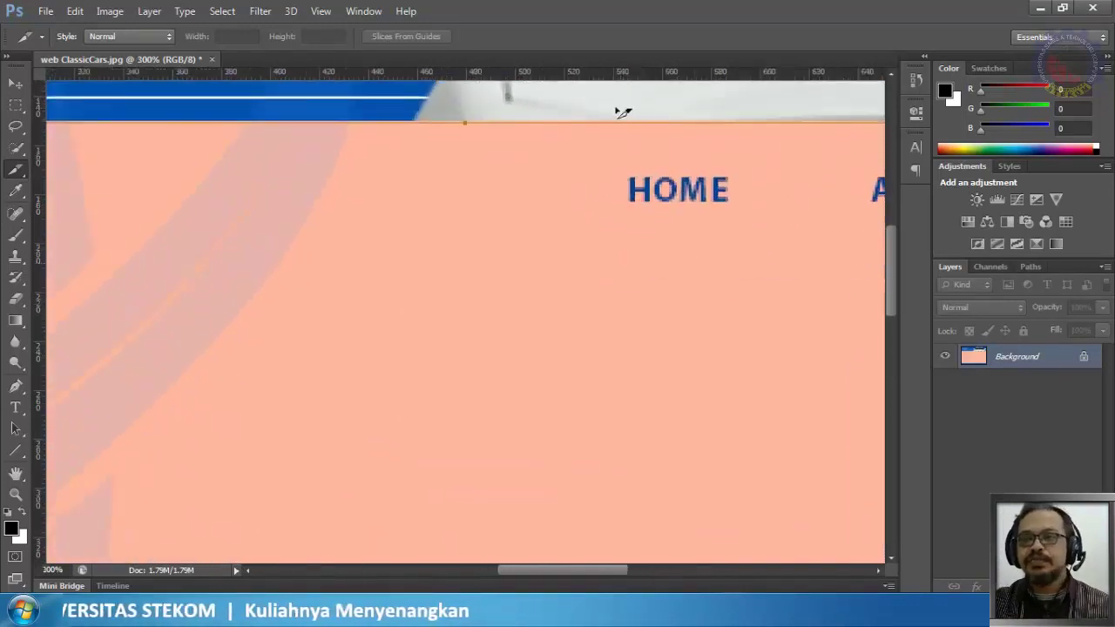
left_click_drag(895, 269, 889, 235)
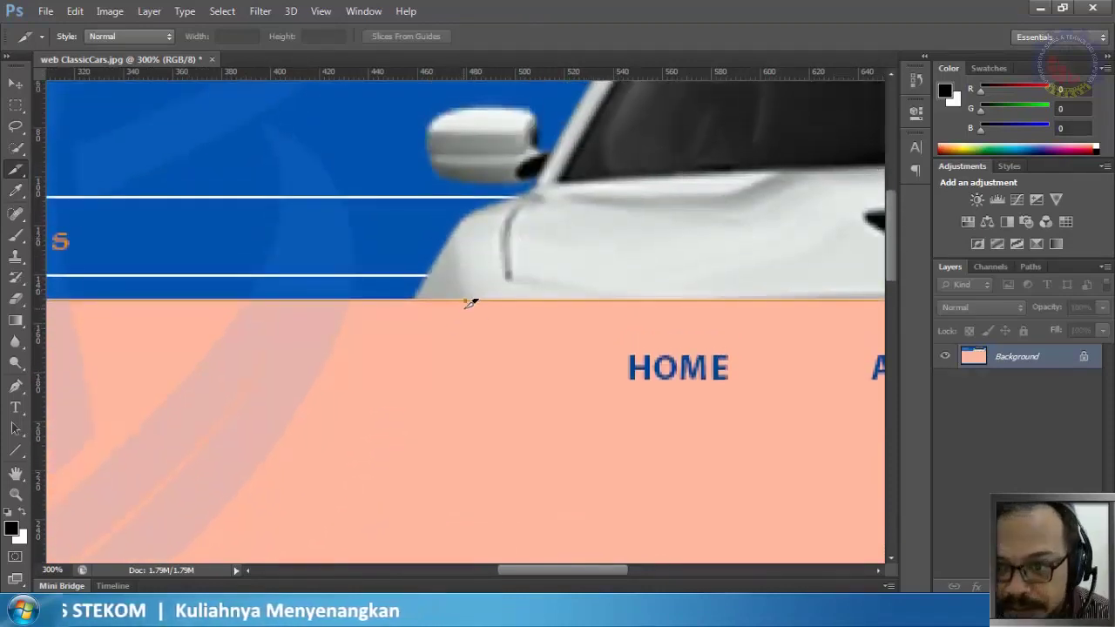
mouse_move(464, 299)
left_mouse_down()
mouse_move(464, 329)
mouse_move(463, 298)
left_mouse_up()
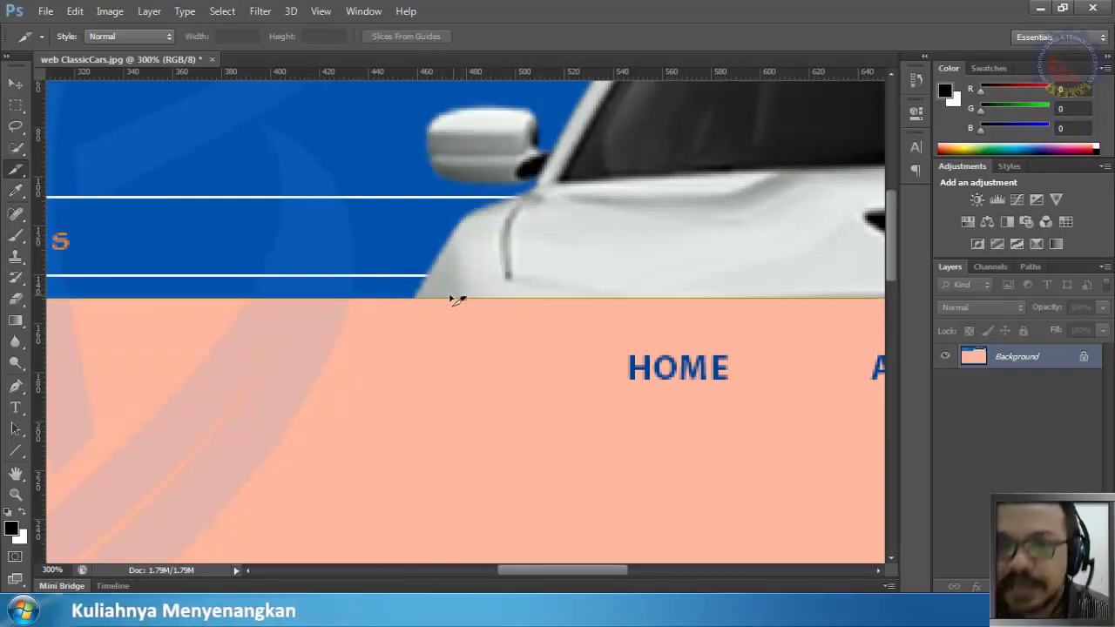
- Draw a slice about 525 px wide over the empty pink strip below the header, ending just before the HOME link
key("ctrl+minus")
key("ctrl+minus")
key("ctrl+minus")
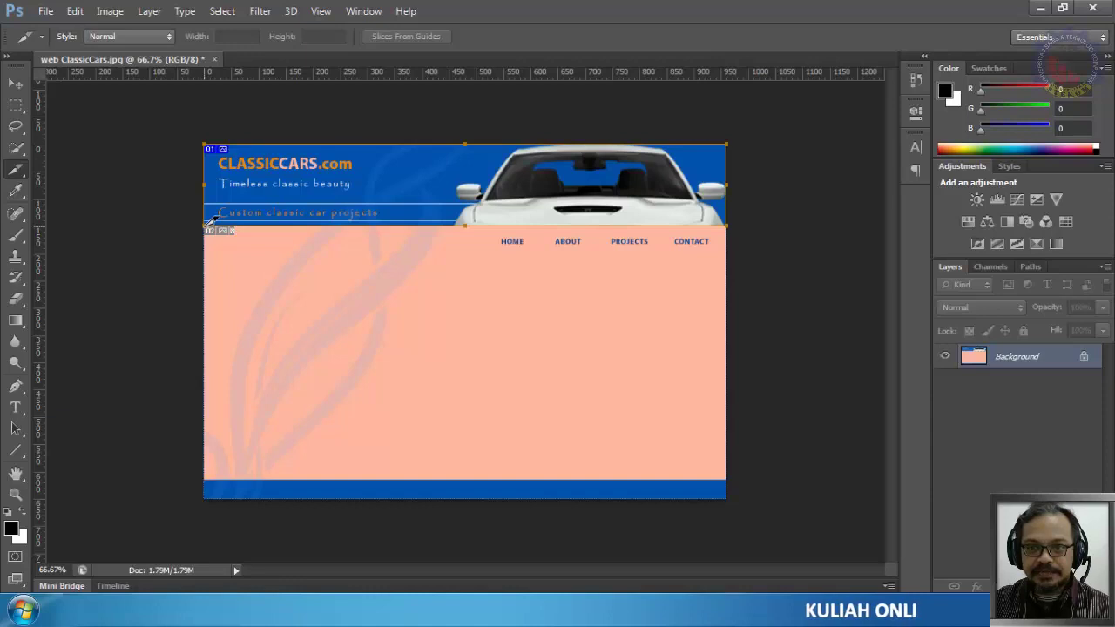
left_click_drag(209, 225, 497, 251)
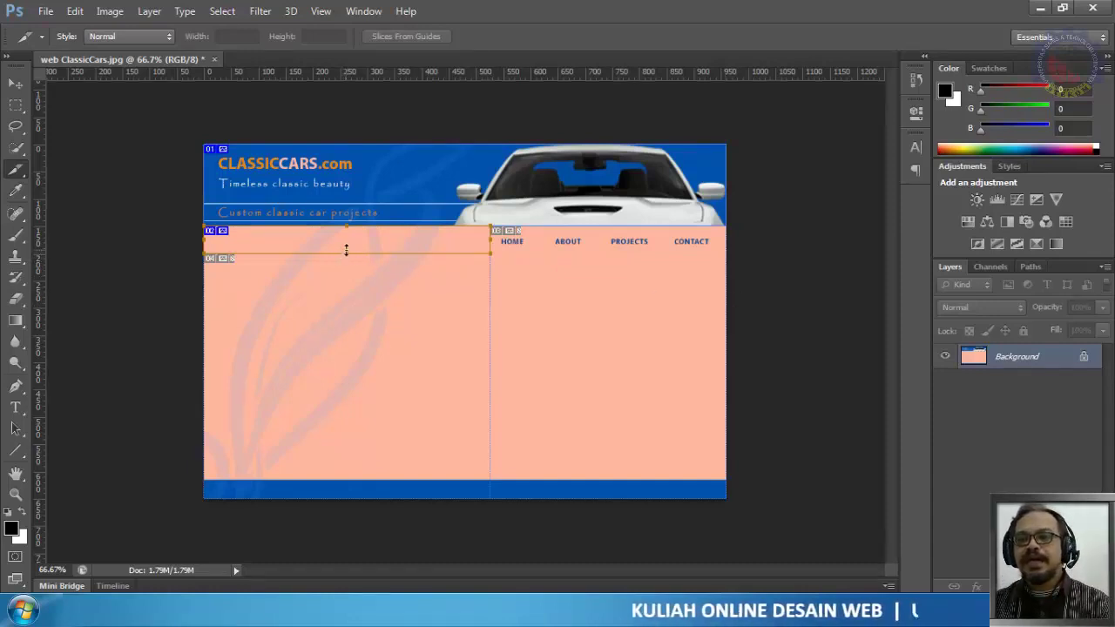
left_click_drag(346, 250, 356, 254)
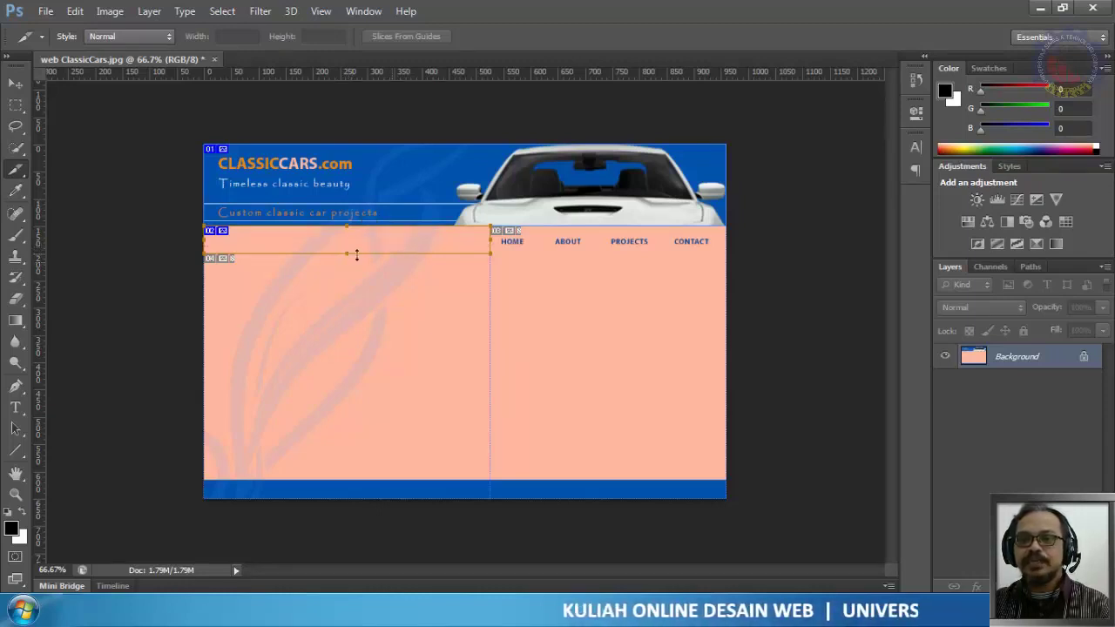
- Raise the lower edge of the slice beside the navigation links so it ends just below the level of the link text
key("ctrl+plus")
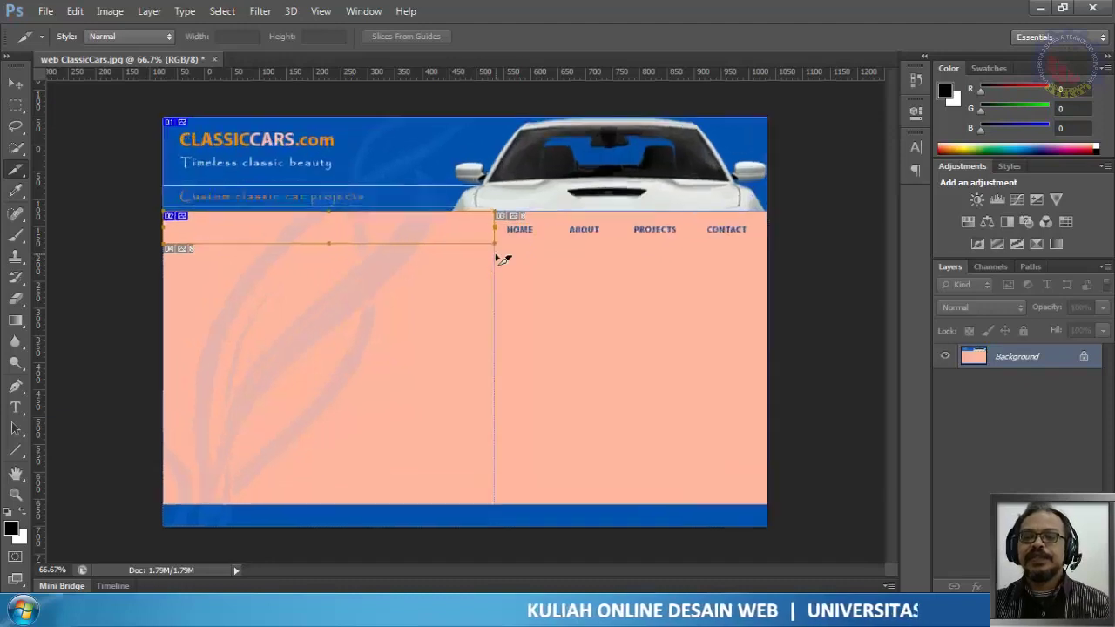
key("ctrl+plus")
scroll(503, 249, "up", 2)
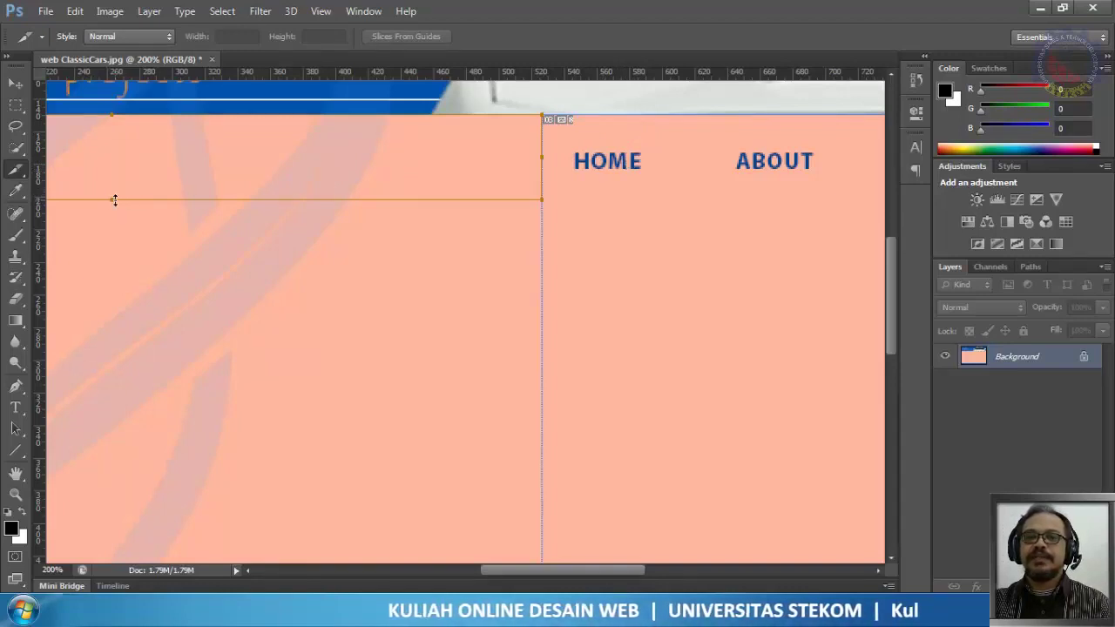
left_click_drag(117, 197, 123, 190)
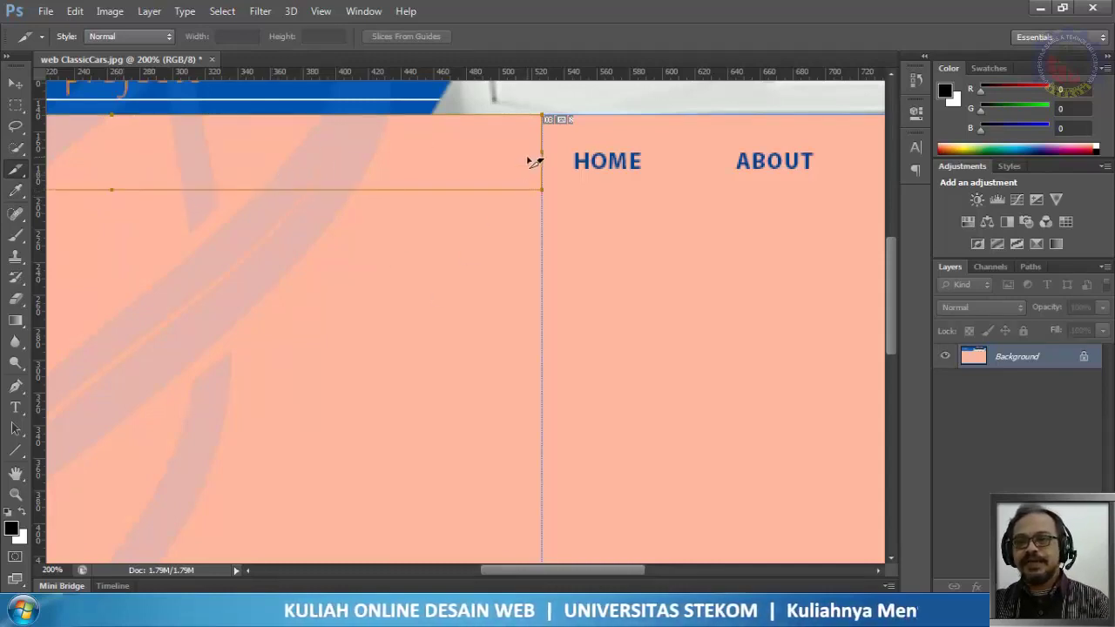
- Draw four adjoining slices about 46 px high around the HOME, ABOUT, PROJECTS and CONTACT links, the last one reaching the page's edge
left_click_drag(530, 571, 606, 582)
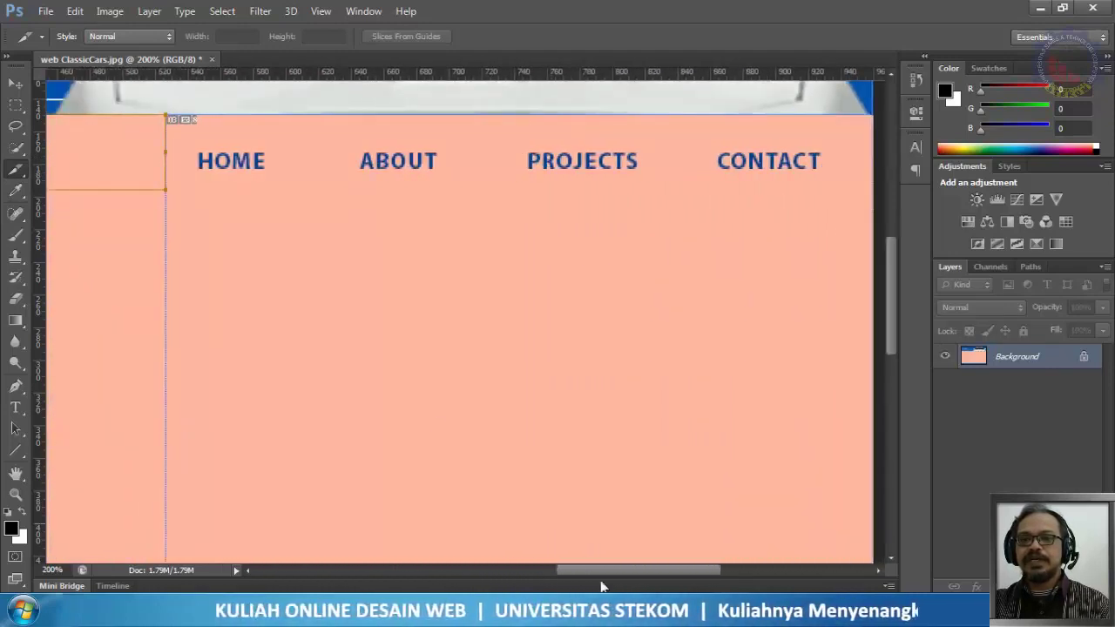
left_click_drag(166, 114, 318, 182)
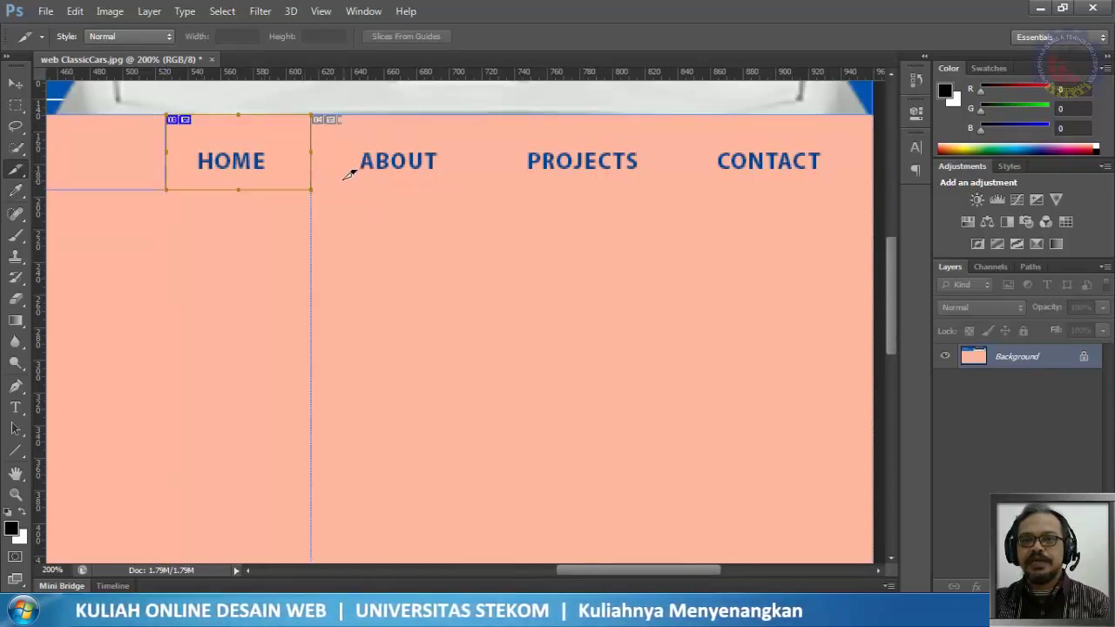
left_click_drag(319, 113, 476, 188)
left_click_drag(478, 114, 683, 188)
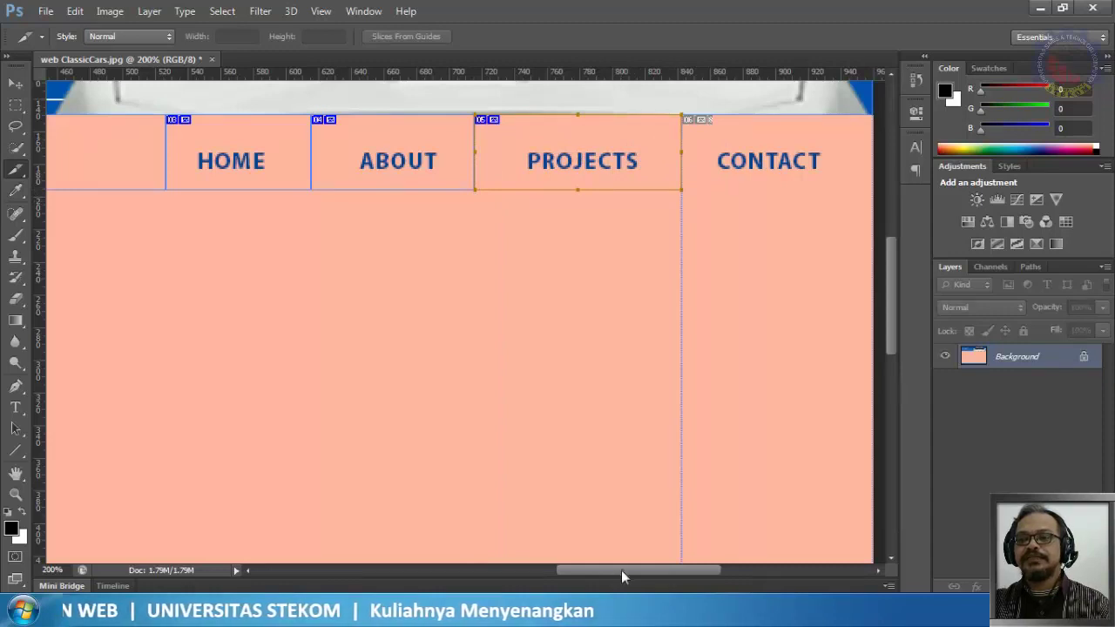
left_click_drag(621, 570, 643, 570)
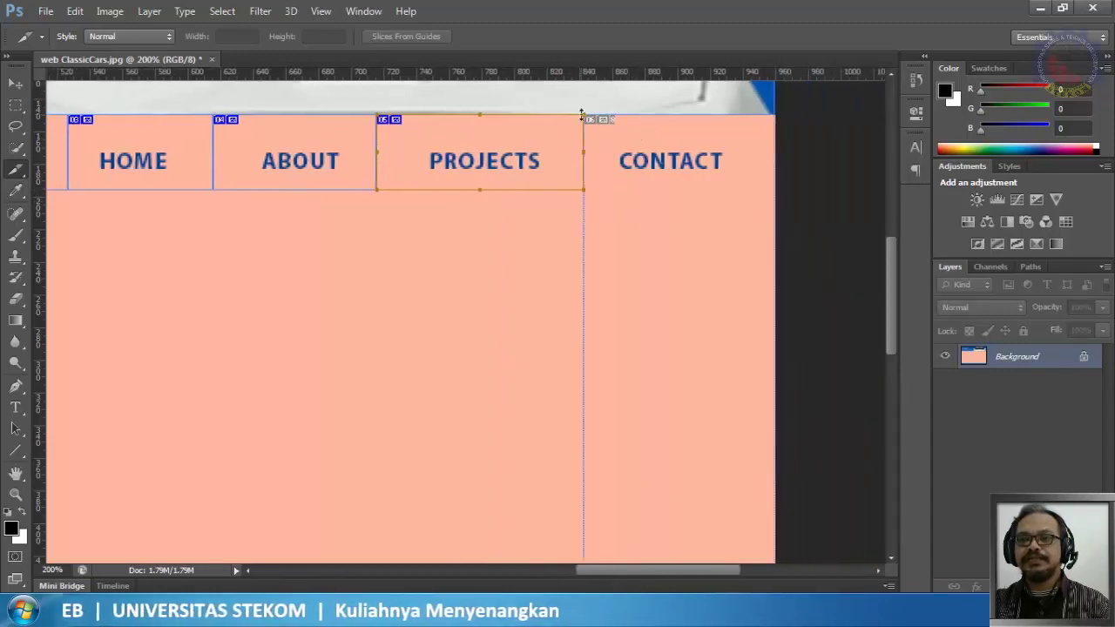
left_click_drag(592, 108, 782, 186)
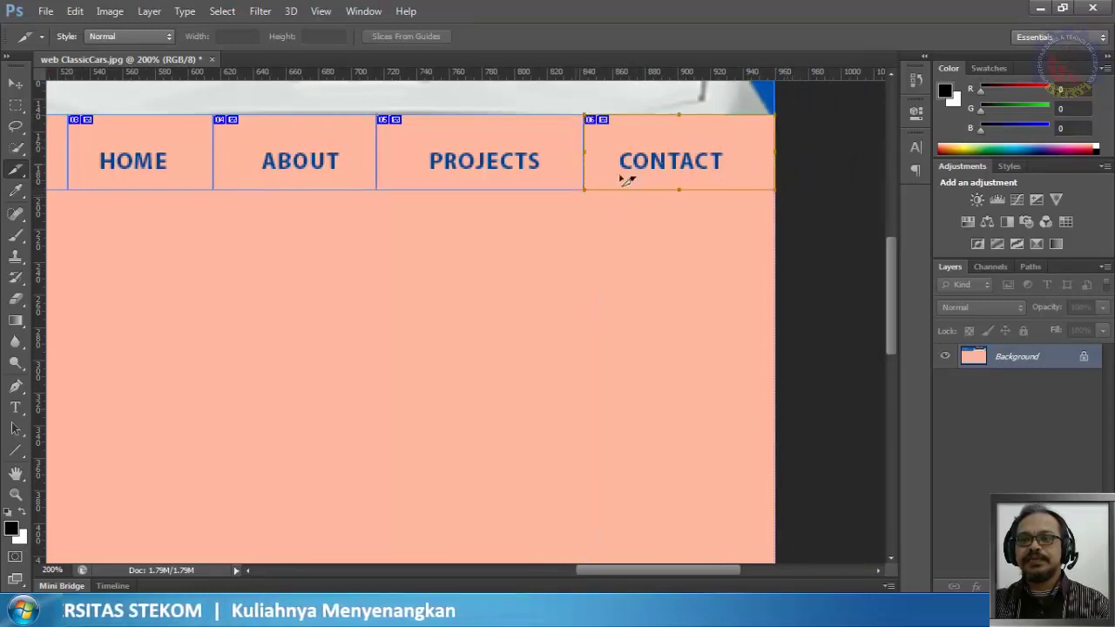
mouse_move(683, 568)
left_mouse_down()
mouse_move(620, 572)
mouse_move(679, 574)
left_mouse_up()
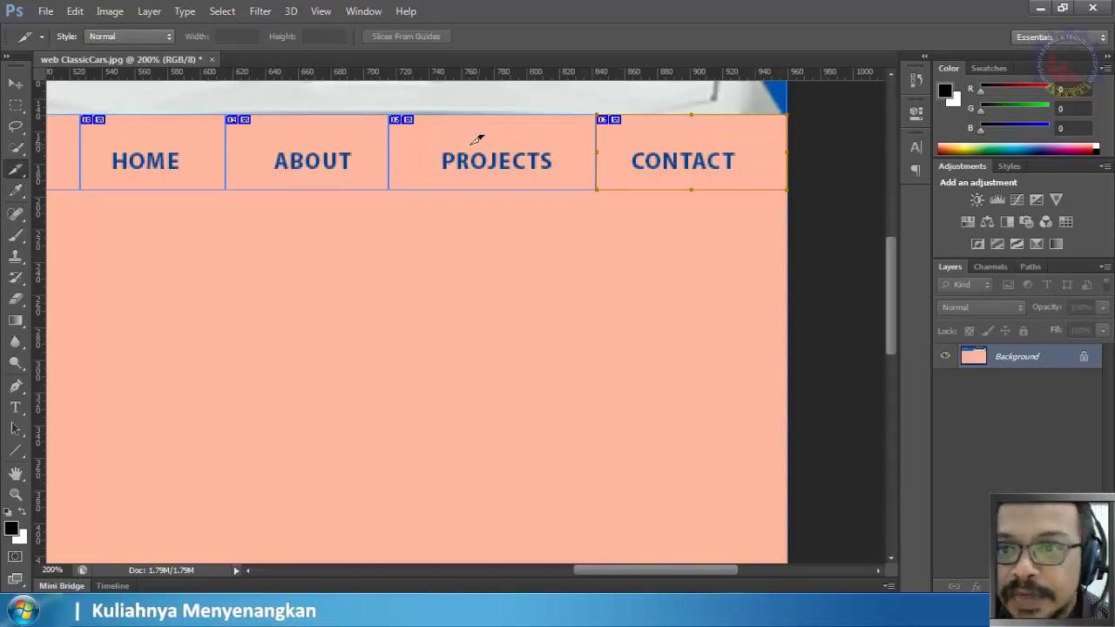
- Draw a full-width slice about 380 px high over the pink content area, starting directly below the navigation slices
left_click_drag(630, 570, 465, 589)
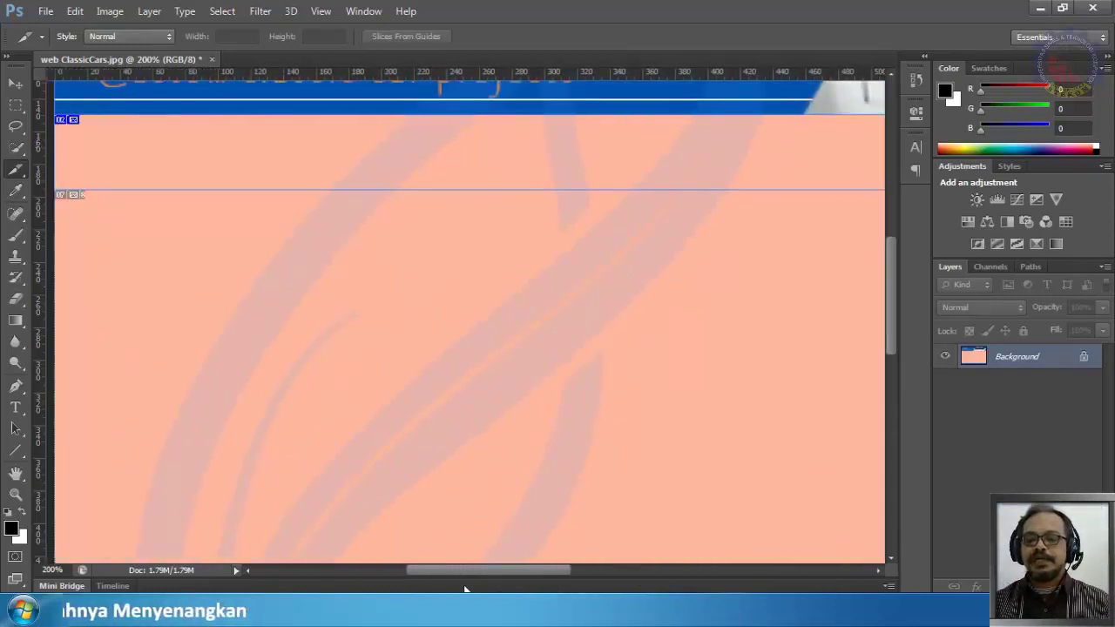
key("ctrl+minus")
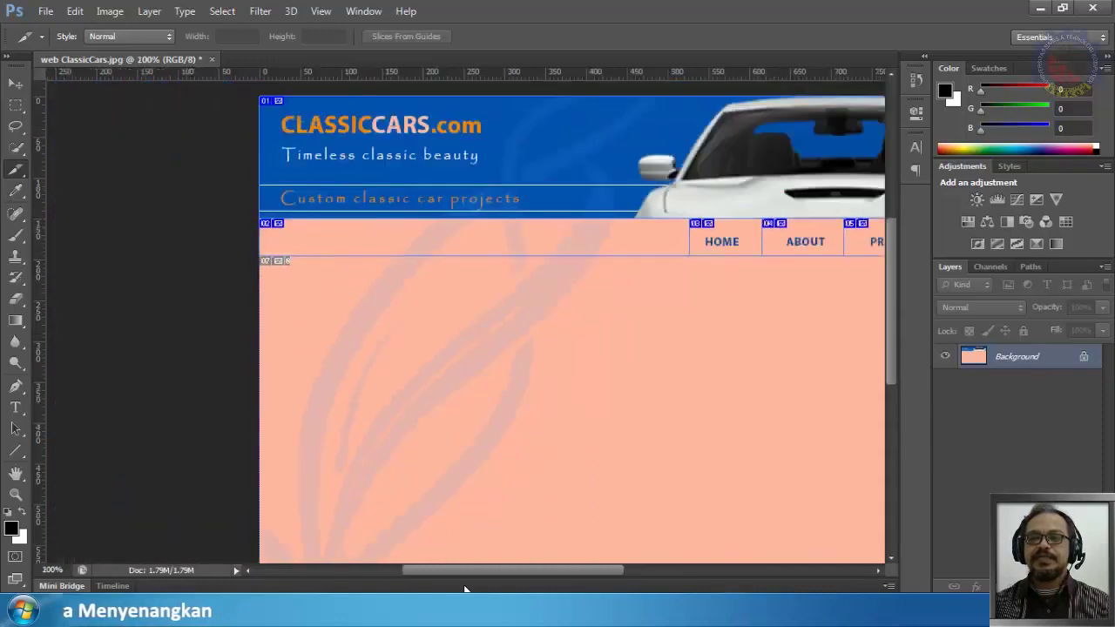
key("ctrl+minus")
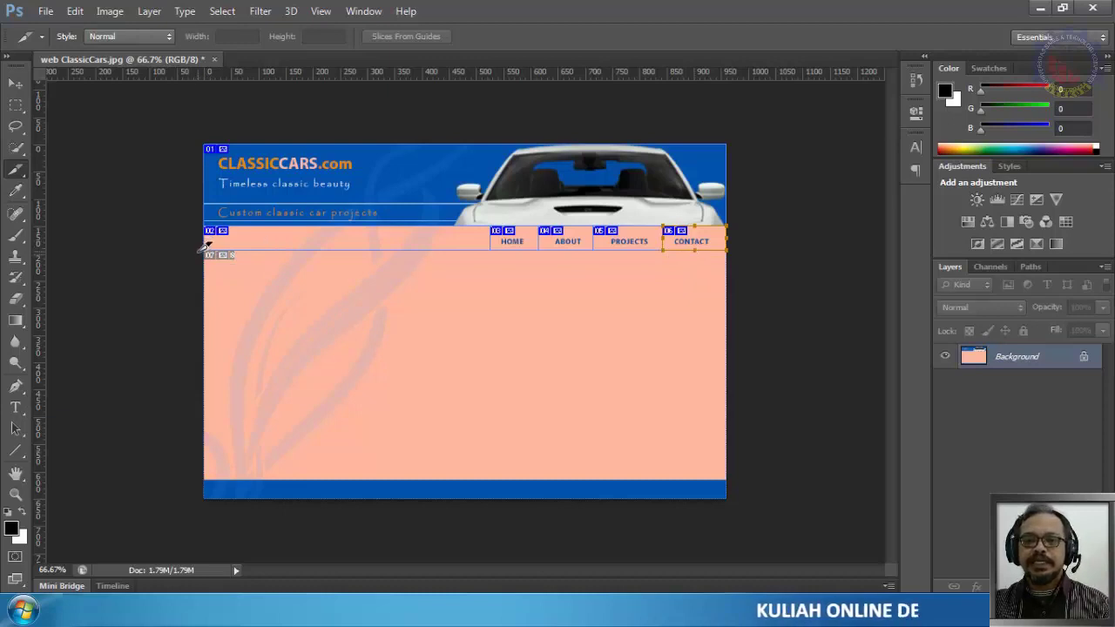
key("ctrl+plus")
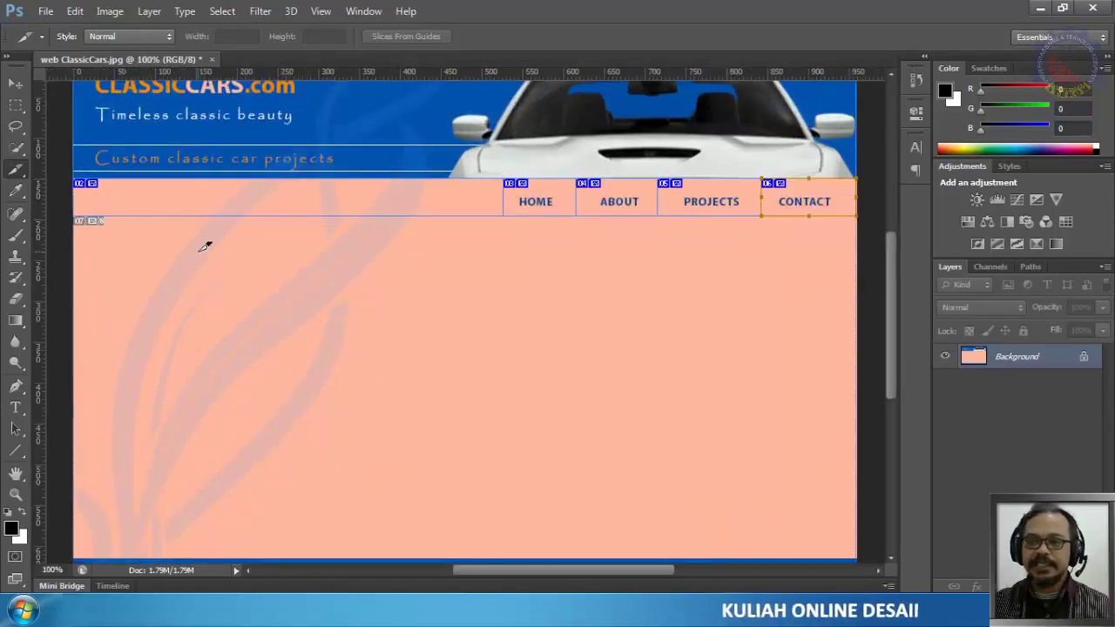
left_click_drag(75, 211, 867, 522)
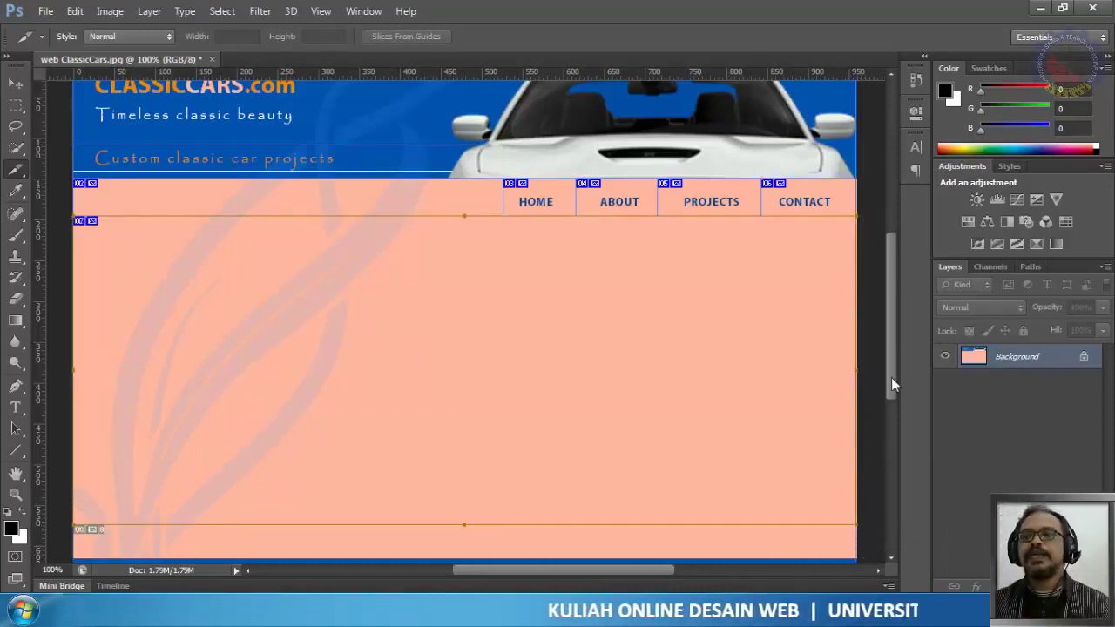
- Extend the lower edge of the content slice exactly to the boundary between the pink area and the blue footer bar
left_click_drag(891, 378, 890, 430)
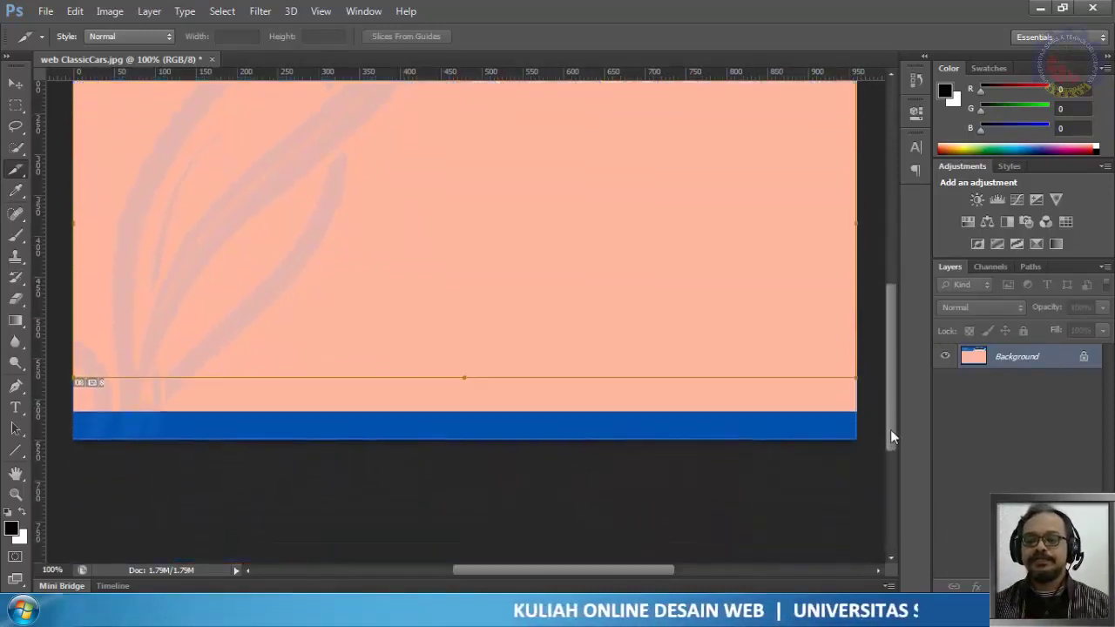
key("ctrl+plus")
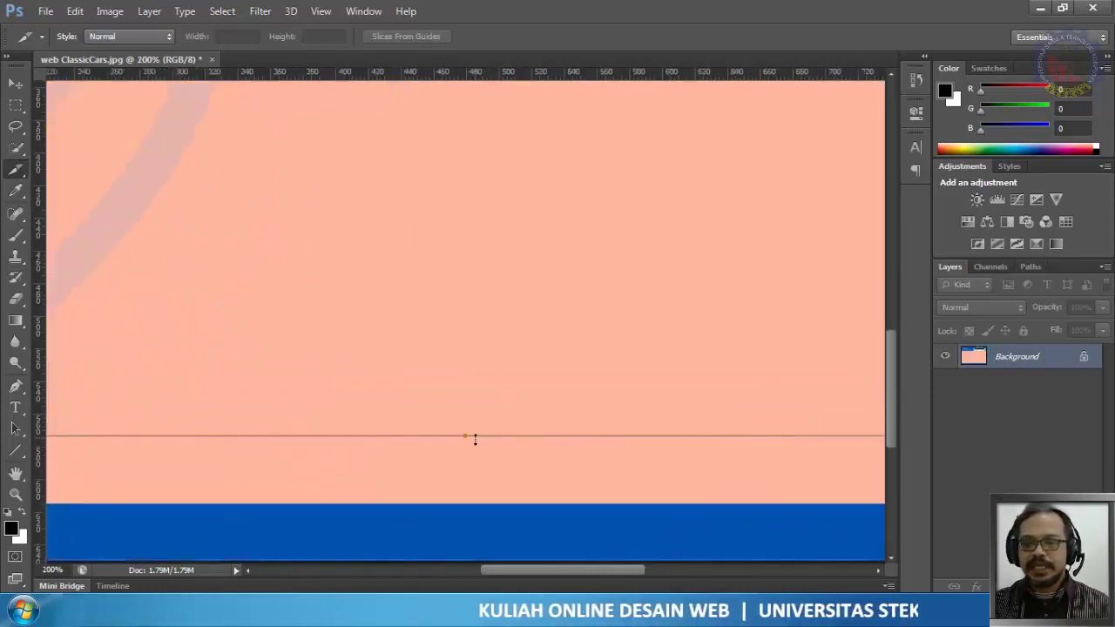
left_click_drag(466, 435, 471, 500)
left_click_drag(472, 506, 472, 502)
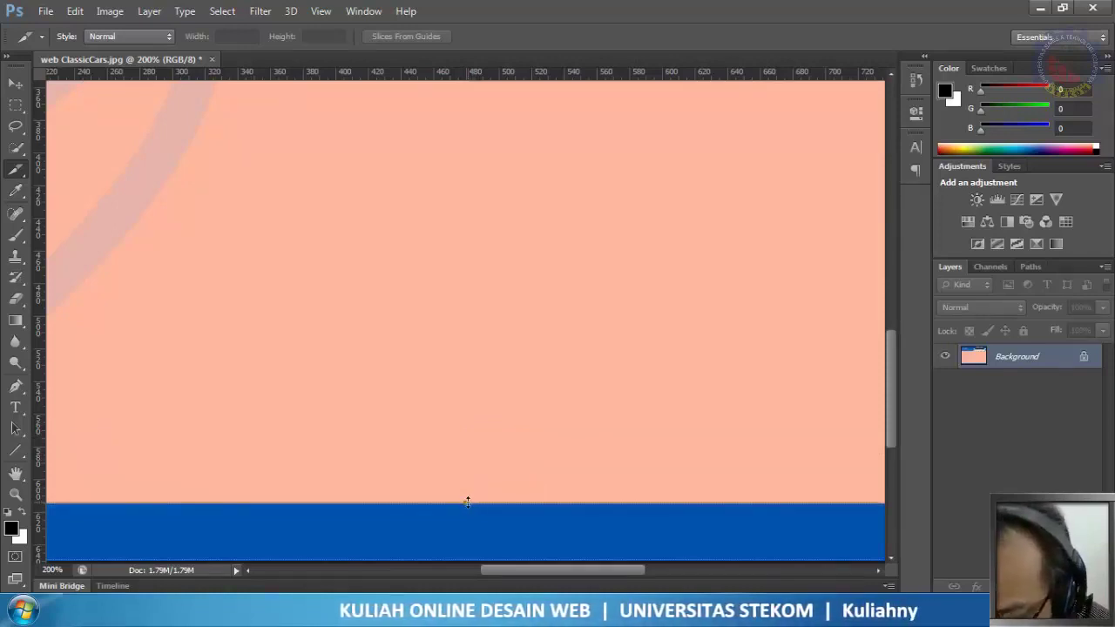
- Draw a full-width slice about 35 px high around the blue footer bar beneath the content slice
mouse_move(892, 402)
left_mouse_down()
mouse_move(891, 425)
mouse_move(889, 409)
left_mouse_up()
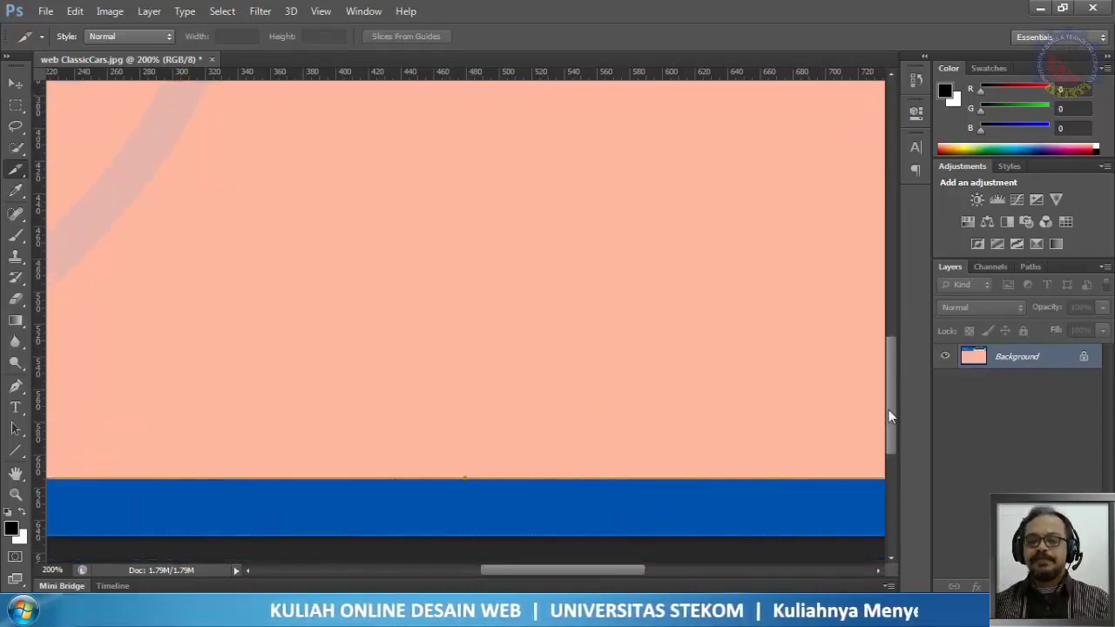
key("ctrl+minus")
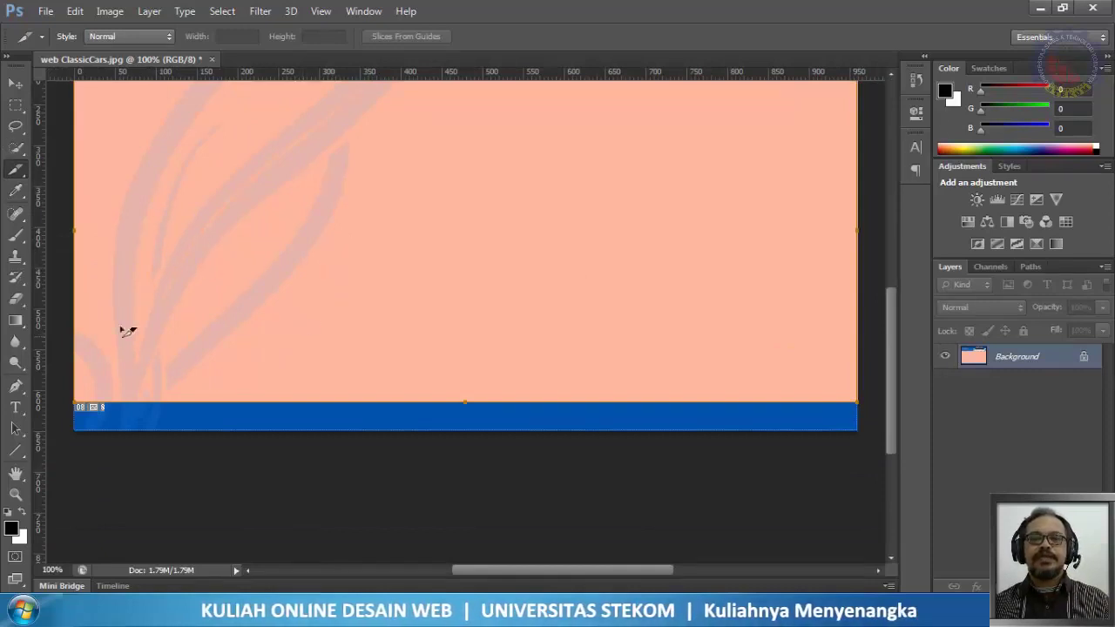
left_click_drag(76, 399, 867, 438)
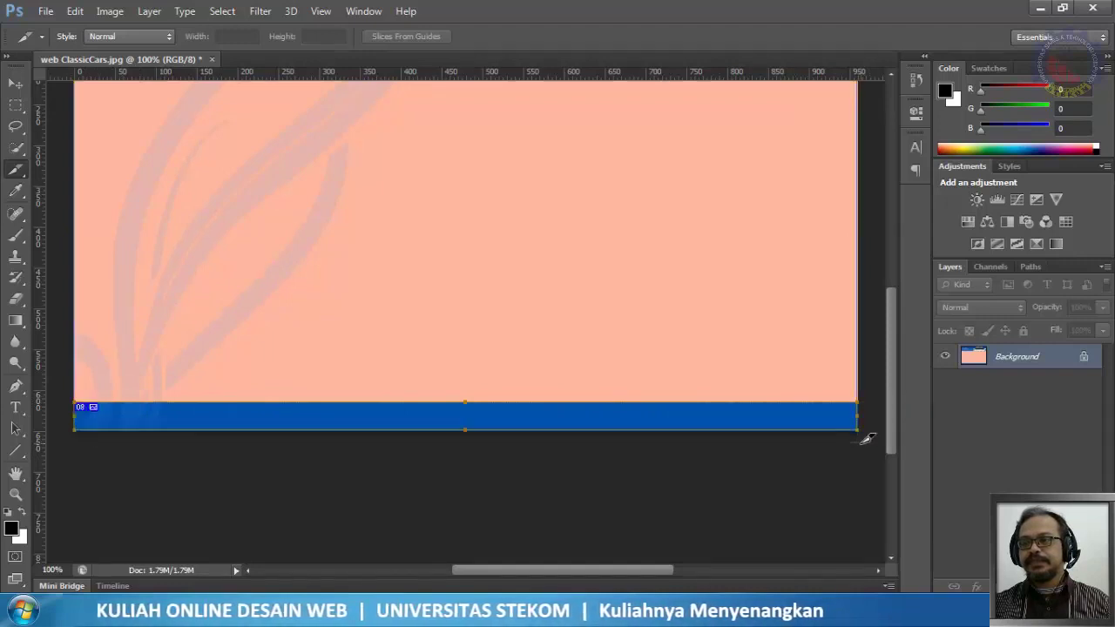
scroll(408, 382, "up", 3)
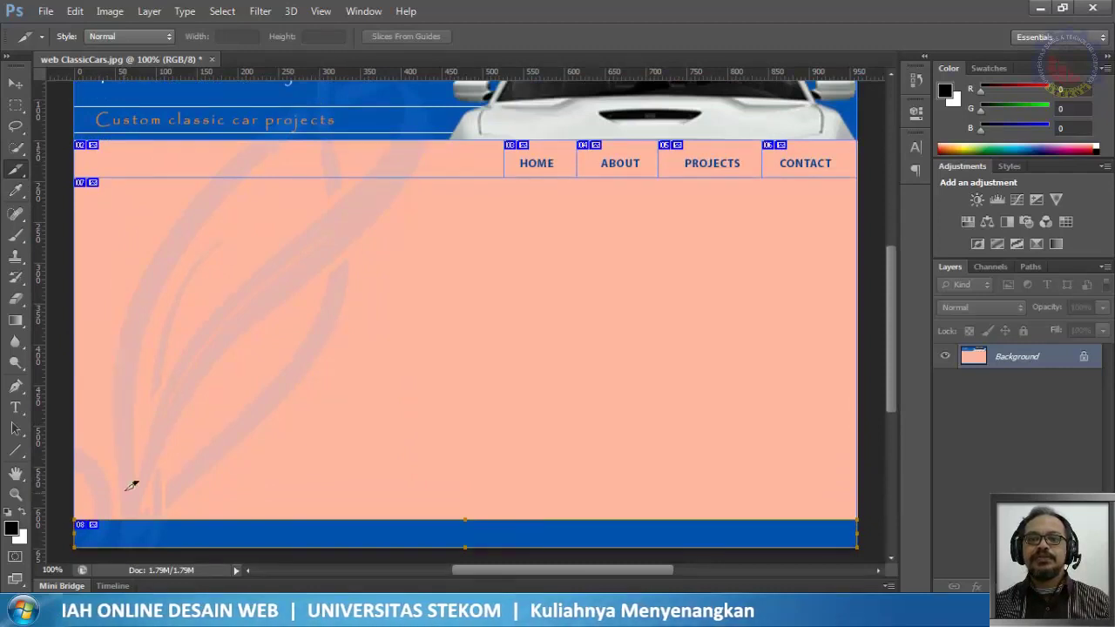
scroll(128, 531, "up", 2)
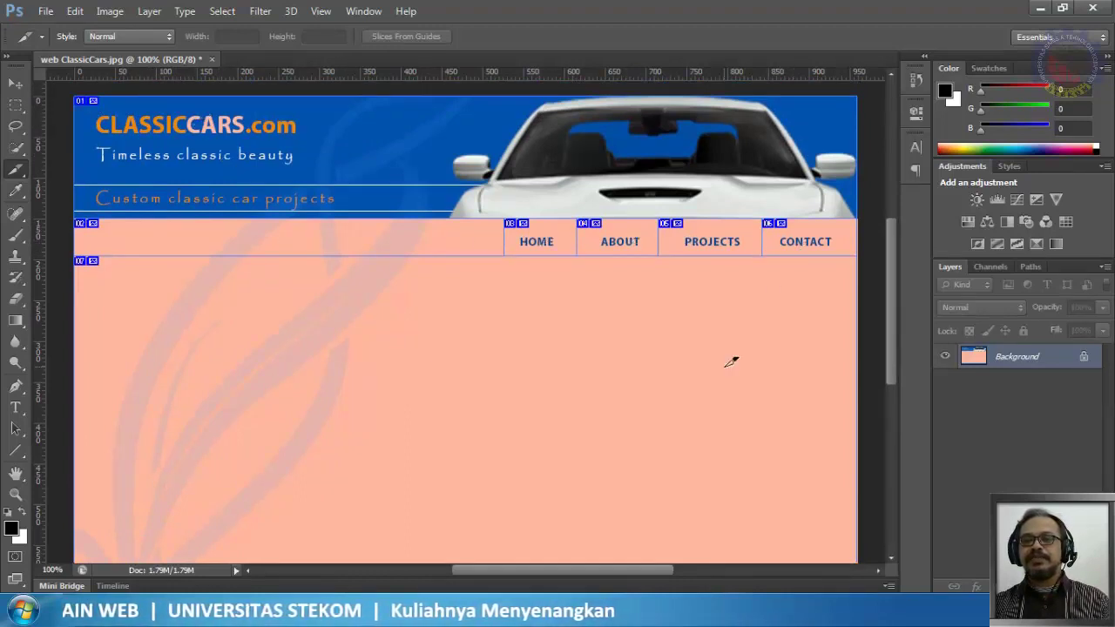
scroll(729, 363, "down", 3)
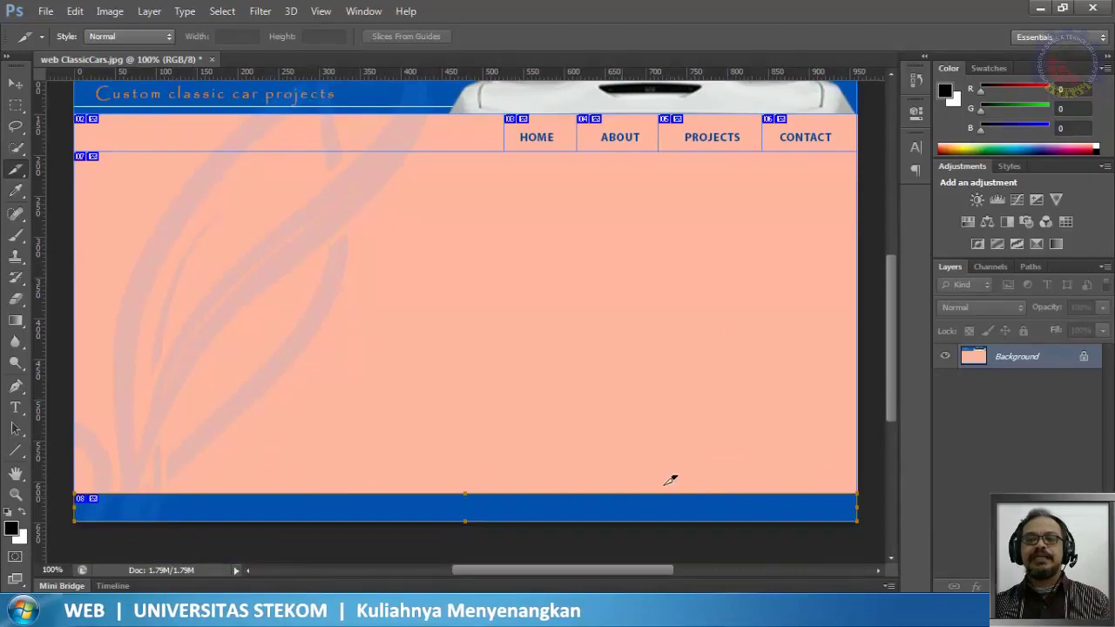
scroll(463, 349, "up", 4)
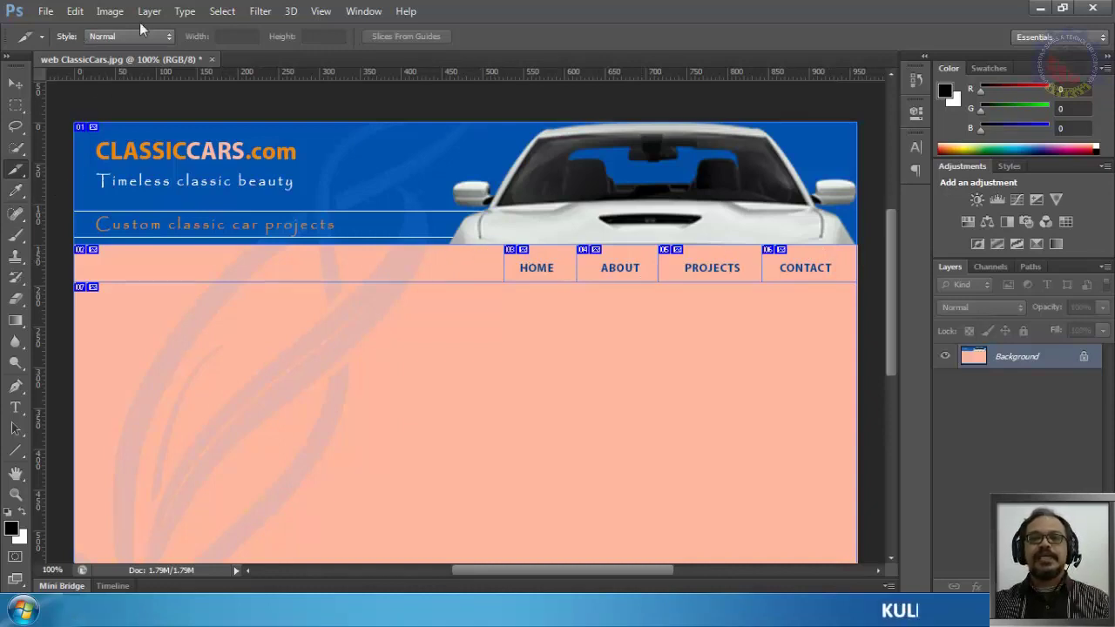
left_click(44, 12)
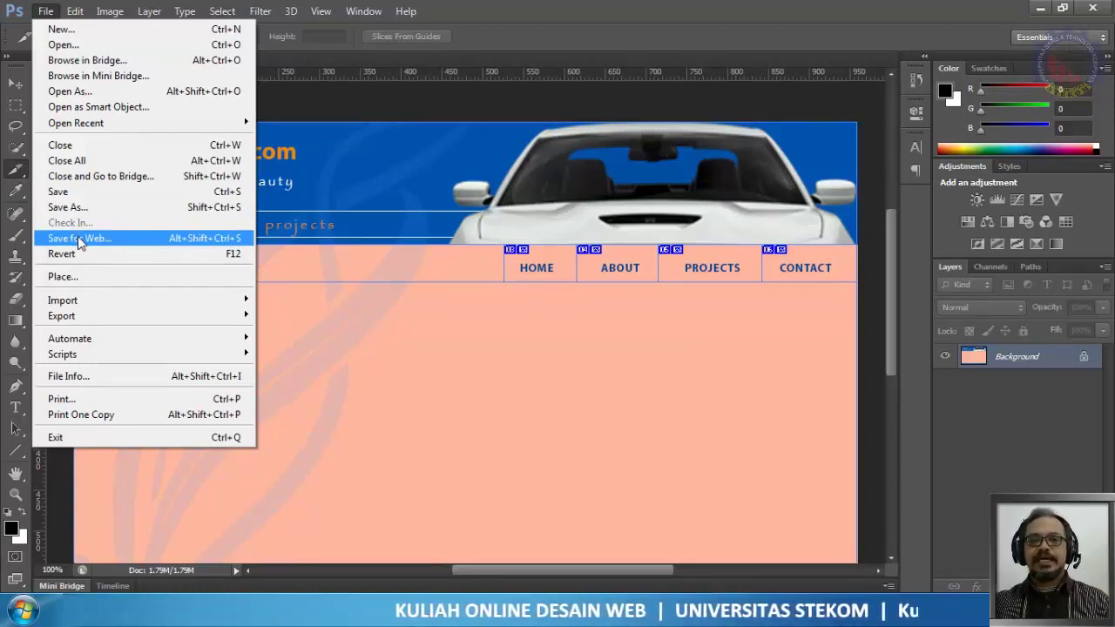
left_click(77, 237)
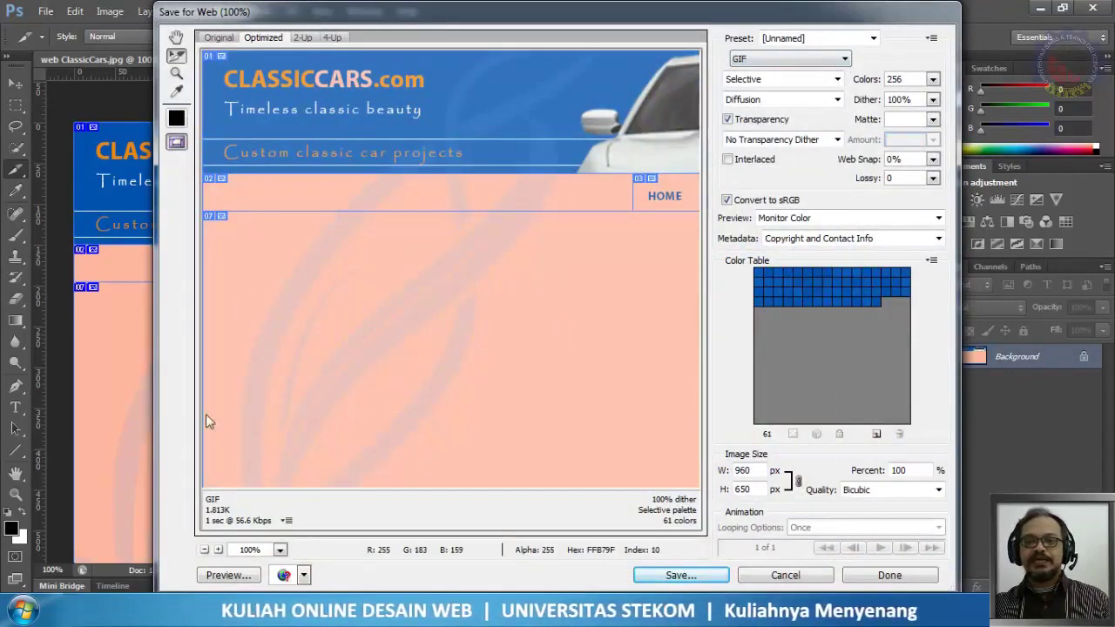
left_click(205, 550)
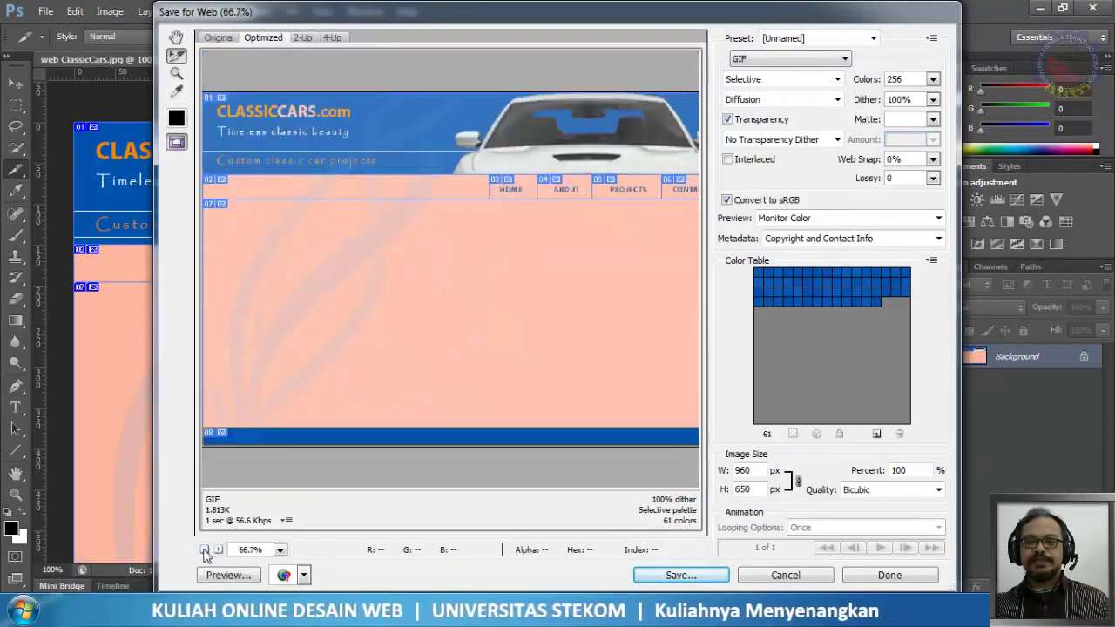
left_click(205, 549)
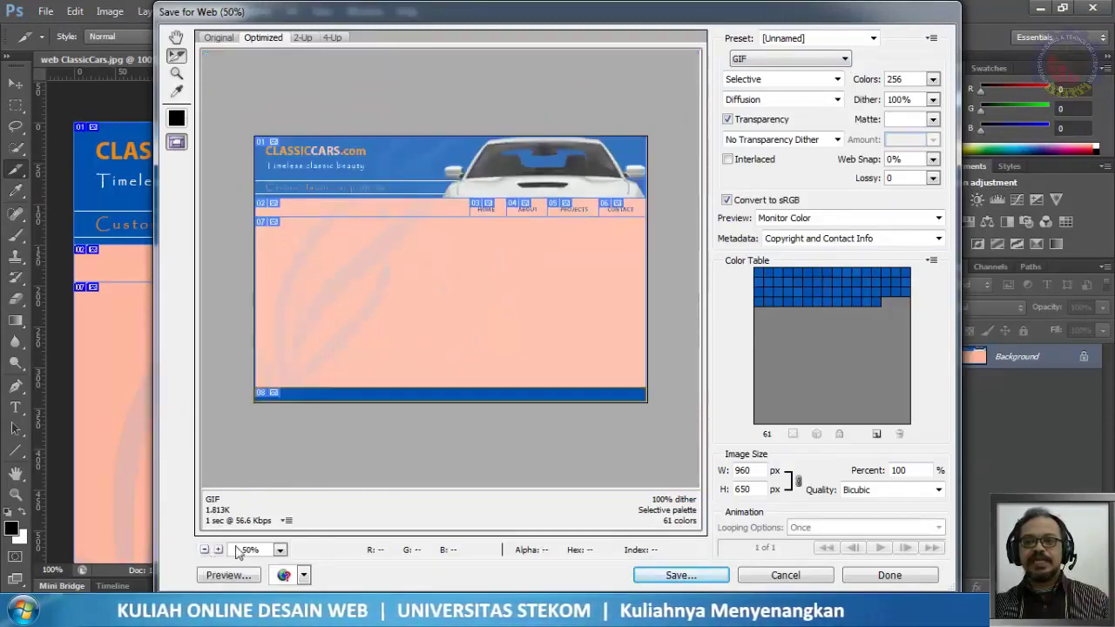
left_click(218, 549)
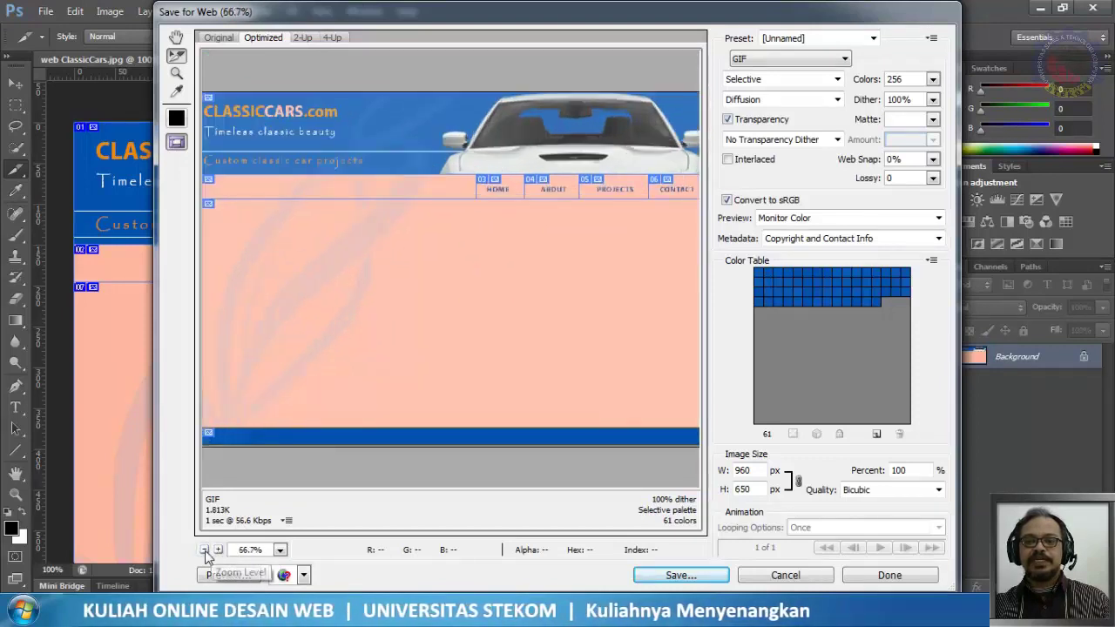
left_click(205, 550)
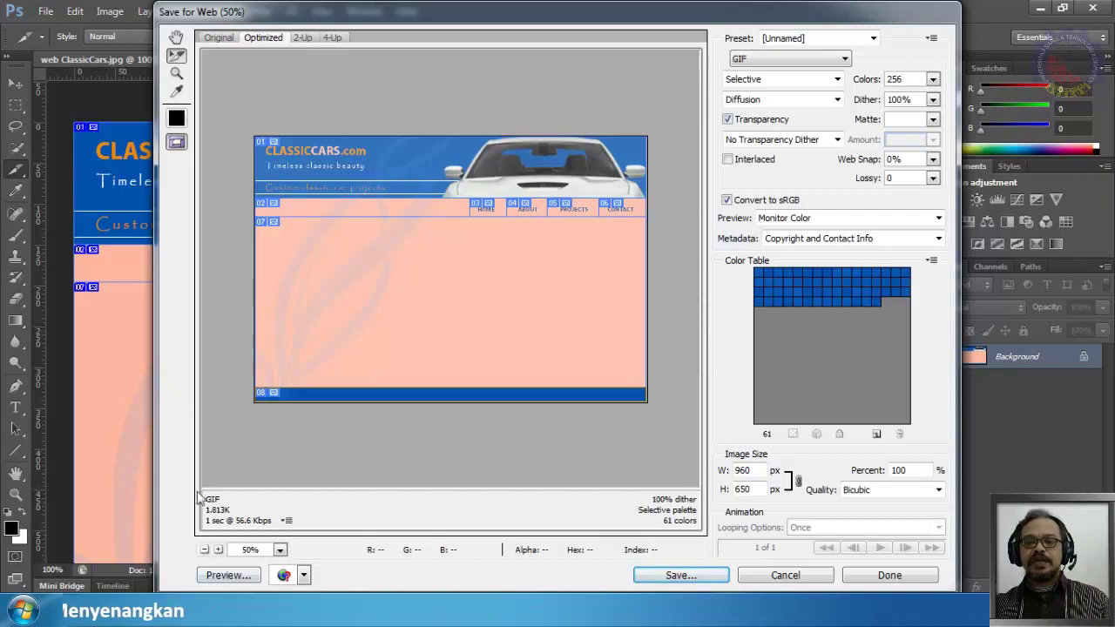
left_click(204, 550)
left_click(218, 550)
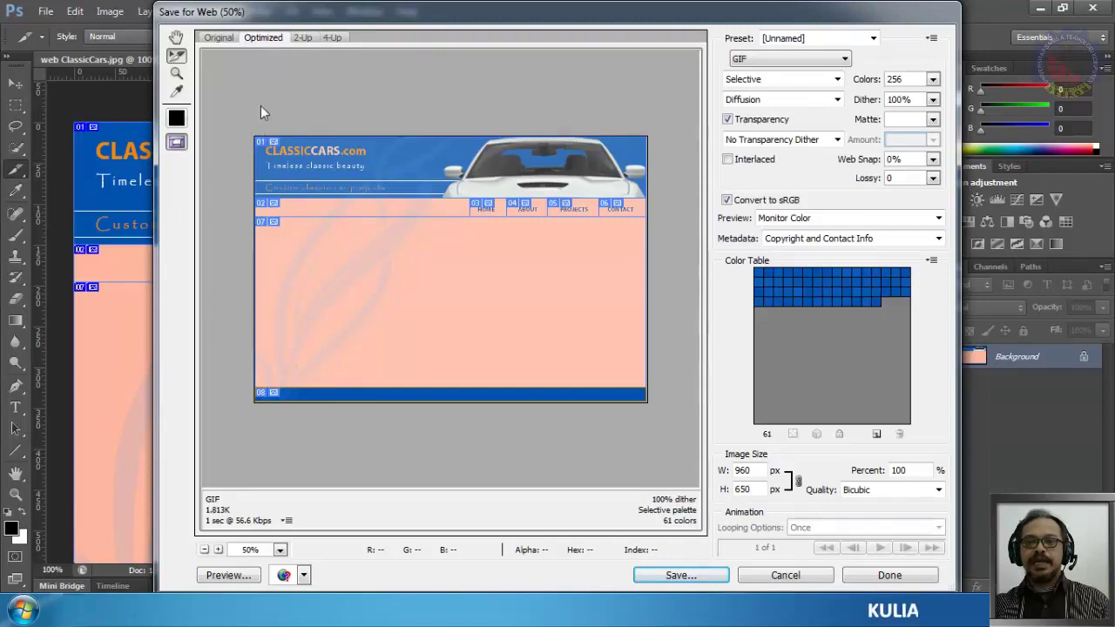
left_click_drag(235, 119, 667, 450)
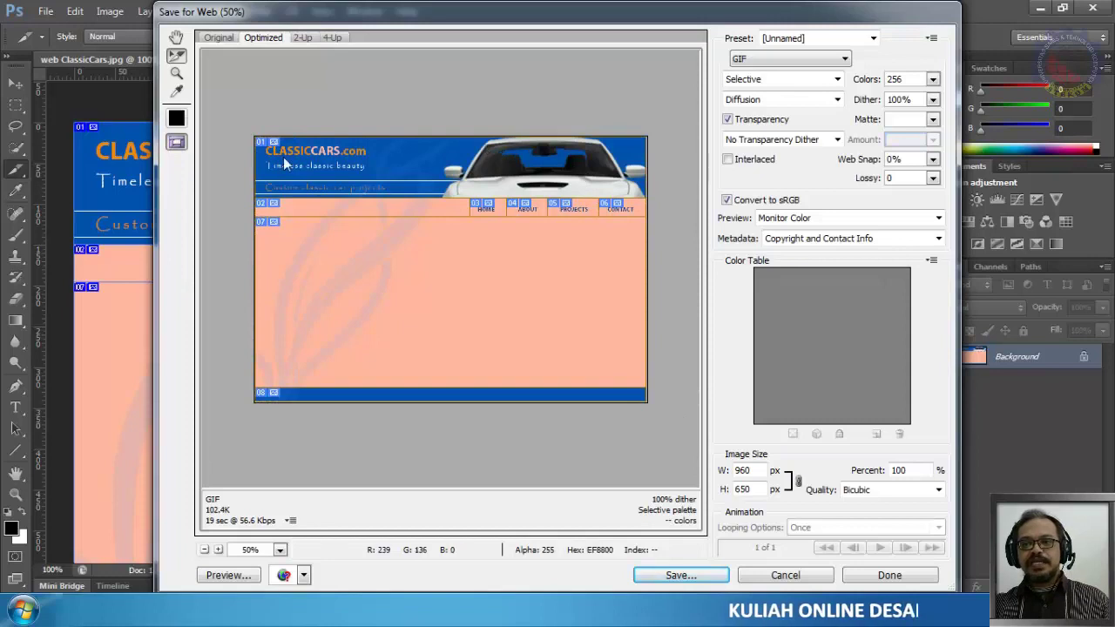
left_click_drag(250, 207, 366, 249)
left_click_drag(477, 394, 667, 496)
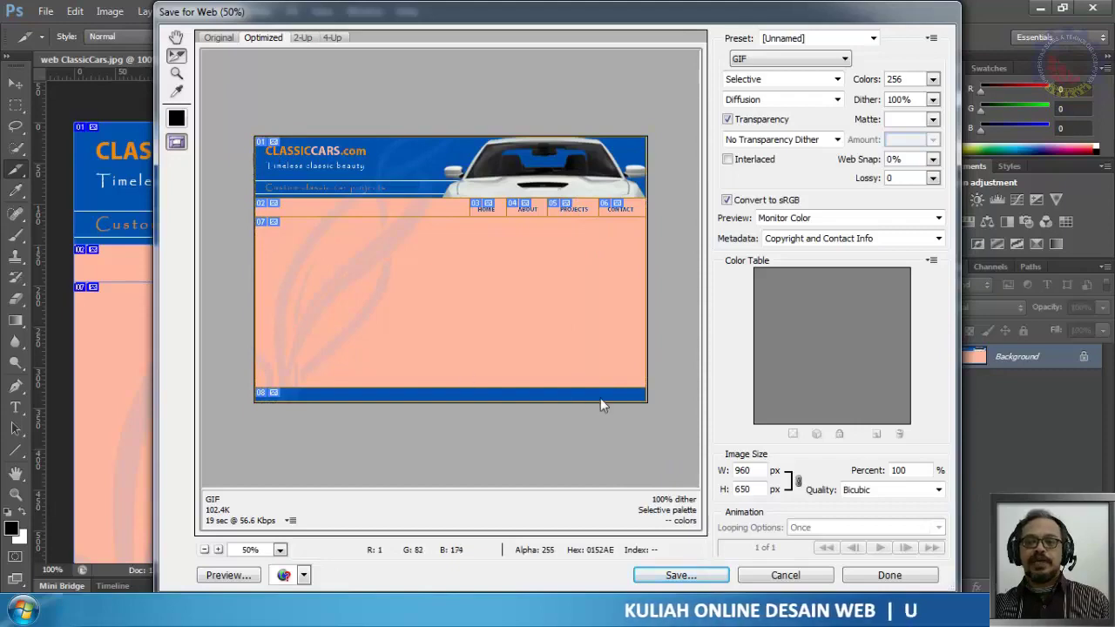
left_click(801, 575)
- Start a Save for Web export and select all eight slices in a 50% preview
left_click(47, 11)
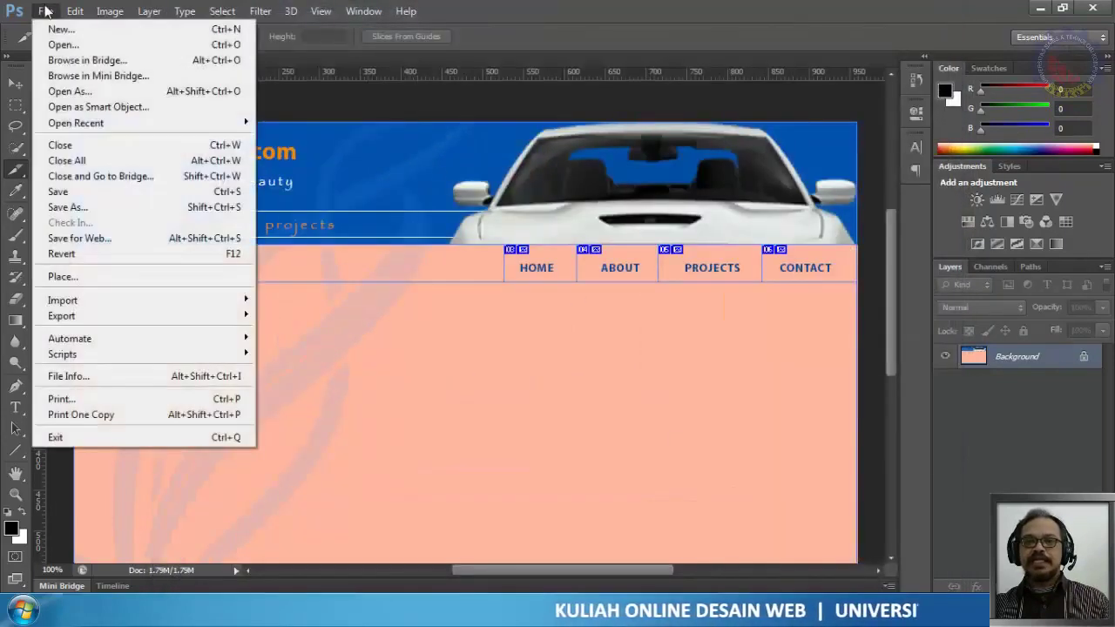
left_click(70, 238)
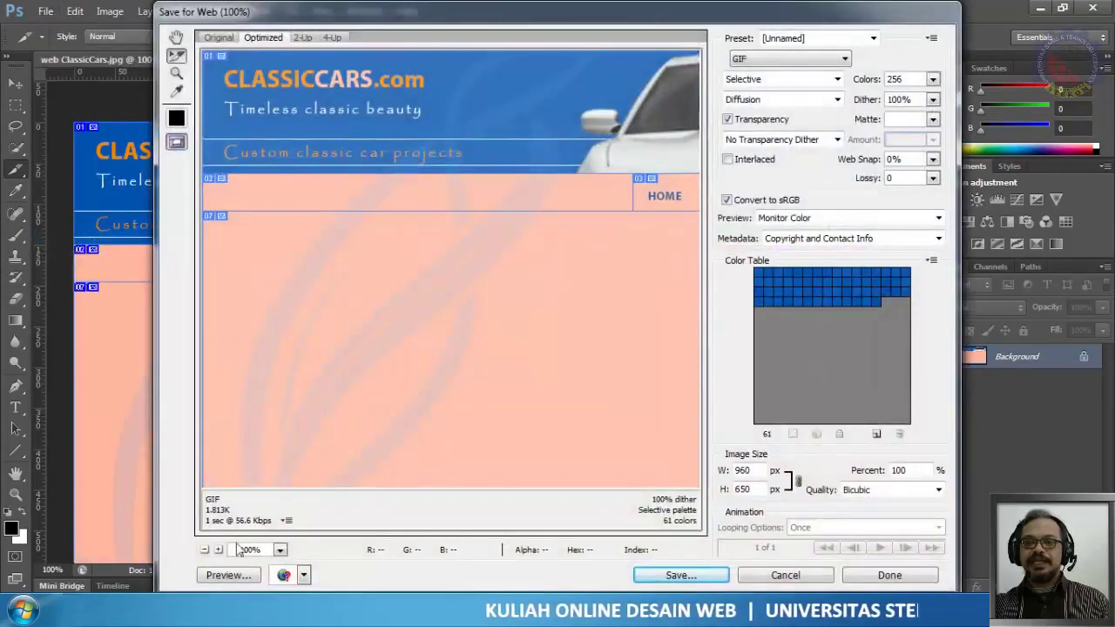
left_click(203, 549)
left_click(204, 549)
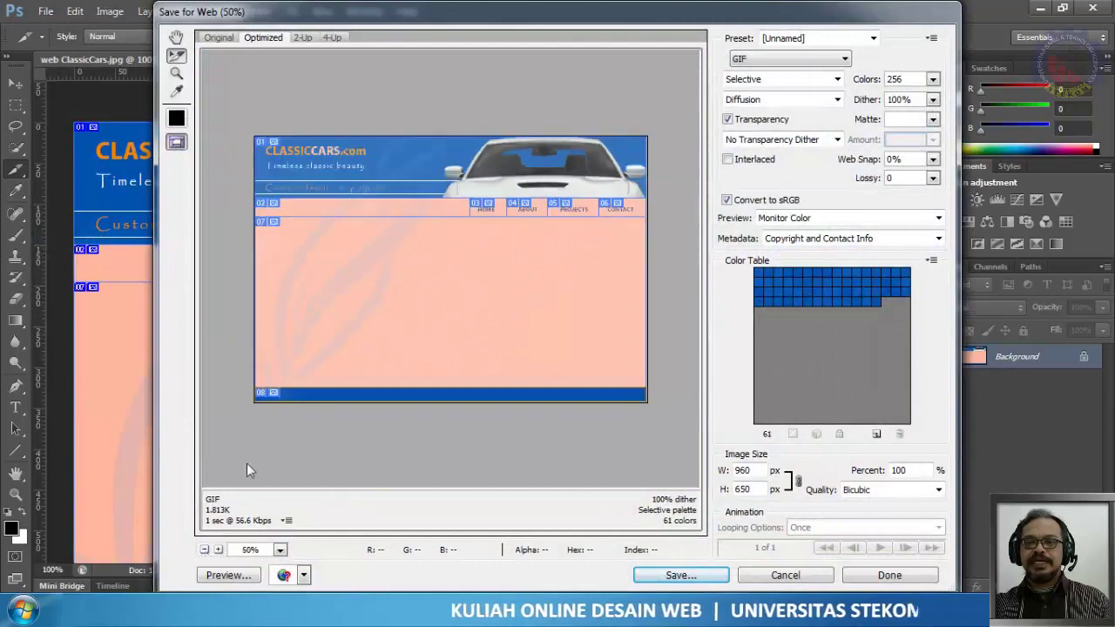
left_click(324, 148)
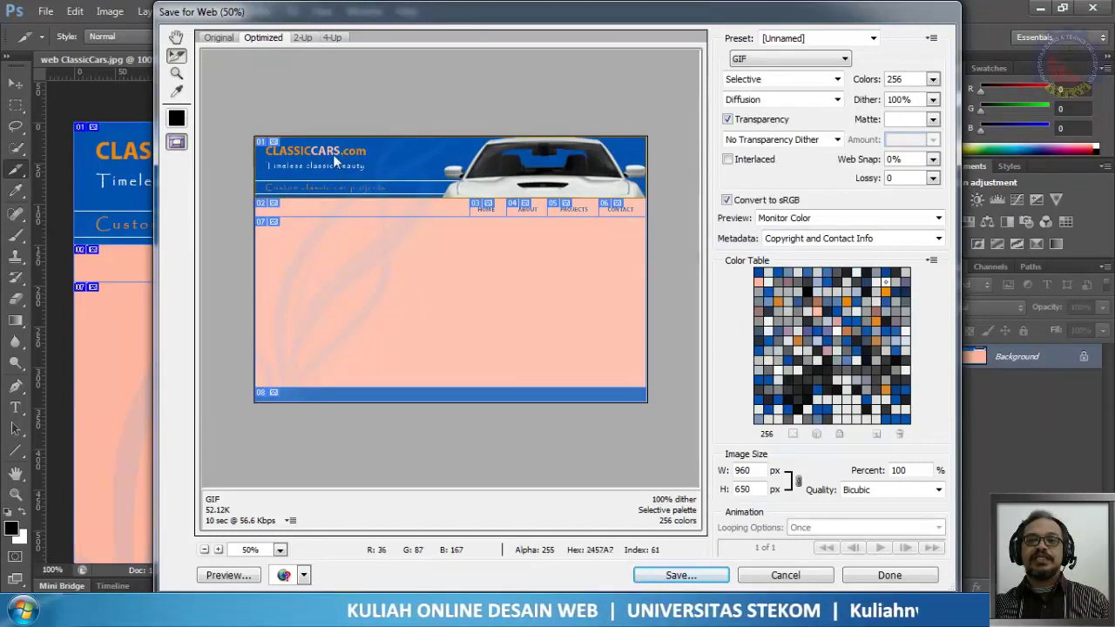
left_click_drag(234, 118, 644, 449)
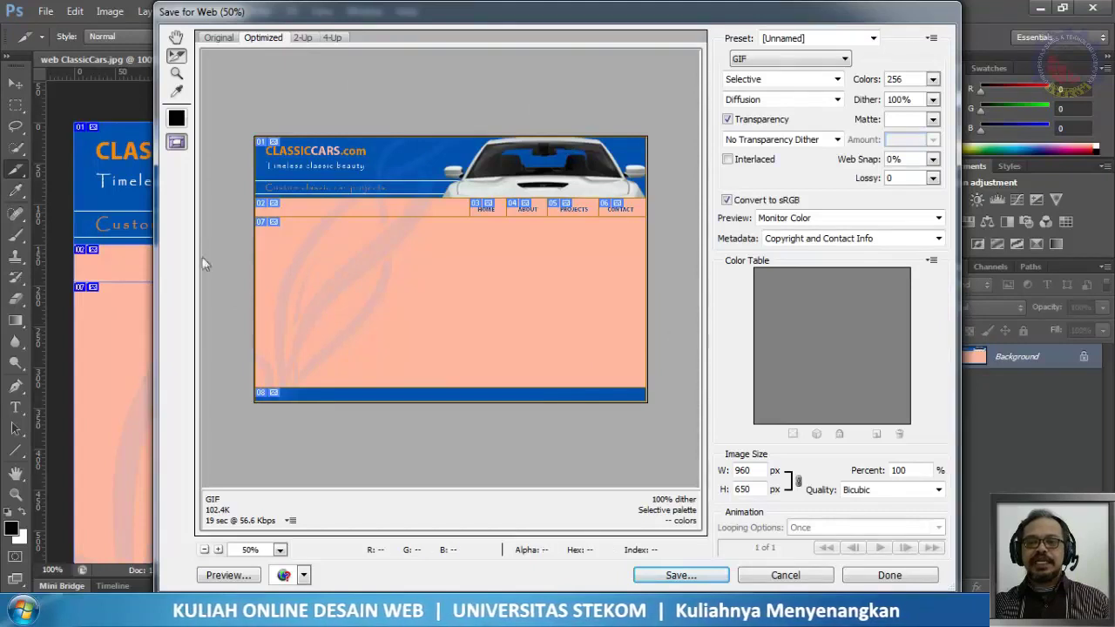
- Export all slices in JPEG format as web-ClassicCars.html to My Documents, saving both HTML and images
left_click(741, 61)
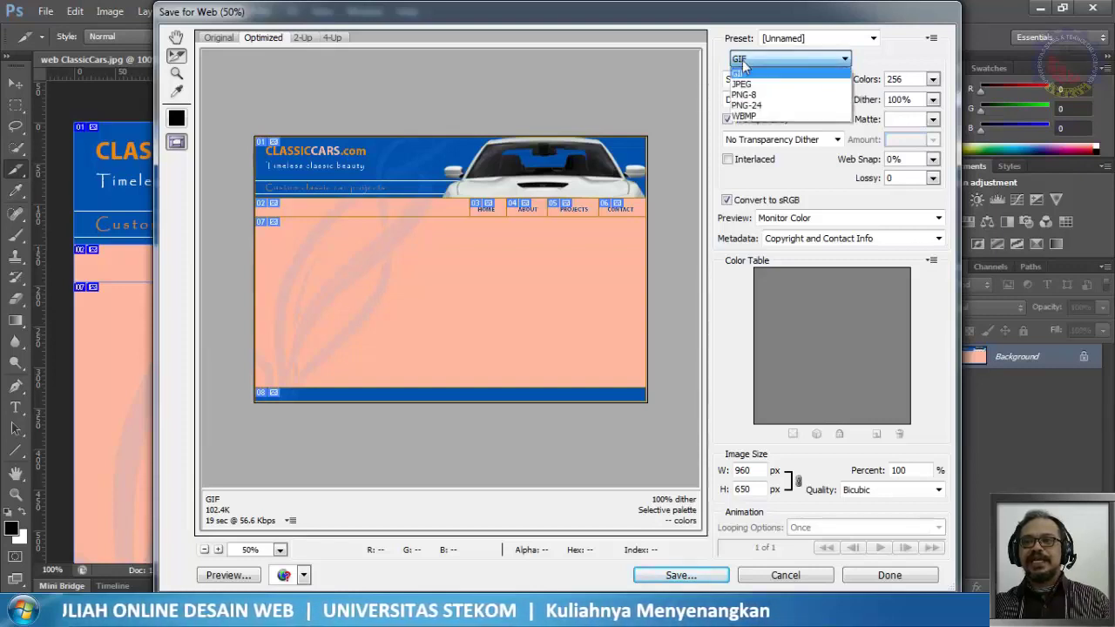
left_click(742, 83)
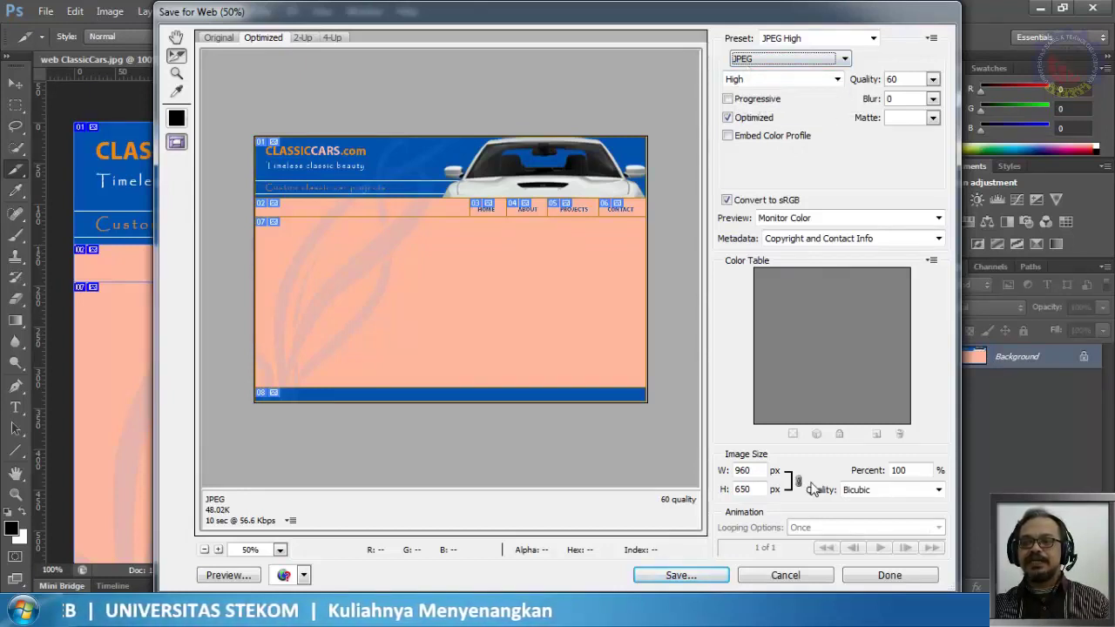
left_click(683, 577)
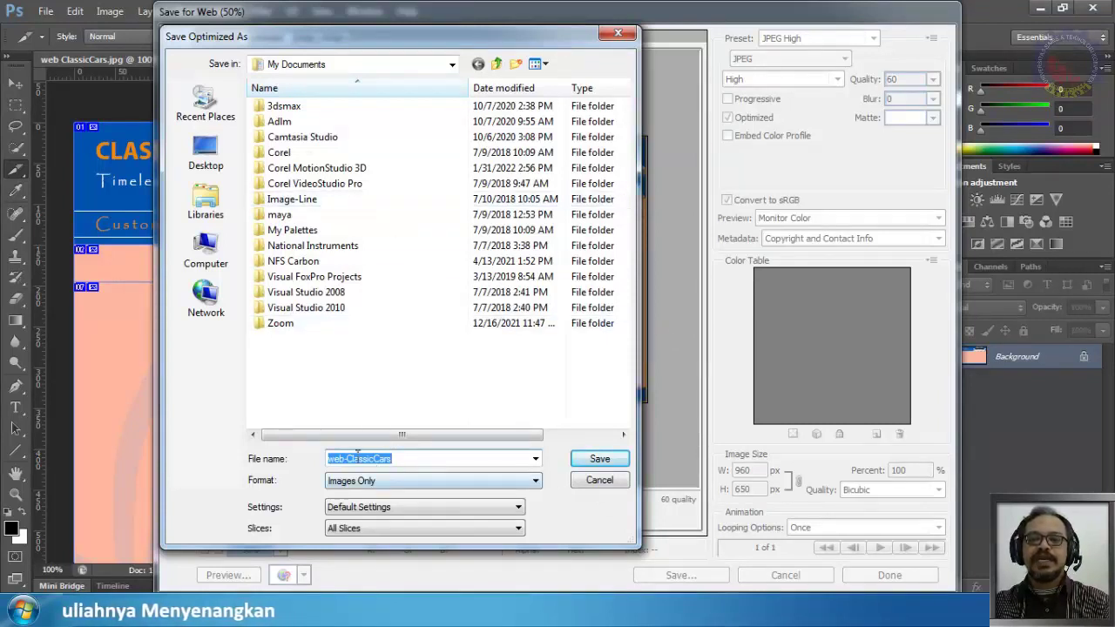
left_click(294, 66)
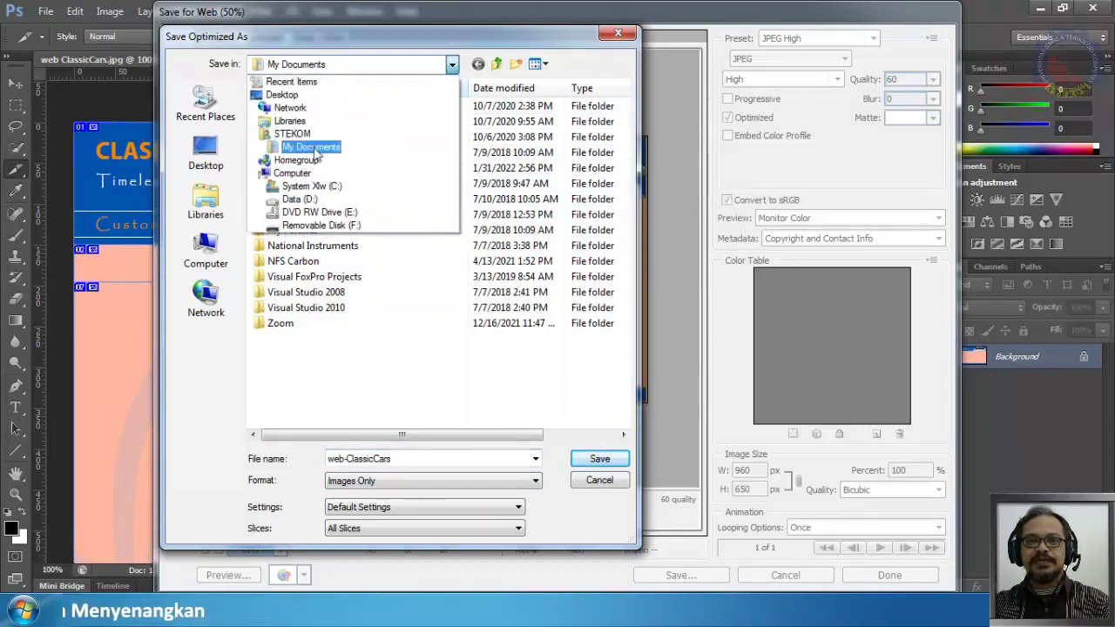
left_click(313, 148)
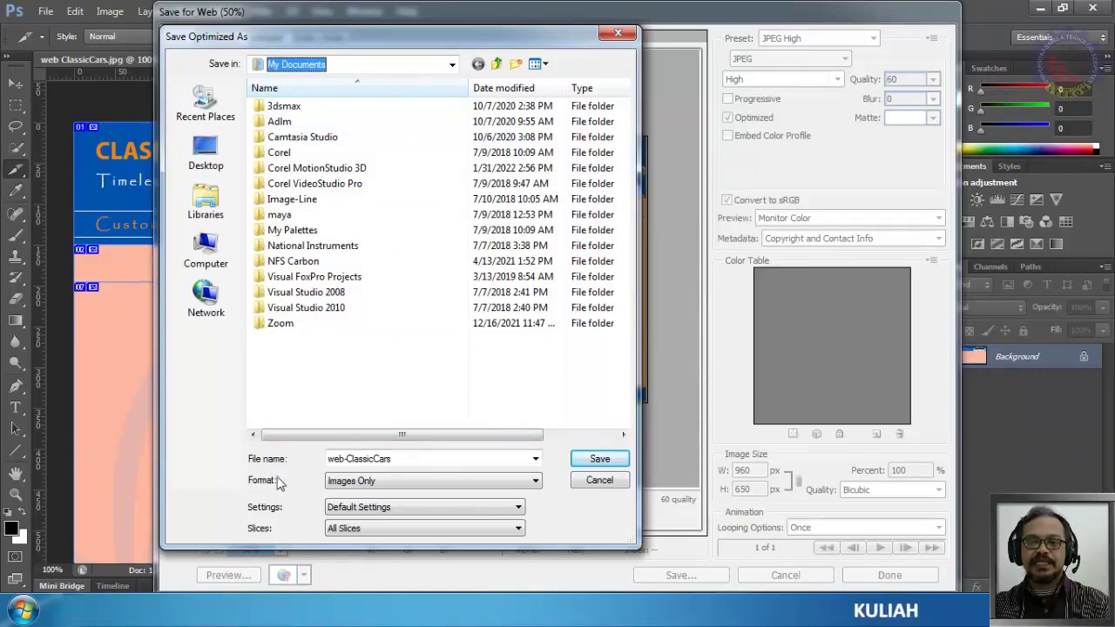
left_click(366, 485)
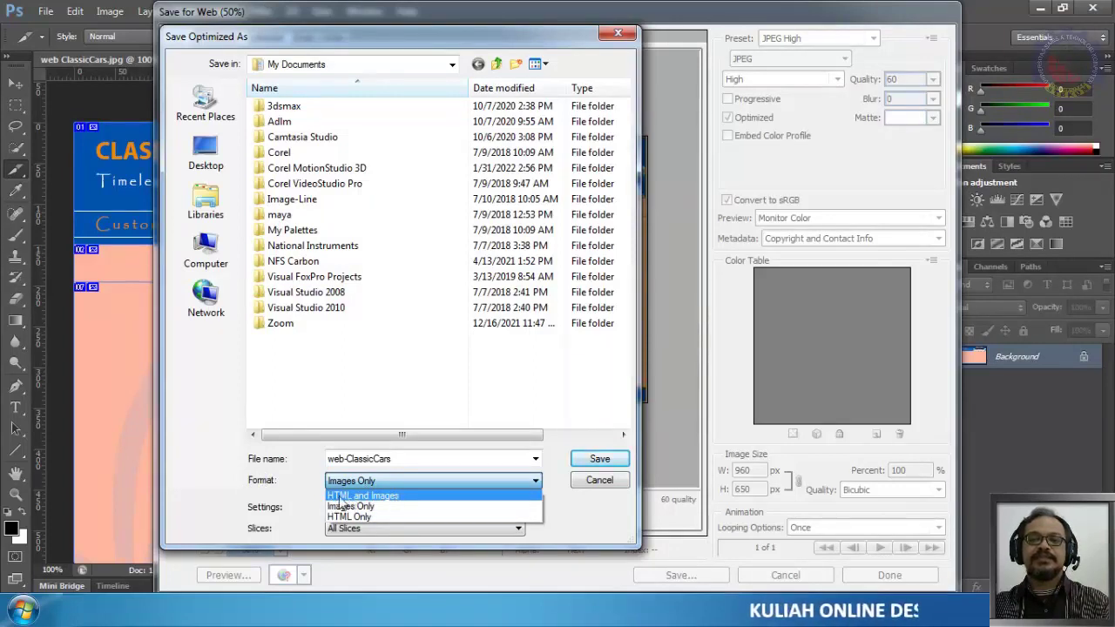
left_click(388, 496)
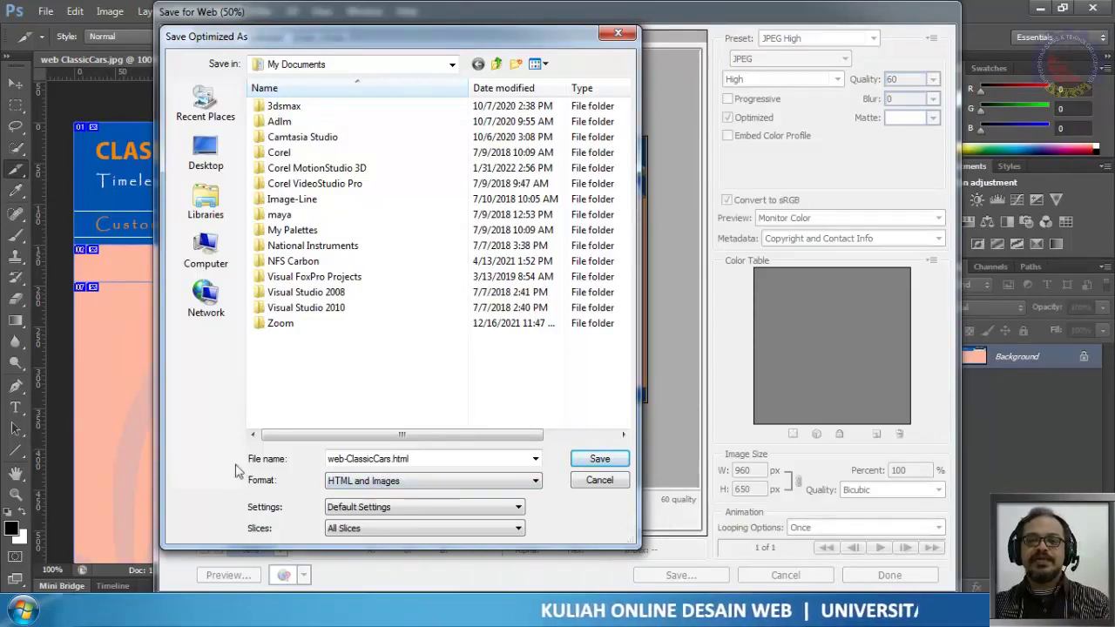
left_click(371, 483)
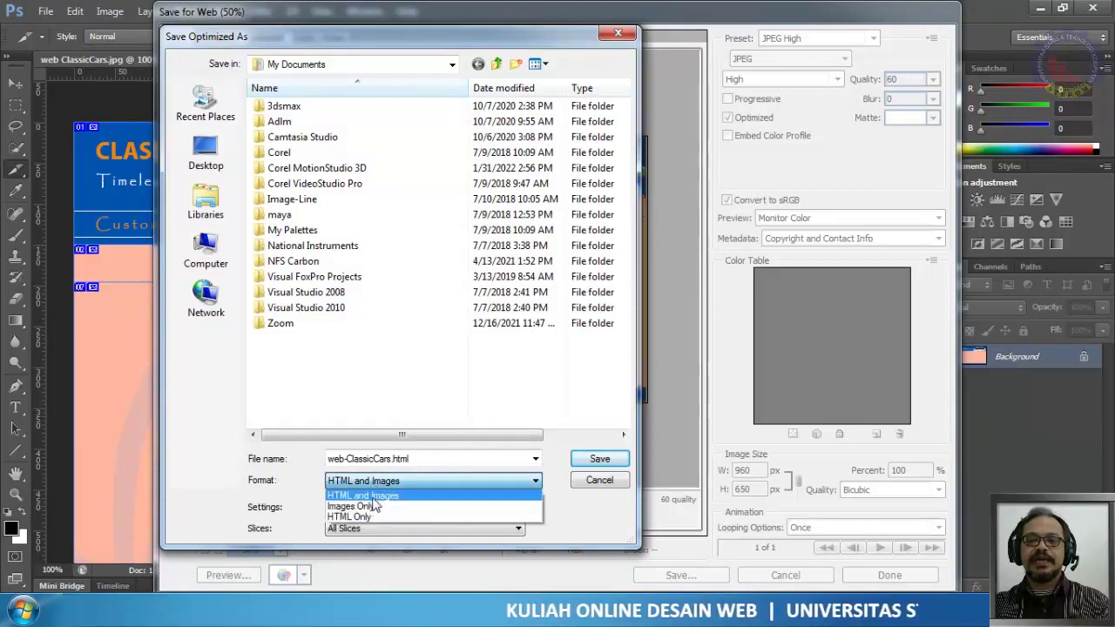
left_click(375, 496)
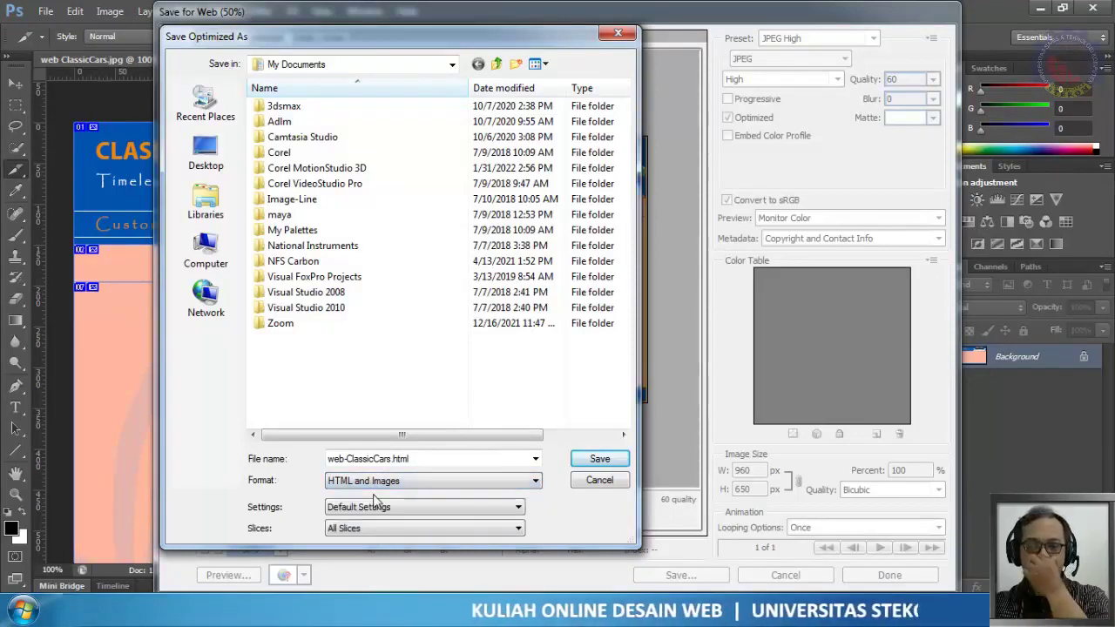
left_click(601, 462)
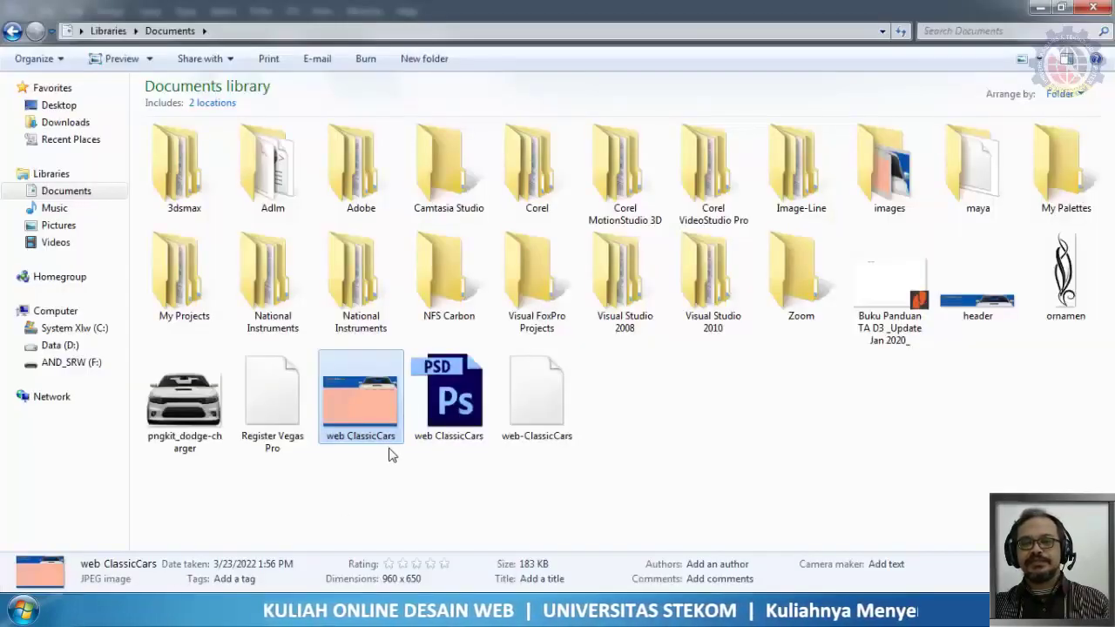
- Switch to the Documents library in Windows Explorer, list it in Details view with a wider Type column, and inspect the web-ClassicCars HTML file
left_click(57, 191)
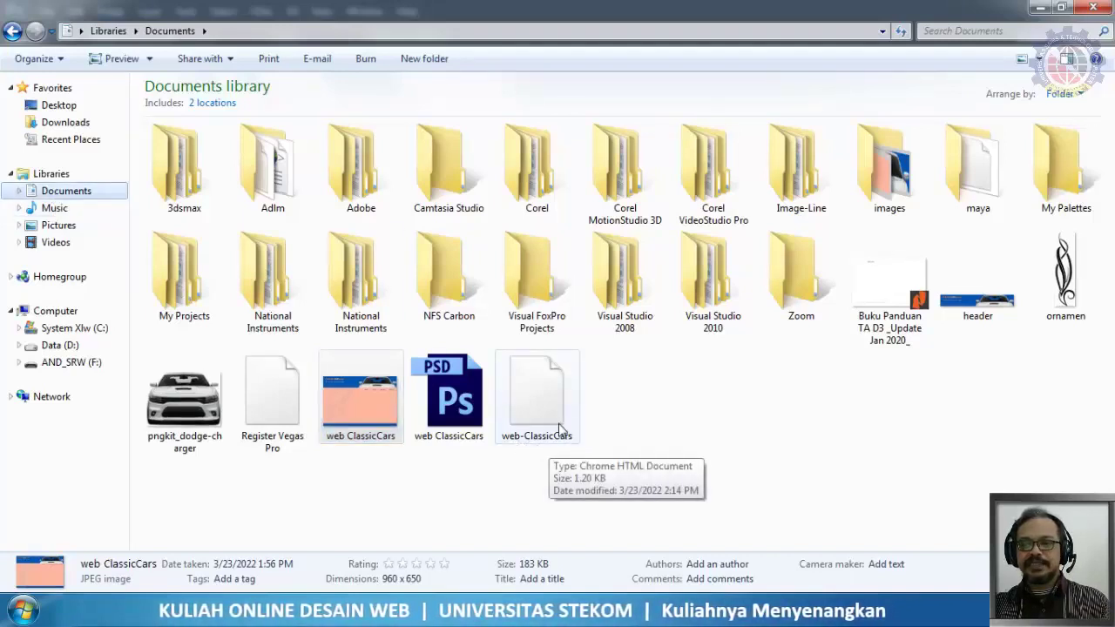
right_click(702, 378)
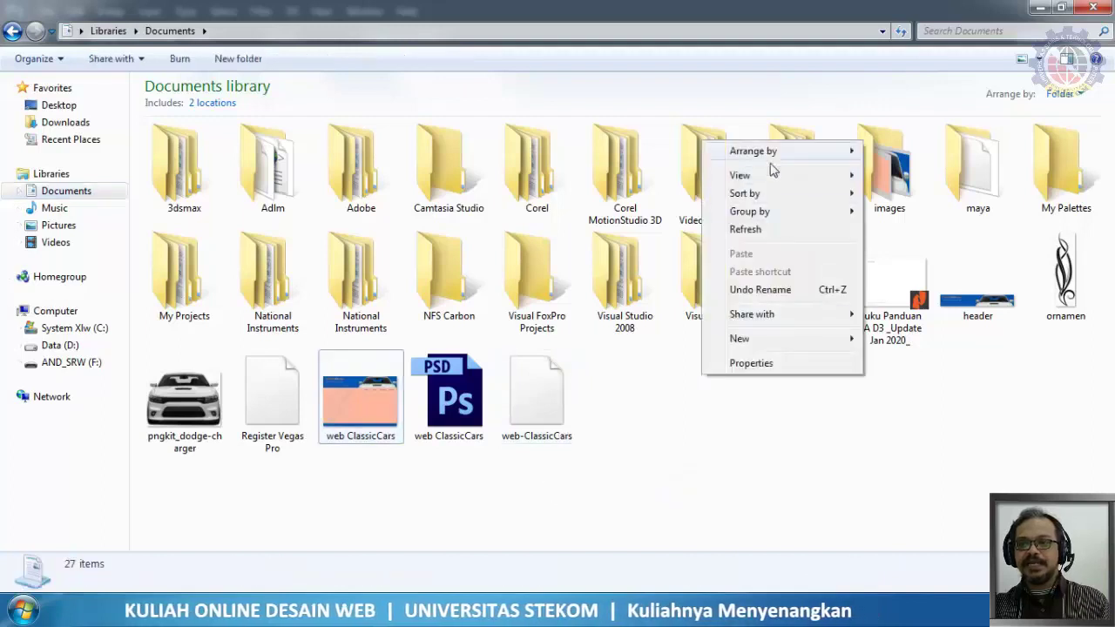
mouse_move(740, 174)
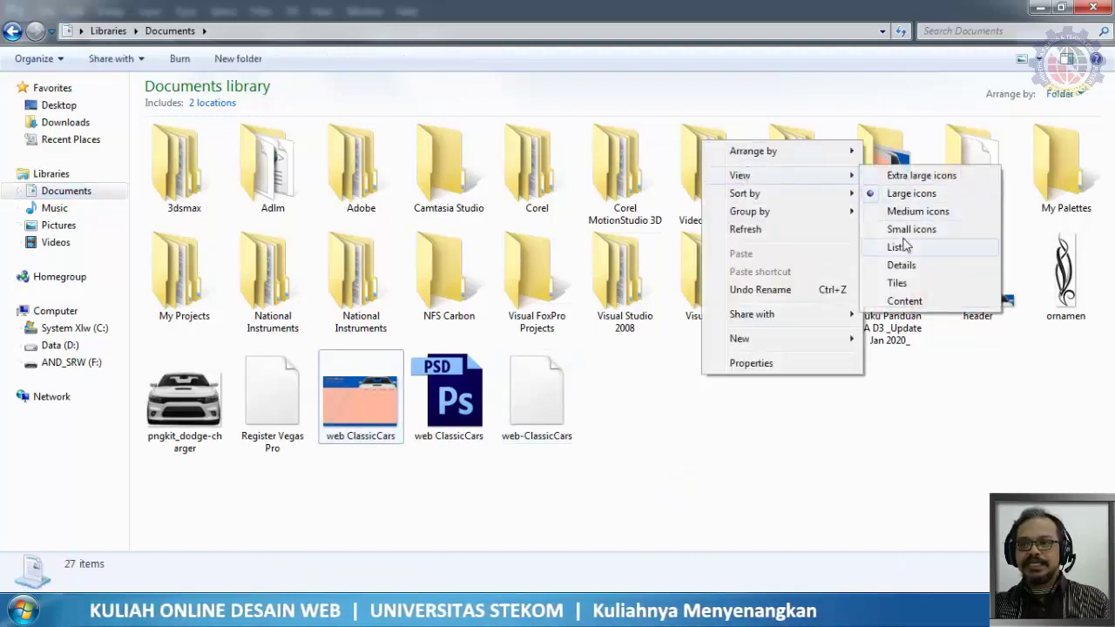
left_click(901, 265)
scroll(251, 460, "down", 1)
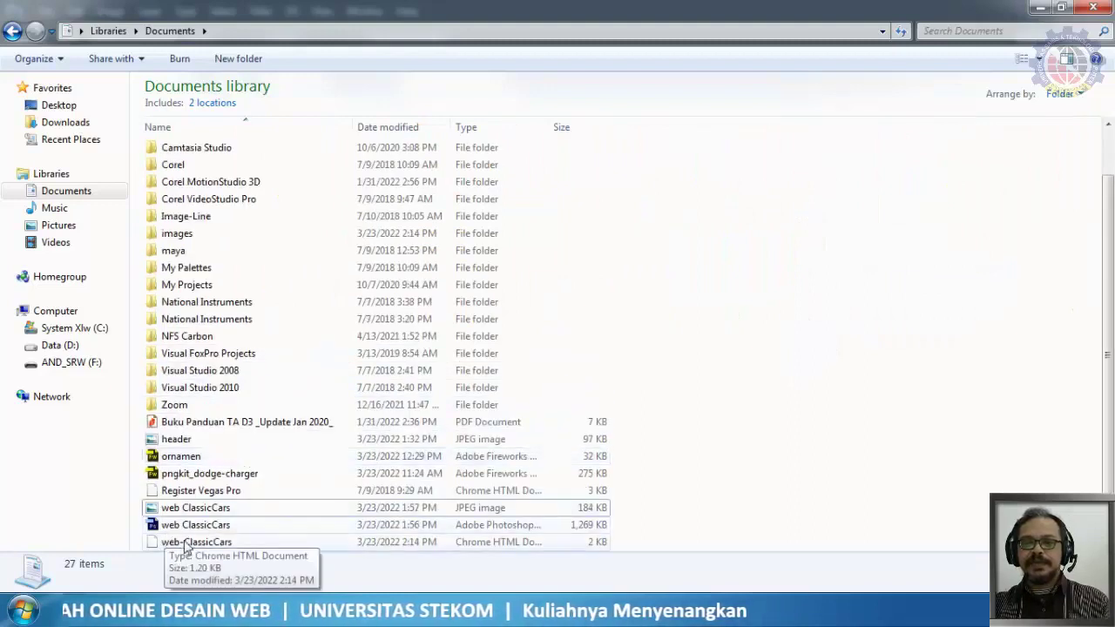
left_click(261, 545)
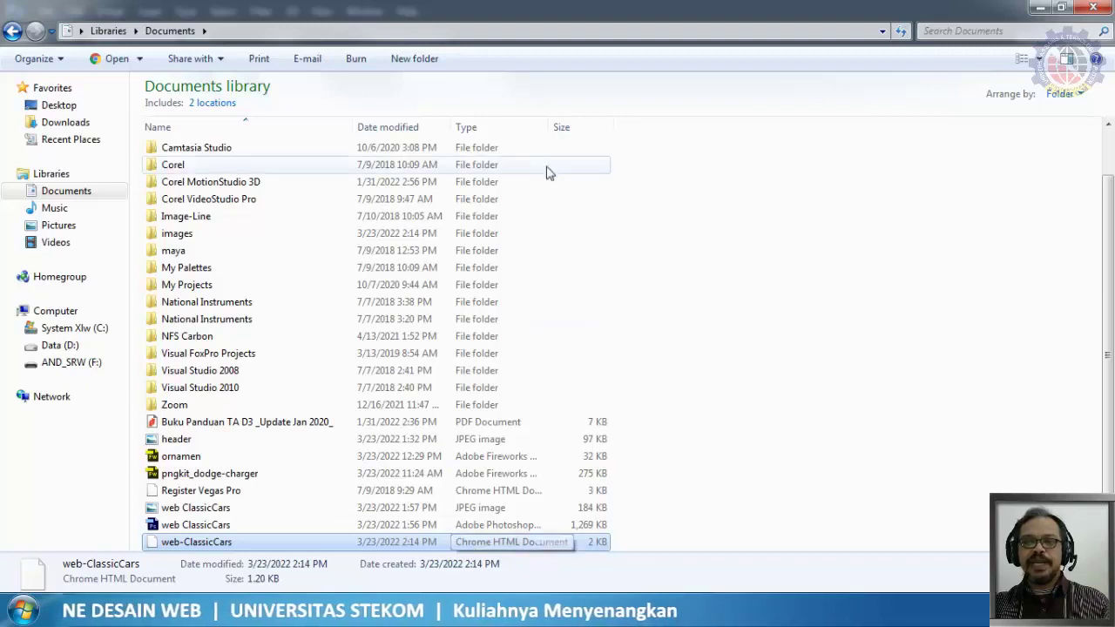
left_click_drag(551, 126, 634, 129)
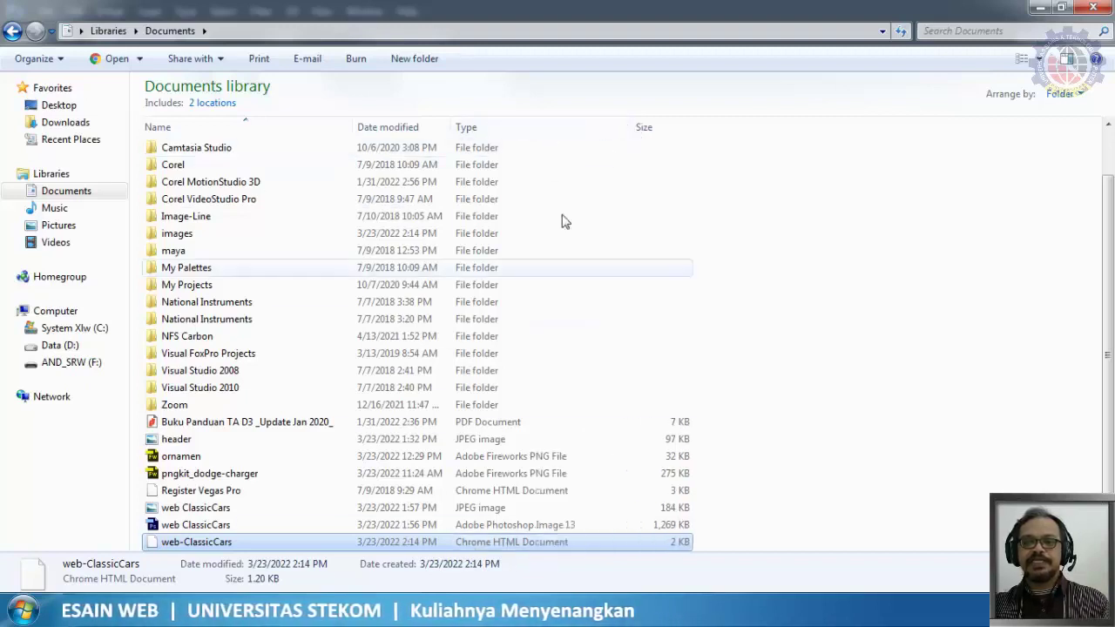
left_click(196, 541)
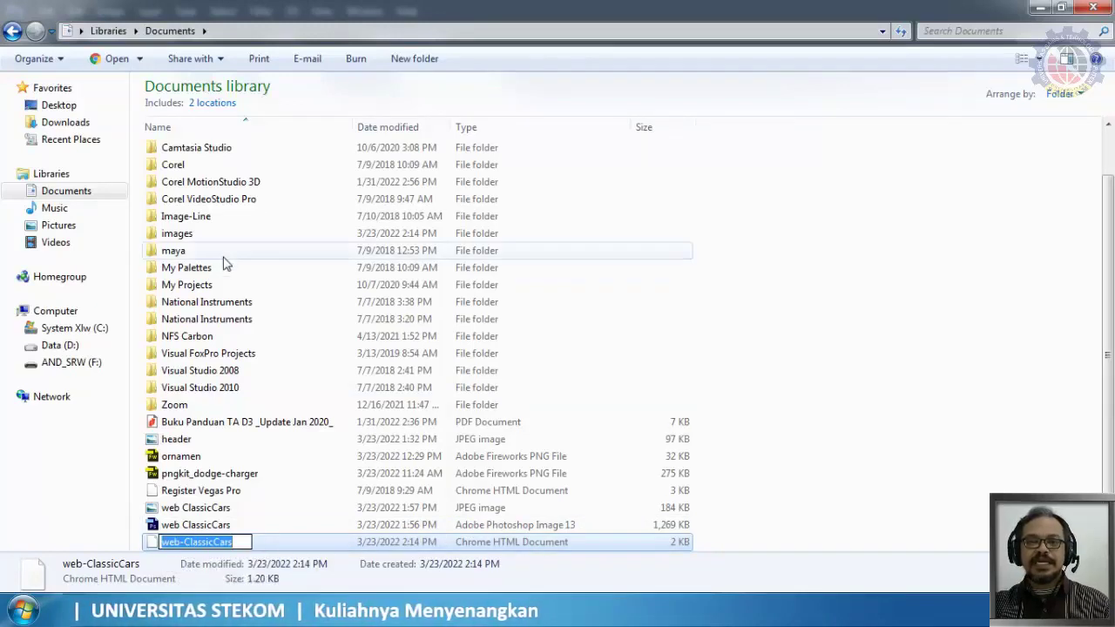
- Open the images folder in Documents and display its files as large icons
left_click(184, 235)
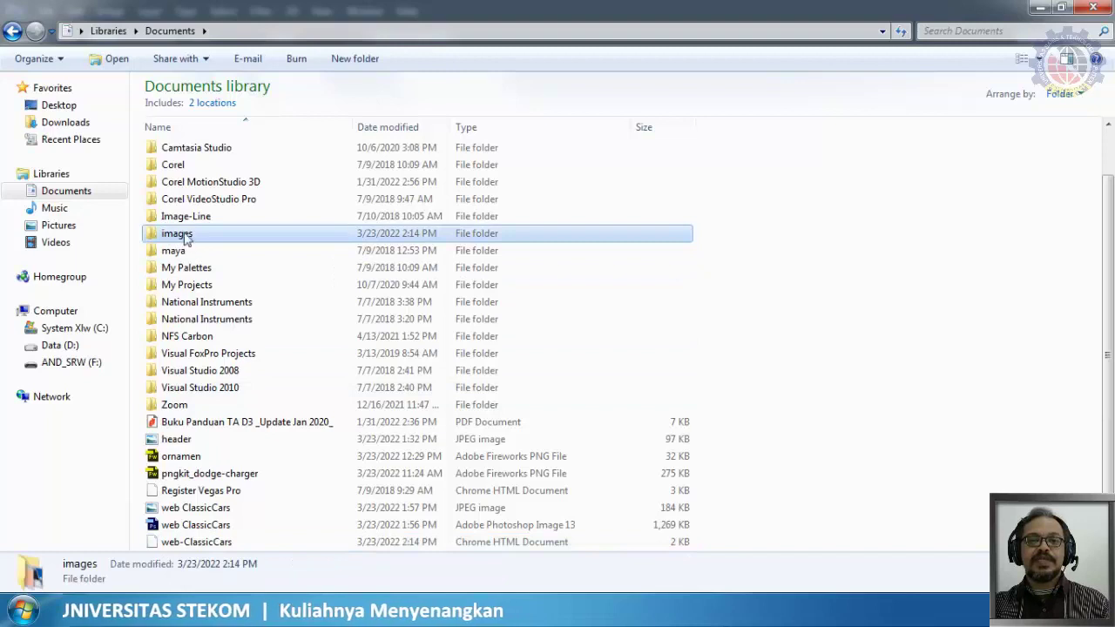
double_click(181, 234)
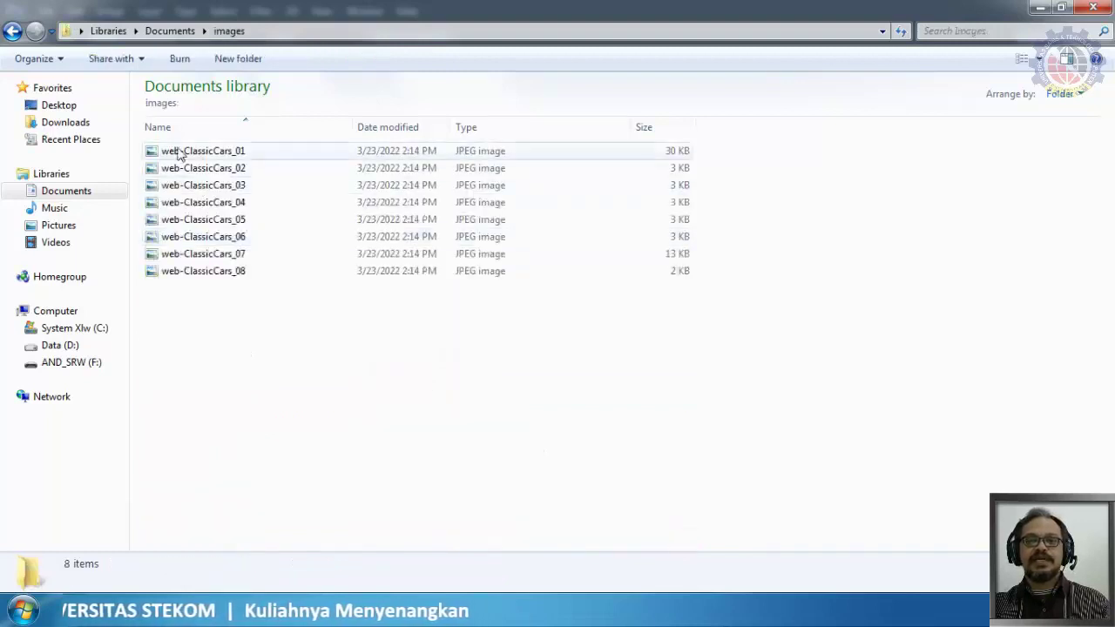
right_click(233, 344)
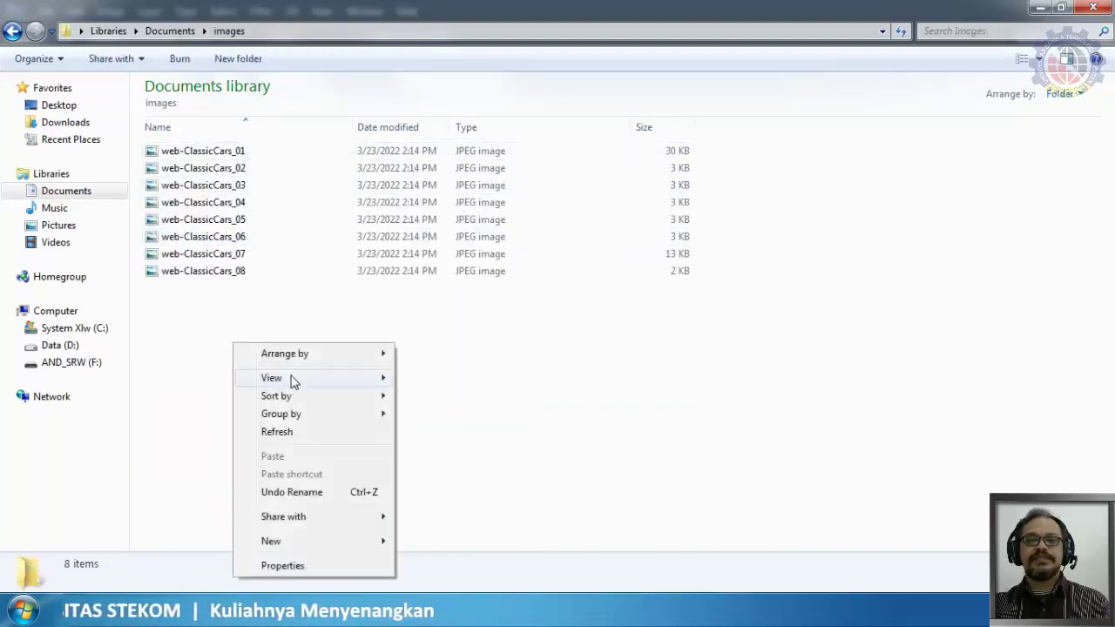
mouse_move(291, 381)
left_click(464, 397)
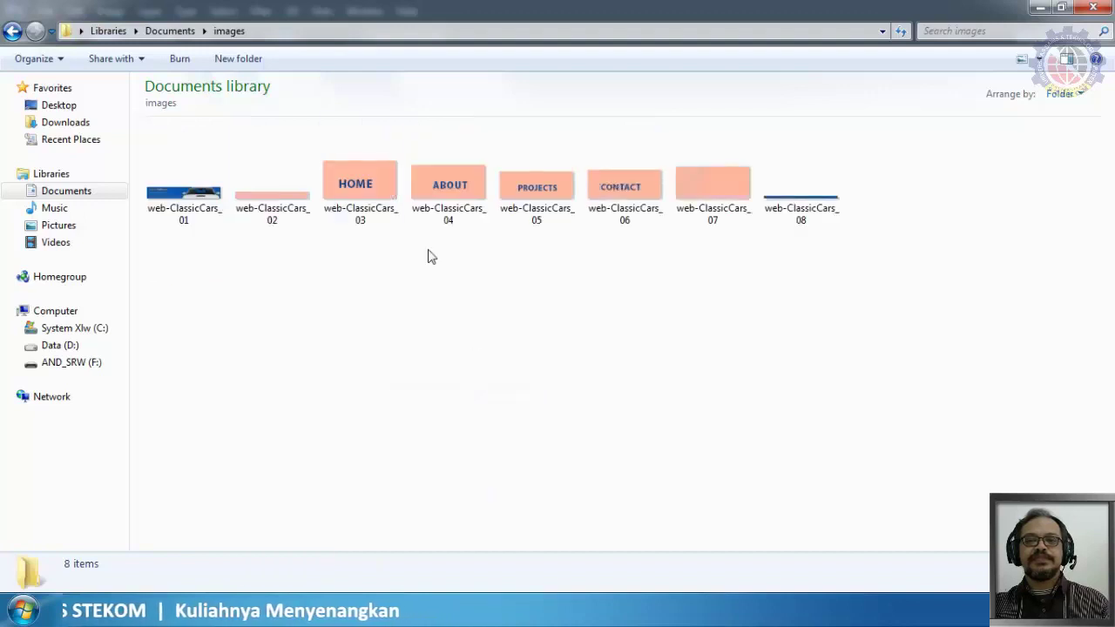
- Examine each exported slice image in turn, from web-ClassicCars_01 through web-ClassicCars_08
left_click(183, 199)
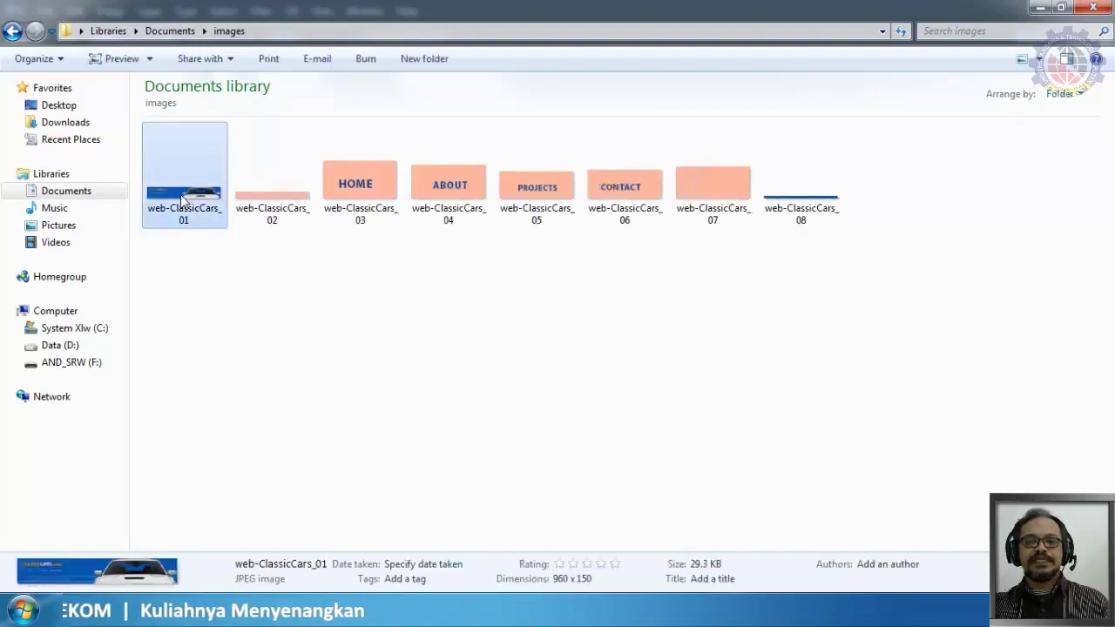
left_click(273, 198)
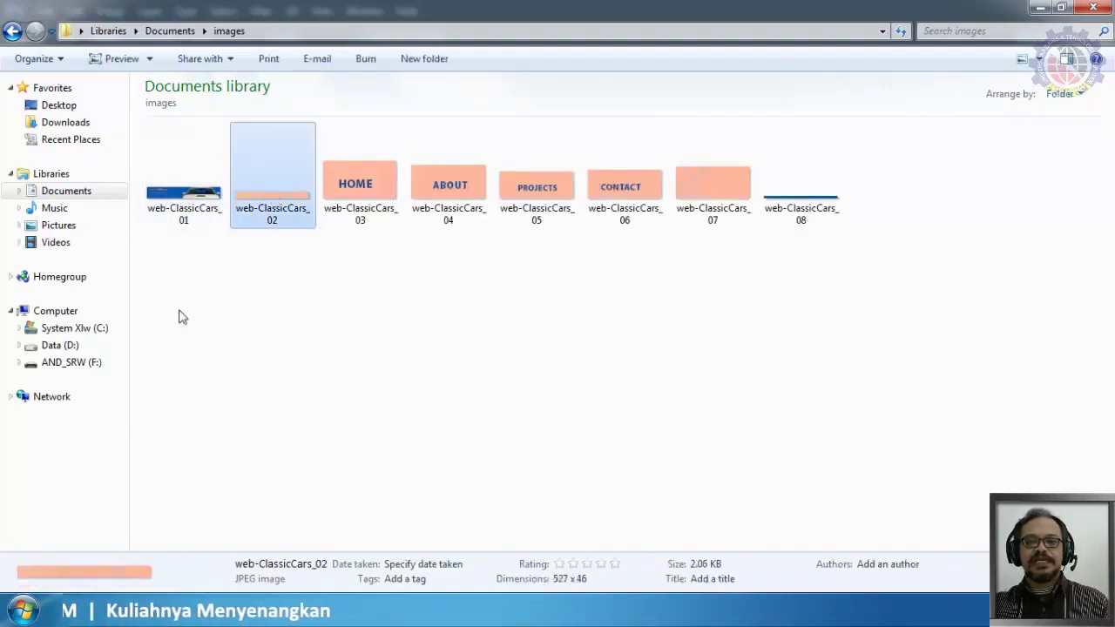
left_click(362, 196)
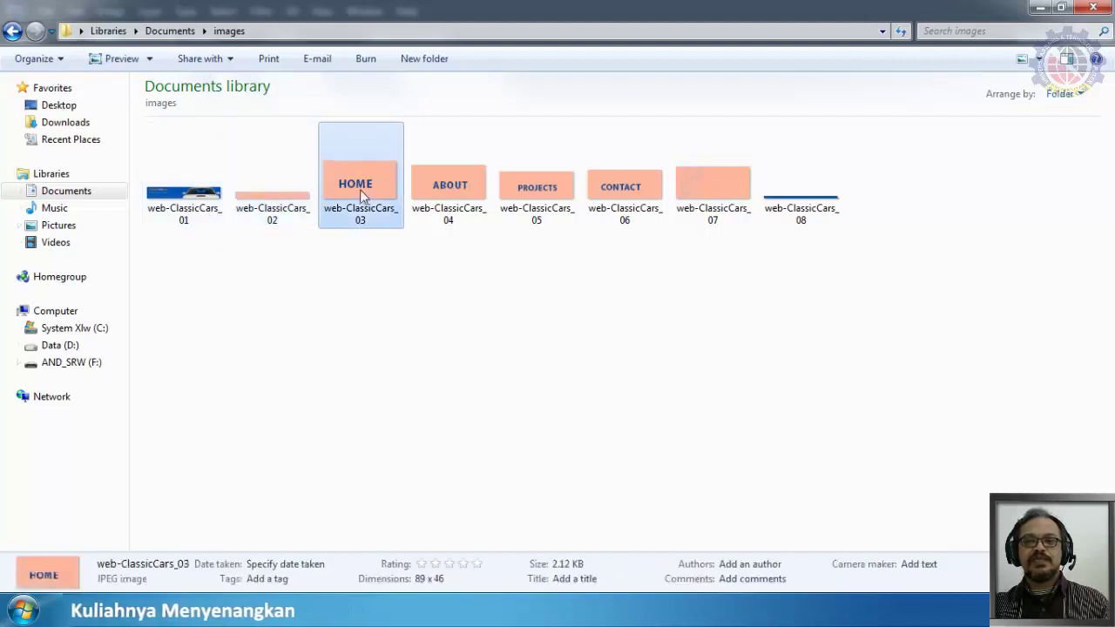
left_click(435, 195)
left_click(533, 190)
left_click(644, 194)
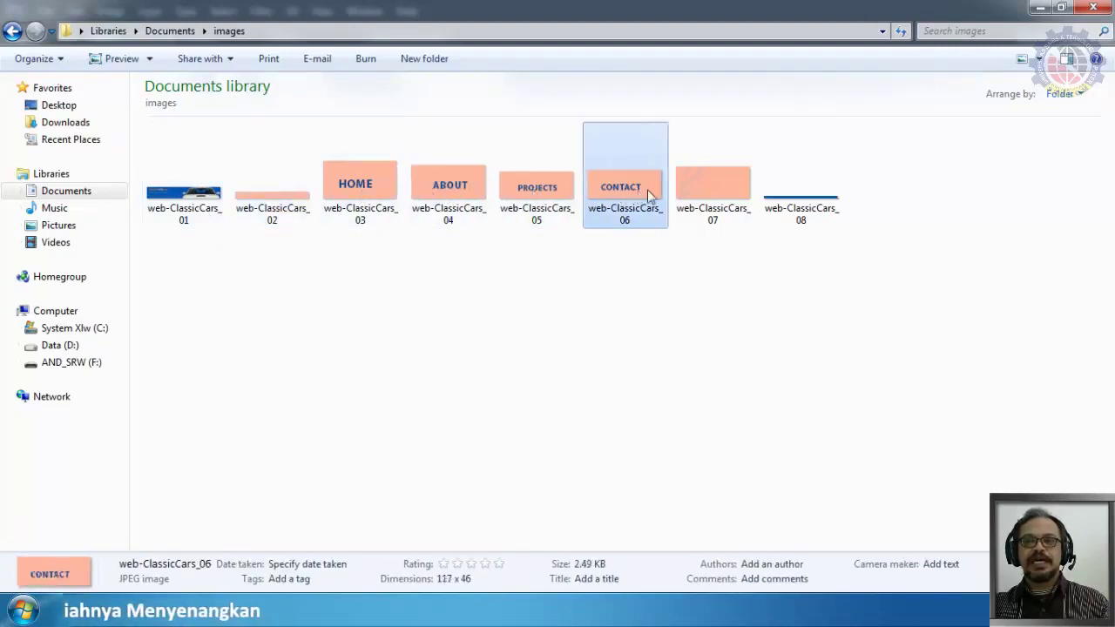
left_click(727, 197)
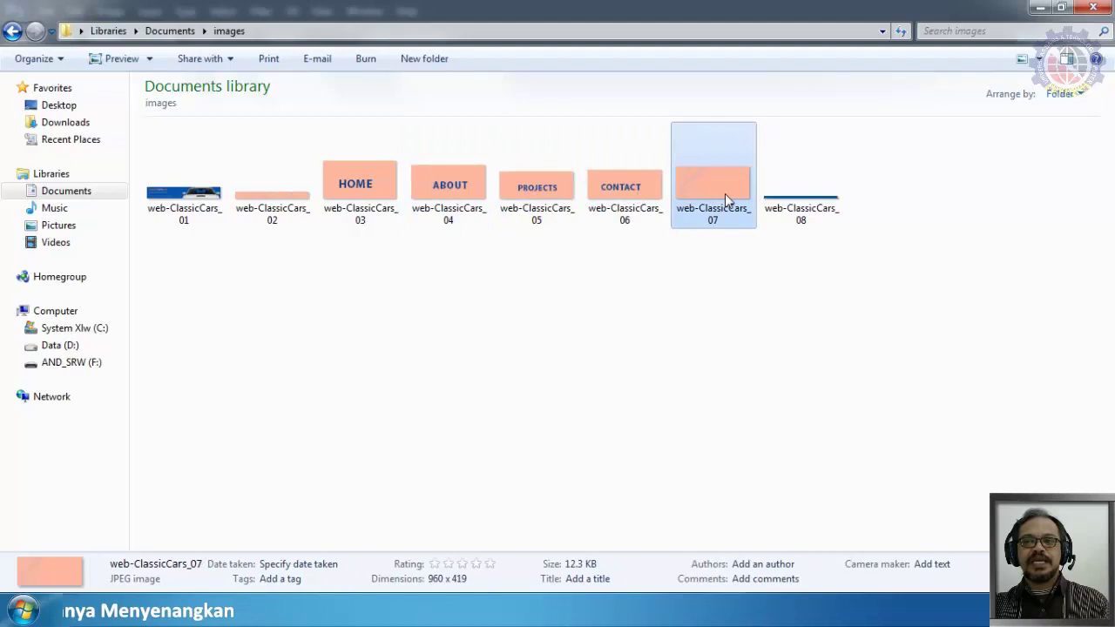
left_click(803, 217)
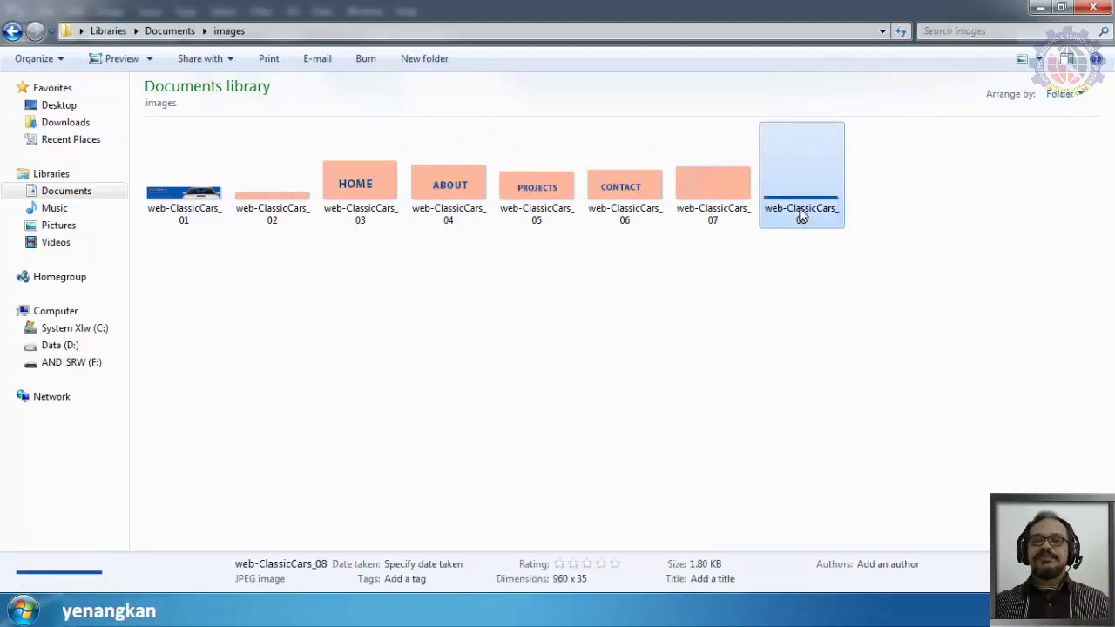
- Return to Documents, open the web-ClassicCars HTML file in Chrome to check the page and its file name, and close the browser
left_click(169, 31)
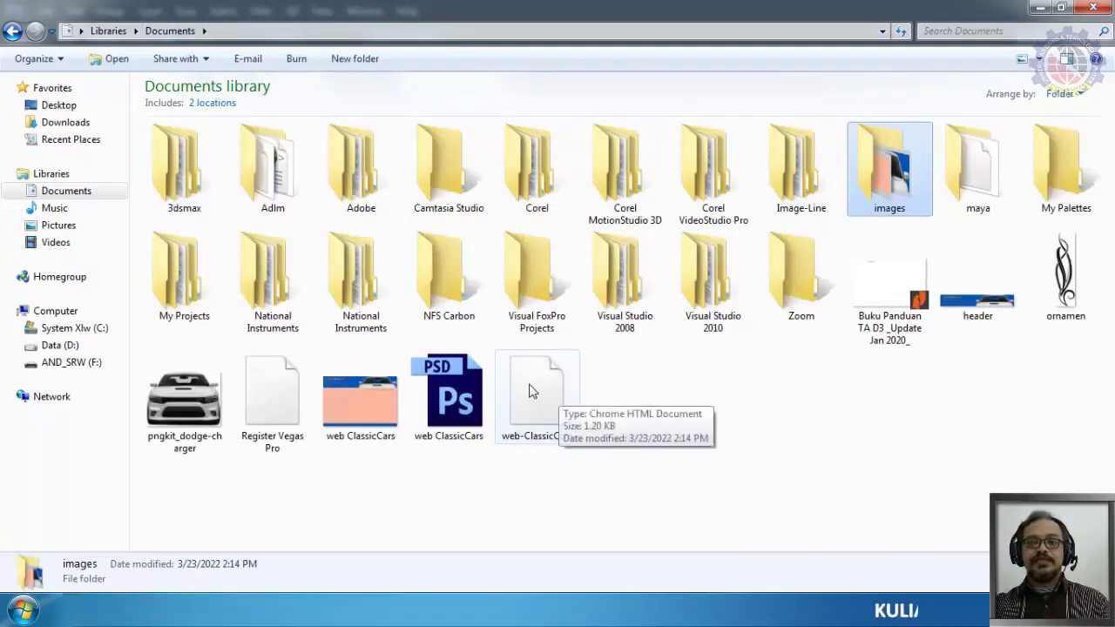
left_click(534, 393)
double_click(533, 391)
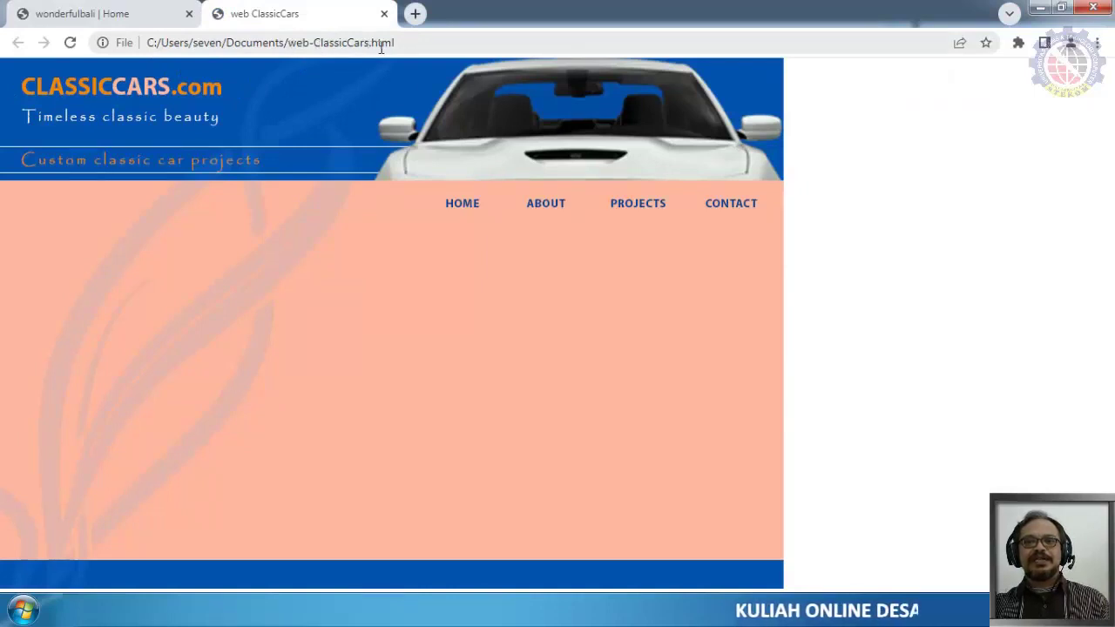
left_click_drag(405, 48, 285, 57)
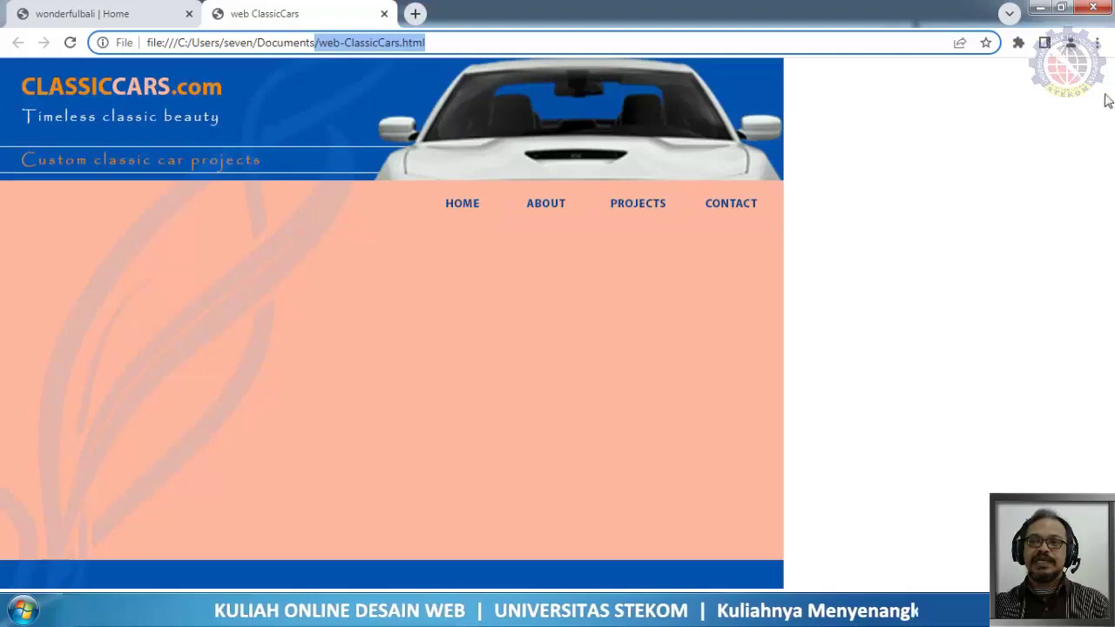
left_click(1108, 7)
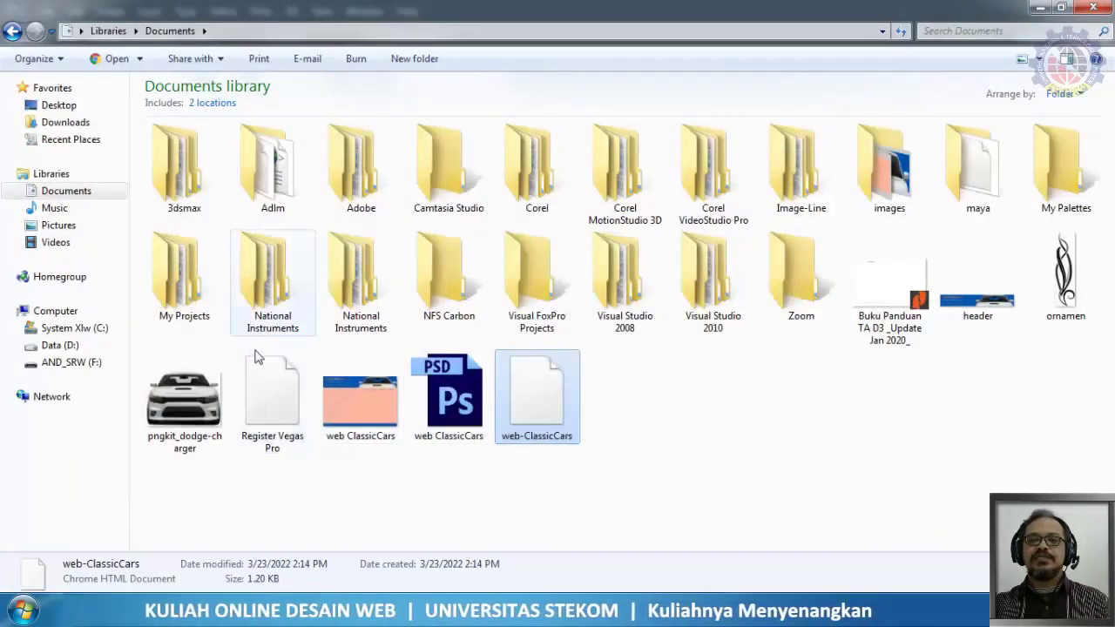
- Open the HOME slice image web-ClassicCars_03 from the images folder in Adobe Photoshop CS6
double_click(888, 170)
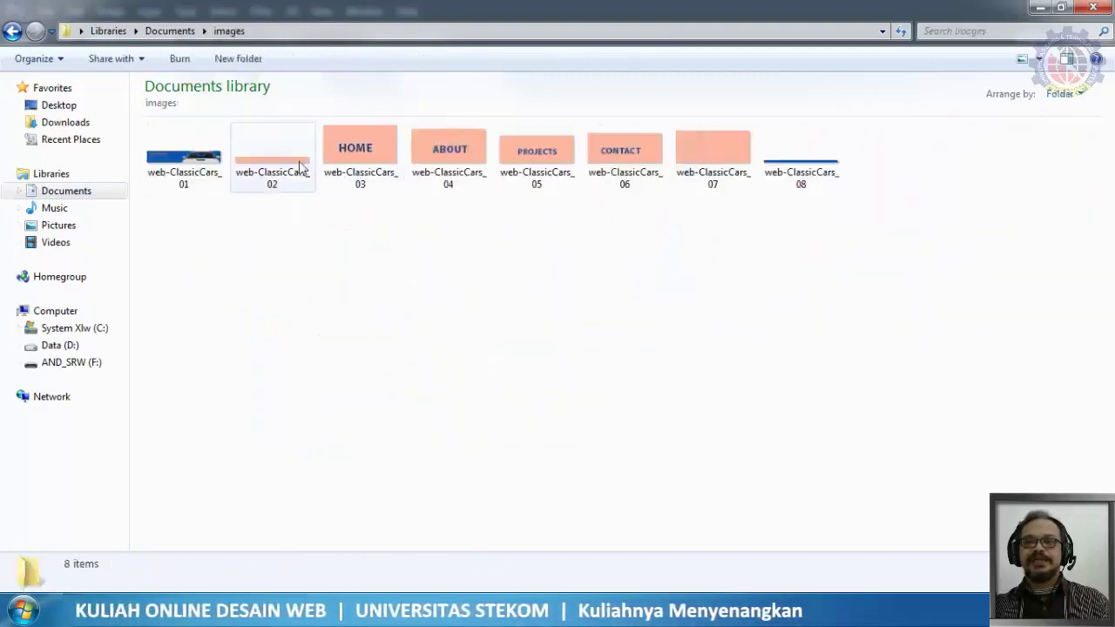
right_click(347, 138)
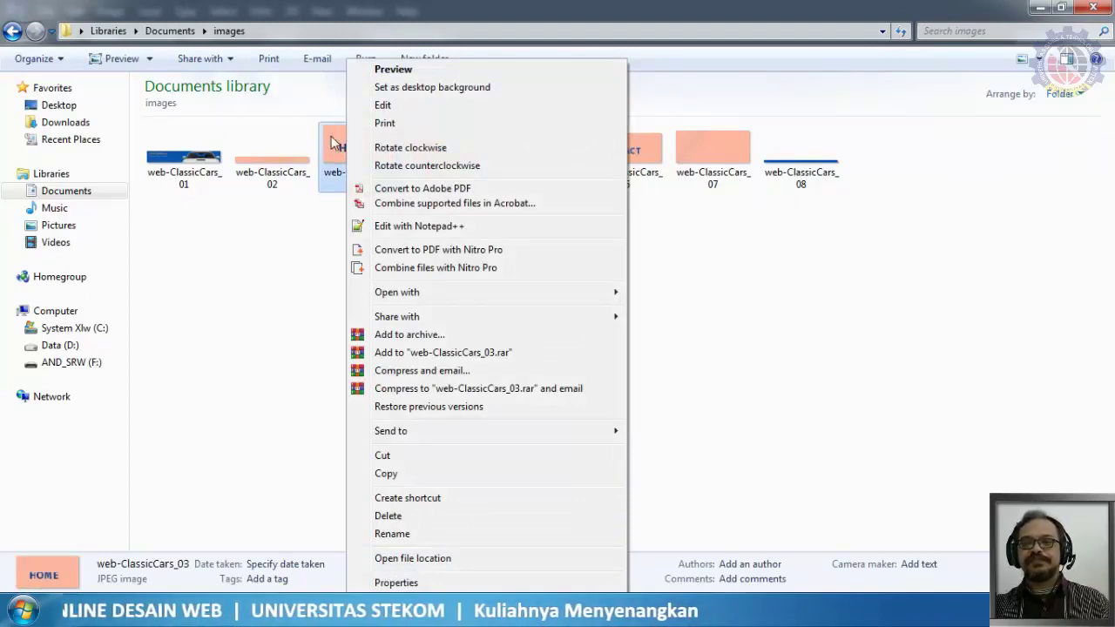
right_click(330, 140)
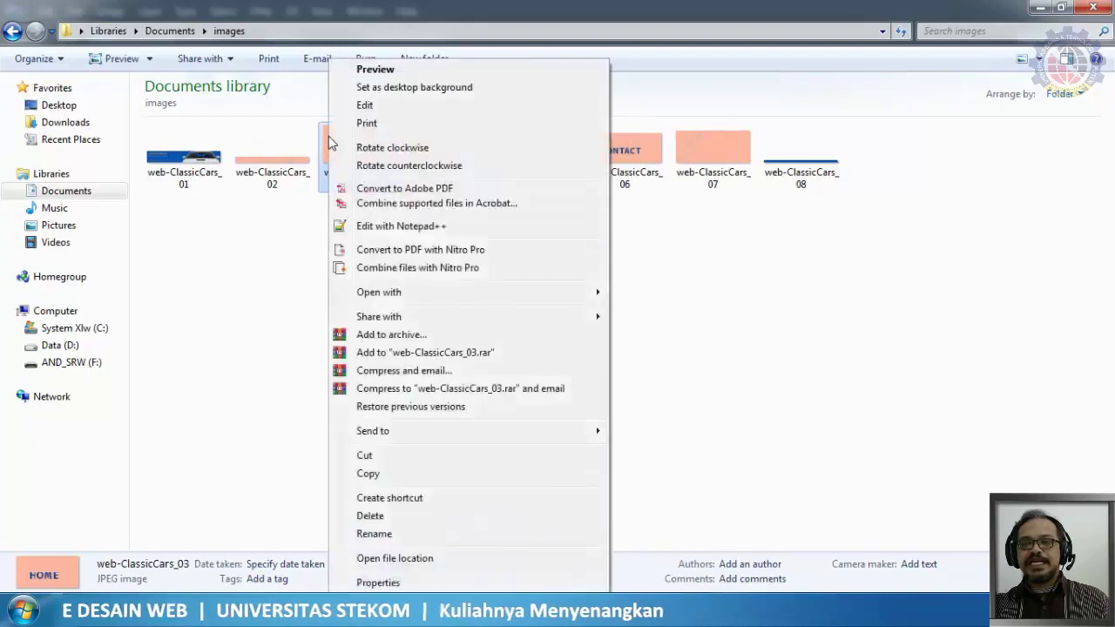
mouse_move(403, 296)
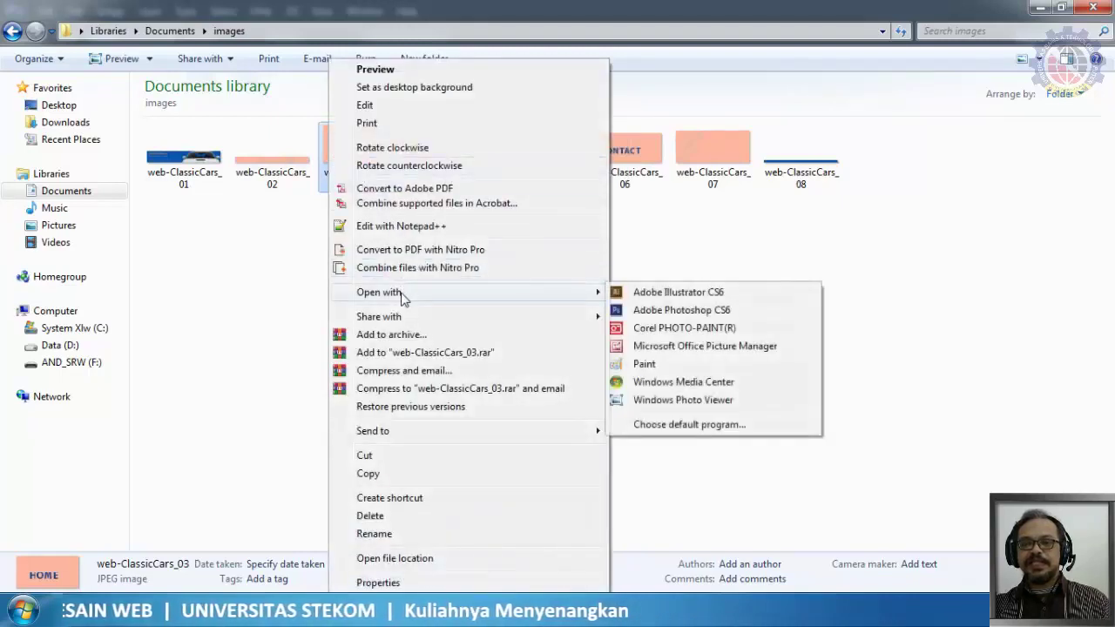
left_click(684, 311)
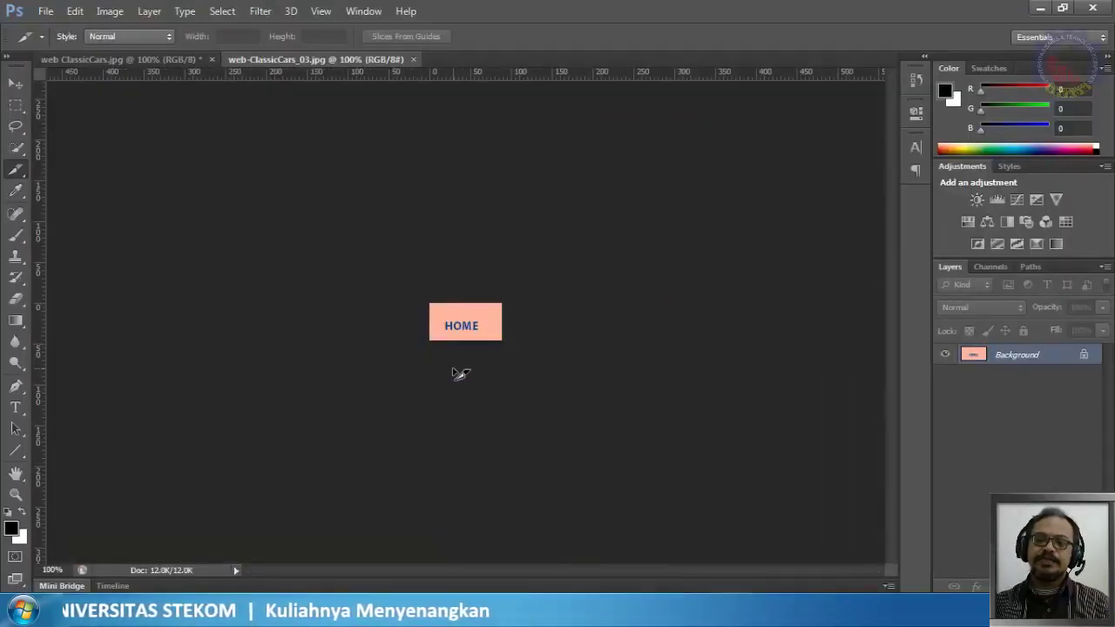
- Examine the HOME button image at several magnifications between 100% and 600%
key("ctrl+plus")
key("ctrl+plus")
key("ctrl+plus")
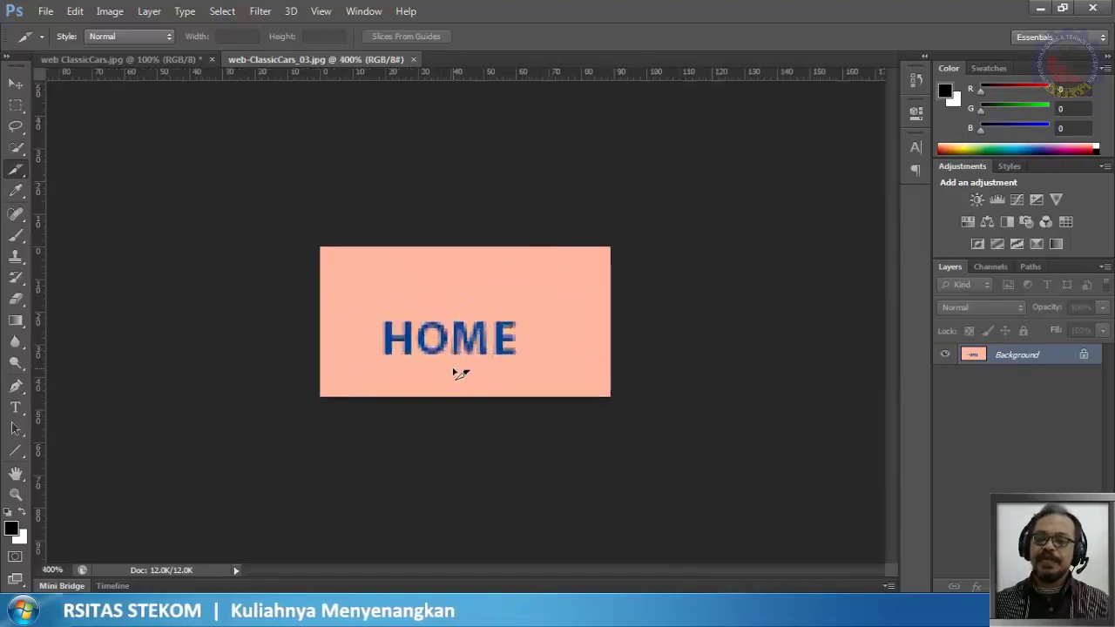
key("ctrl+minus")
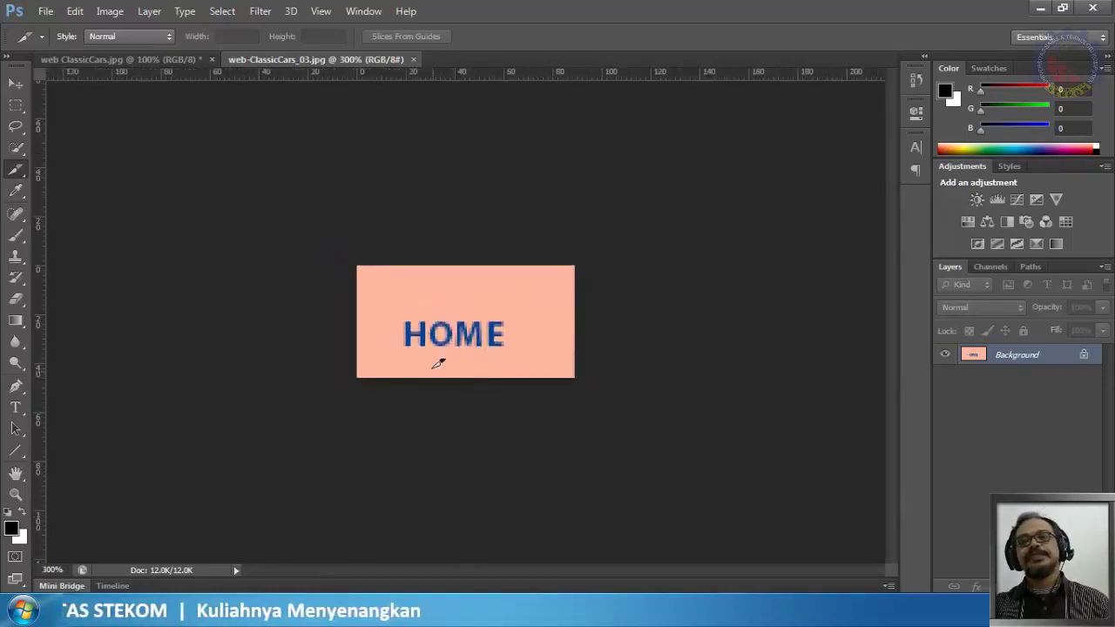
key("ctrl+plus")
key("ctrl+plus")
key("ctrl+plus")
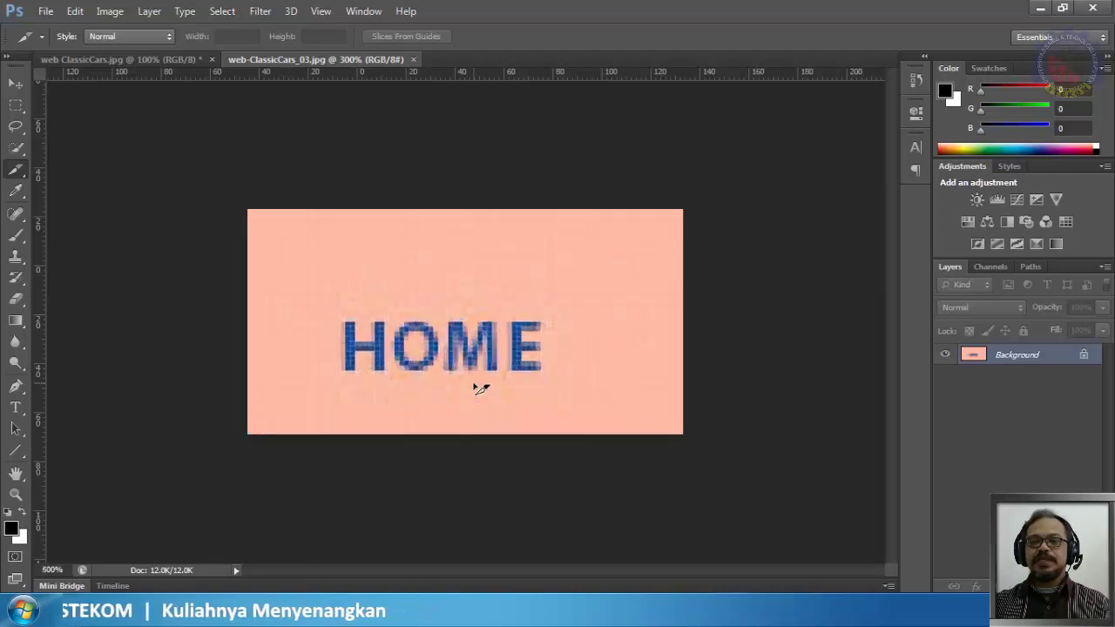
key("ctrl+minus")
key("ctrl+minus")
key("ctrl+minus")
key("ctrl+minus")
key("ctrl+minus")
key("ctrl+minus")
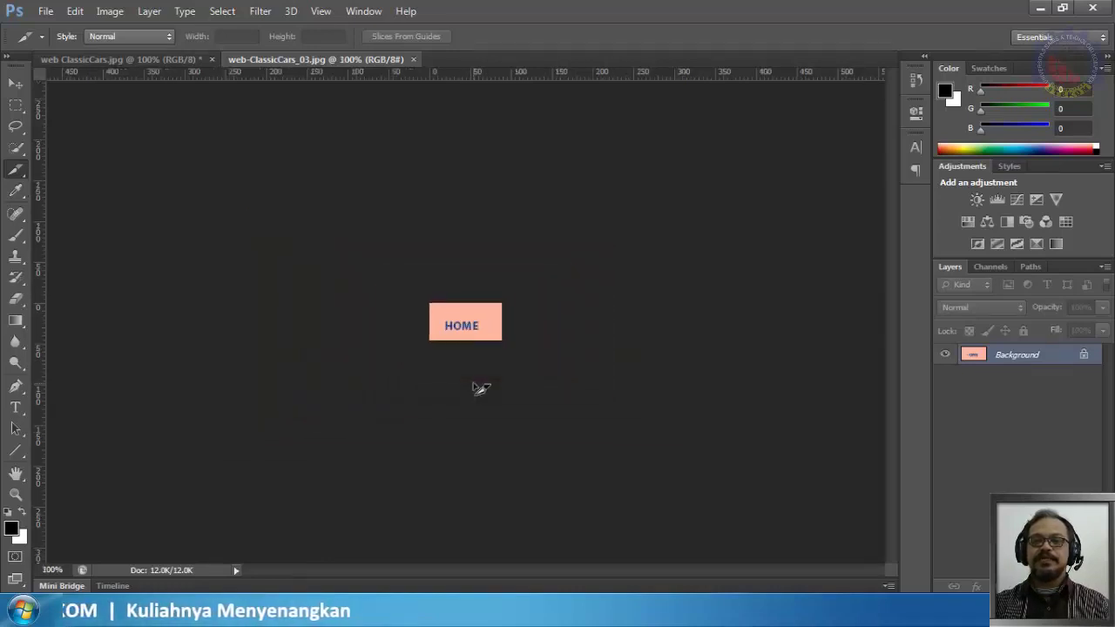
key("ctrl+plus")
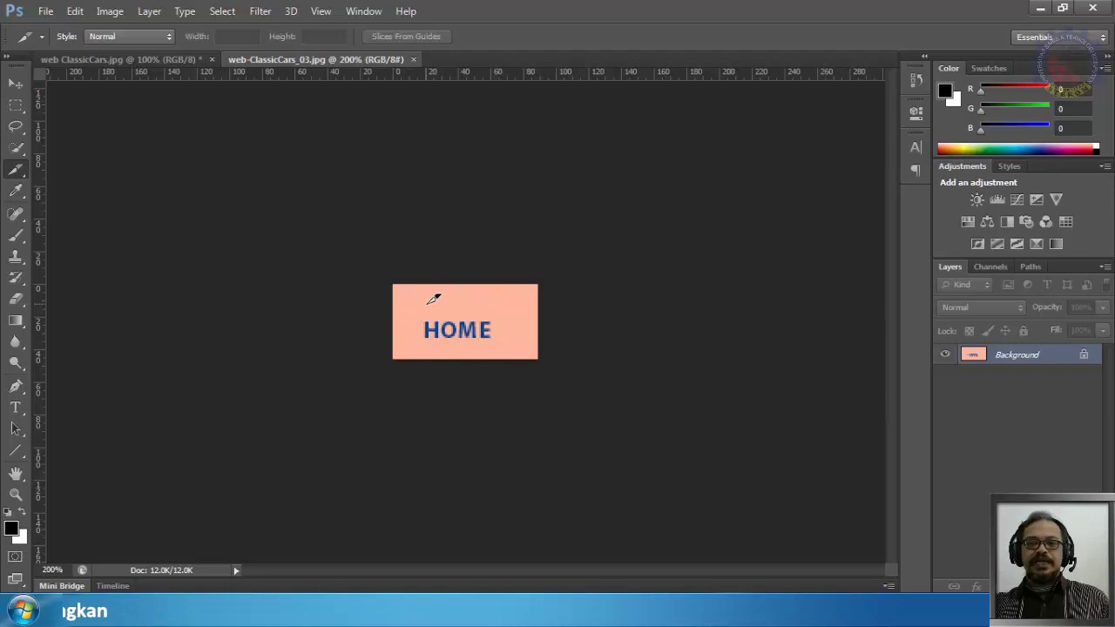
- Select the peach background around the HOME text with Color Range, sampling the background color and raising Fuzziness to about 126
left_click(220, 12)
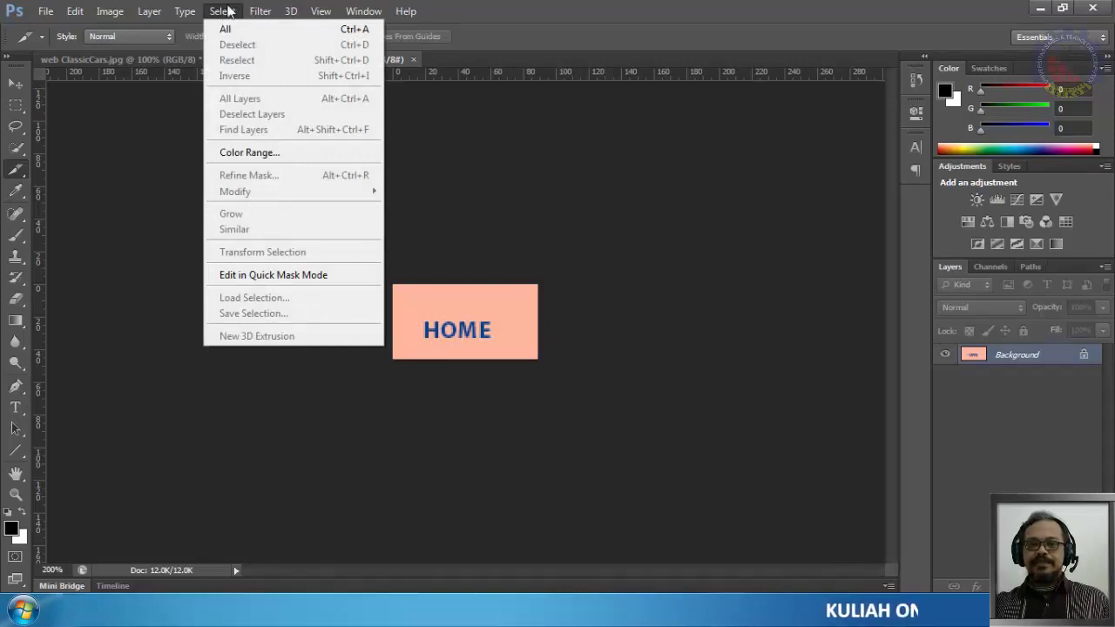
left_click(245, 154)
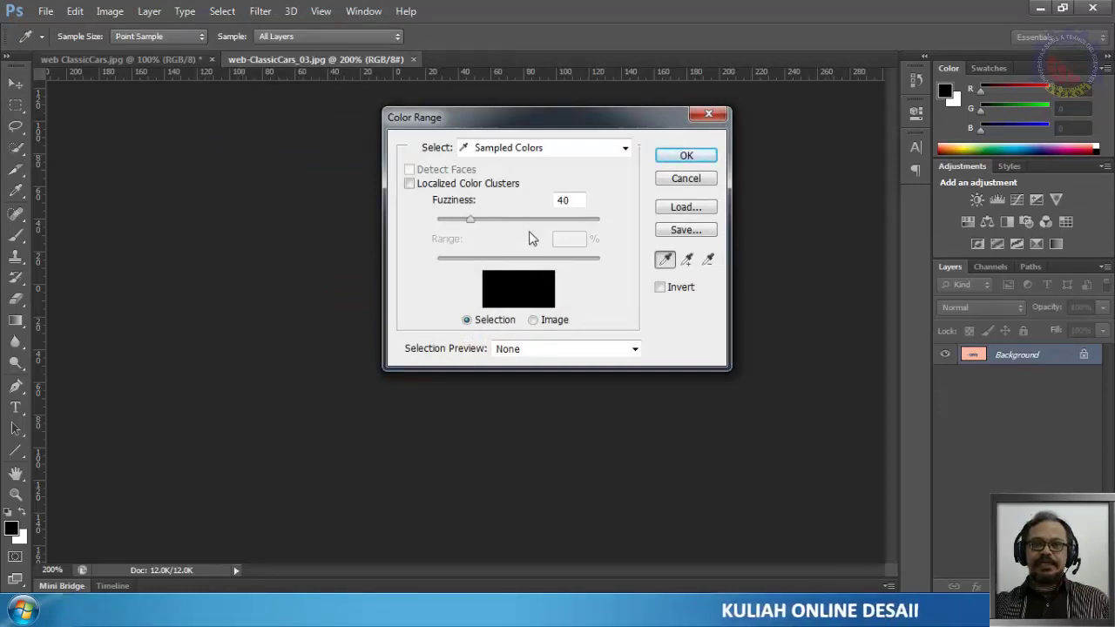
left_click_drag(462, 110, 633, 157)
left_click(445, 293)
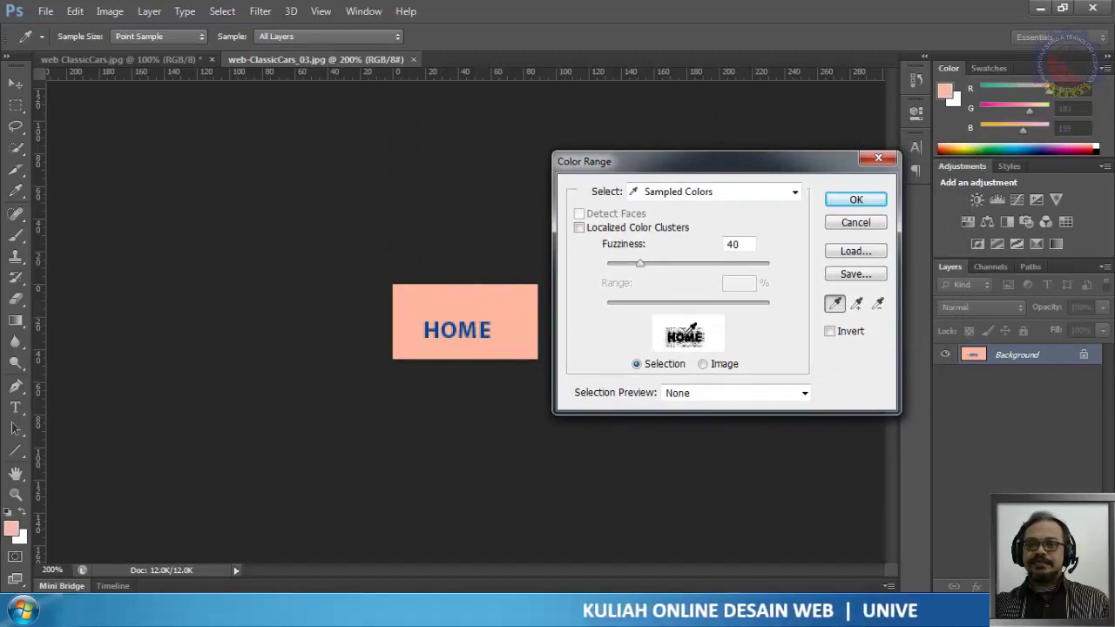
left_click_drag(677, 164, 546, 115)
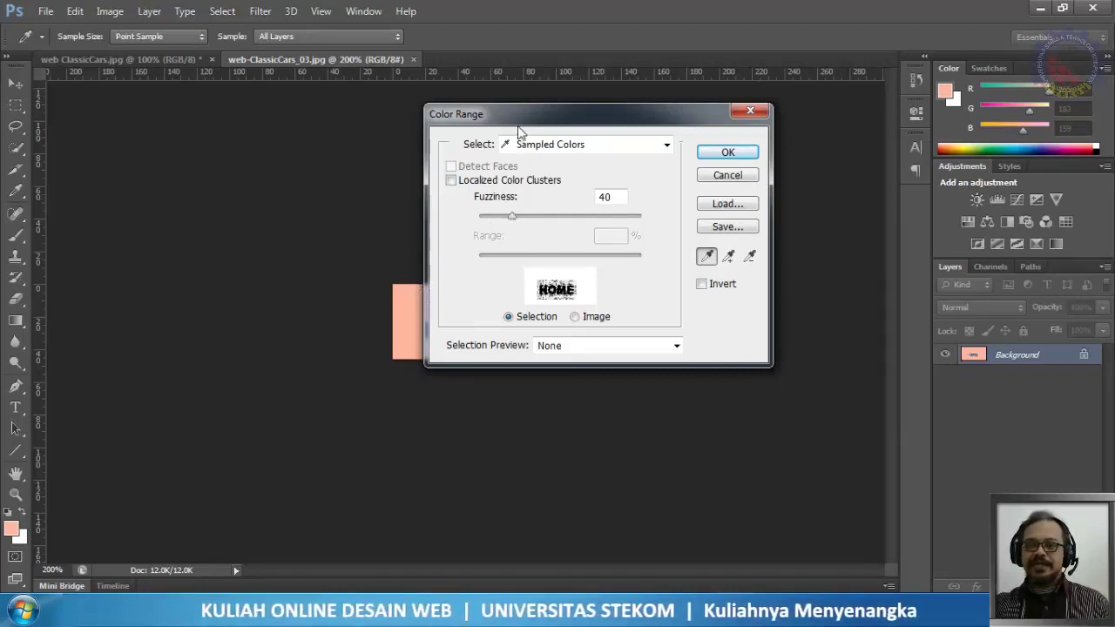
left_click_drag(510, 120, 583, 127)
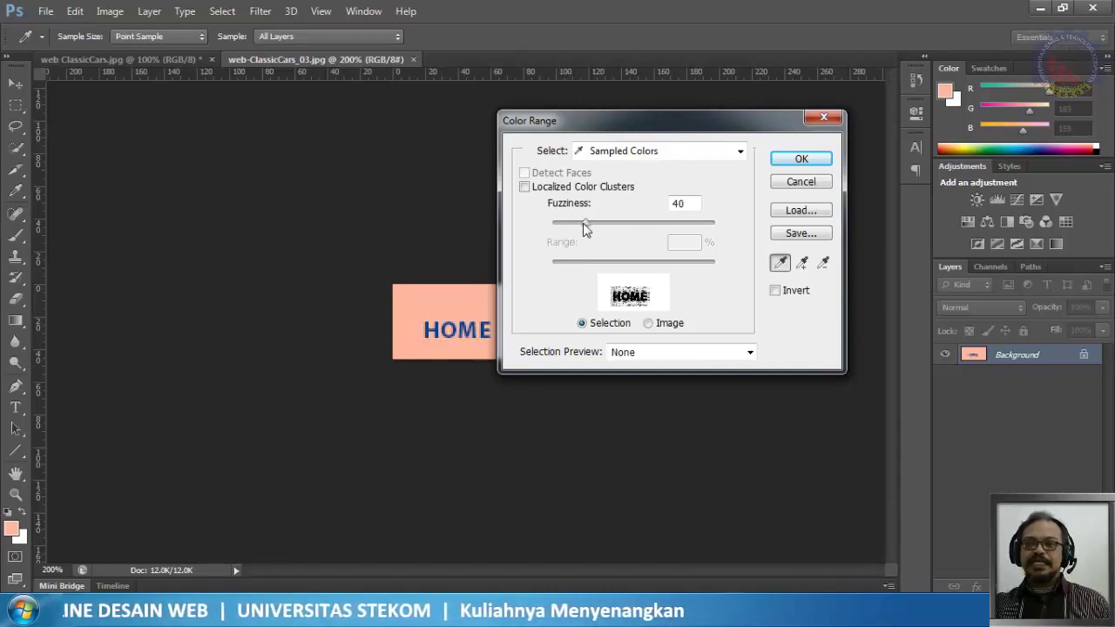
left_click_drag(587, 226, 655, 243)
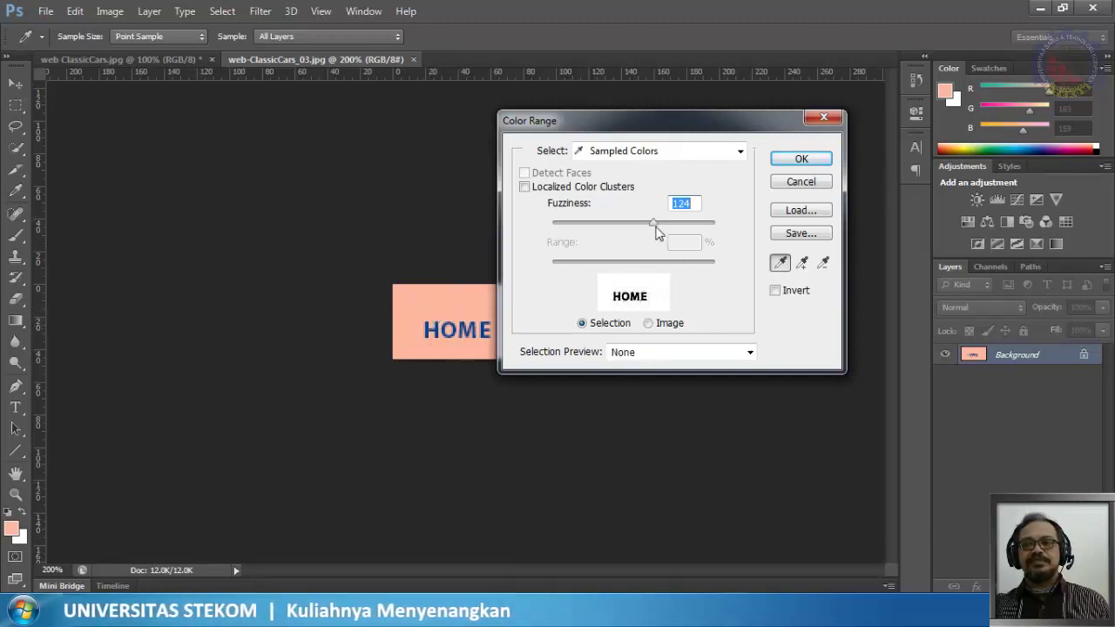
left_click_drag(655, 228, 658, 225)
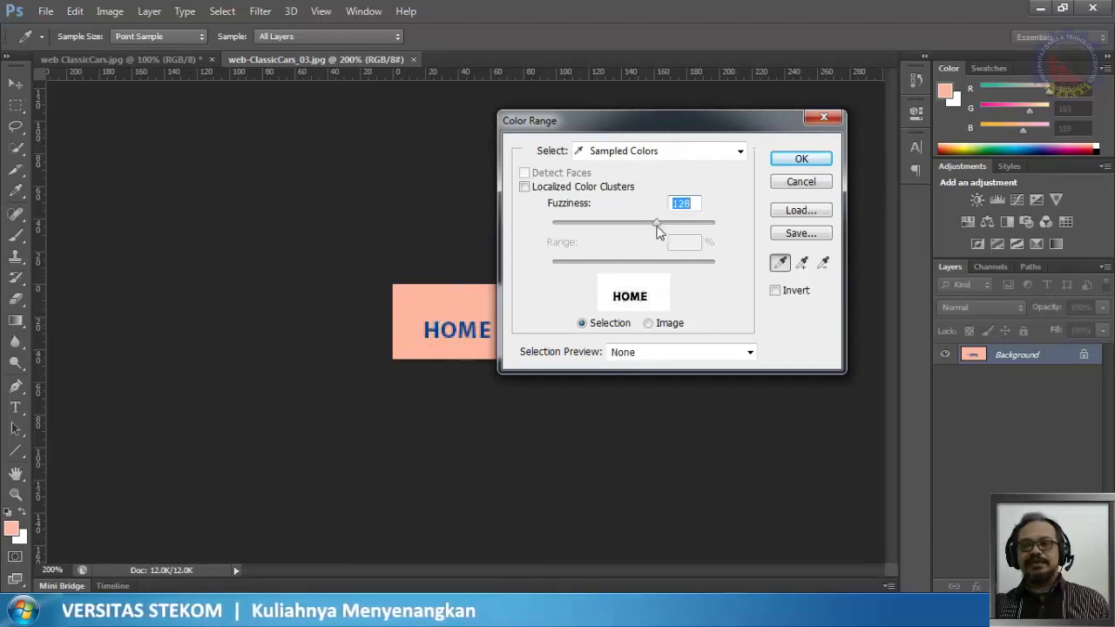
left_click(796, 159)
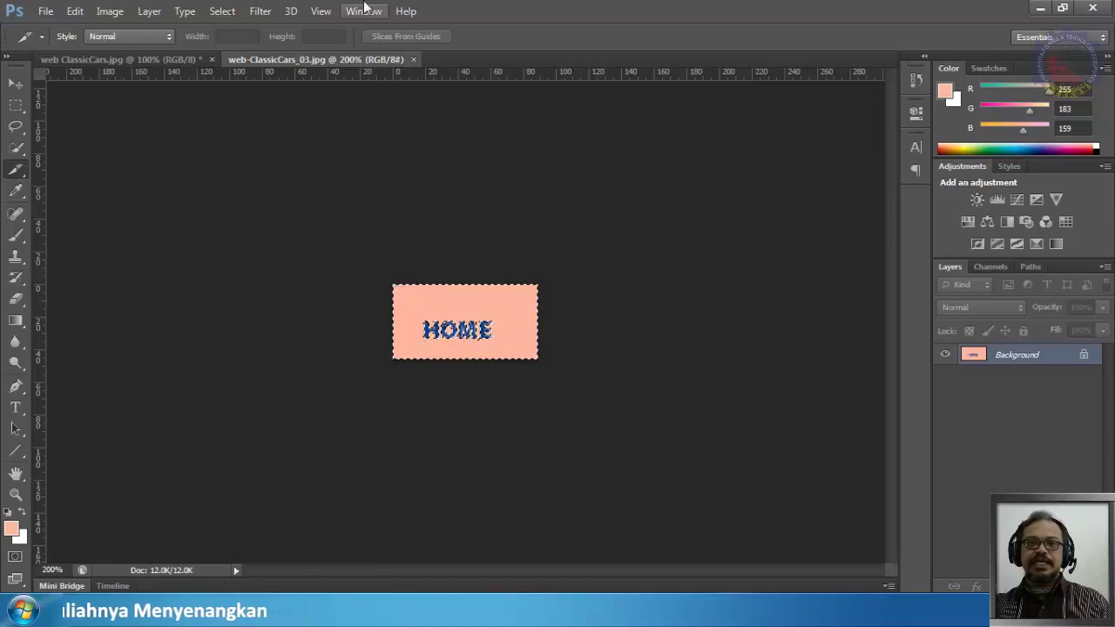
- Invert the selection to cover the HOME letters and add a new empty layer above the background
left_click(228, 12)
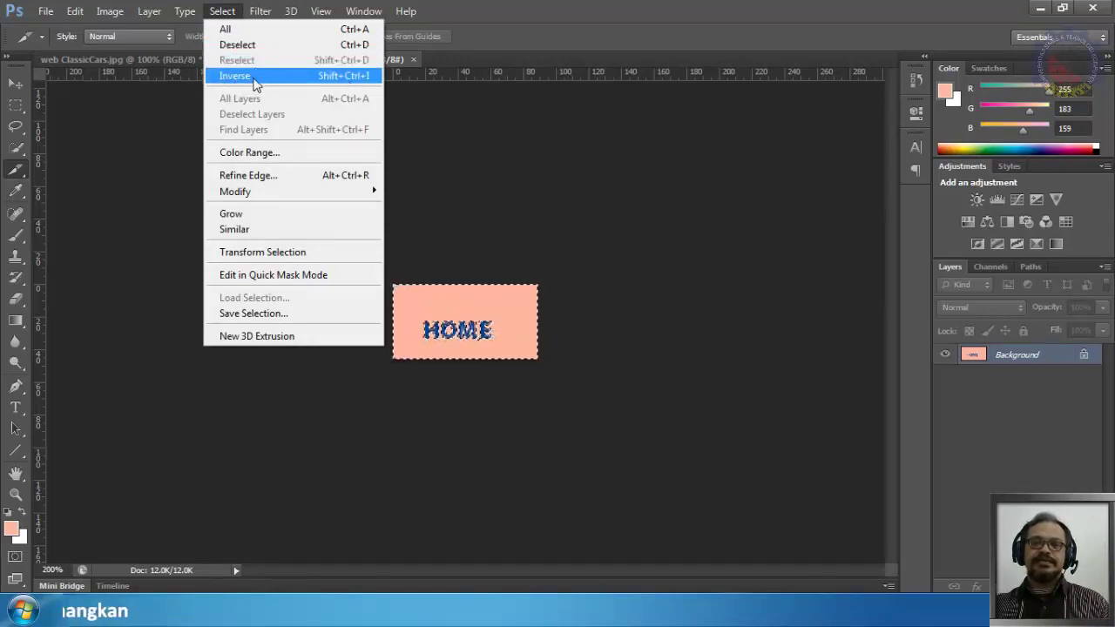
left_click(248, 81)
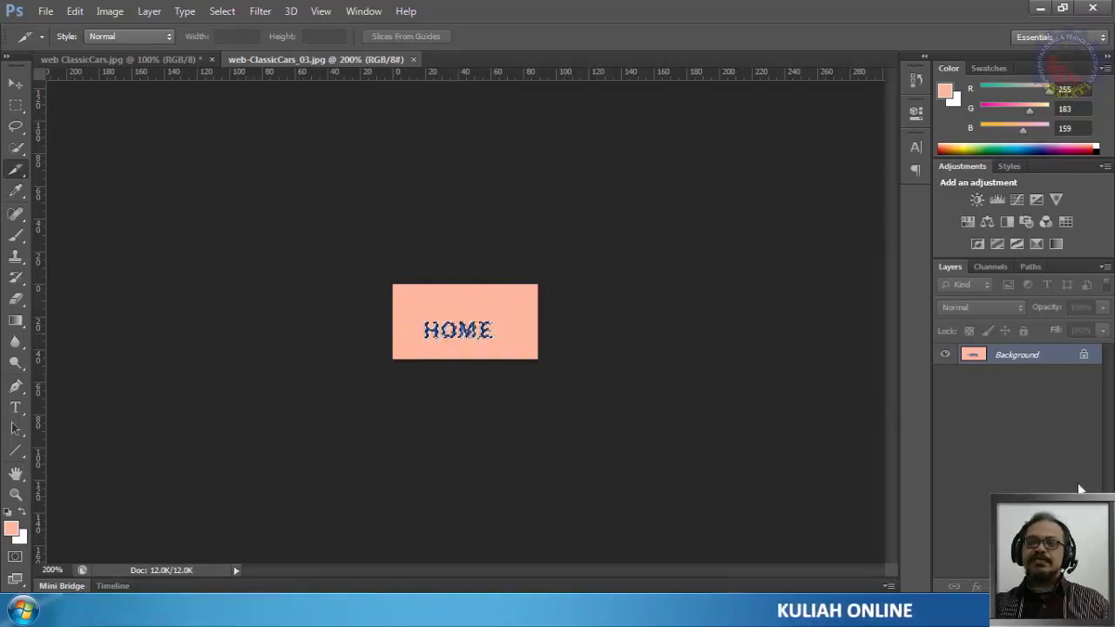
left_click(1065, 586)
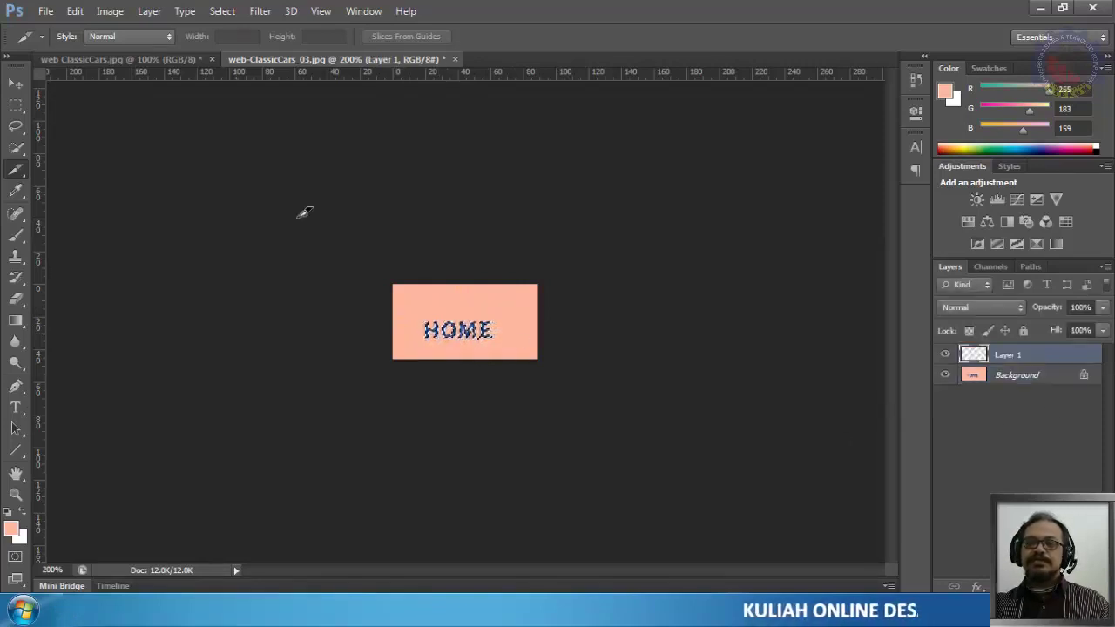
- Fill the selected HOME letters on the new layer with blue 0006ff in Normal mode at 100% opacity, and deselect
left_click(75, 12)
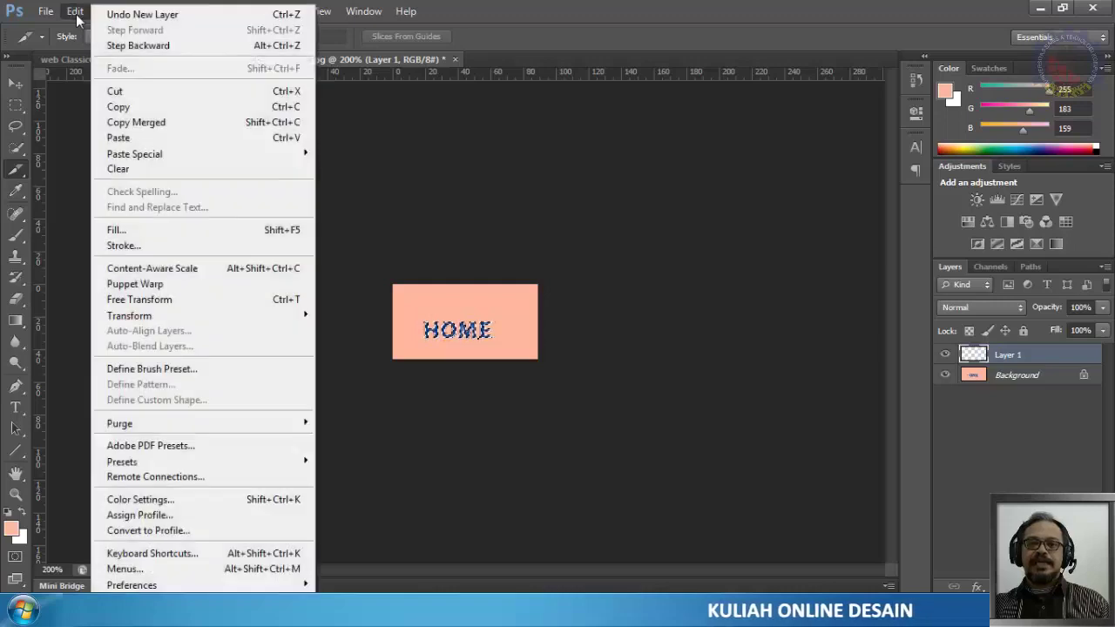
left_click(141, 230)
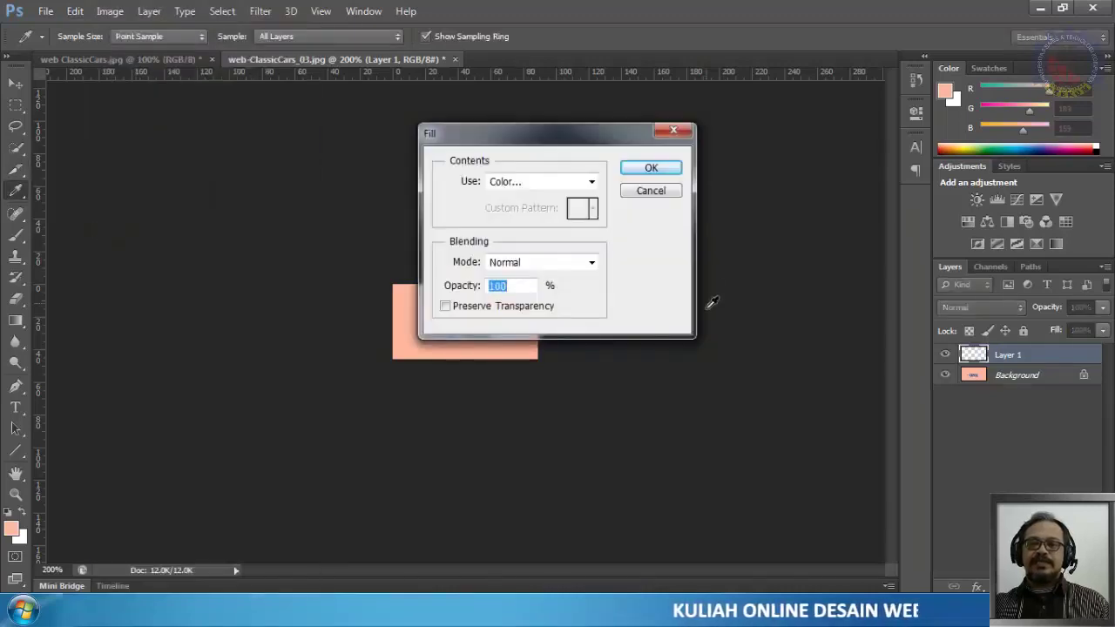
left_click(545, 185)
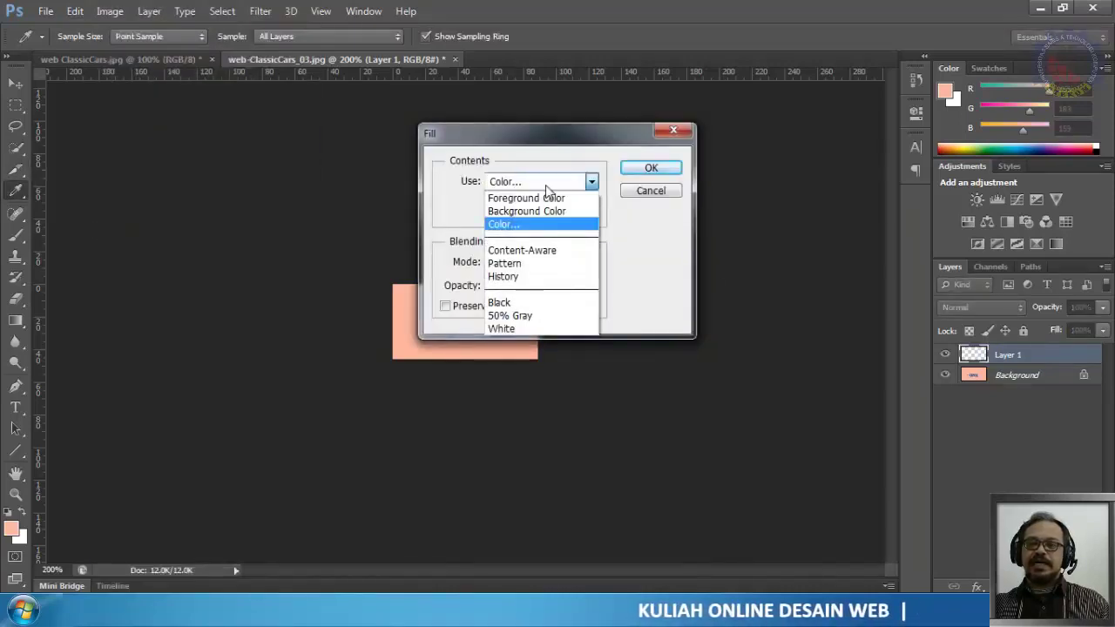
left_click(514, 225)
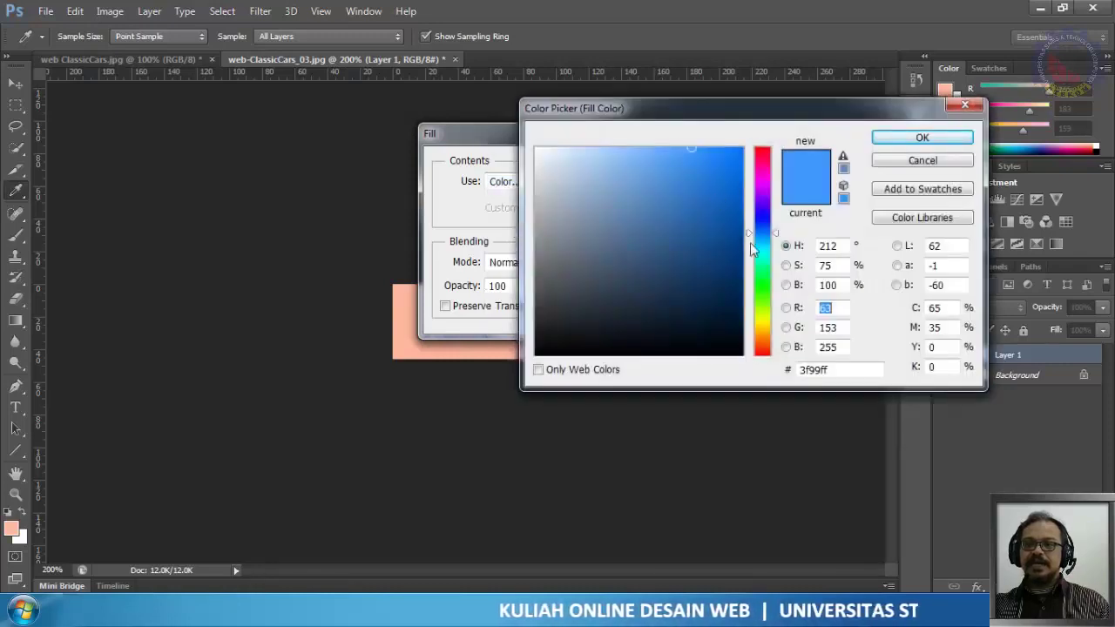
left_click_drag(731, 264, 759, 269)
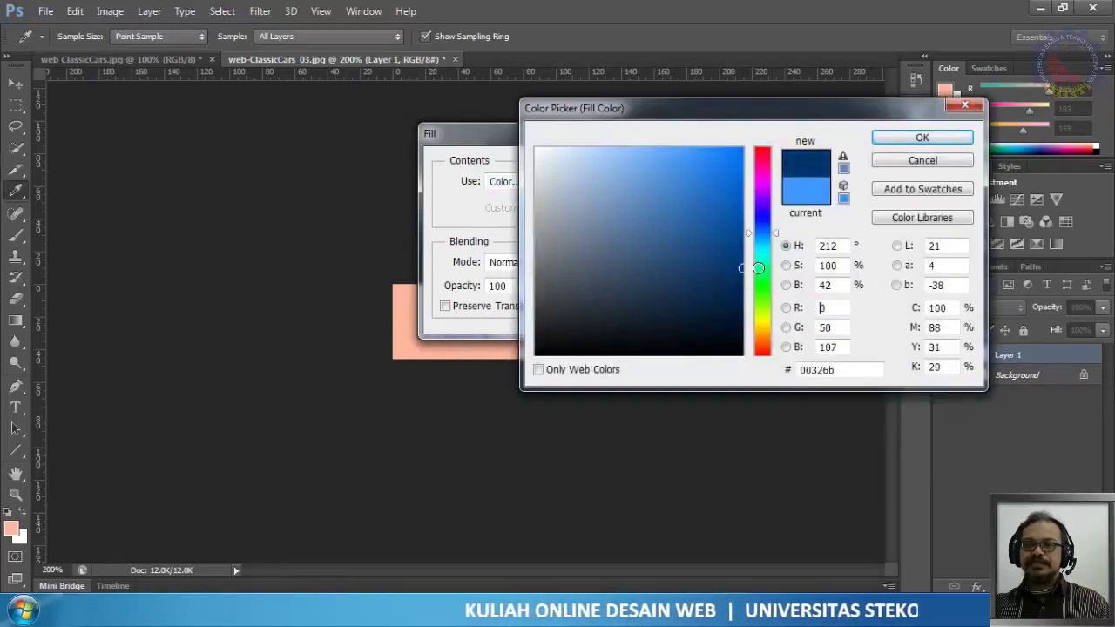
left_click_drag(769, 225, 764, 196)
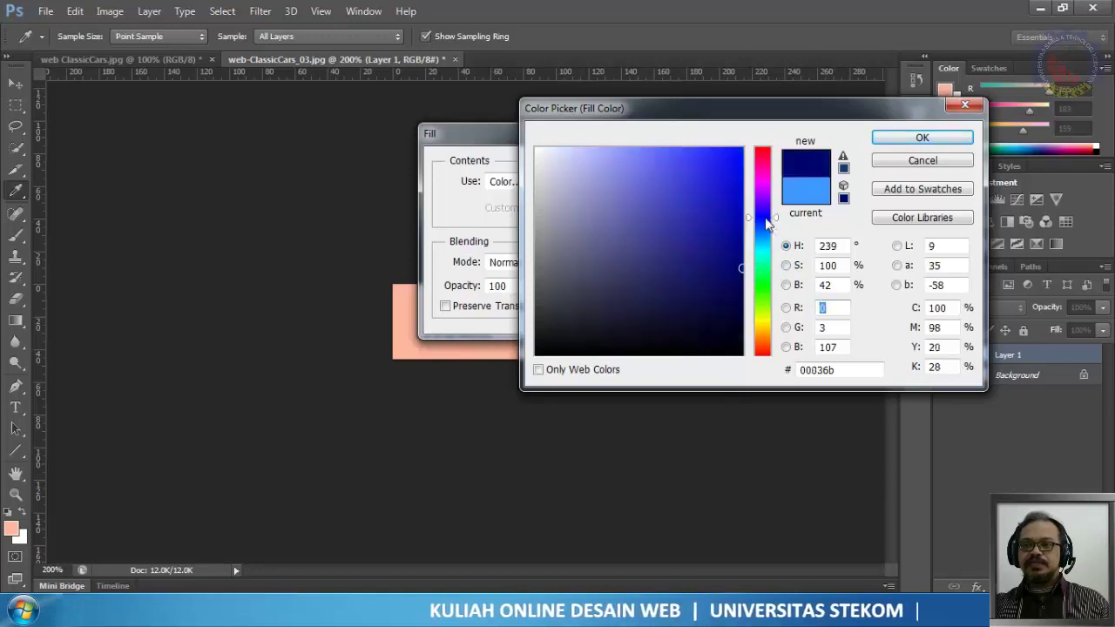
left_click_drag(744, 232, 766, 147)
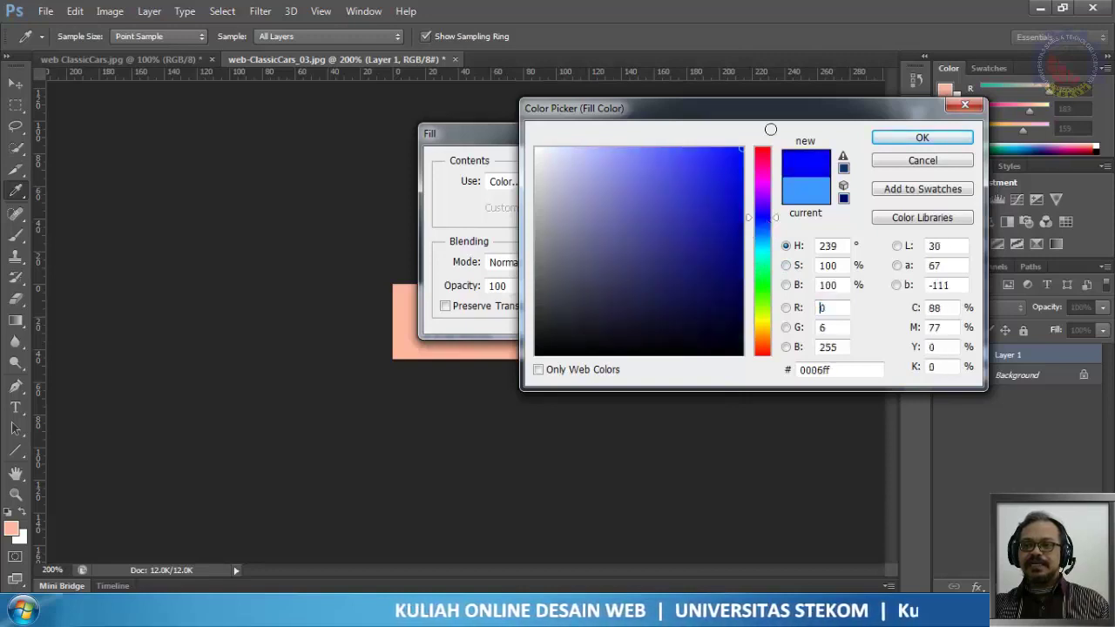
left_click(910, 137)
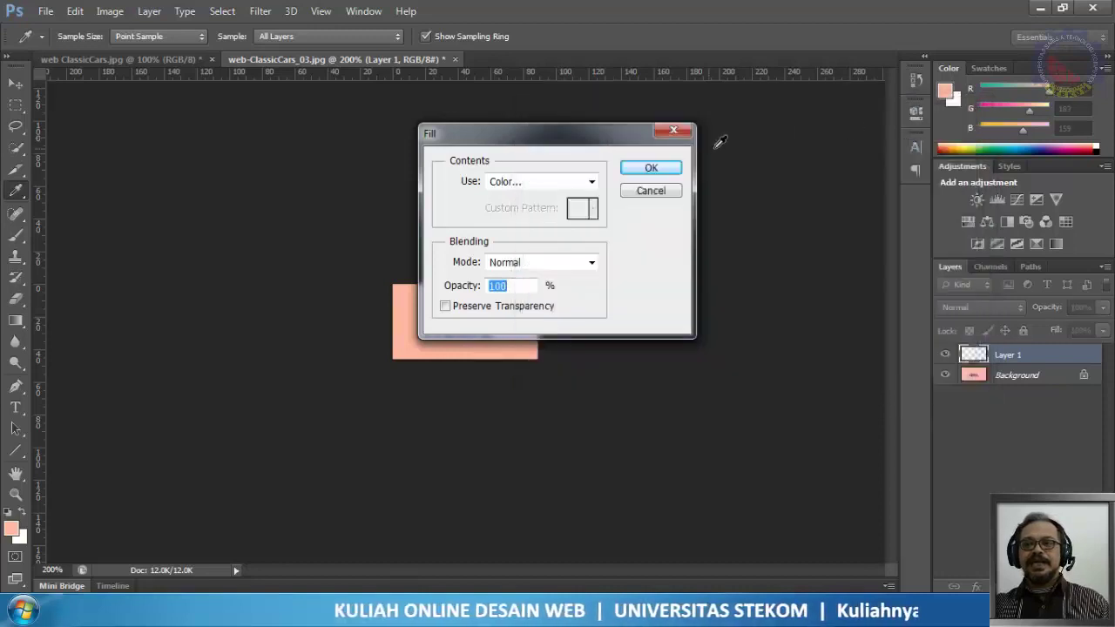
left_click(654, 169)
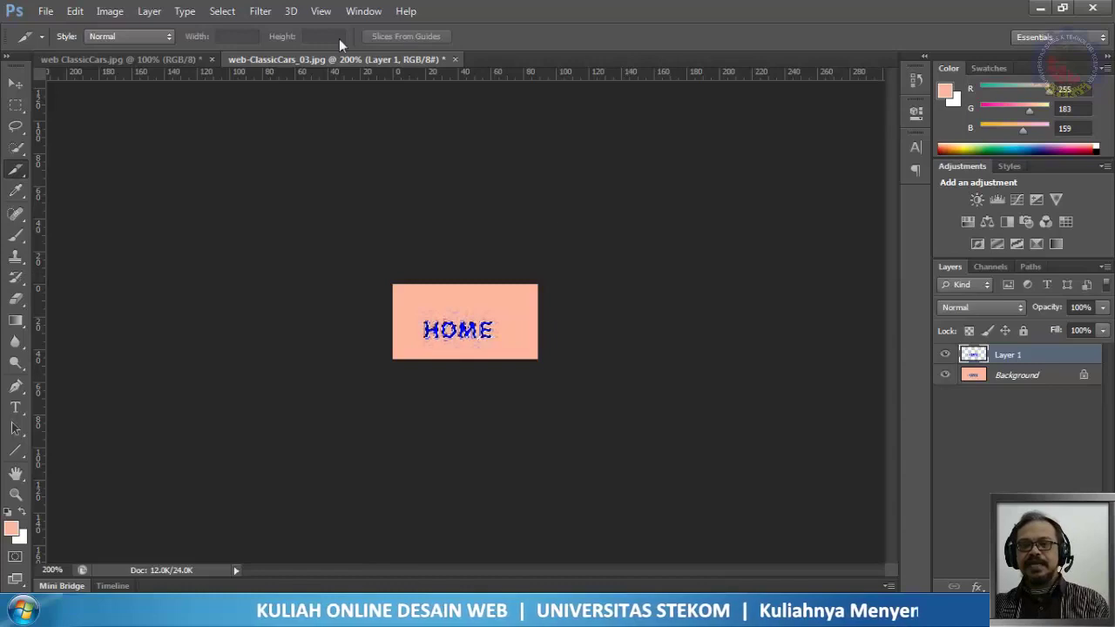
left_click(224, 11)
left_click(233, 44)
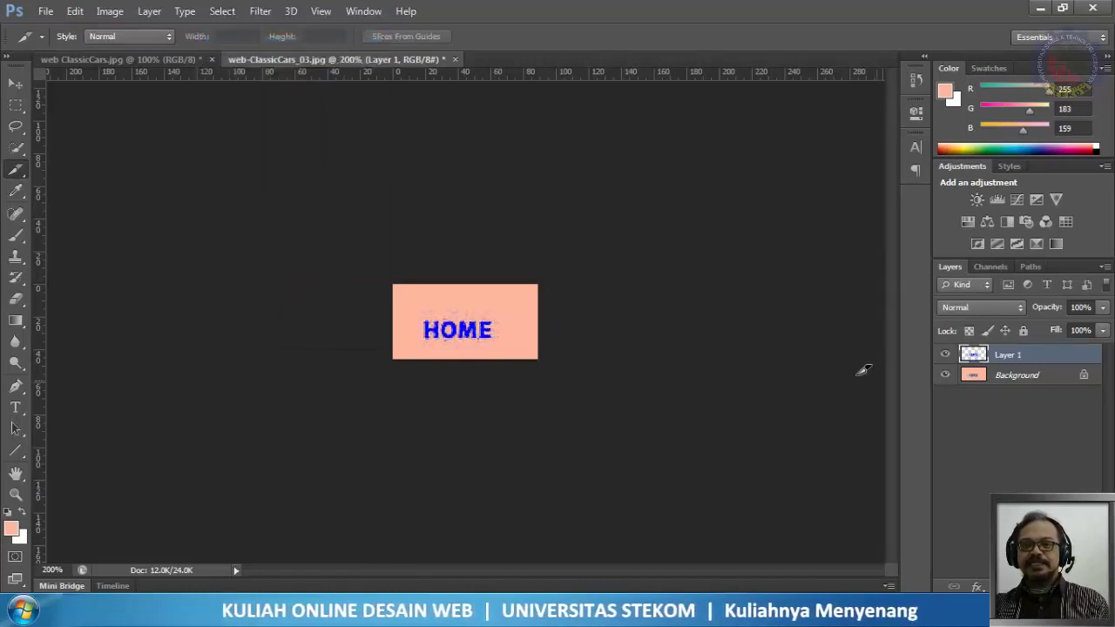
- Compare the HOME text with and without the blue fill by toggling the visibility of Layer 1, leaving it shown
left_click(944, 355)
left_click(945, 354)
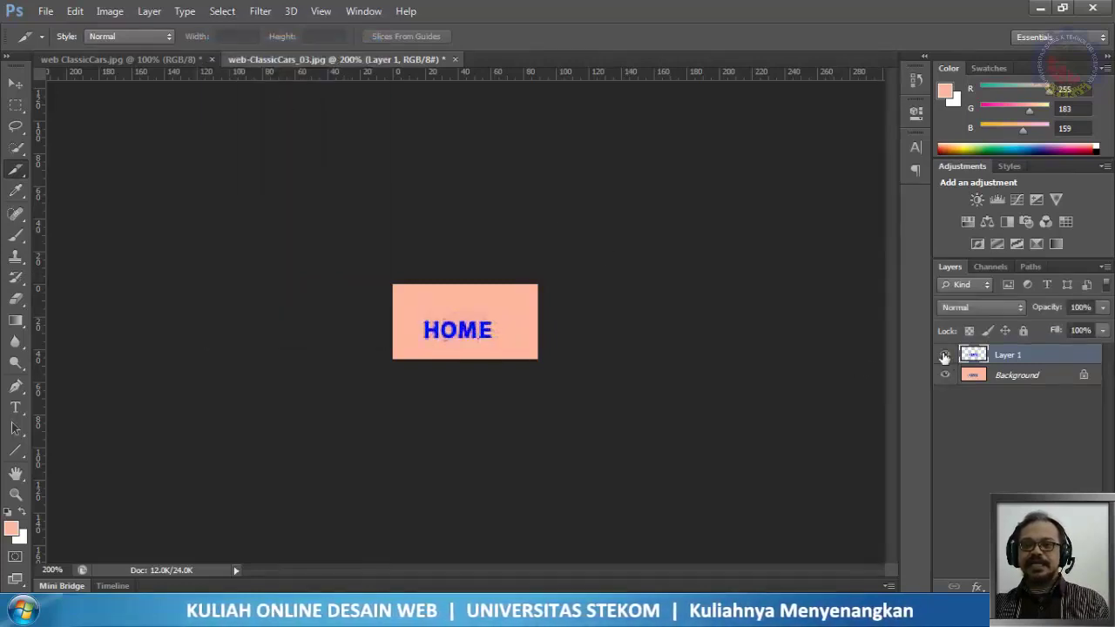
left_click(945, 355)
left_click(945, 354)
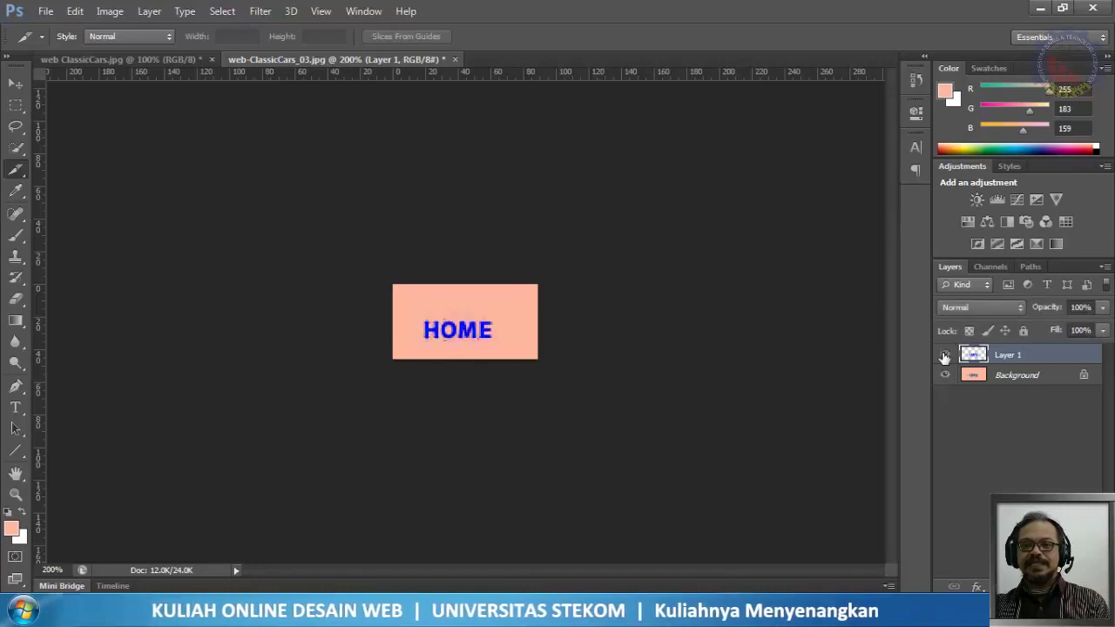
left_click(944, 354)
left_click(944, 354)
left_click(945, 354)
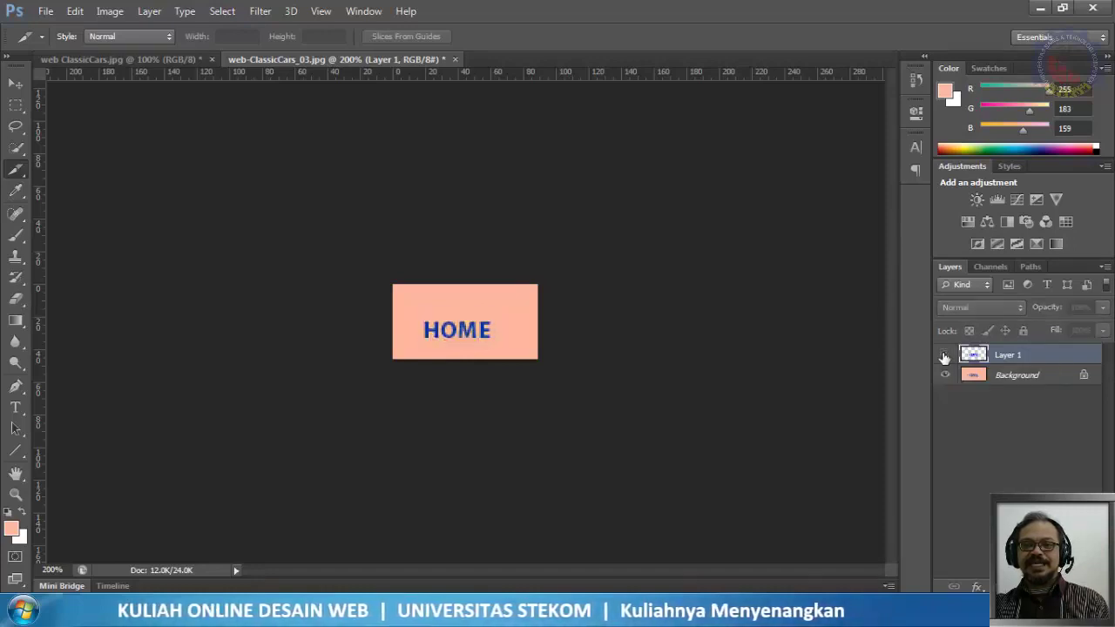
left_click(945, 355)
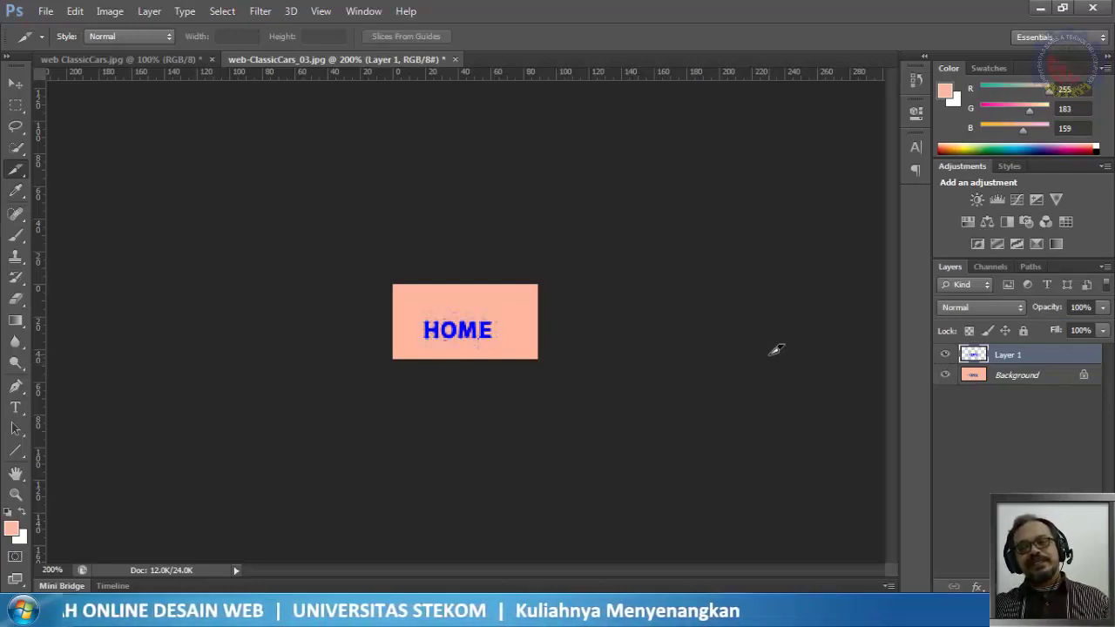
- Save the recolored HOME image in the images folder as a JPEG copy named web-ClassicCars_03-a.jpg at Maximum quality 12, Baseline ("Standard")
left_click(47, 12)
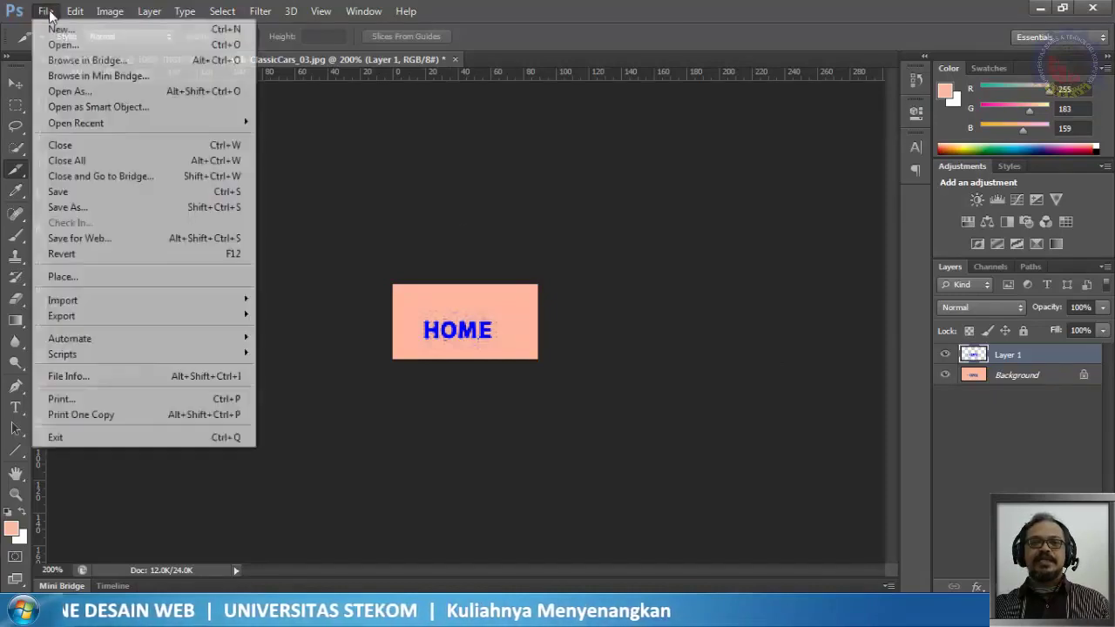
left_click(84, 209)
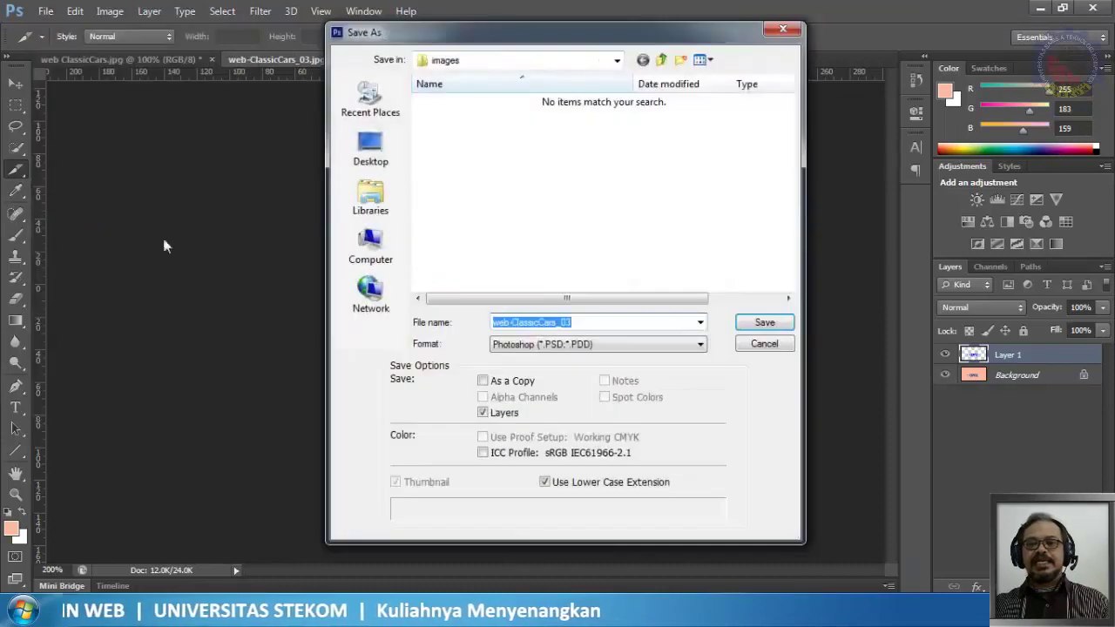
left_click(599, 347)
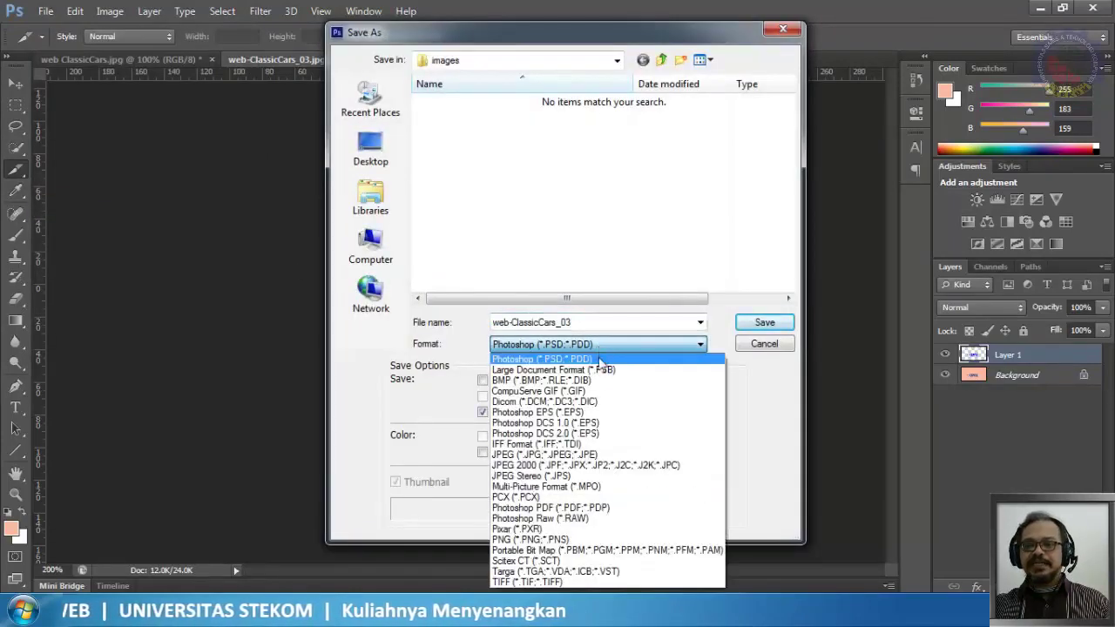
left_click(592, 455)
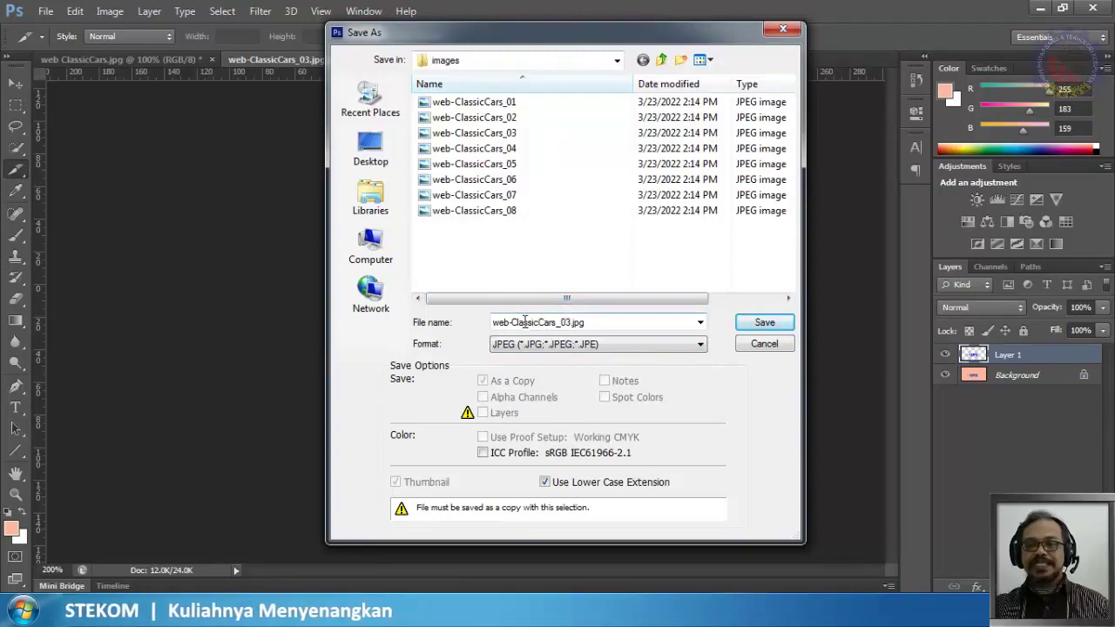
double_click(570, 322)
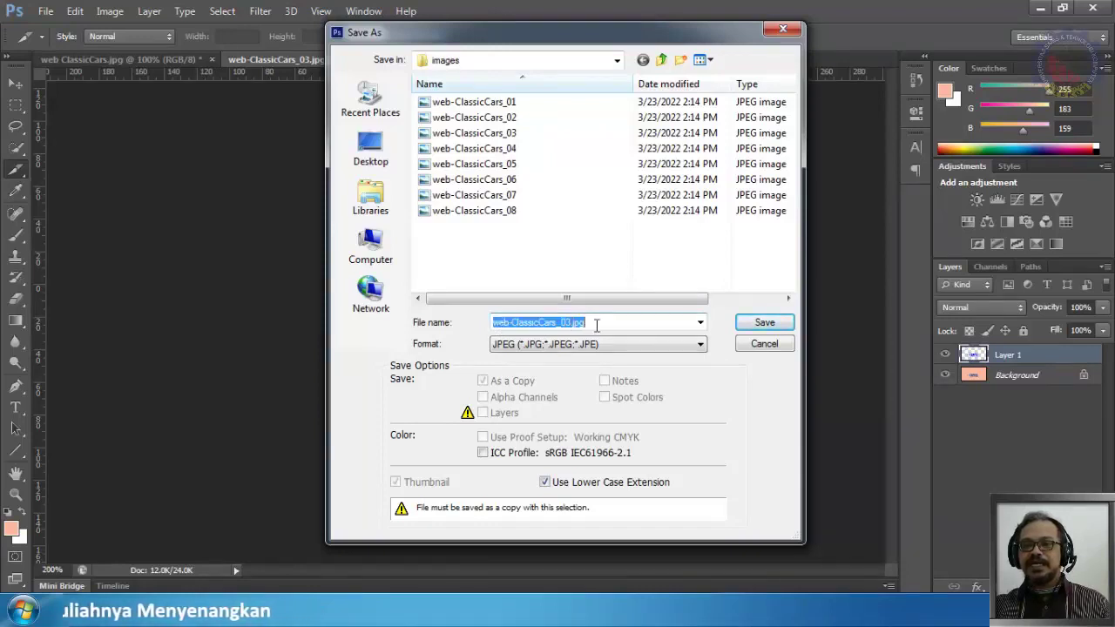
left_click(571, 323)
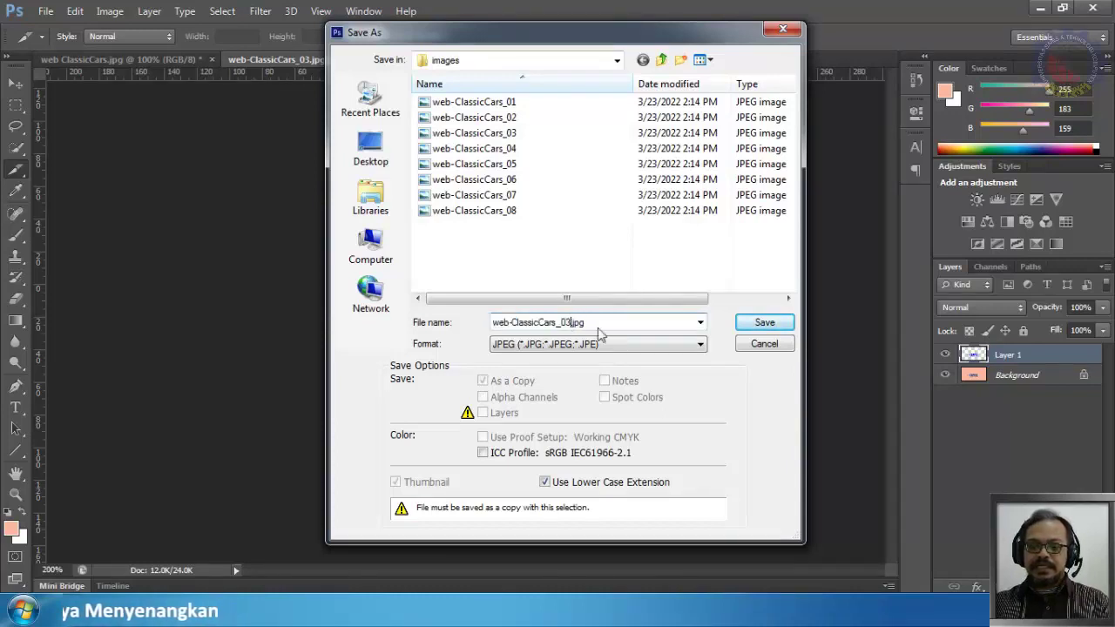
type("-a")
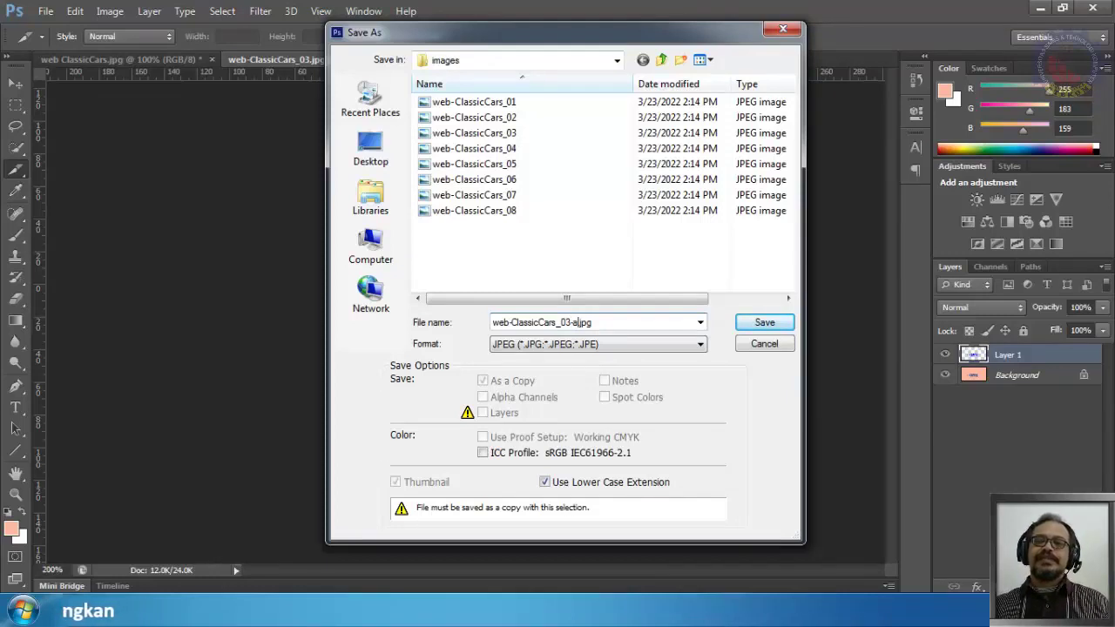
left_click(765, 323)
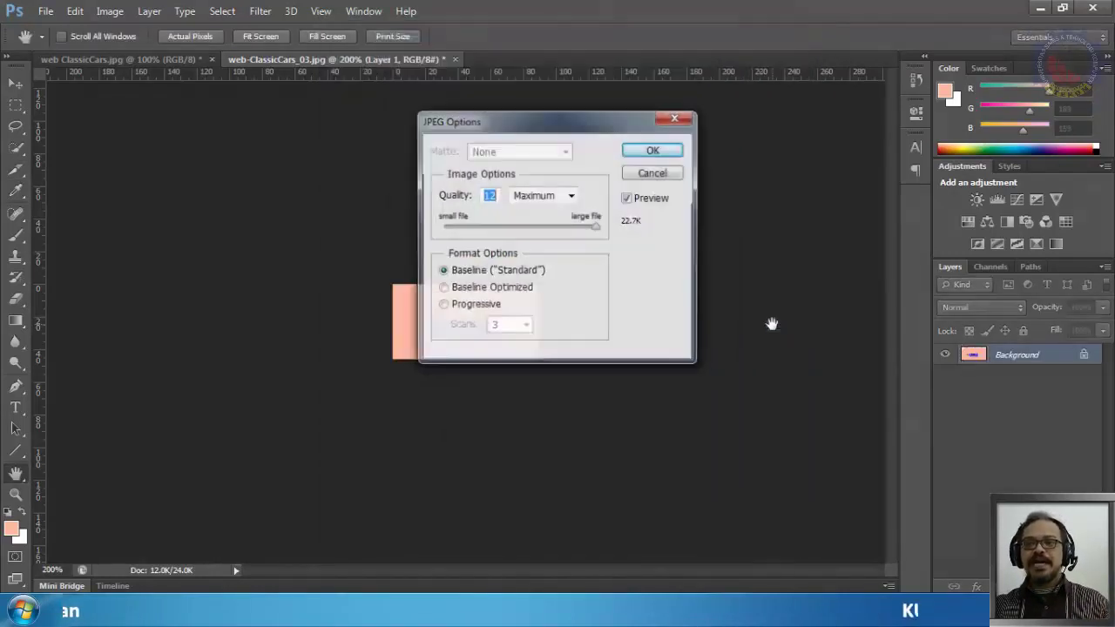
left_click(652, 150)
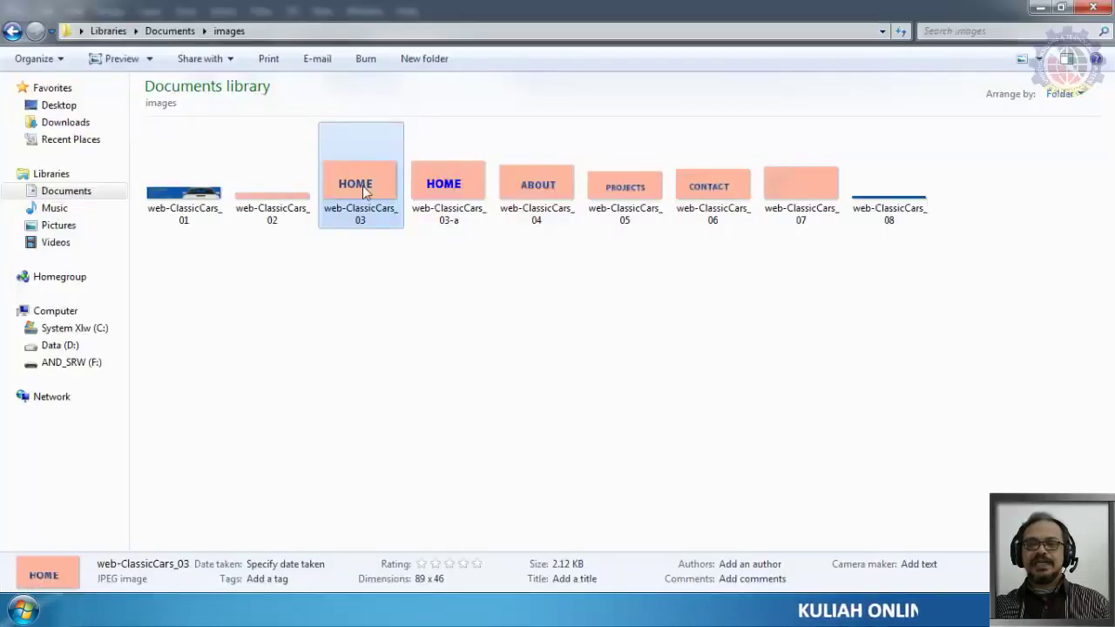
- Compare the original web-ClassicCars_03 image with the recolored web-ClassicCars_03-a image in the images folder
left_click(452, 193)
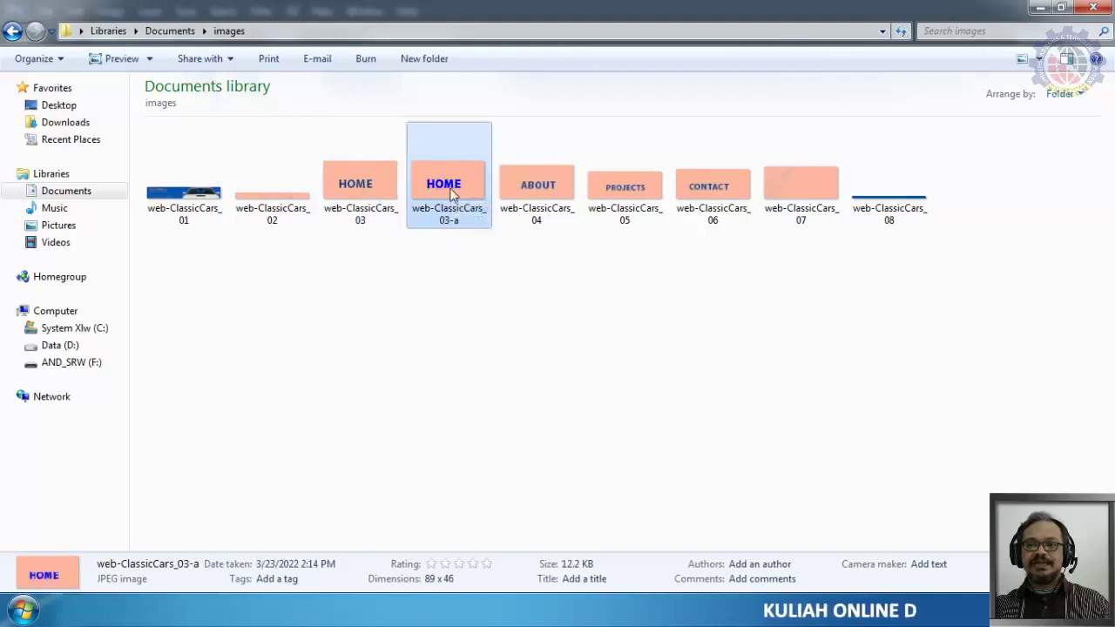
left_click(379, 200)
left_click(448, 199)
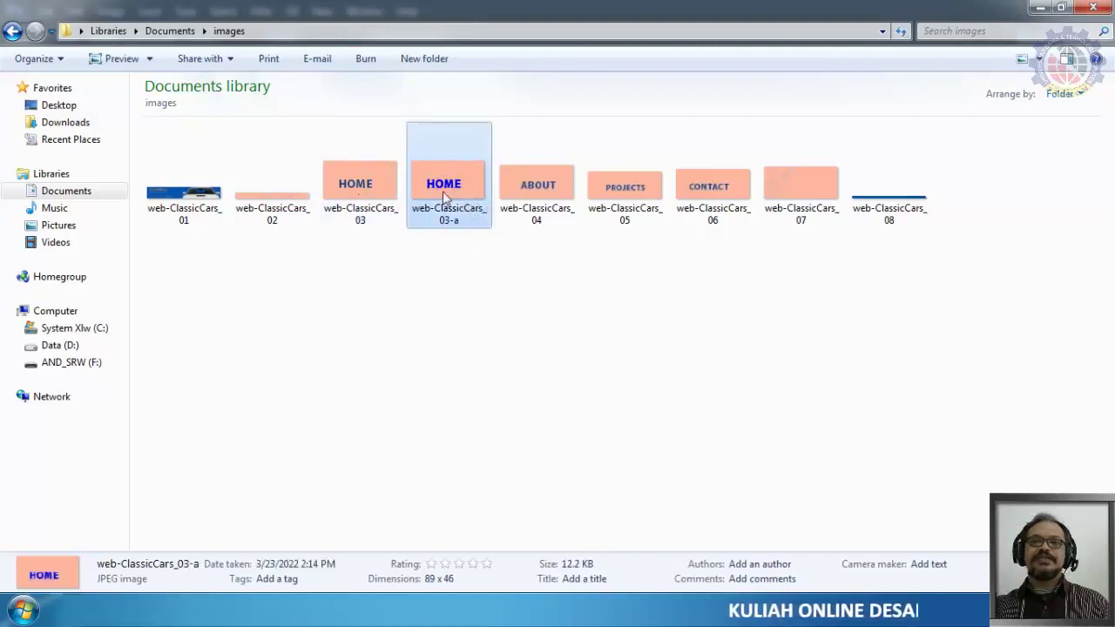
left_click(385, 199)
left_click(447, 198)
left_click(384, 198)
left_click(433, 196)
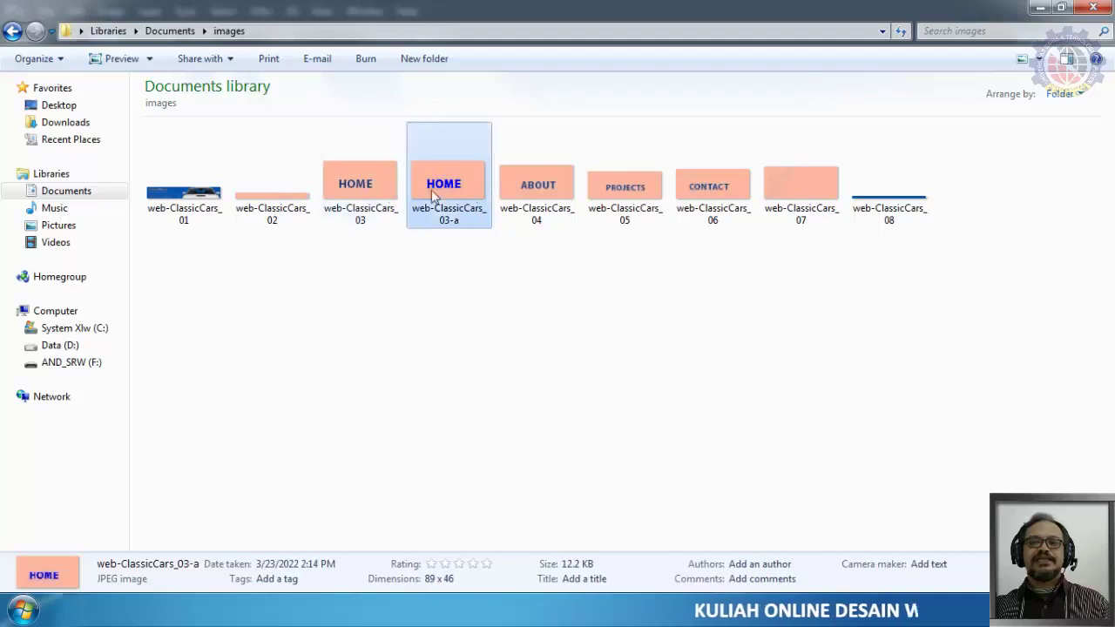
- Return to Photoshop and close the layered web-ClassicCars_03.jpg document without saving its changes
key("alt+Tab")
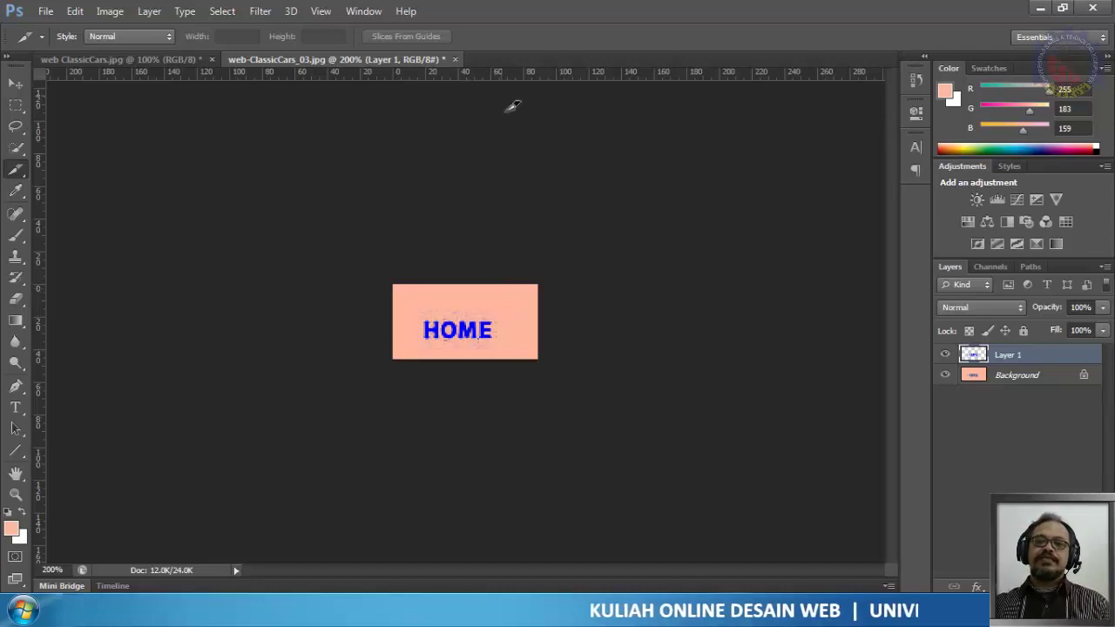
left_click(455, 59)
left_click(553, 246)
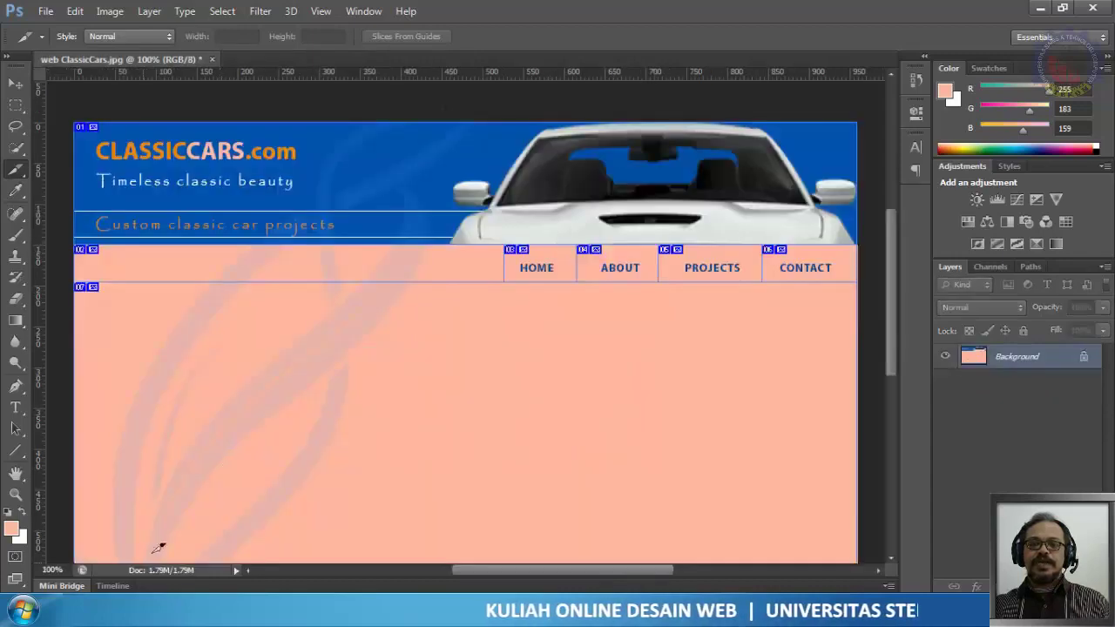
- Switch to the images folder in Windows Explorer and open web-ClassicCars_04 with Adobe Photoshop CS6
left_click(161, 610)
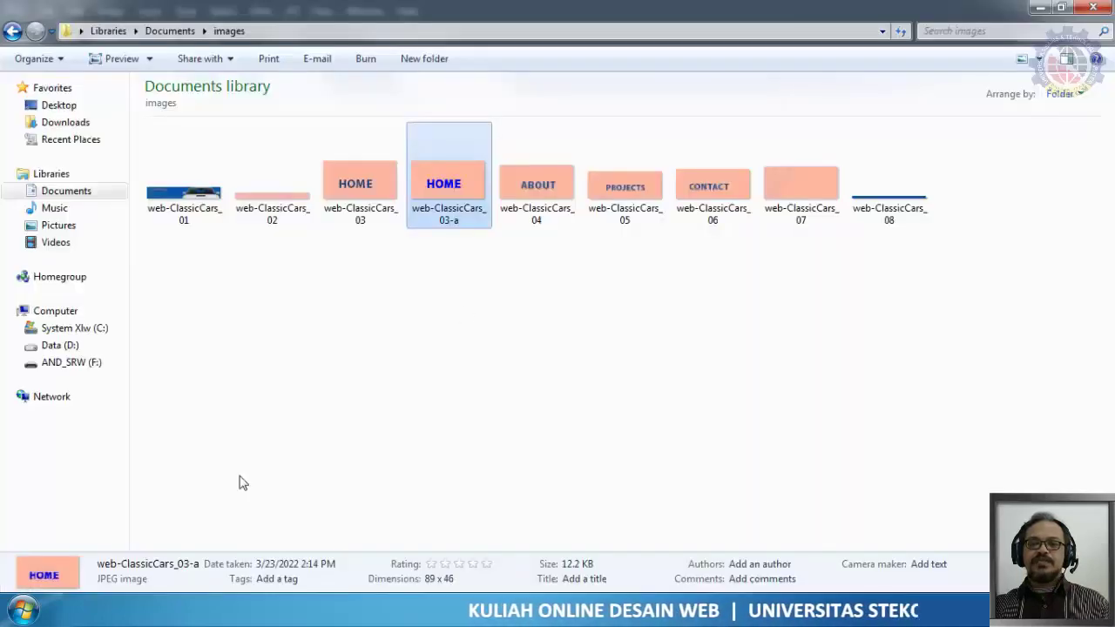
right_click(536, 183)
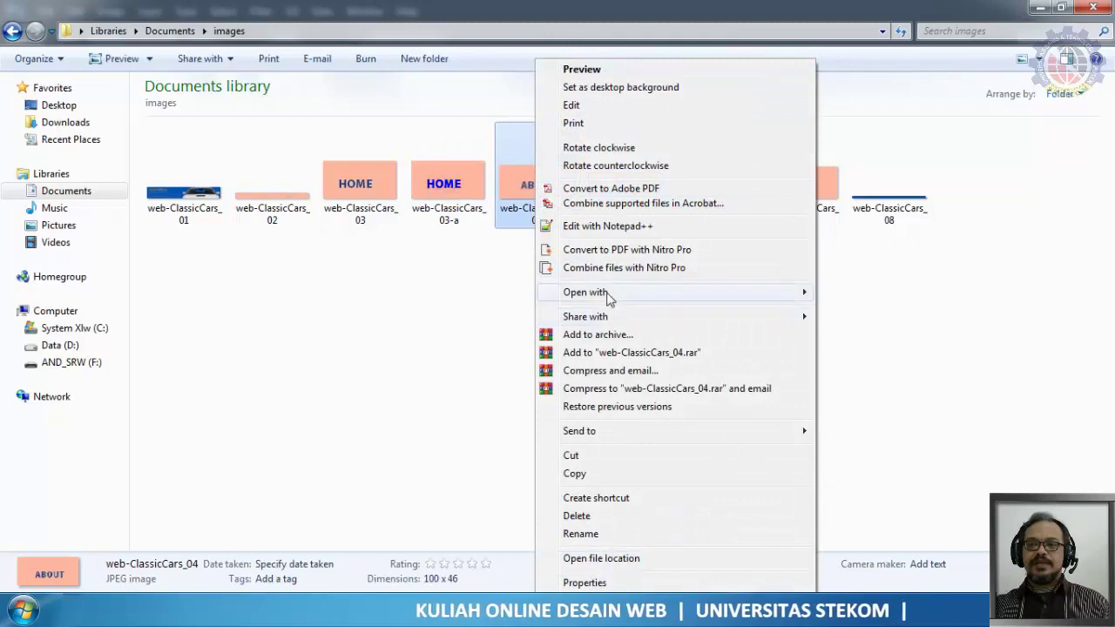
mouse_move(608, 299)
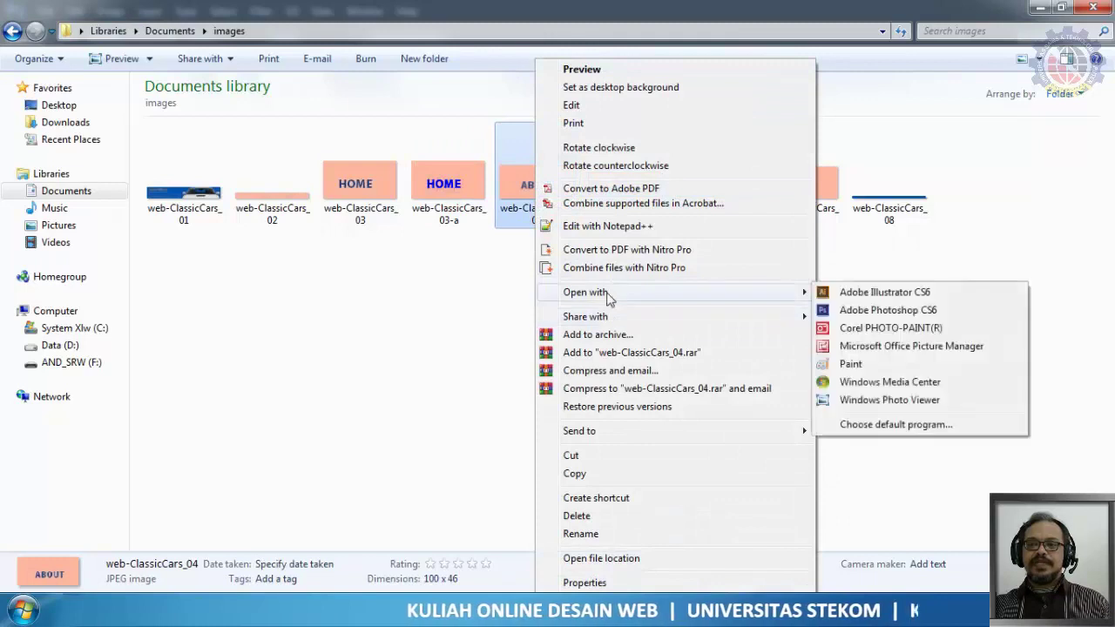
left_click(875, 314)
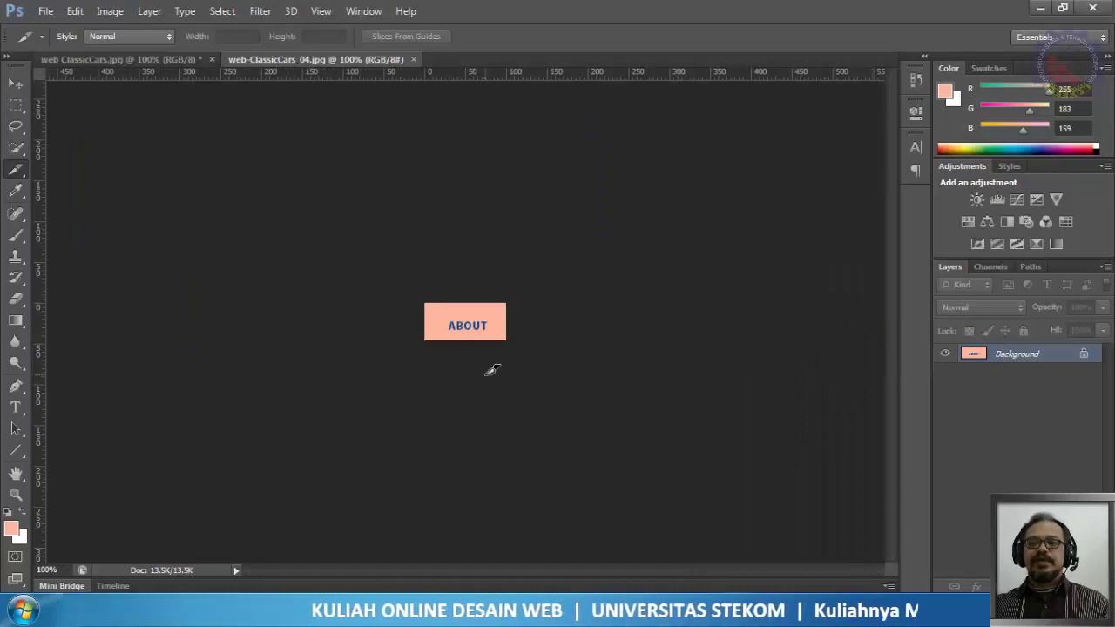
- Select the peach background around the ABOUT text with Color Range, using Sampled Colors and Fuzziness 128
key("ctrl+plus")
key("ctrl+plus")
key("ctrl+plus")
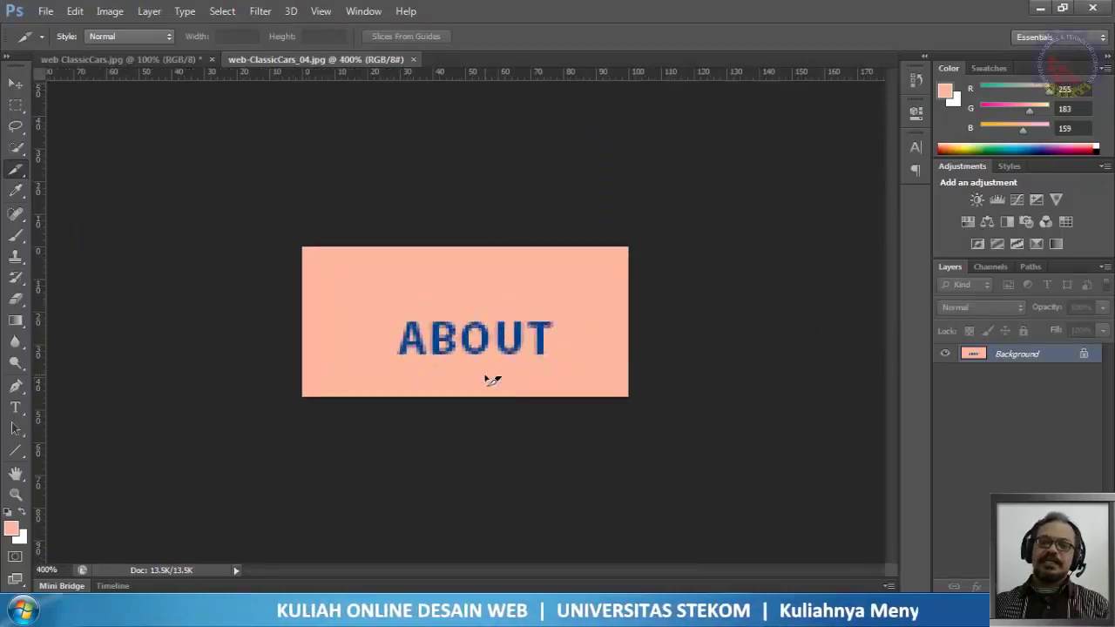
key("ctrl+minus")
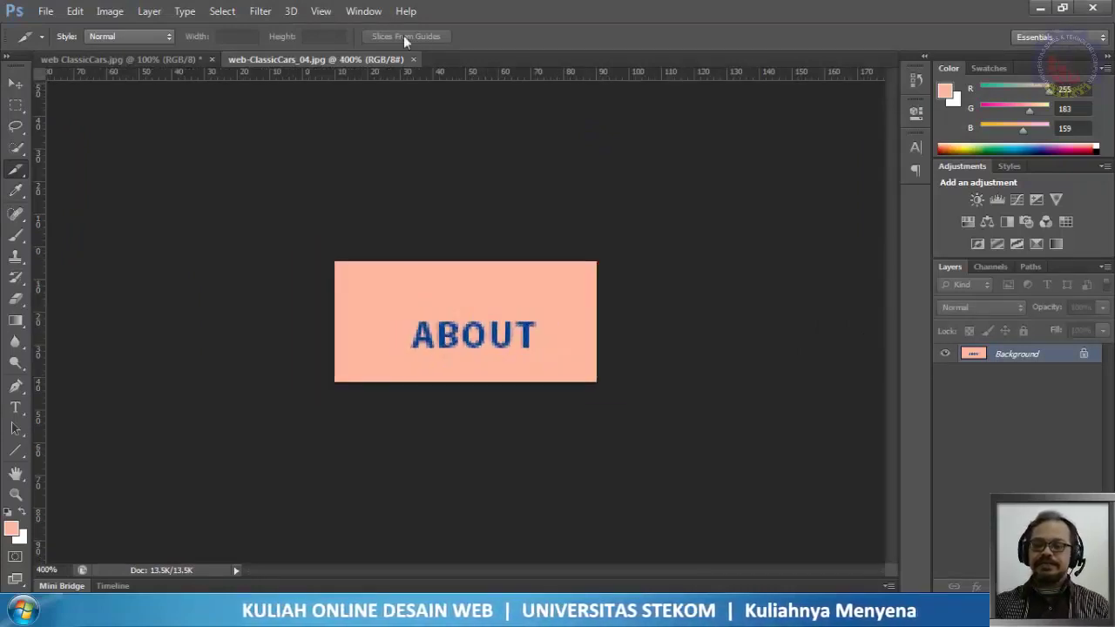
left_click(222, 11)
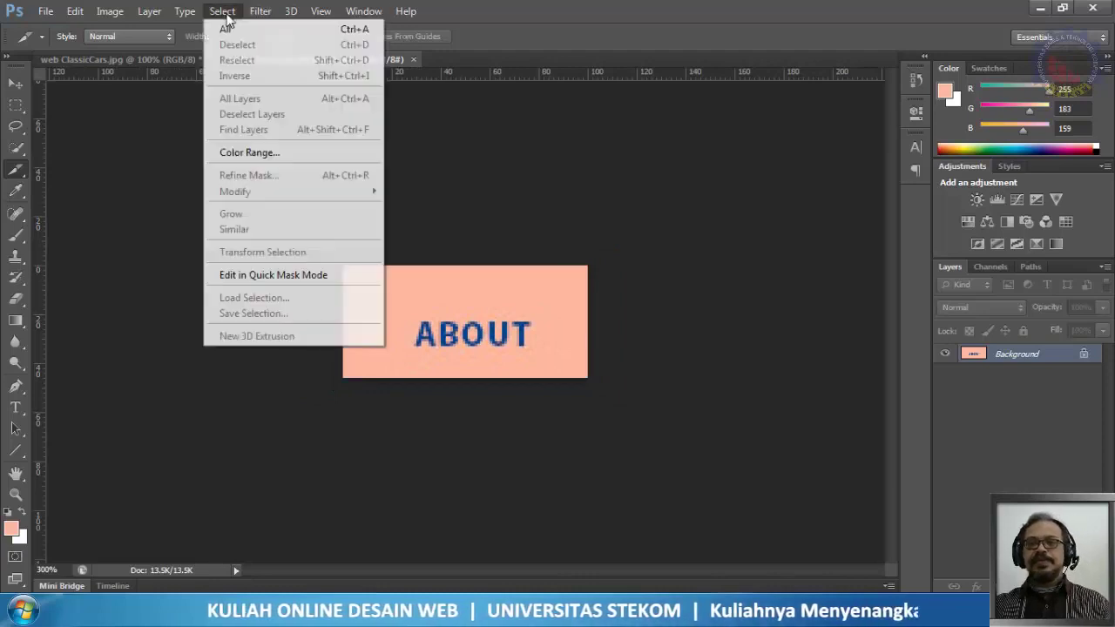
left_click(231, 153)
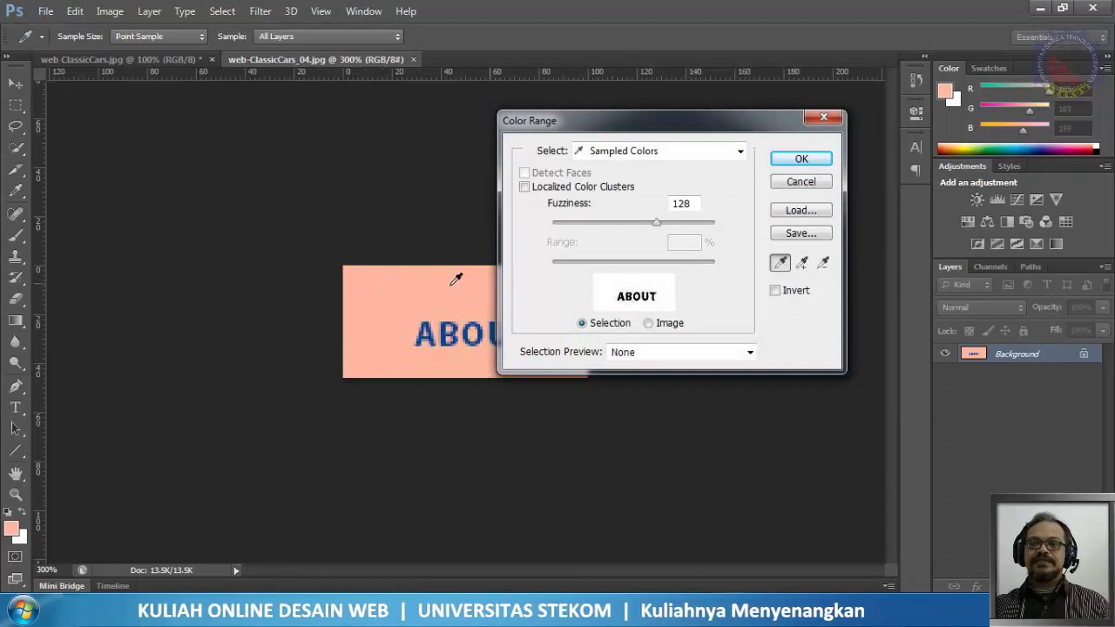
left_click(796, 158)
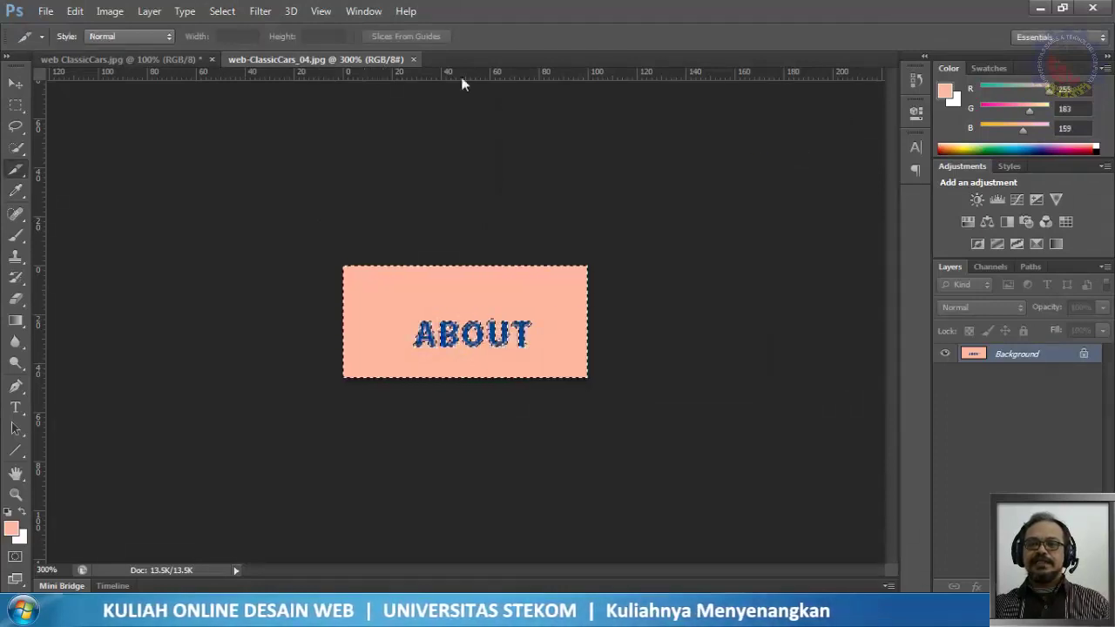
- Invert the selection to cover the ABOUT letters and add a new empty layer above the background
left_click(222, 11)
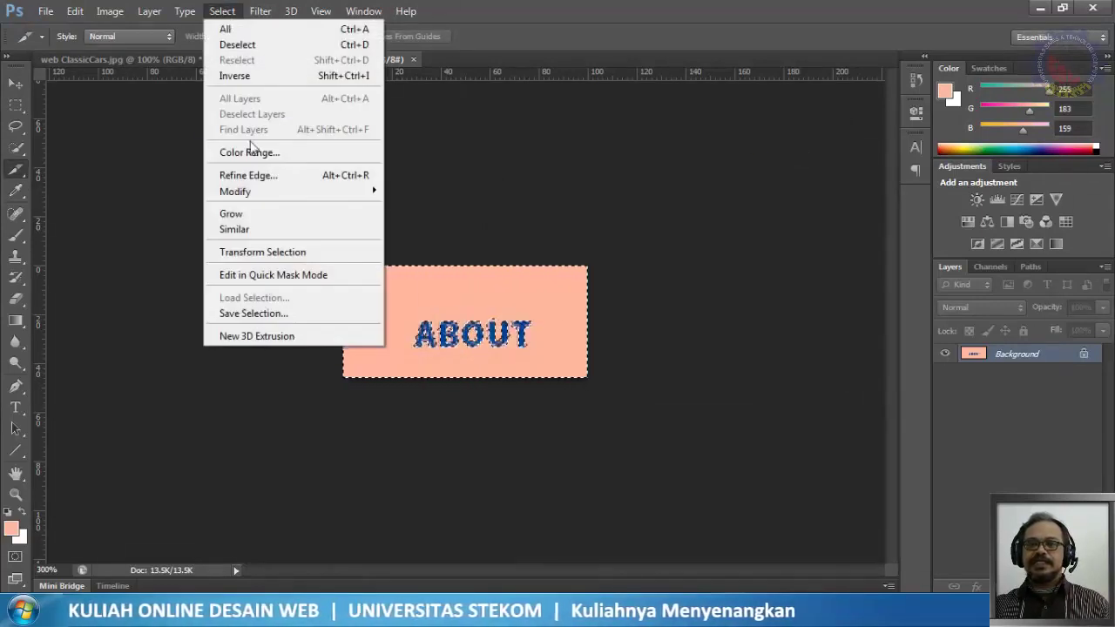
left_click(252, 78)
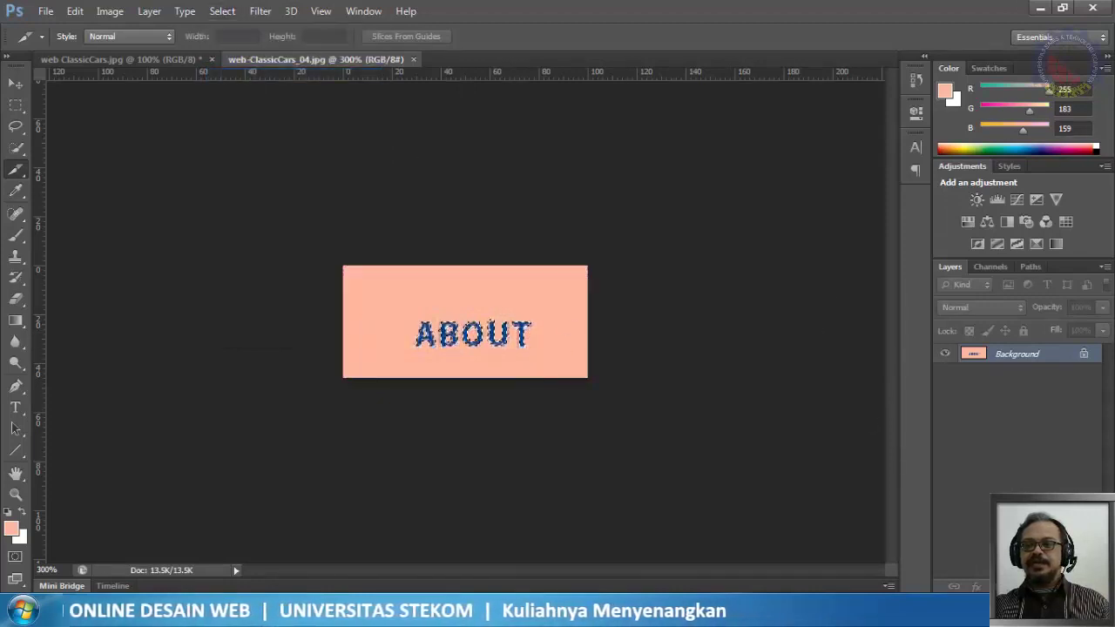
key("ctrl+shift+alt+n")
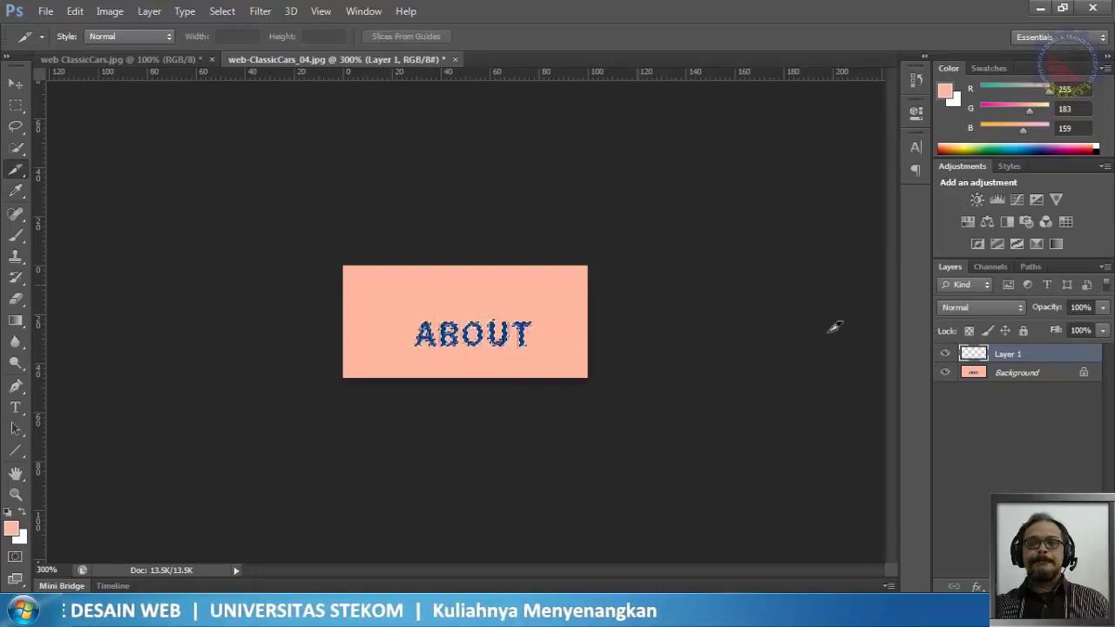
- Fill the selected ABOUT letters on the new layer with blue 0006ff in Normal mode at 100% opacity, and deselect
left_click(75, 11)
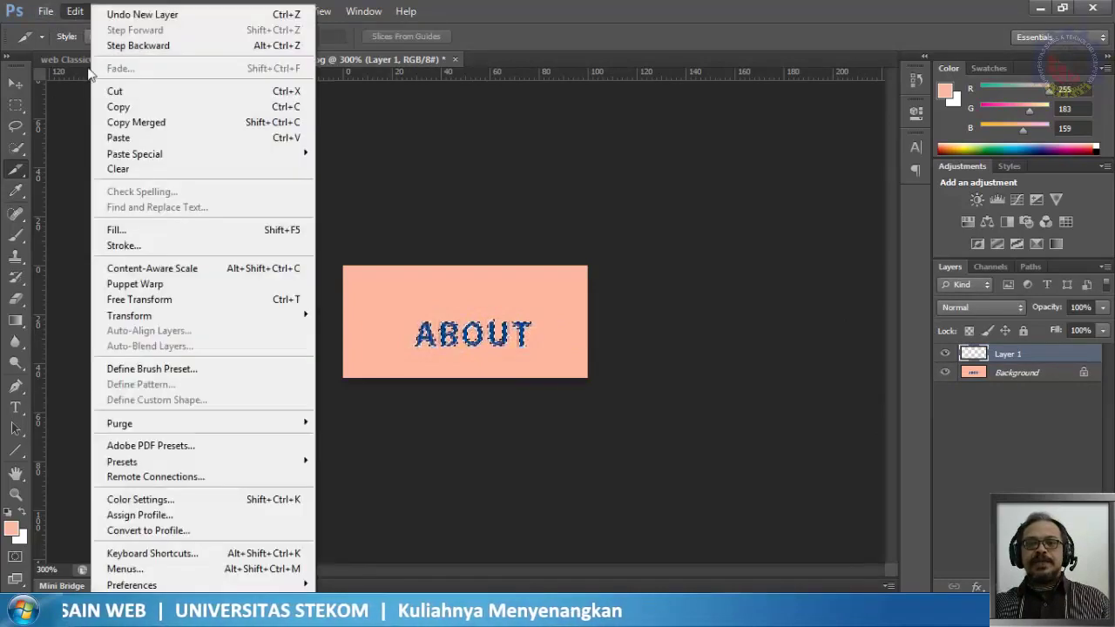
left_click(144, 229)
left_click(551, 182)
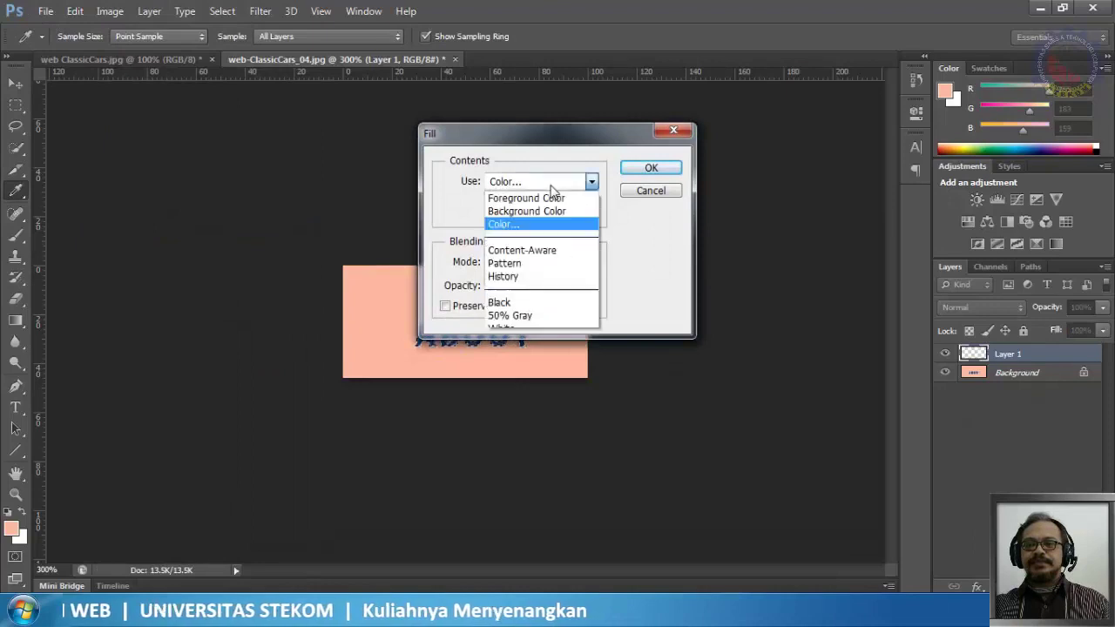
left_click(510, 224)
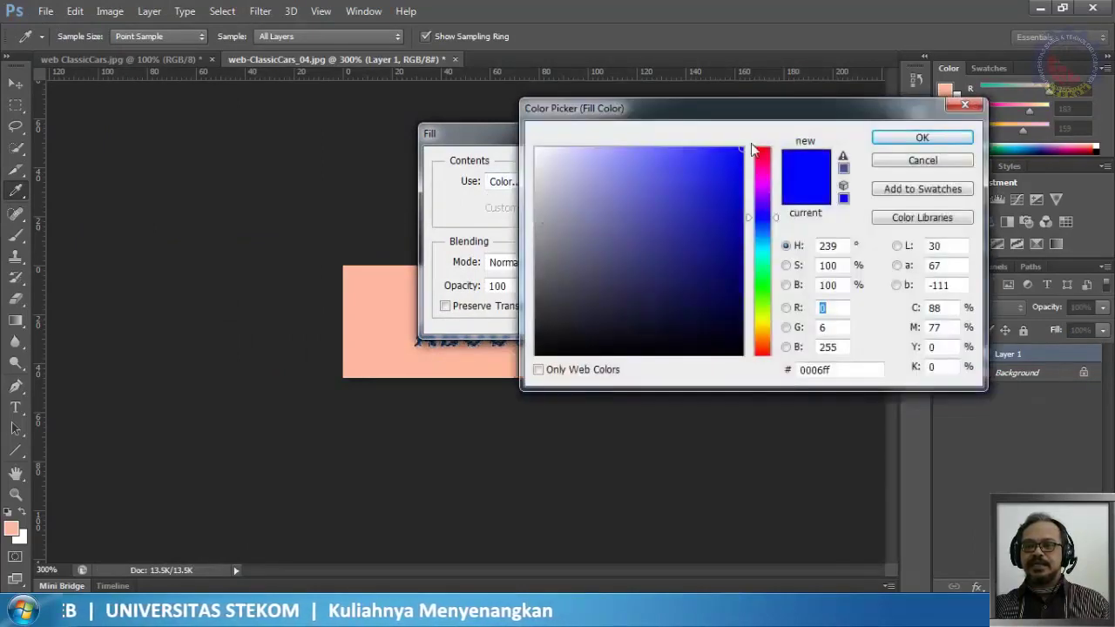
left_click(906, 138)
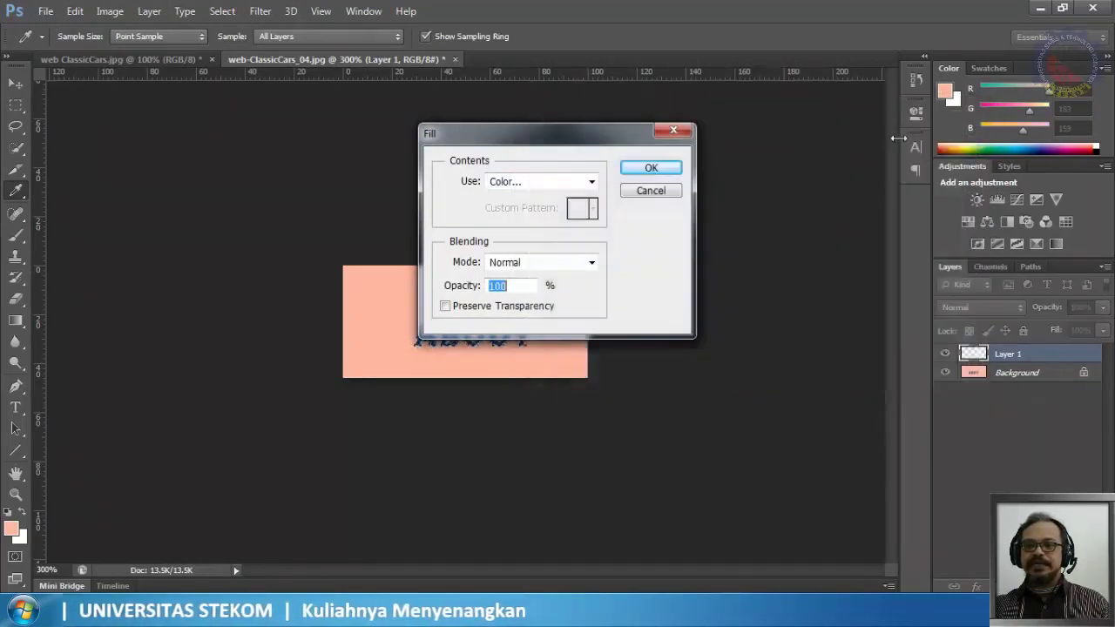
left_click(650, 170)
key("c")
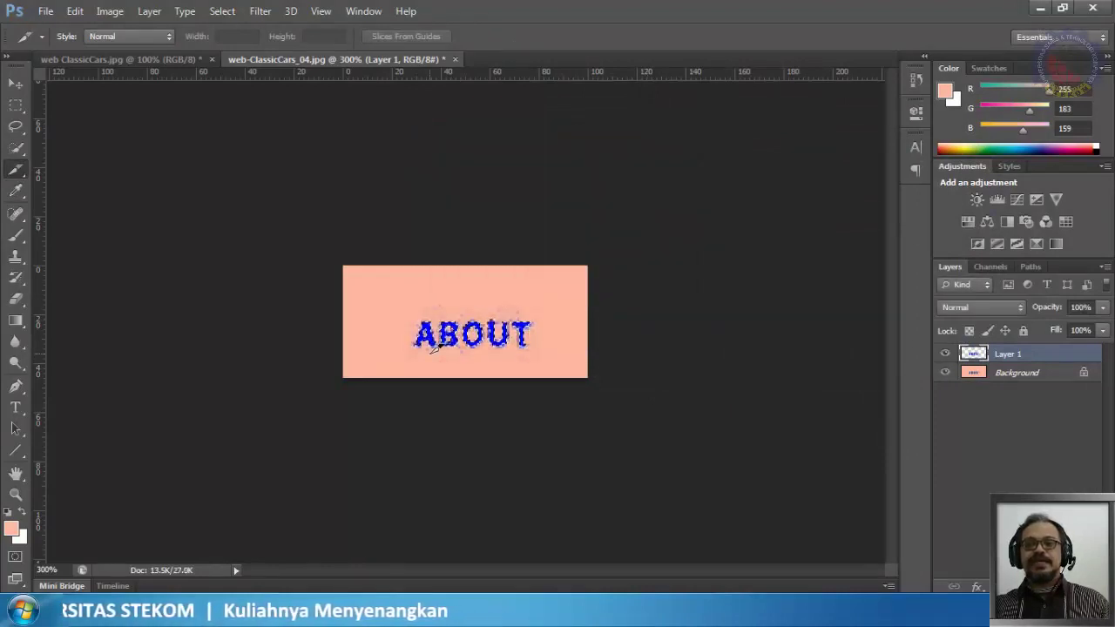
left_click(221, 11)
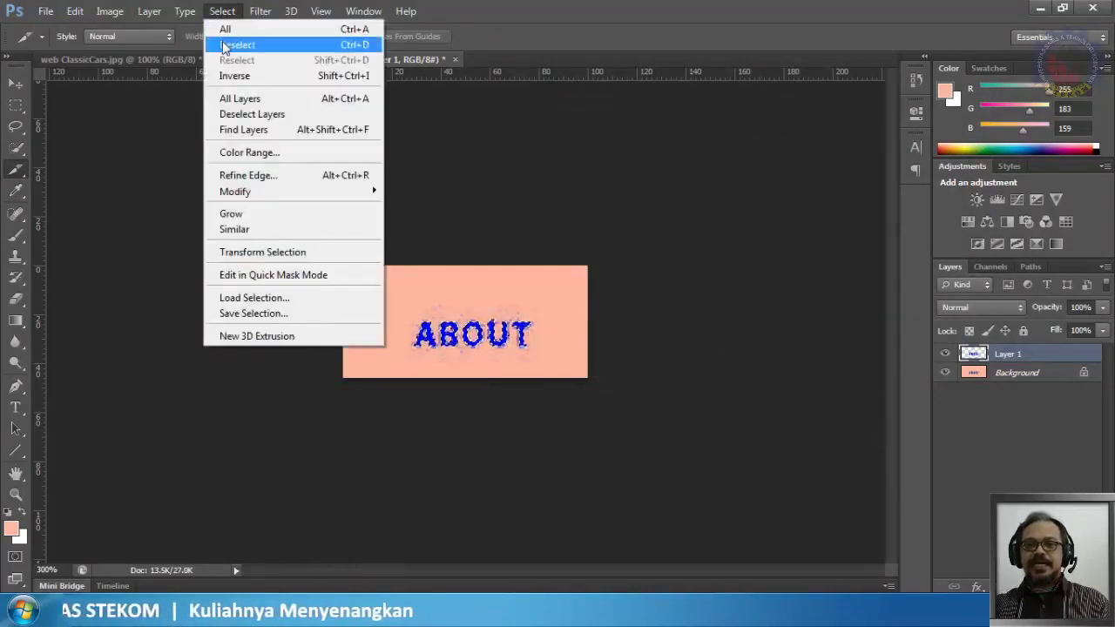
left_click(225, 41)
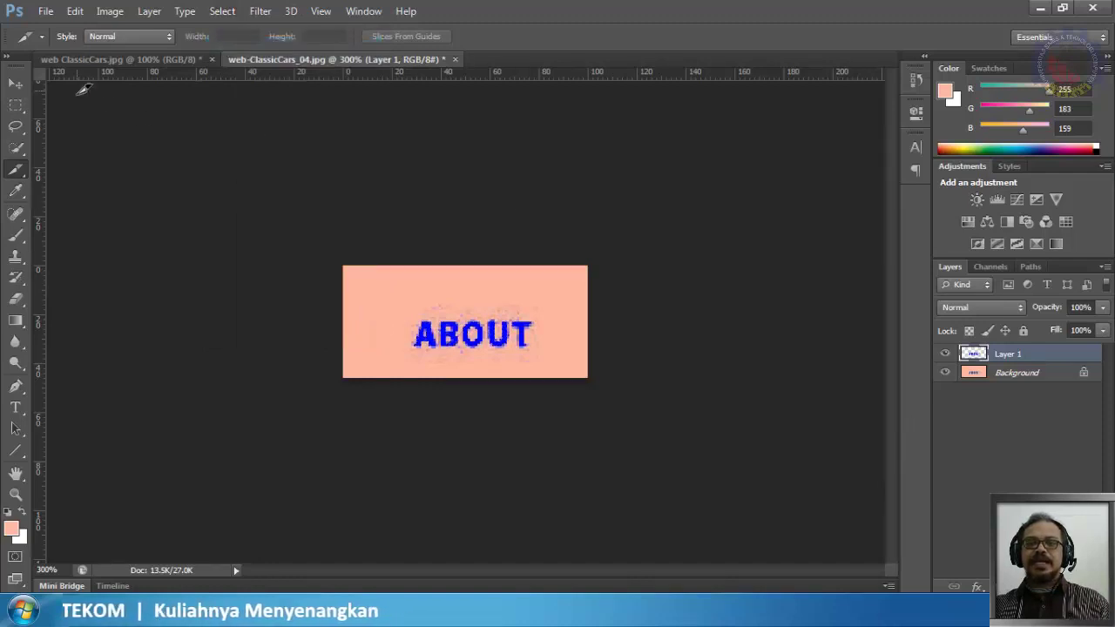
- Save a JPEG copy in the images folder as web-ClassicCars_04-a at Maximum quality, and close the original without saving changes
left_click(49, 14)
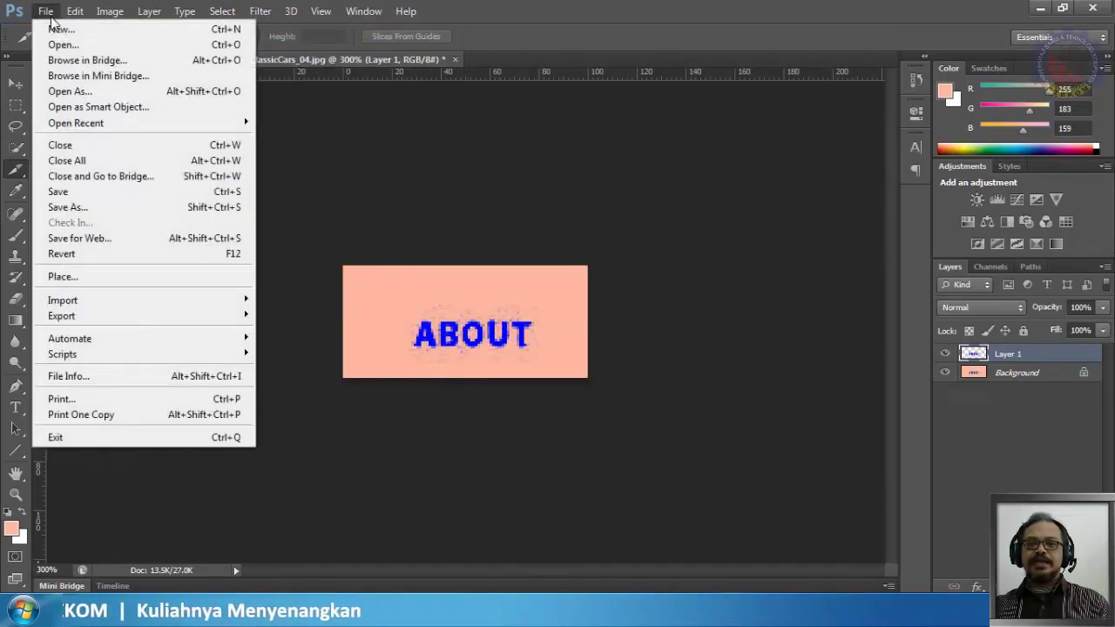
left_click(68, 207)
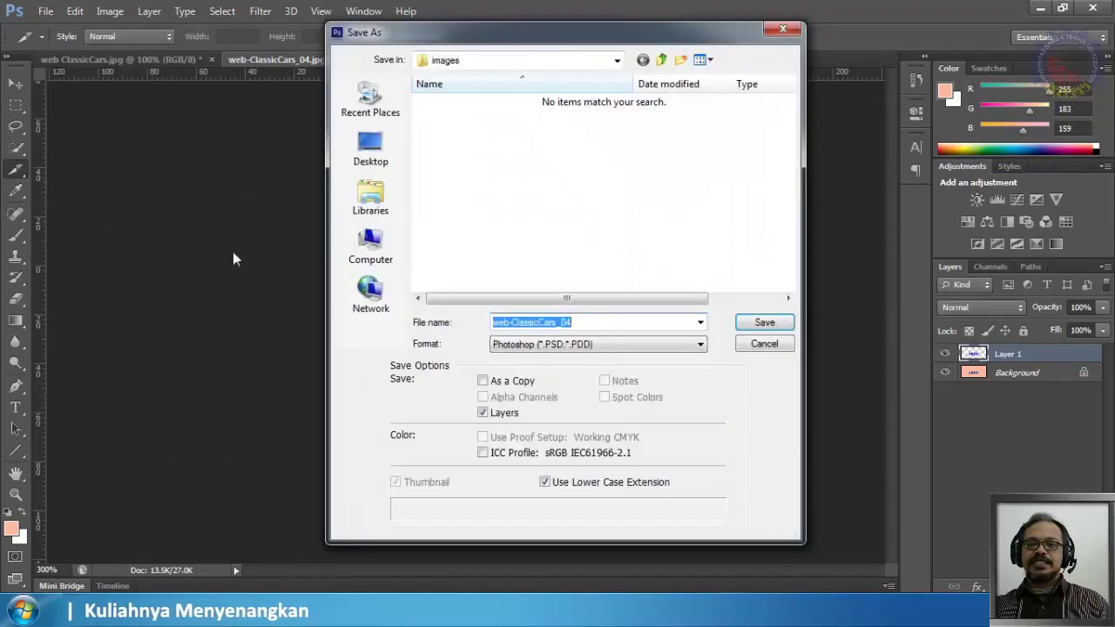
left_click(537, 345)
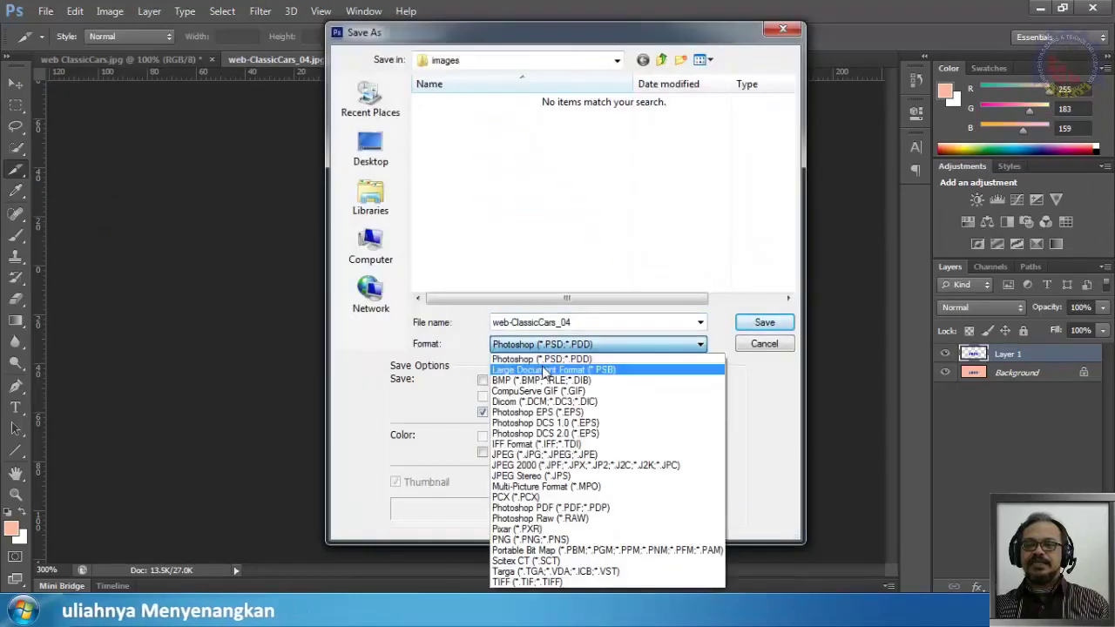
left_click(544, 454)
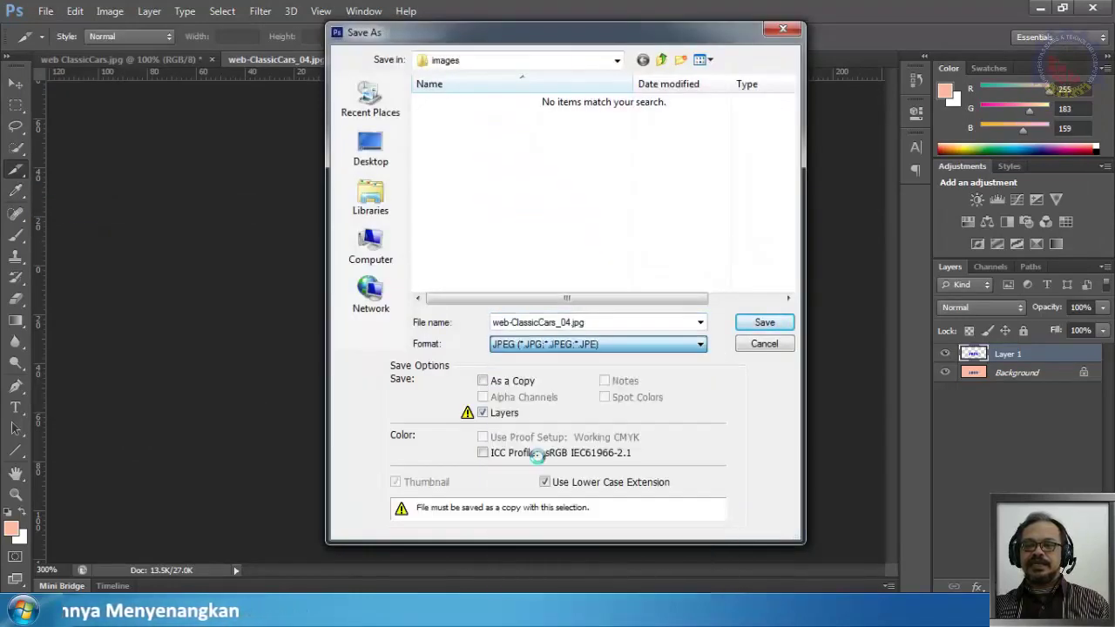
left_click(572, 323)
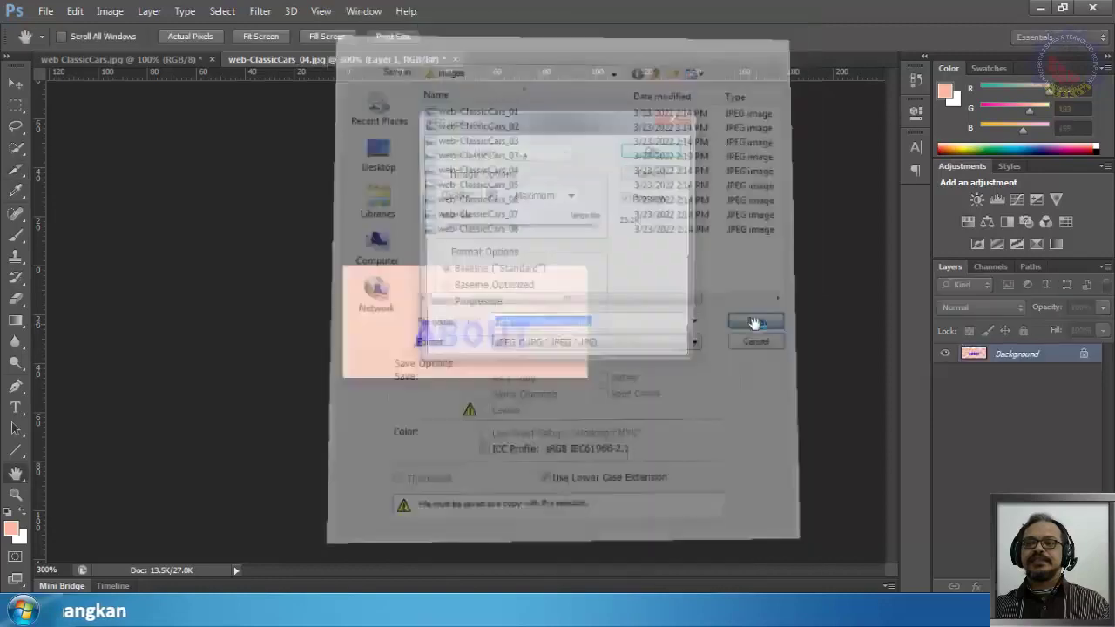
left_click(755, 323)
left_click(654, 150)
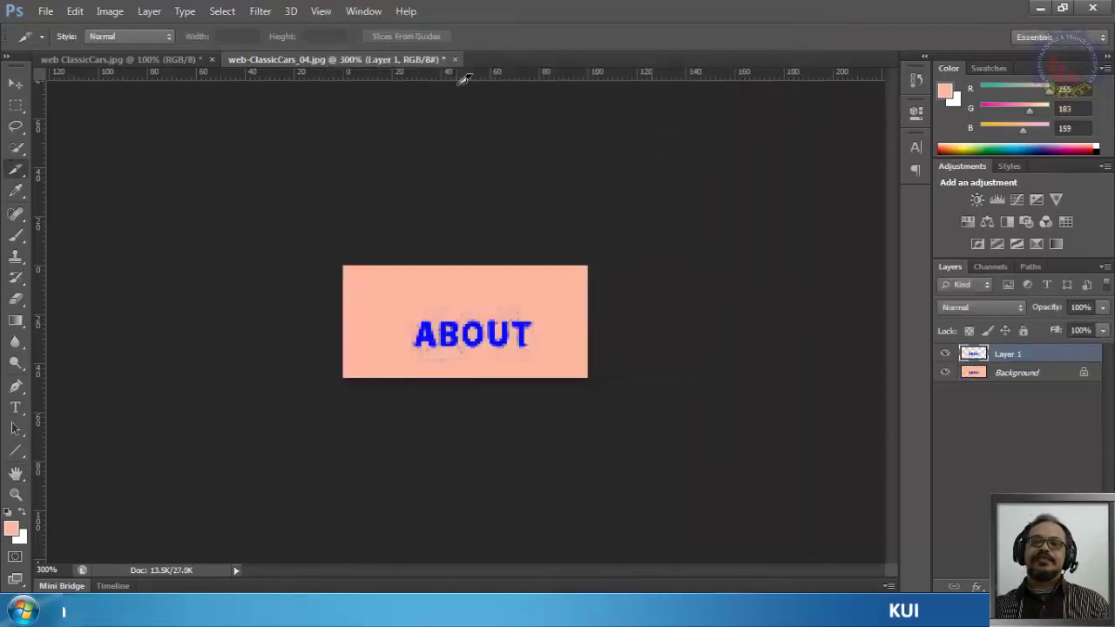
left_click(456, 60)
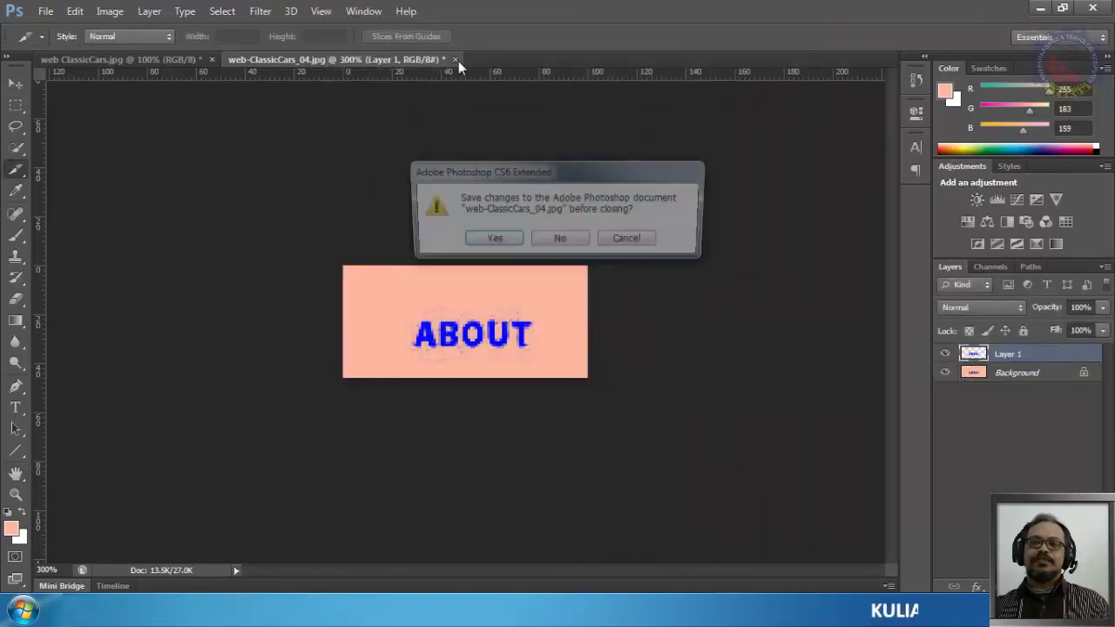
left_click(561, 242)
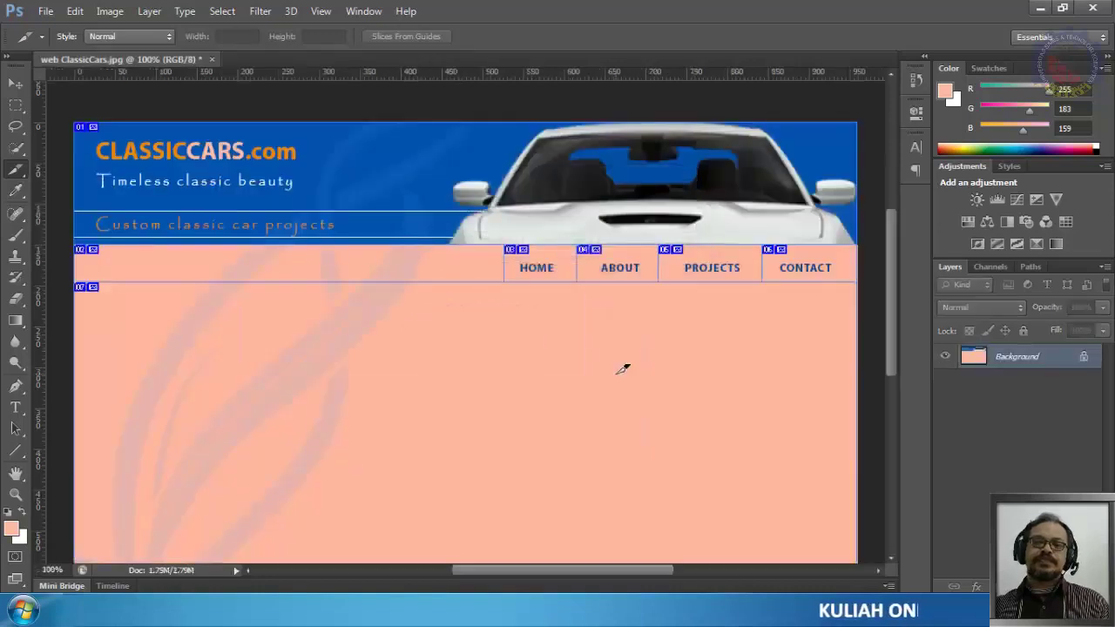
- Switch to the images folder in Windows Explorer and open web-ClassicCars_05 with Adobe Photoshop CS6
left_click(1040, 8)
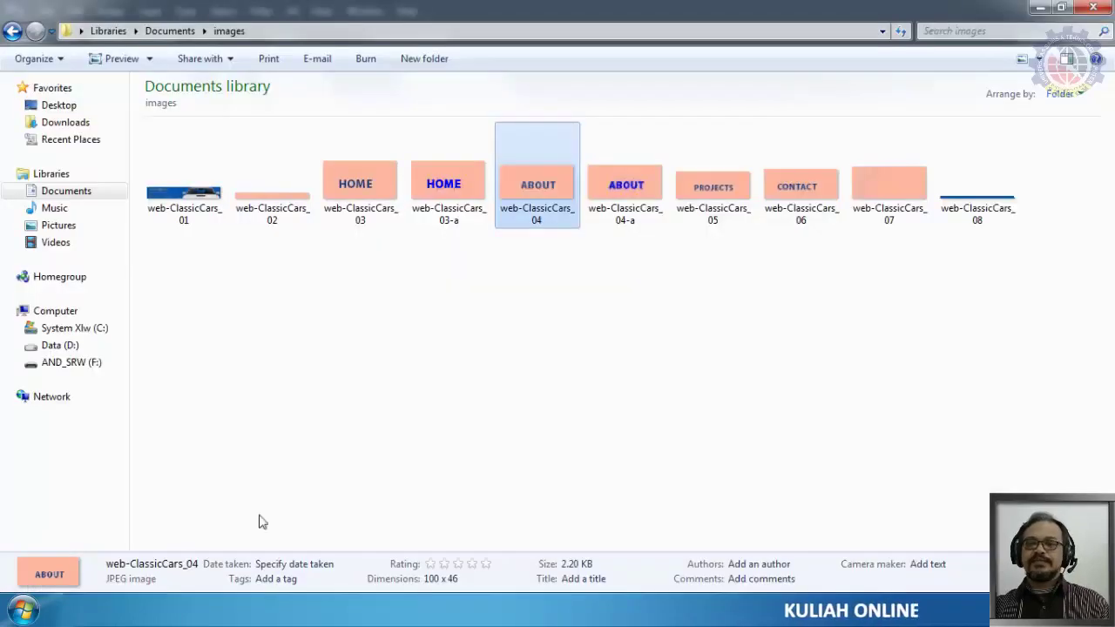
right_click(732, 200)
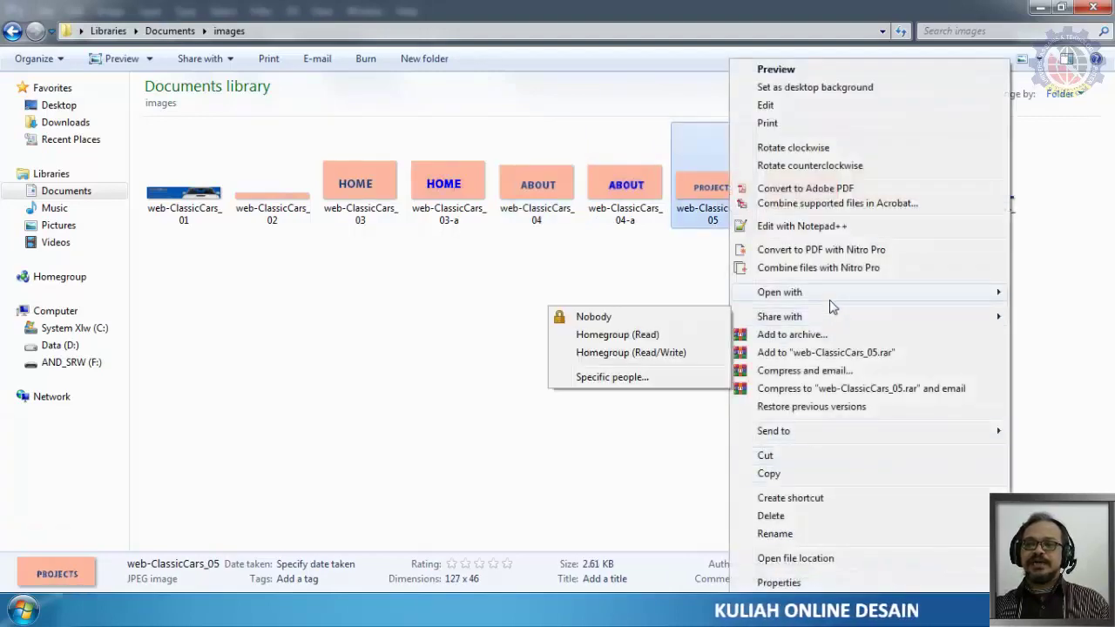
mouse_move(832, 301)
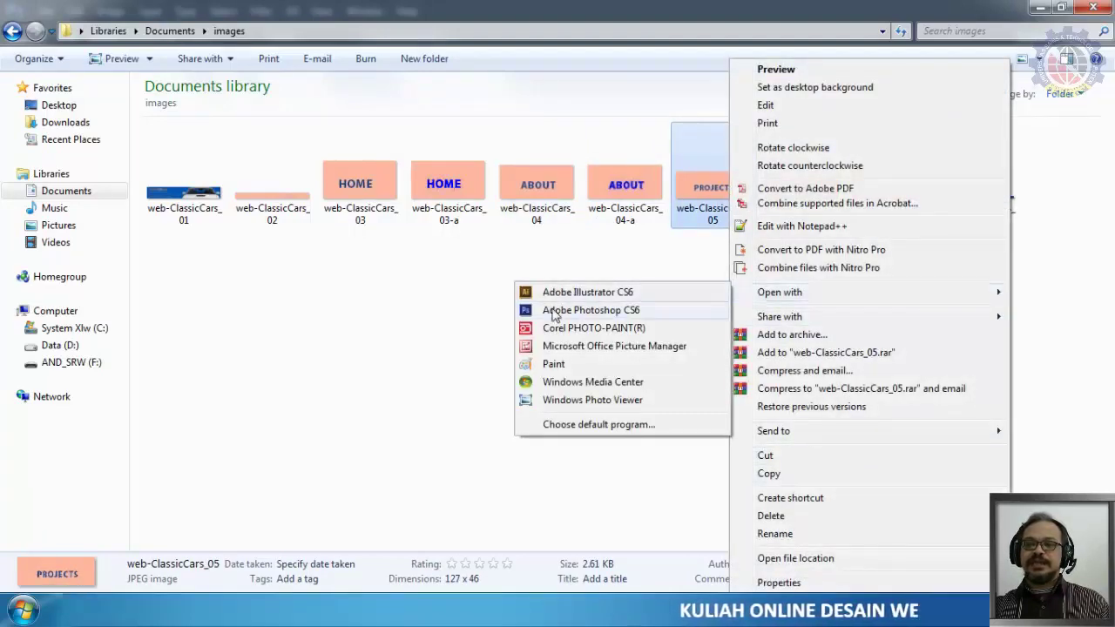
left_click(582, 310)
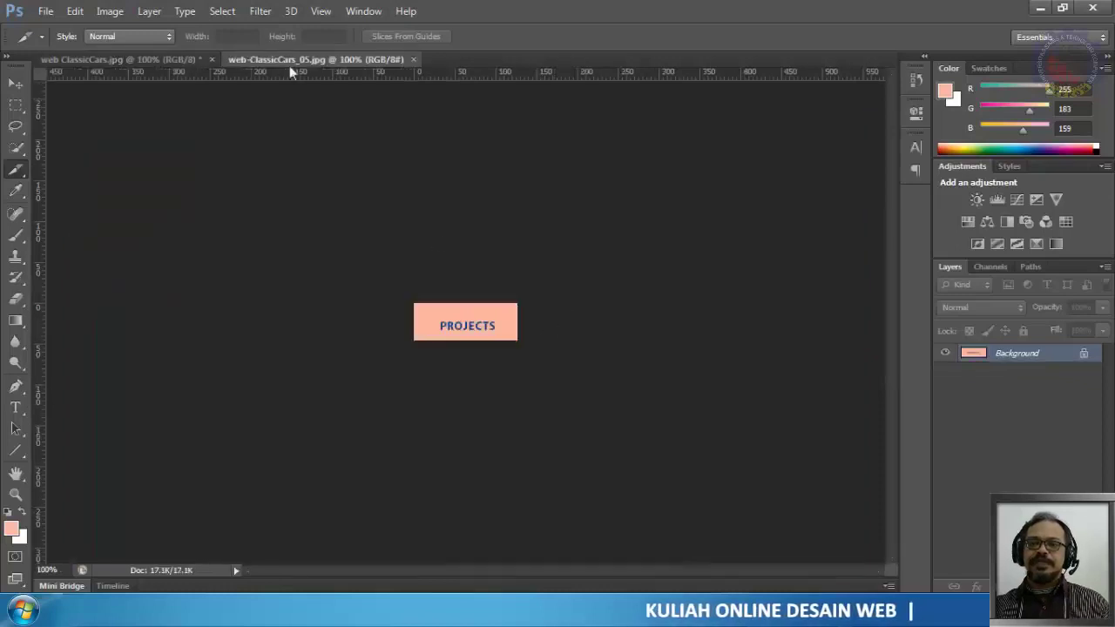
- Select the peach background around the PROJECTS text with Color Range, using Sampled Colors and Fuzziness 128
left_click(222, 10)
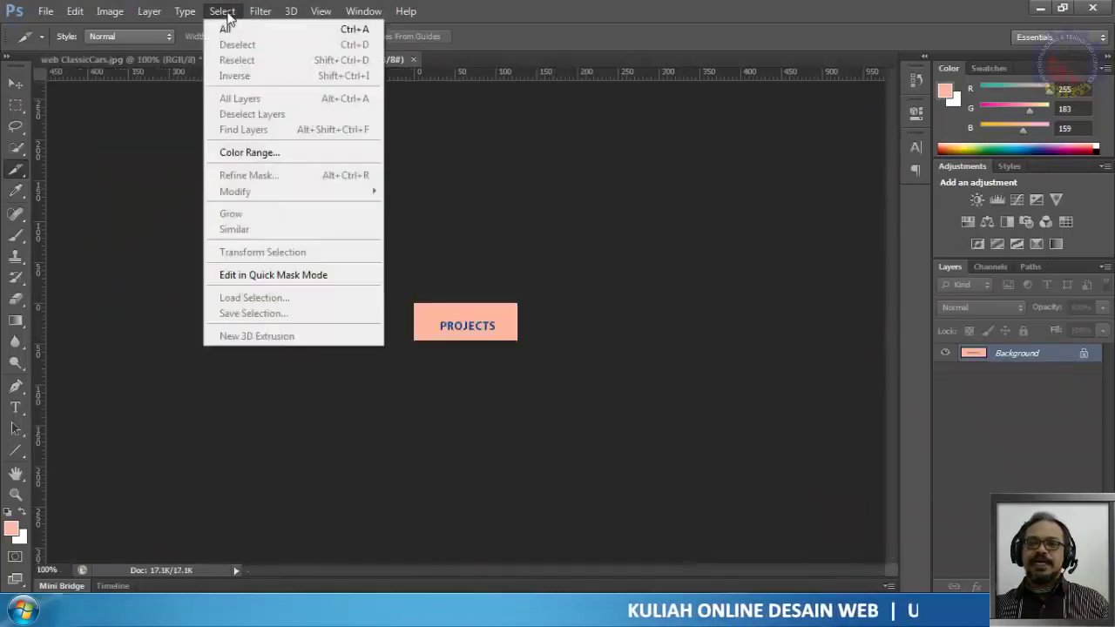
left_click(247, 149)
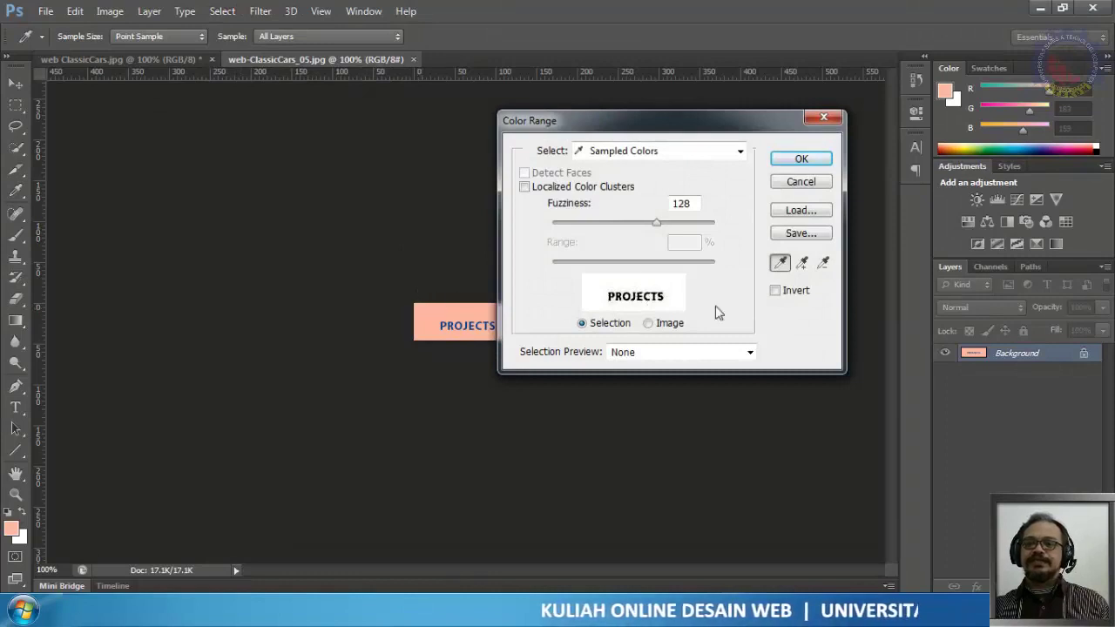
left_click(801, 156)
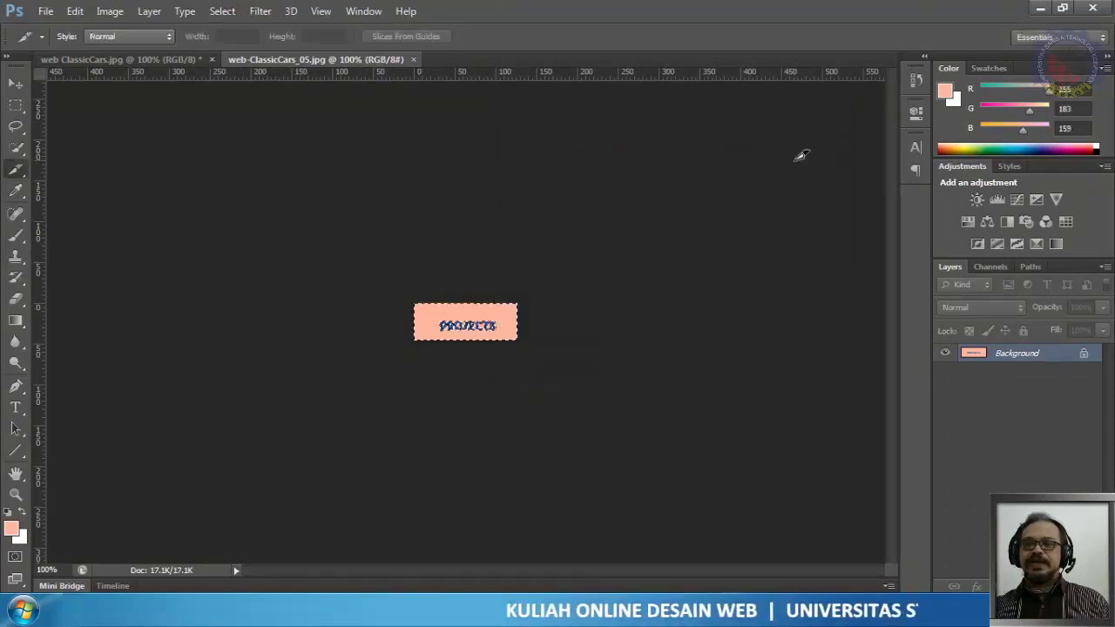
- Invert the selection to cover the PROJECTS letters and add a new empty layer above the background
left_click(228, 12)
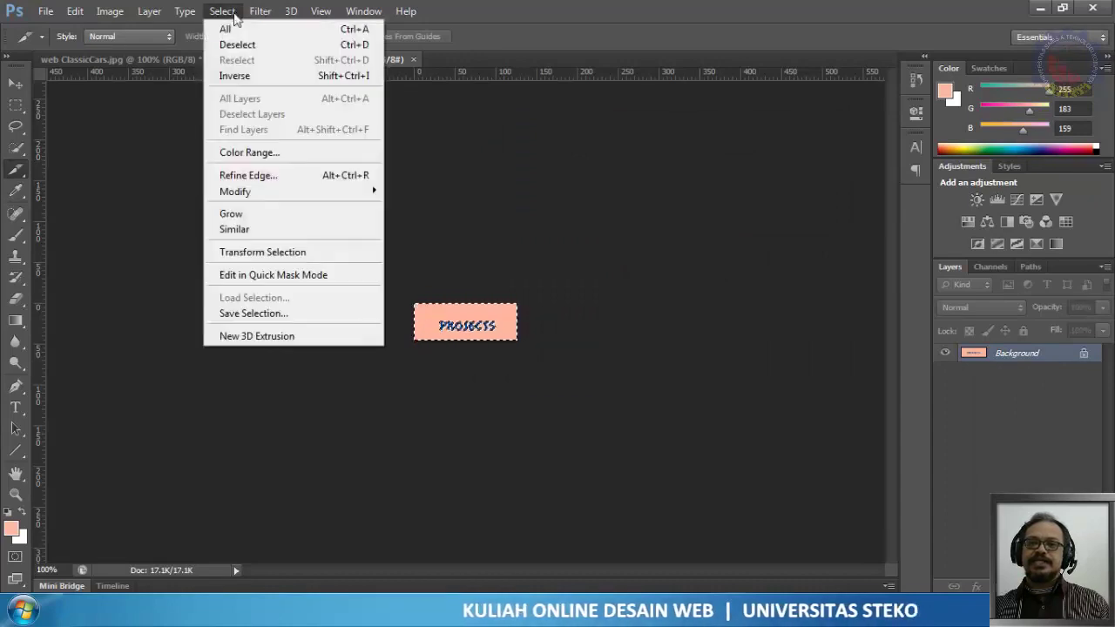
left_click(262, 76)
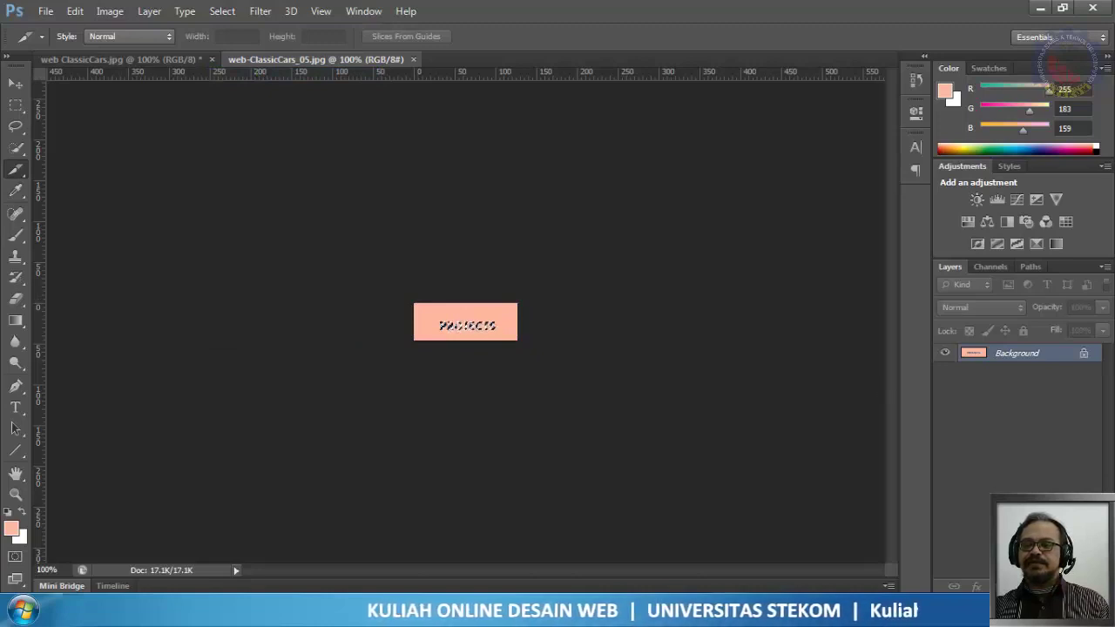
key("ctrl+j")
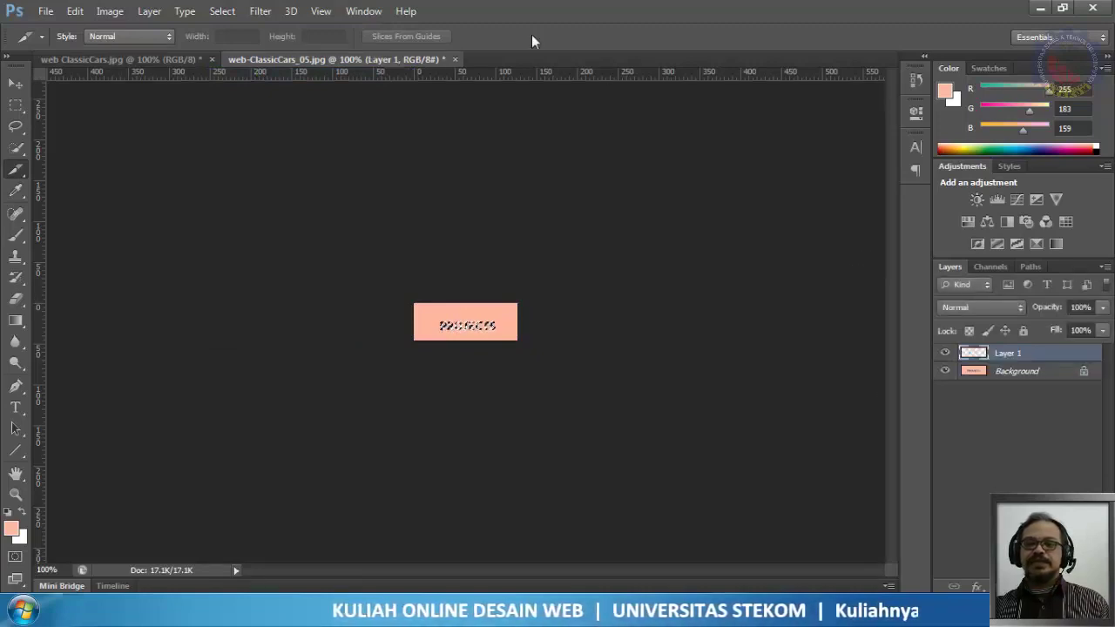
- Fill the selected PROJECTS letters on the new layer with blue 0006ff in Normal mode at 100% opacity, and deselect
left_click(75, 12)
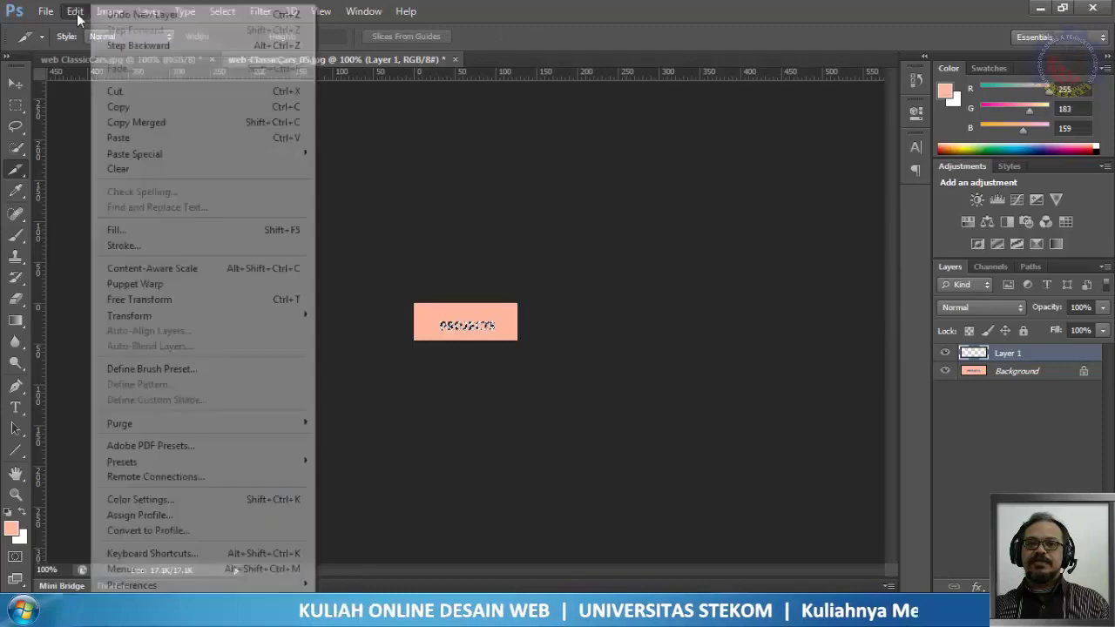
left_click(125, 234)
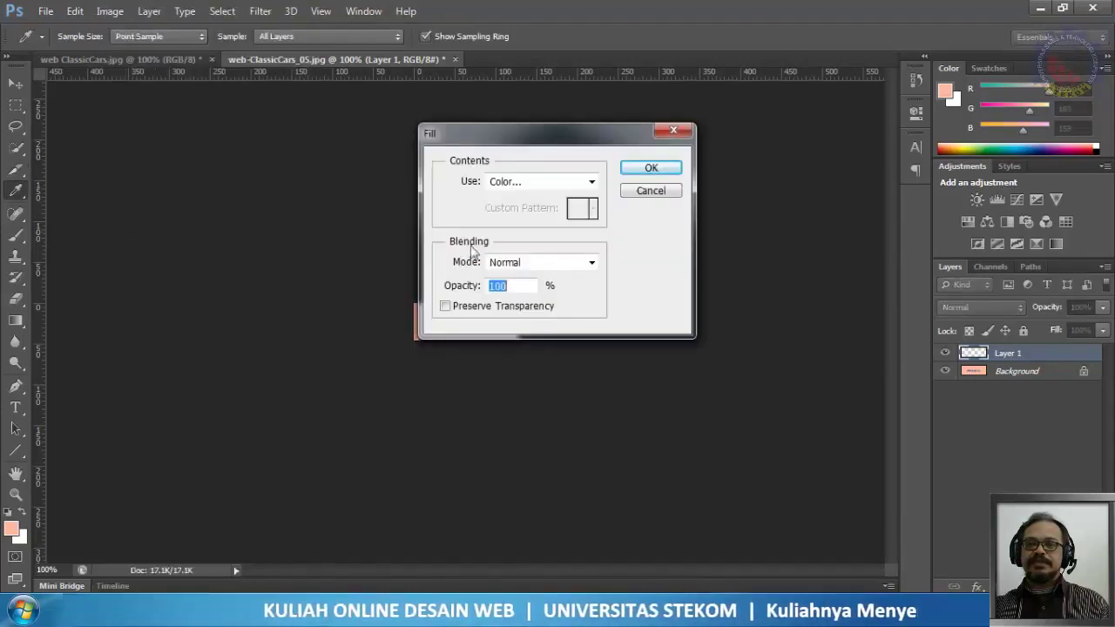
left_click(549, 190)
left_click(557, 225)
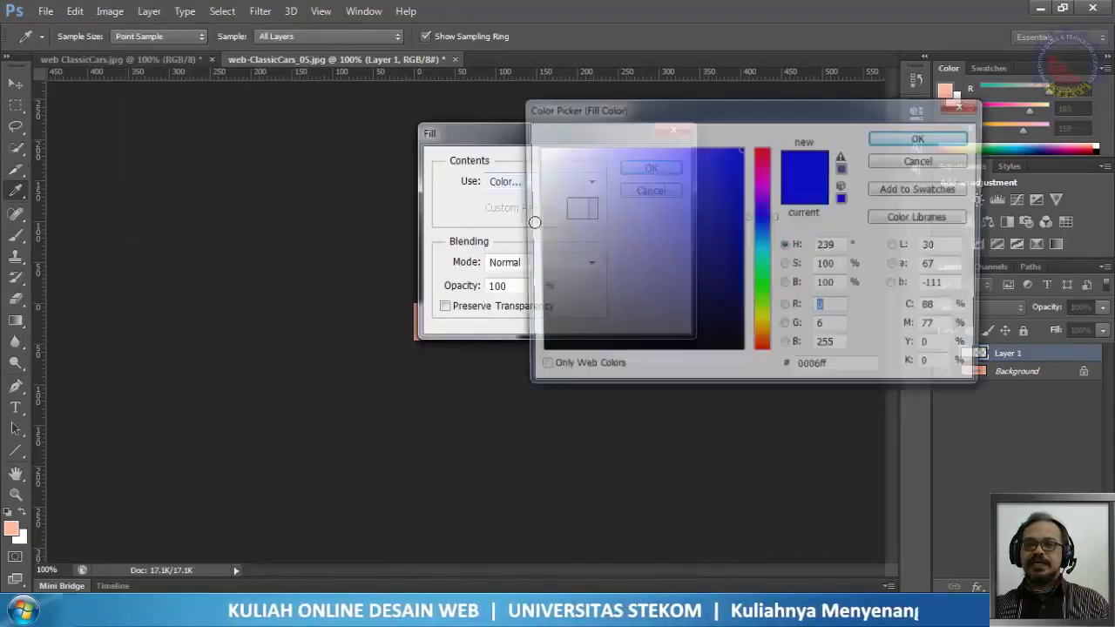
left_click(896, 139)
left_click(664, 168)
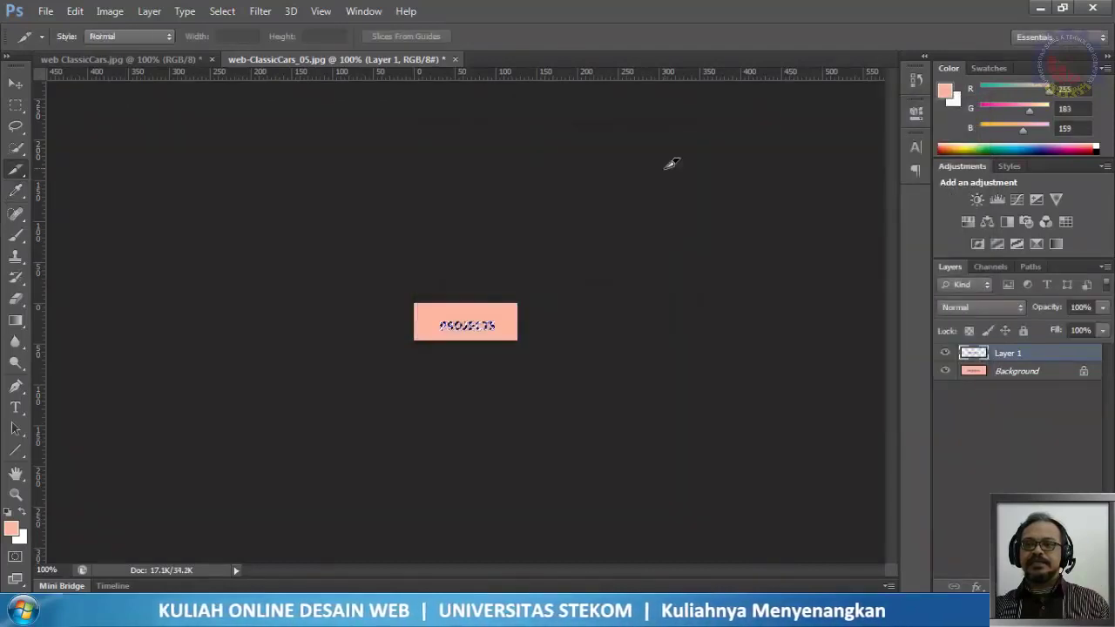
left_click(232, 12)
left_click(232, 42)
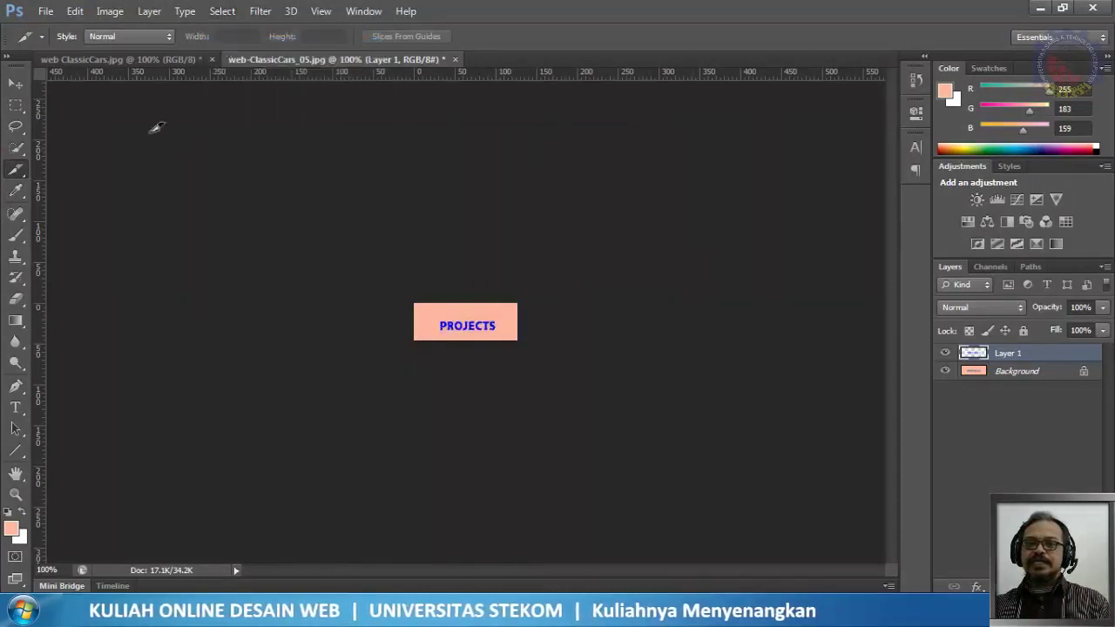
- Save a JPEG copy in the images folder as web-ClassicCars_05-a at Maximum quality 12, and close the original without saving changes
left_click(45, 12)
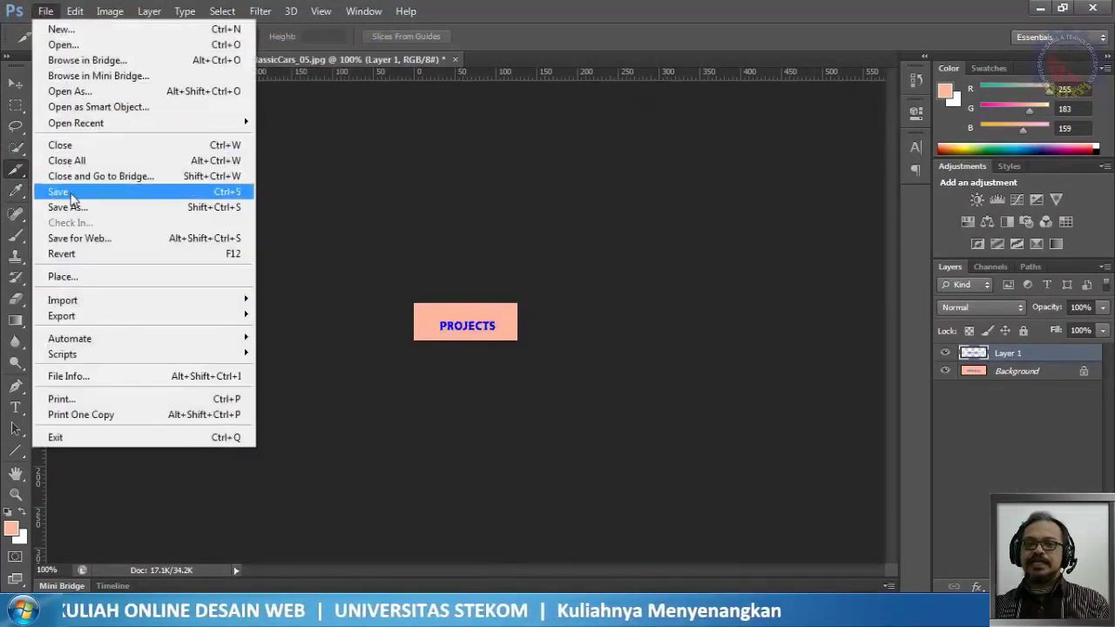
left_click(73, 209)
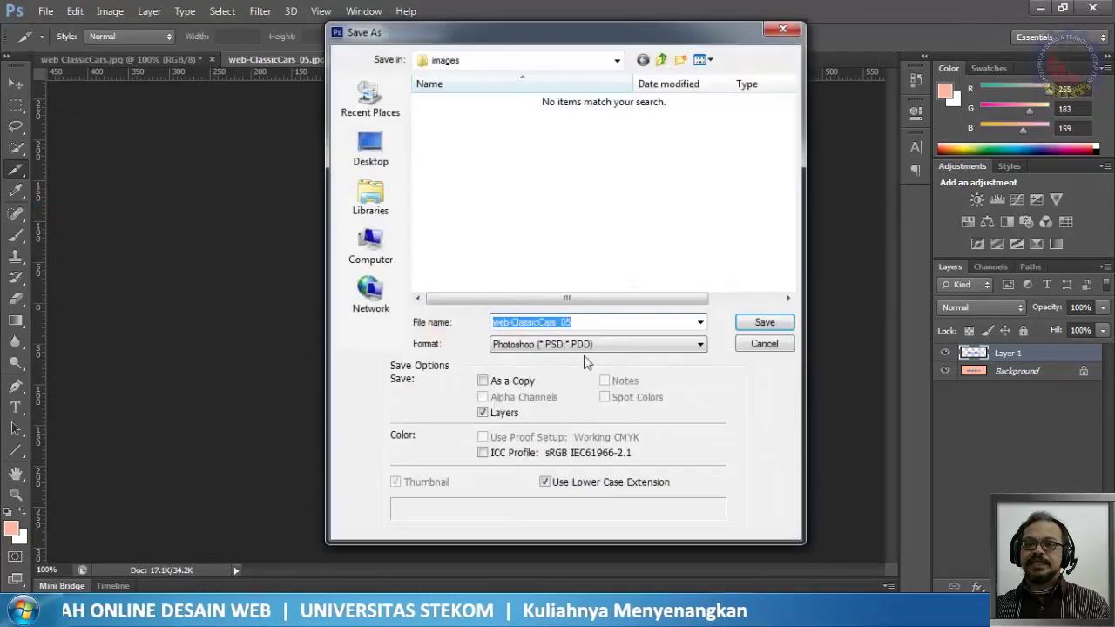
left_click(589, 345)
left_click(577, 455)
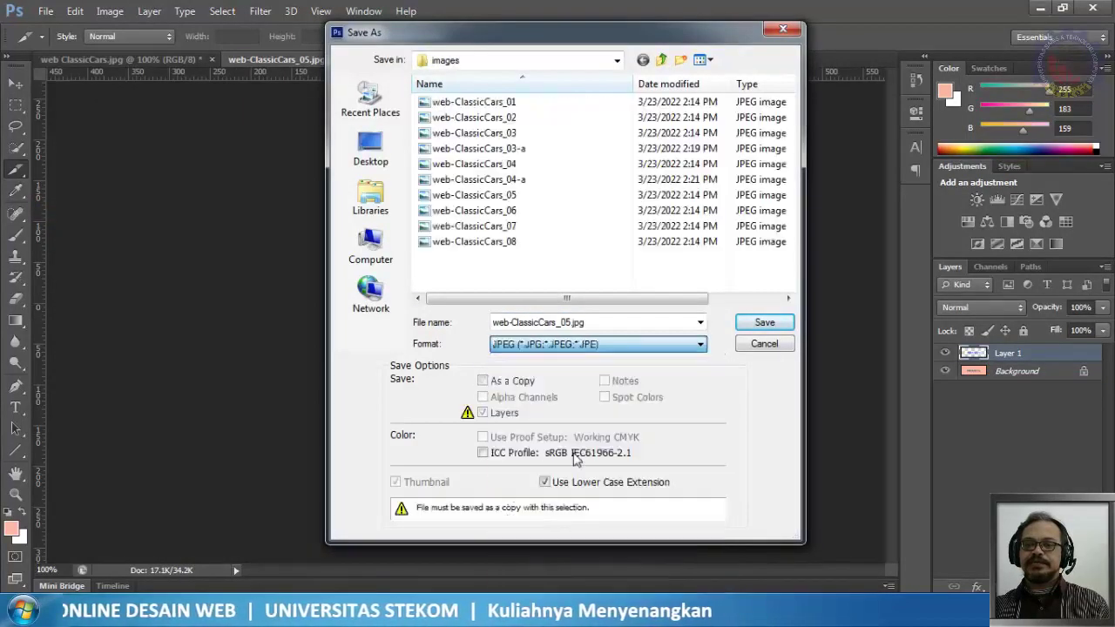
left_click(571, 320)
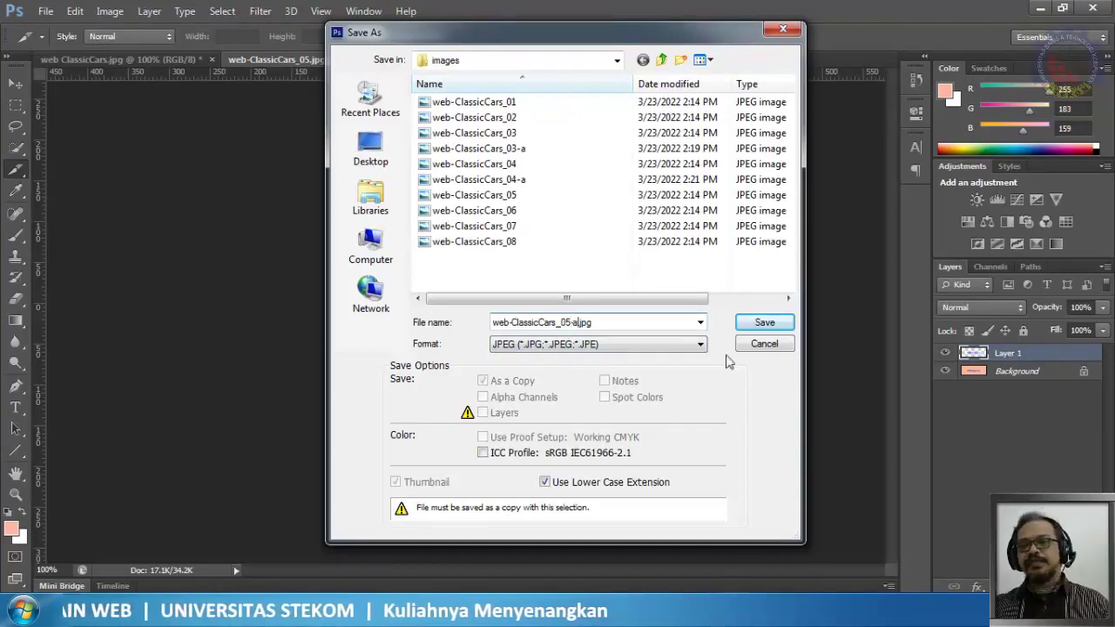
left_click(763, 323)
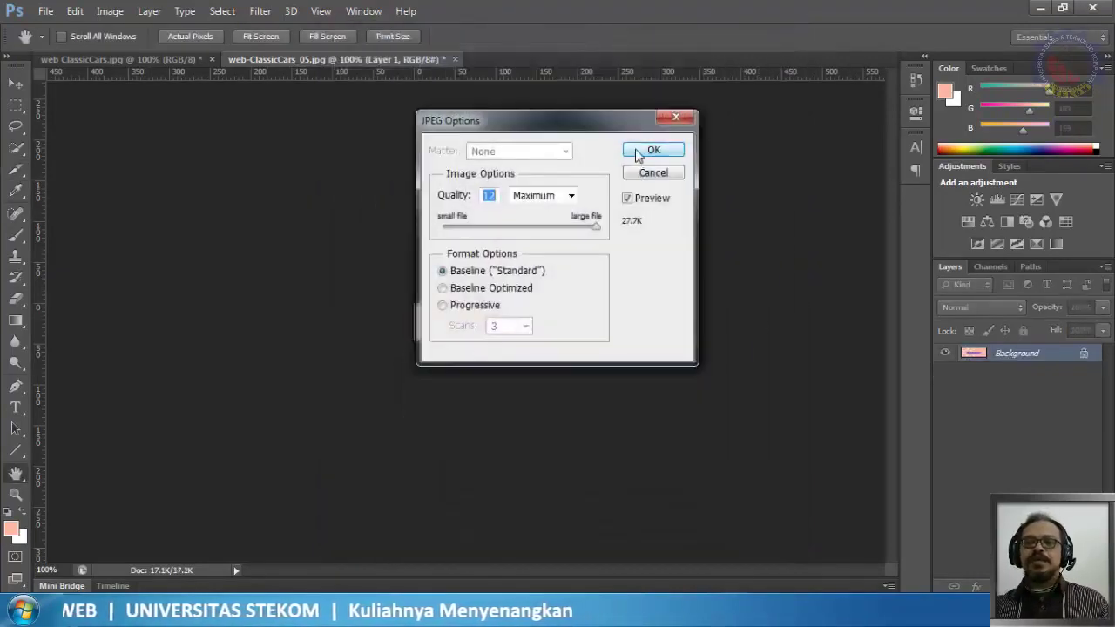
left_click(645, 153)
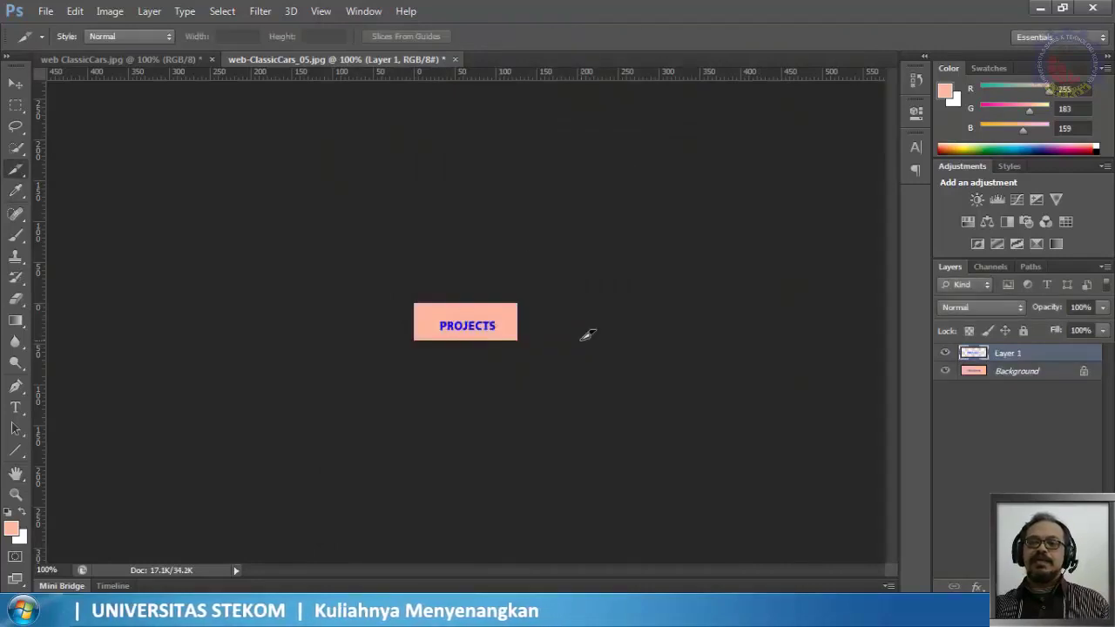
left_click(454, 60)
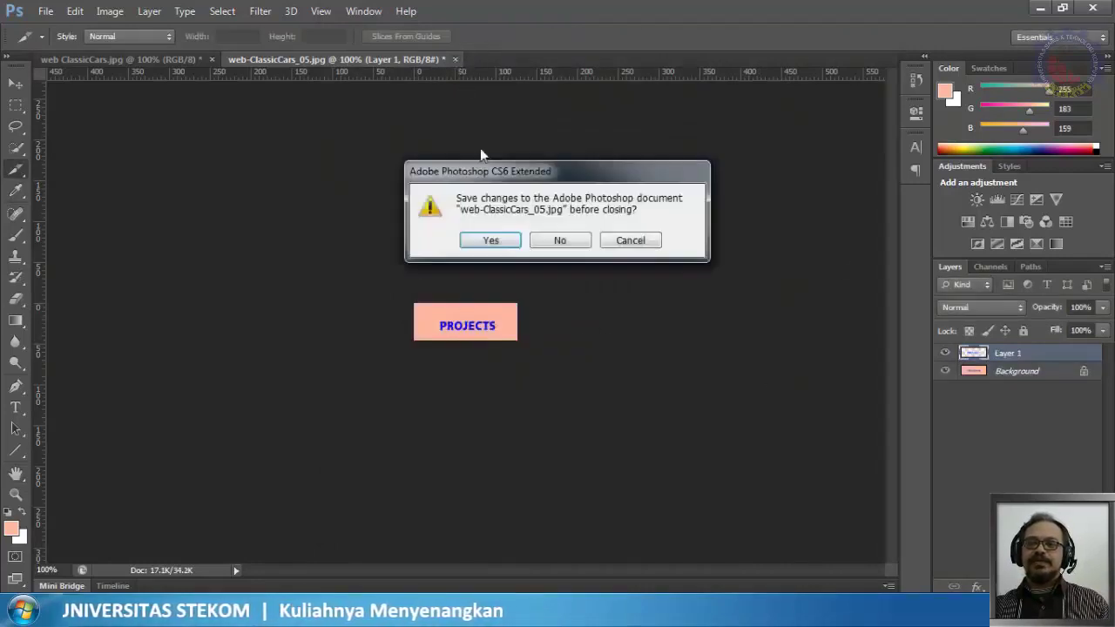
left_click(561, 242)
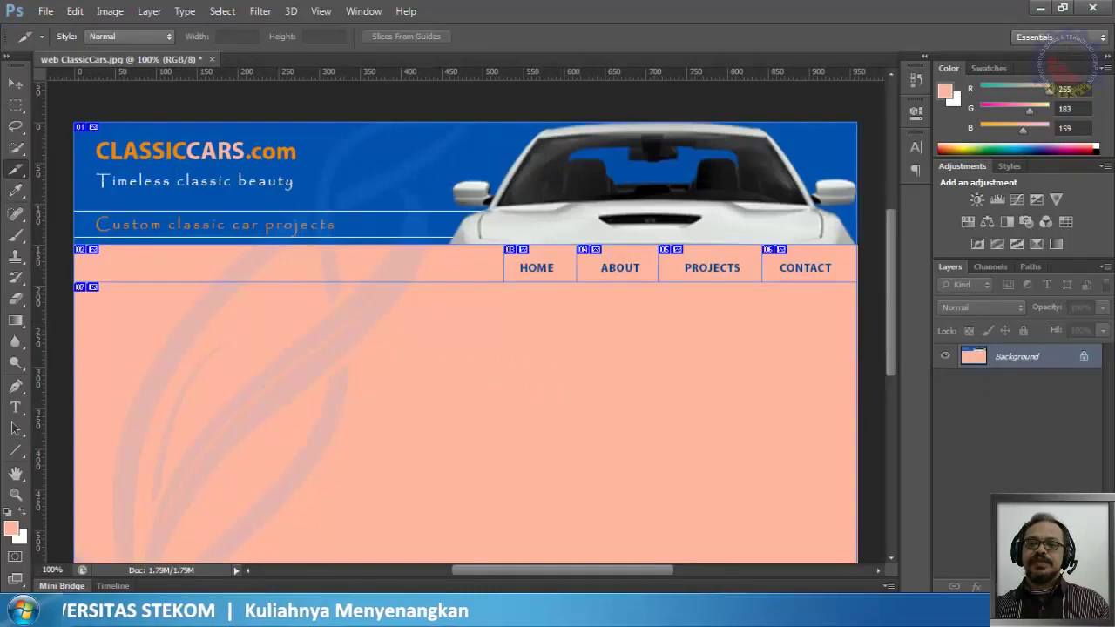
- Switch to the images folder in Windows Explorer and open web-ClassicCars_06 with Adobe Photoshop CS6
key("alt+Tab")
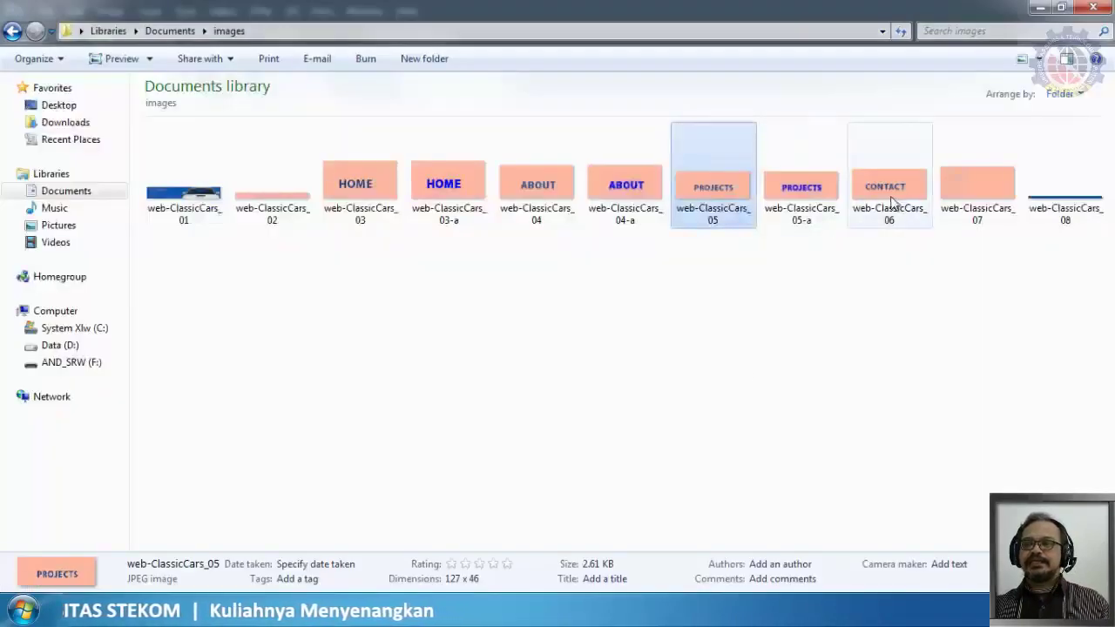
right_click(892, 202)
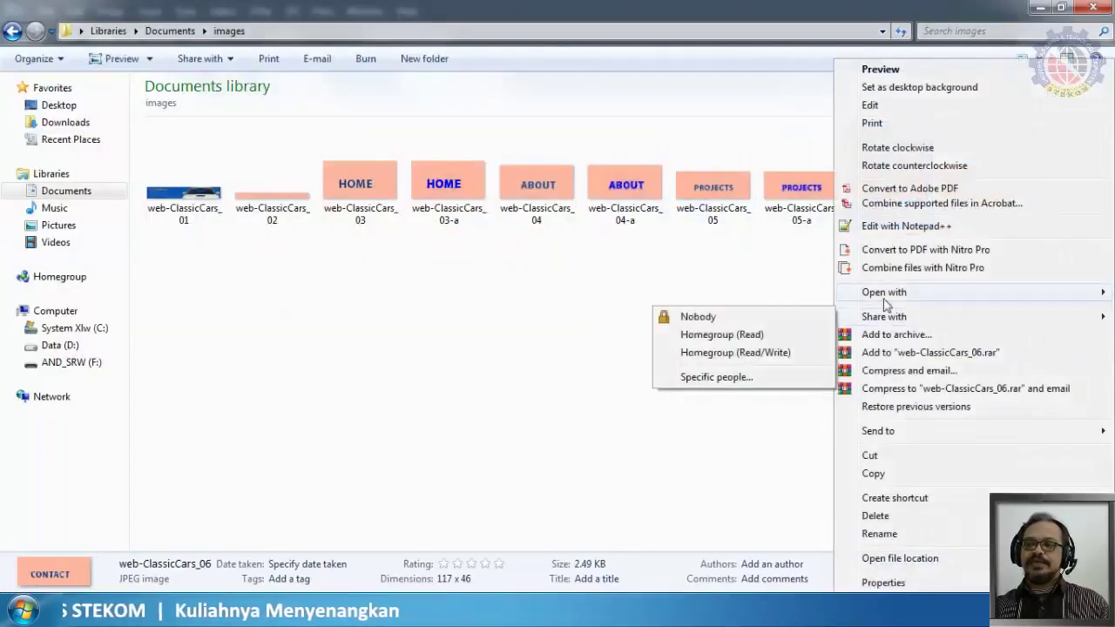
mouse_move(888, 292)
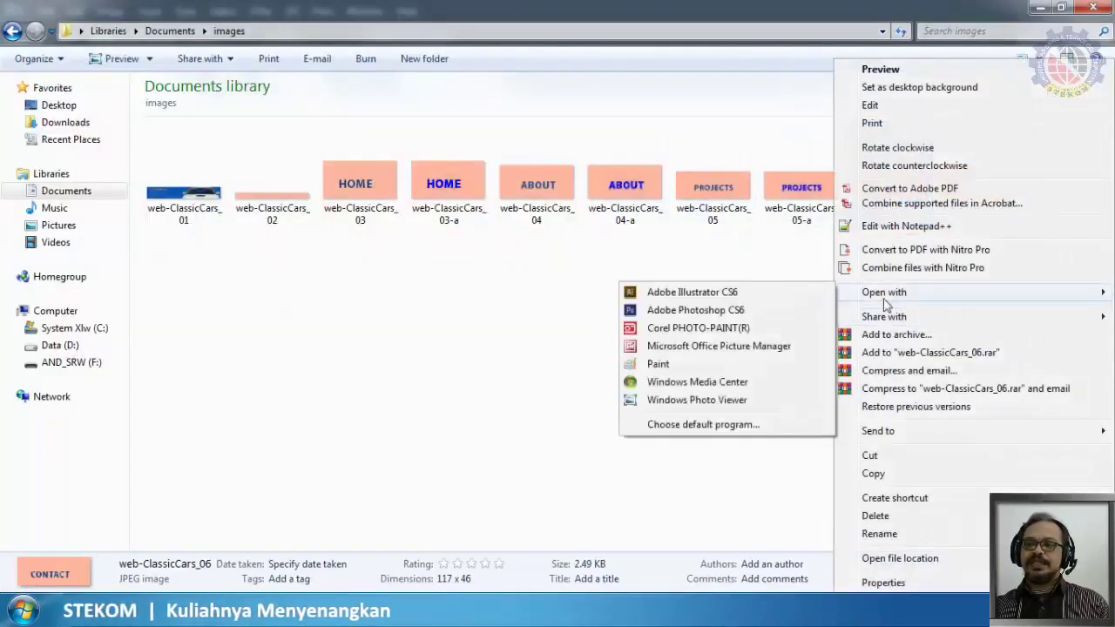
left_click(667, 311)
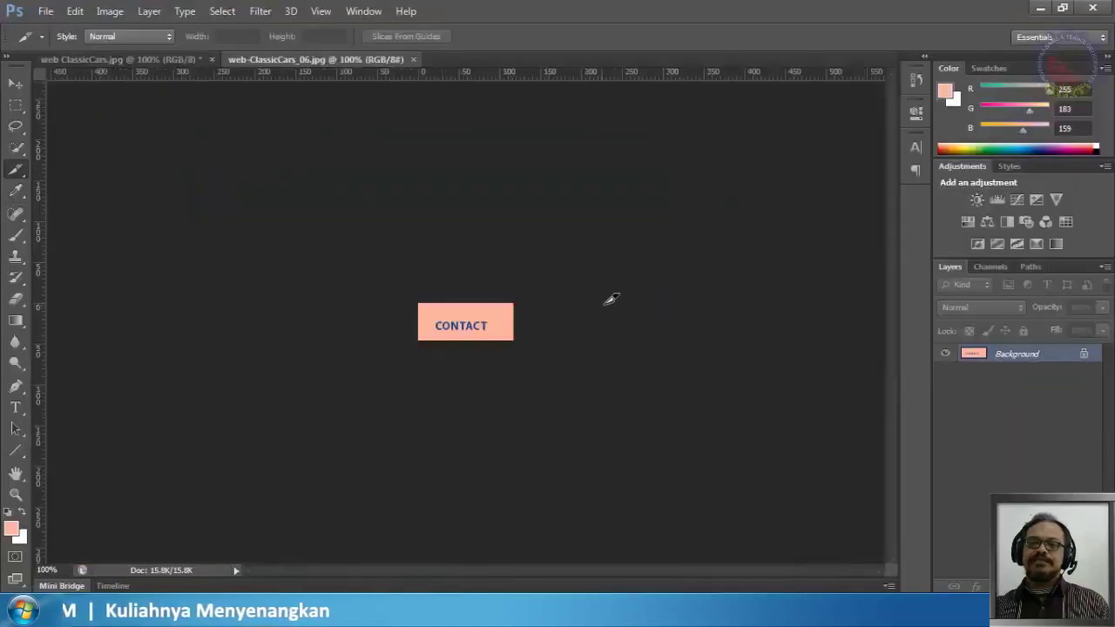
- Select the CONTACT letters by inverting a Color Range selection of the salmon background at fuzziness 128, and add a new empty layer
left_click(222, 11)
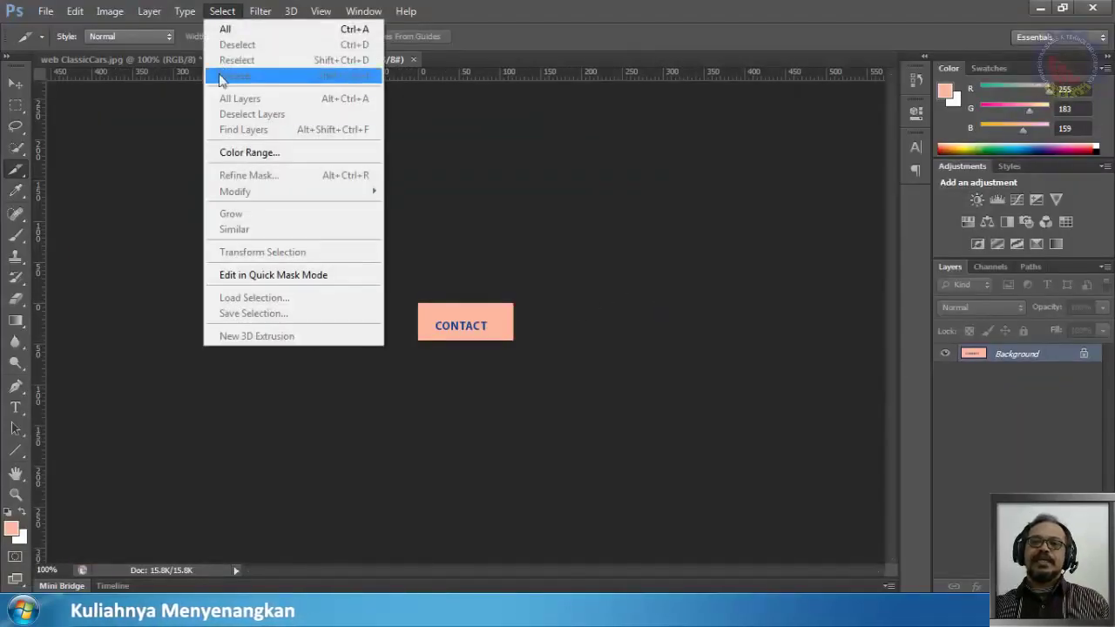
left_click(246, 153)
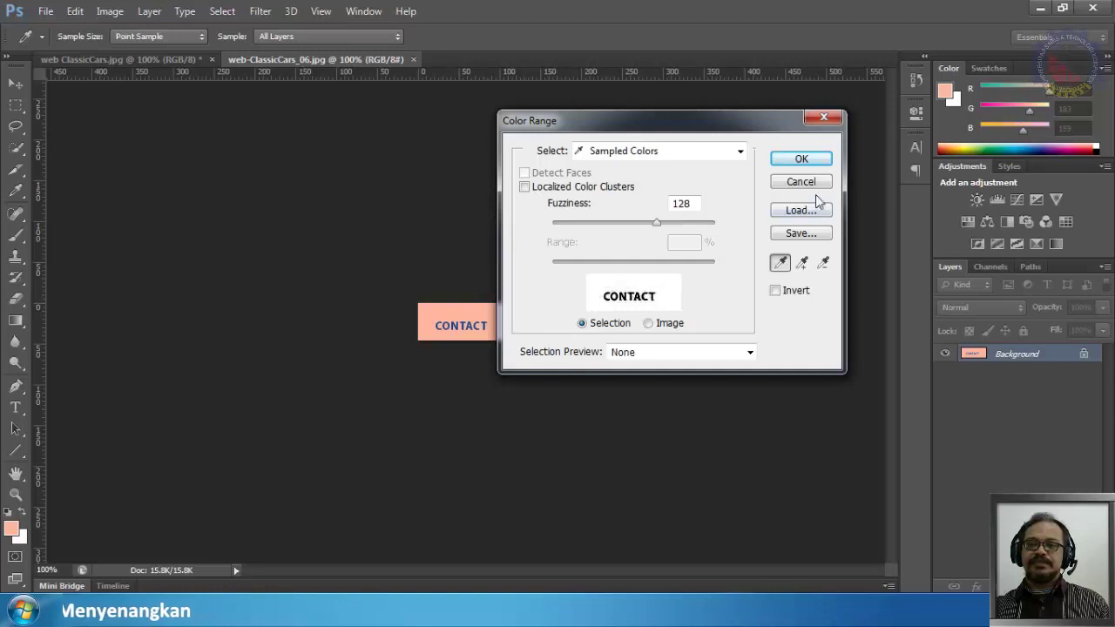
left_click(799, 159)
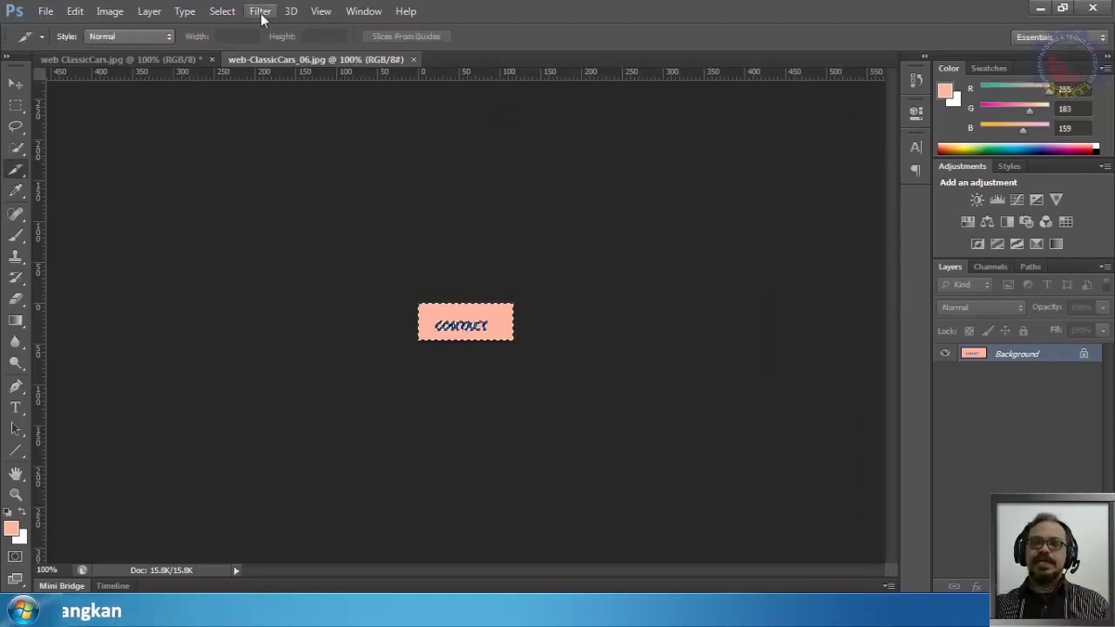
left_click(223, 12)
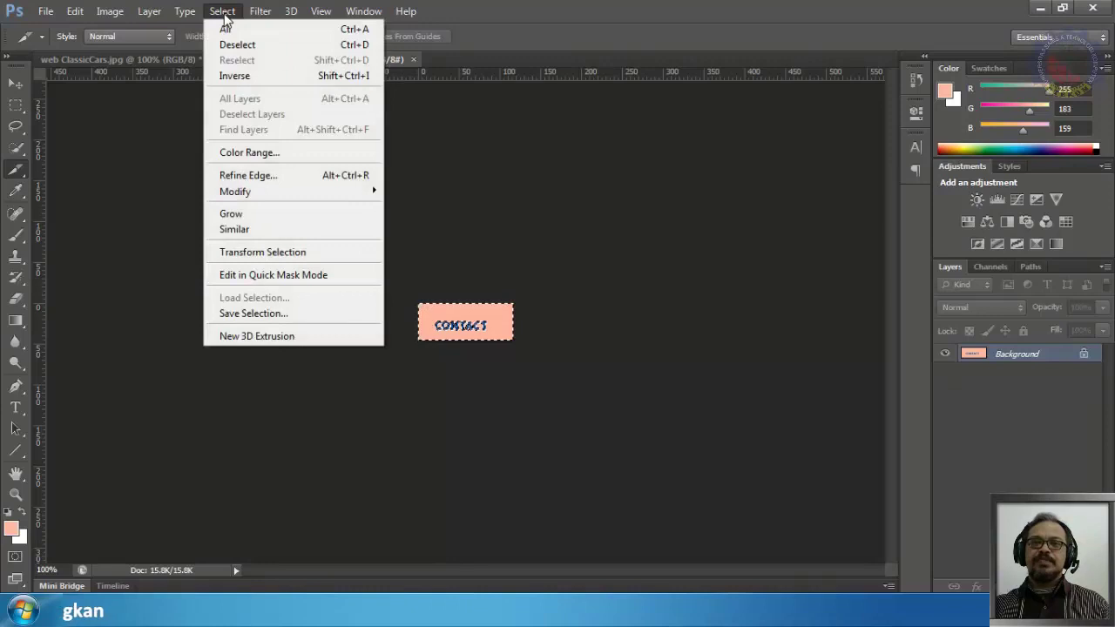
left_click(213, 79)
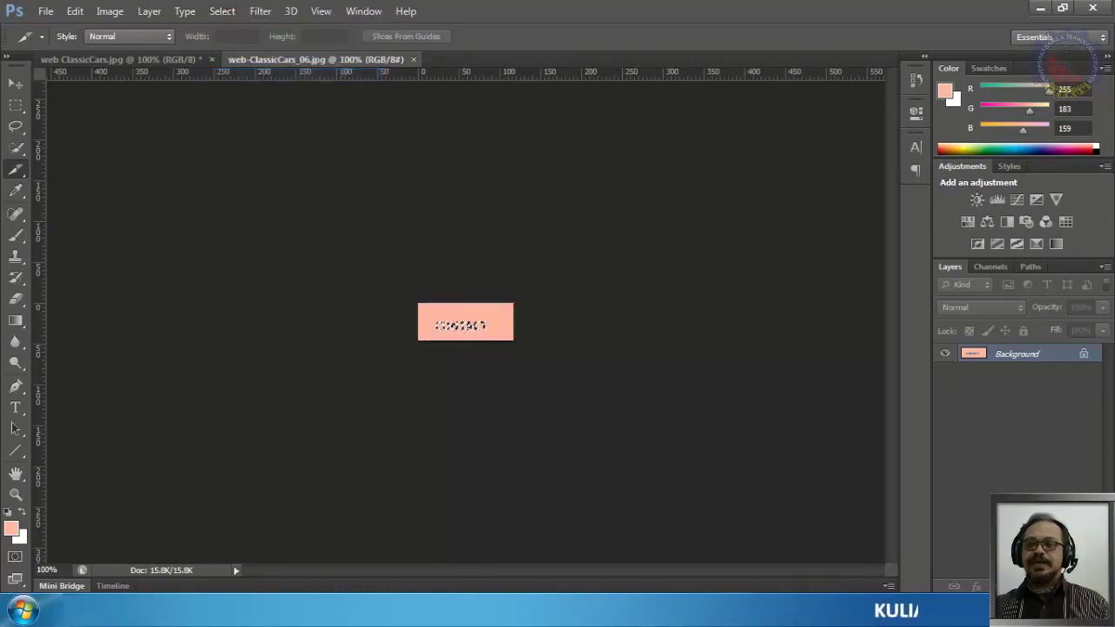
key("ctrl+shift+alt+n")
left_click(75, 12)
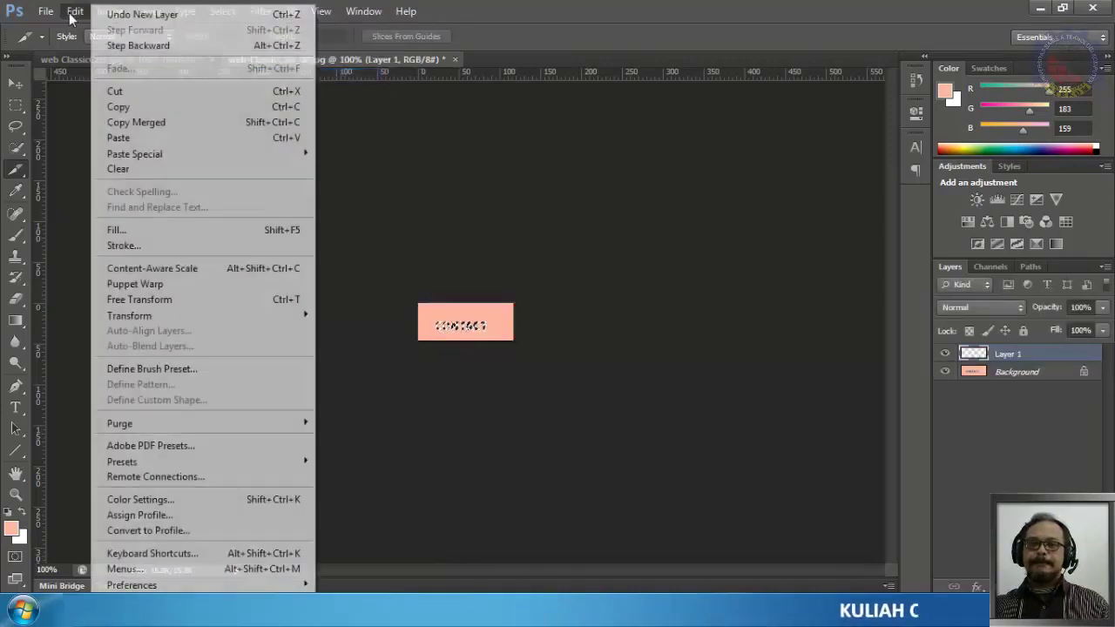
left_click(78, 226)
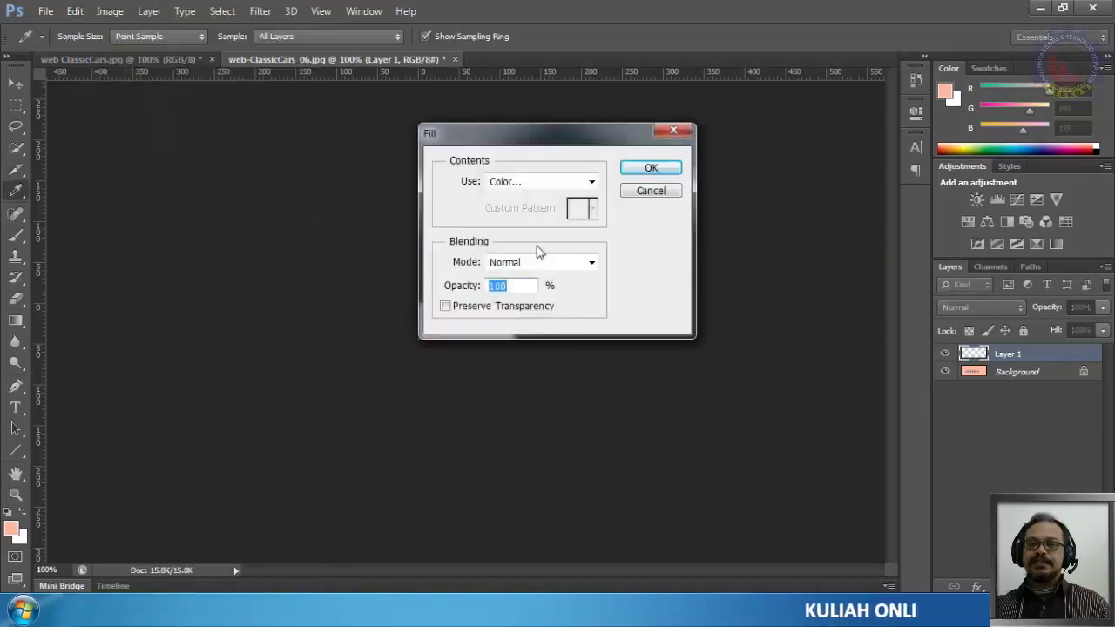
left_click(528, 182)
left_click(528, 182)
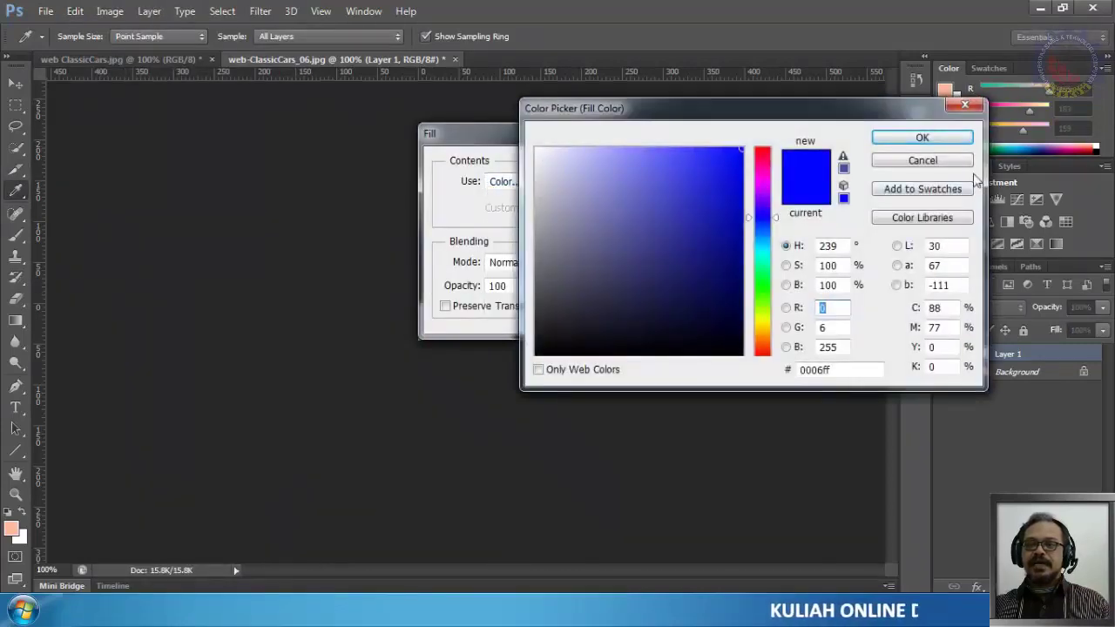
left_click(932, 164)
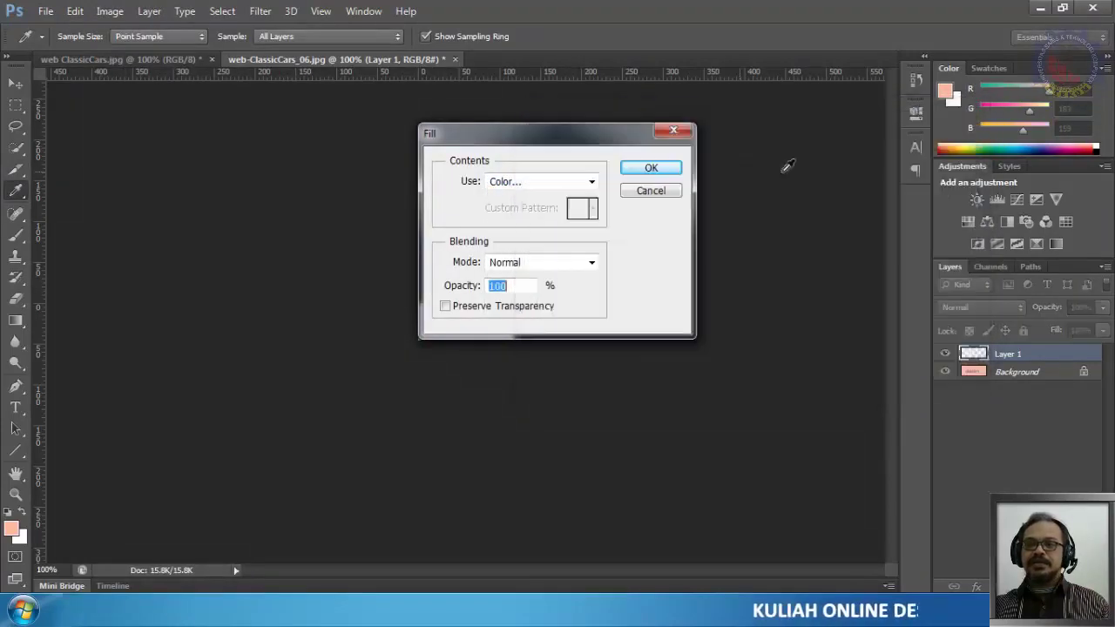
left_click(650, 191)
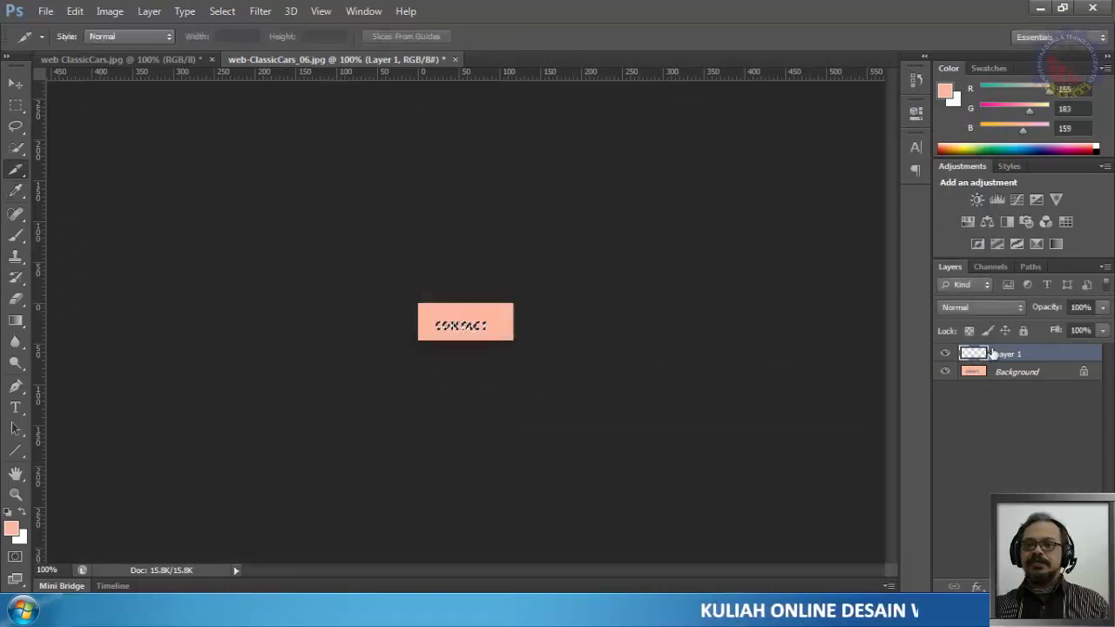
- Fill the selected CONTACT letters on the new layer with blue 0006ff in Normal mode at 100% opacity, and deselect
left_click(75, 10)
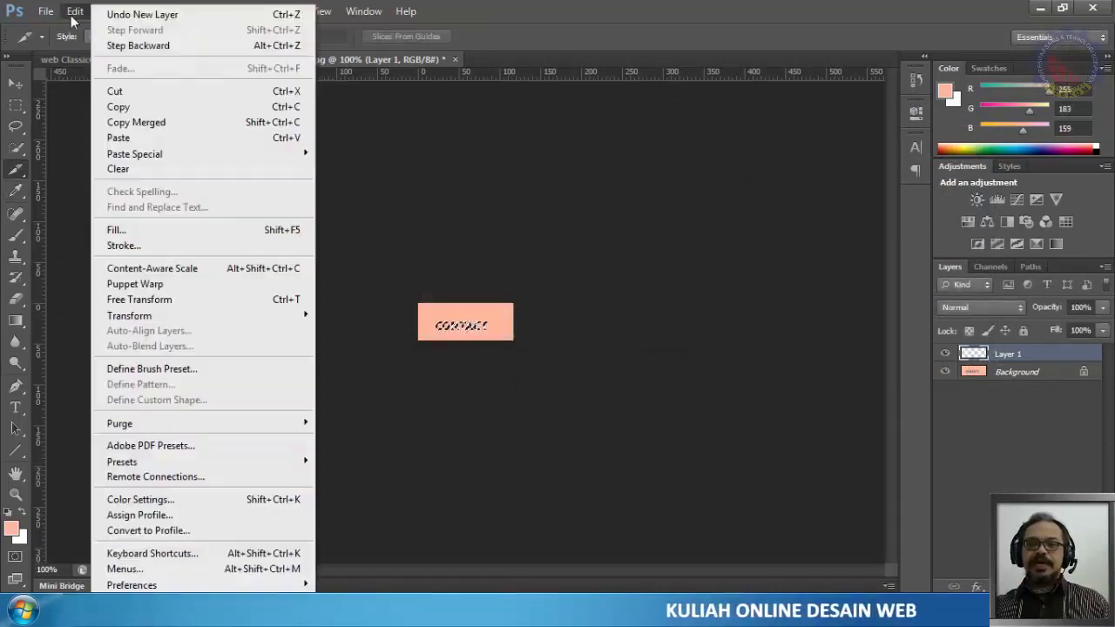
left_click(110, 229)
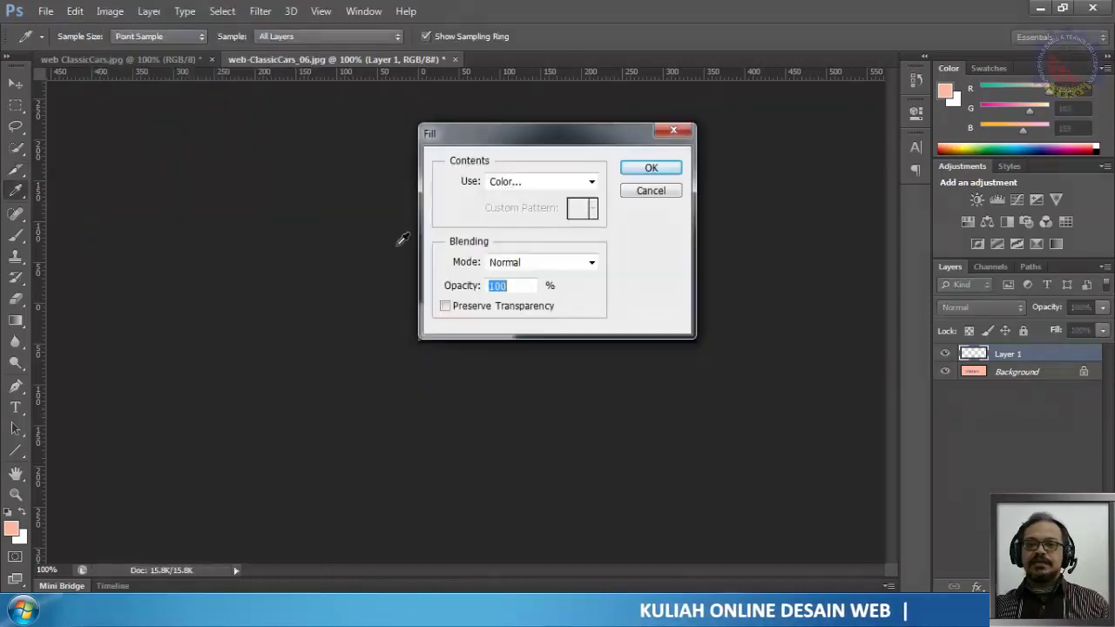
left_click(651, 174)
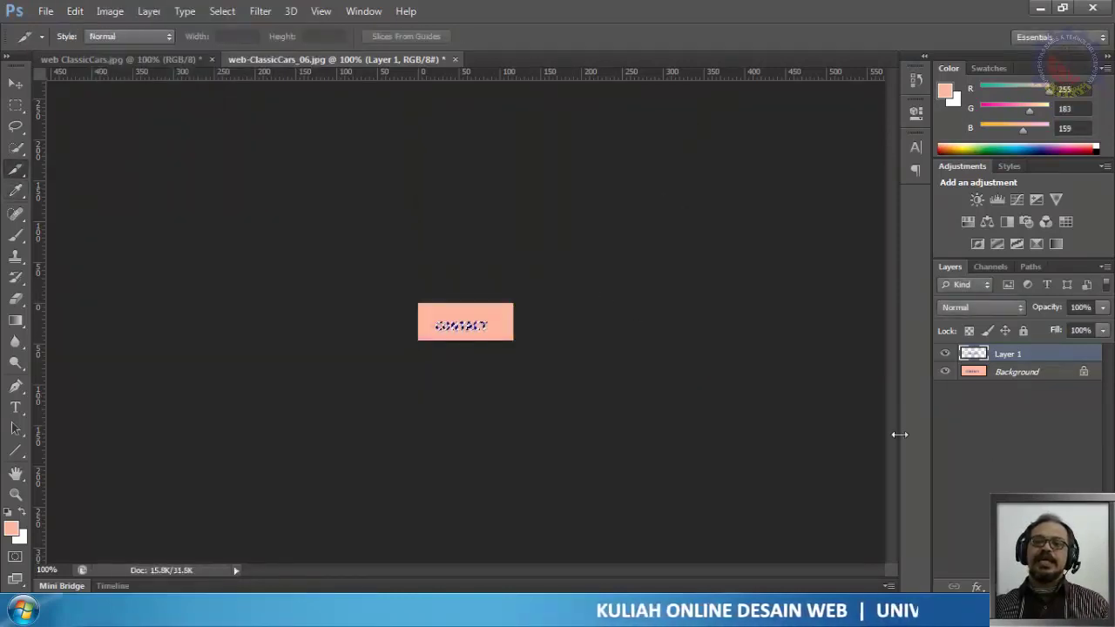
left_click(219, 11)
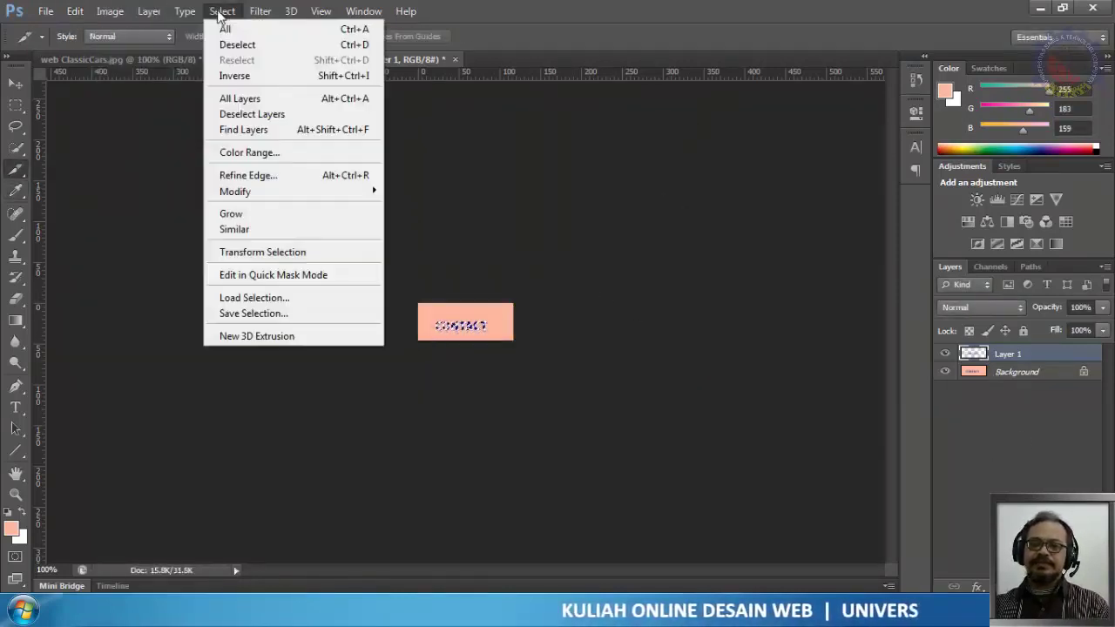
left_click(236, 43)
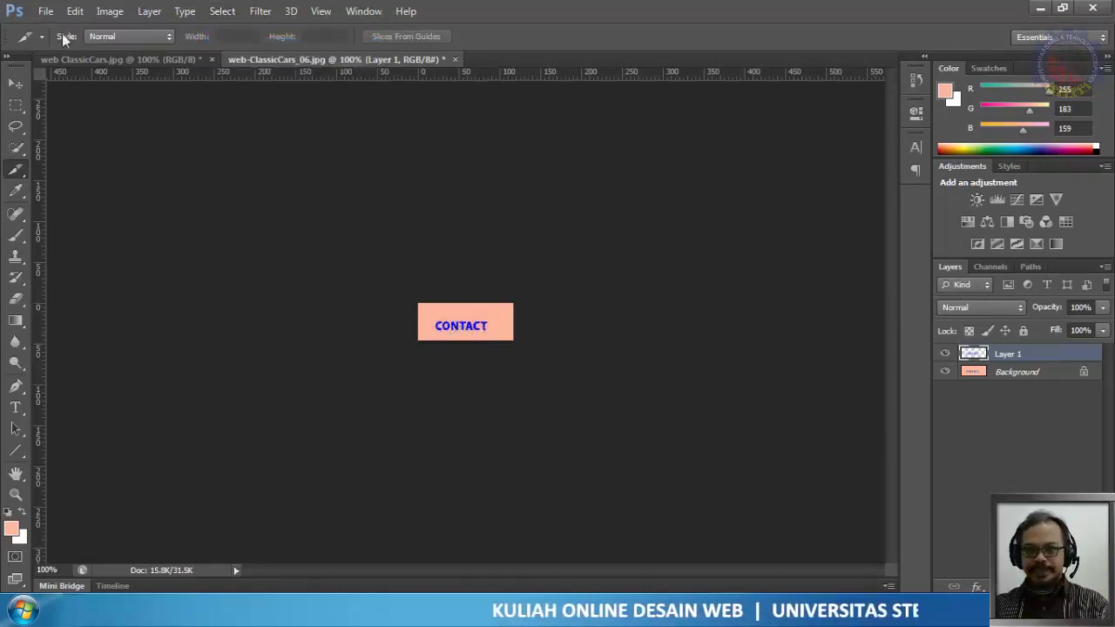
- Save a JPEG copy in the images folder as web-ClassicCars_06-a at Maximum quality 12, and close the original without saving changes
left_click(46, 11)
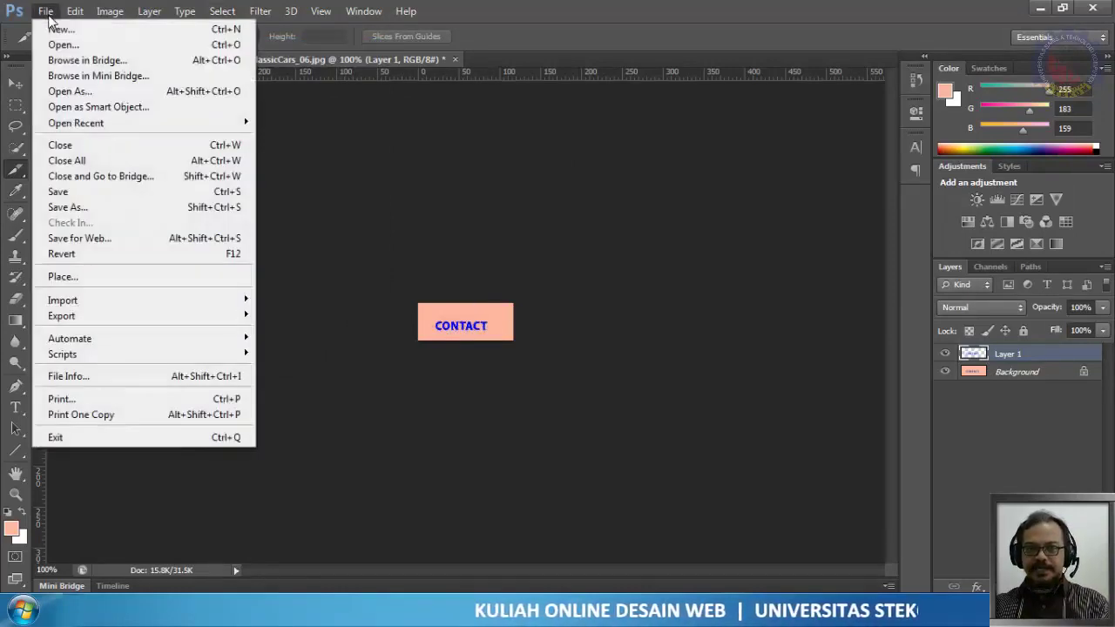
left_click(67, 206)
left_click(538, 345)
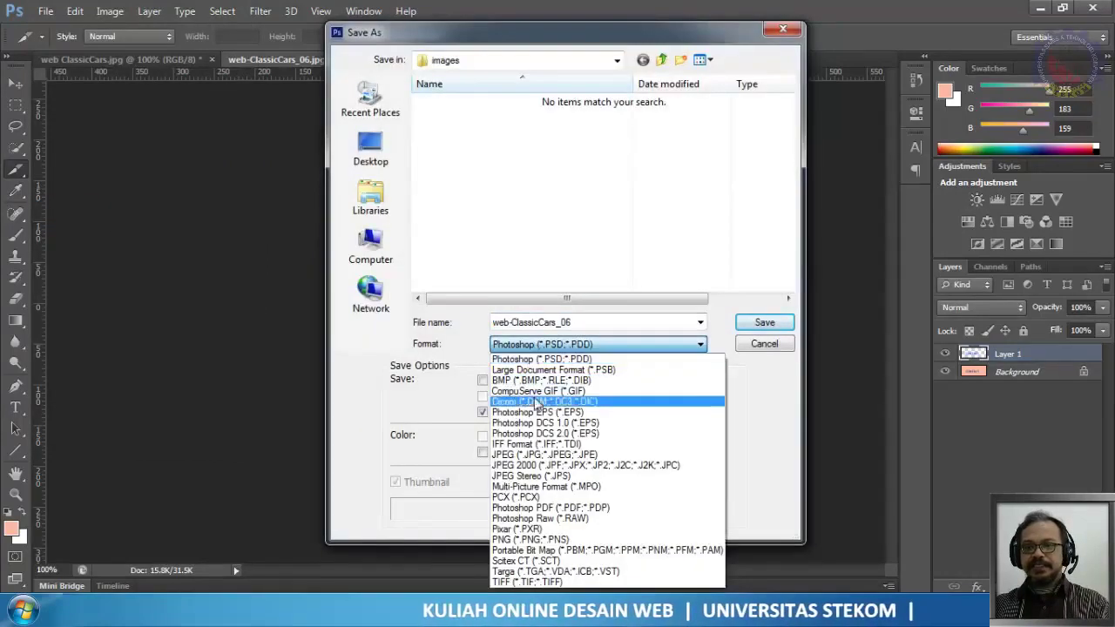
left_click(544, 454)
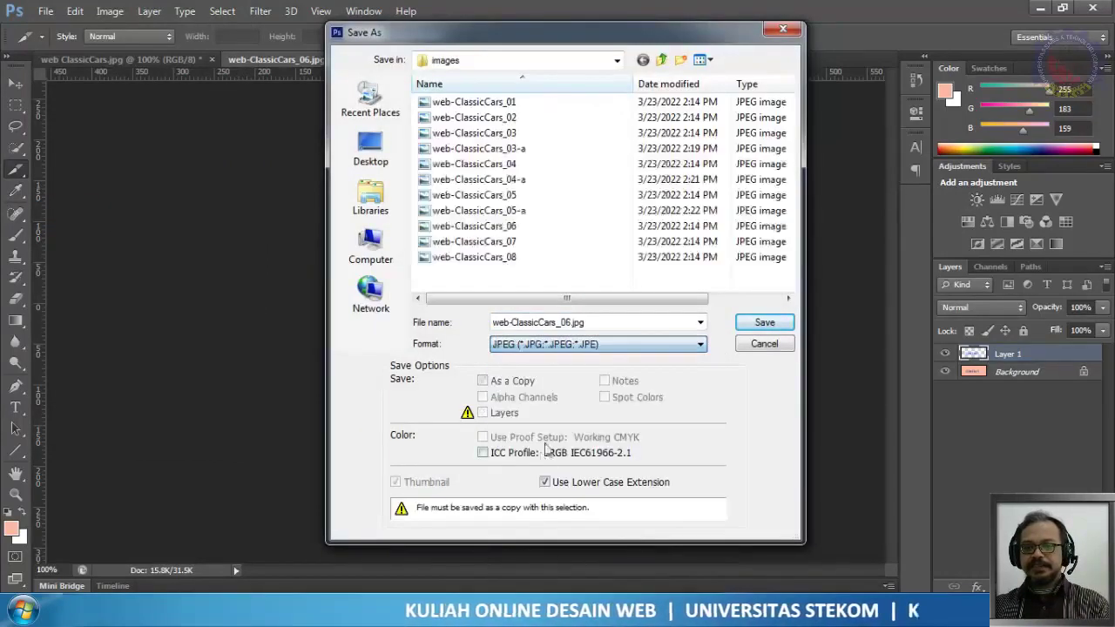
left_click(571, 322)
left_click(571, 323)
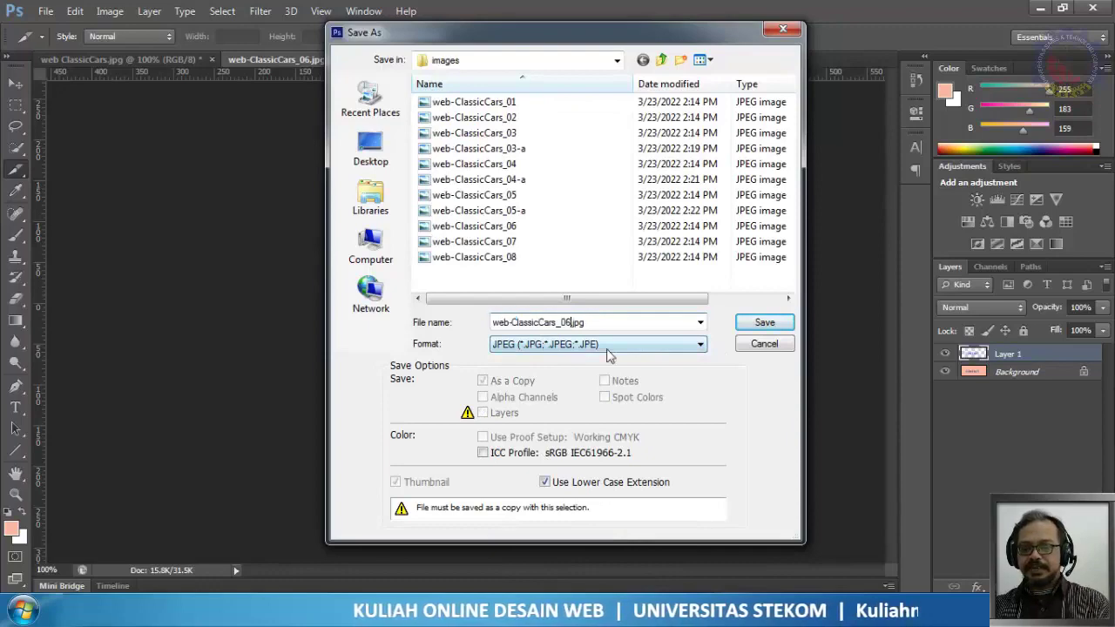
left_click(764, 323)
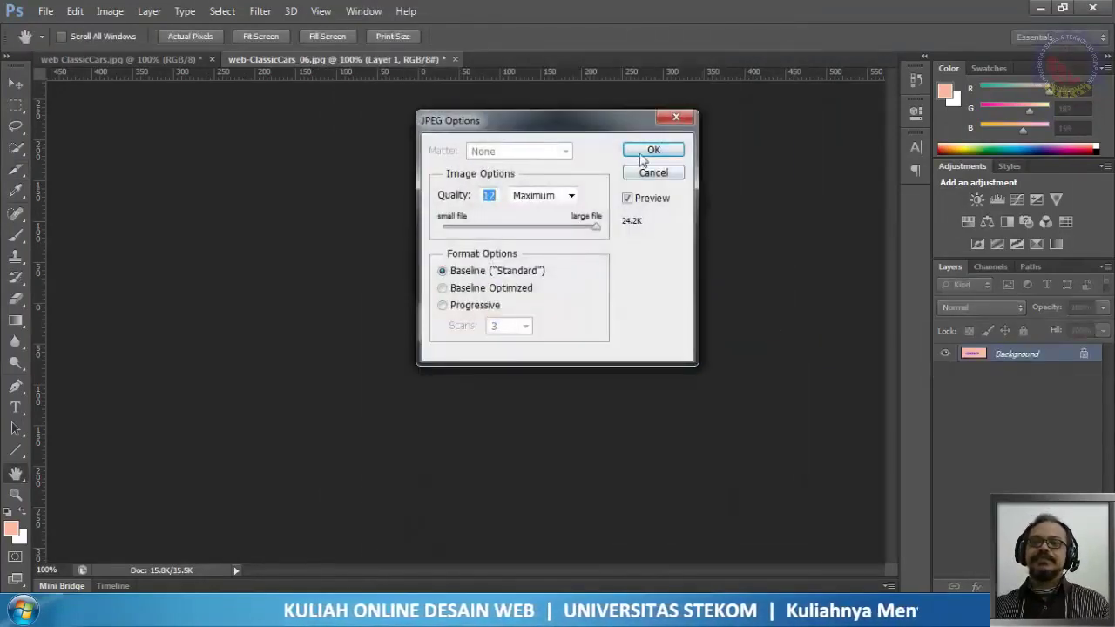
left_click(651, 151)
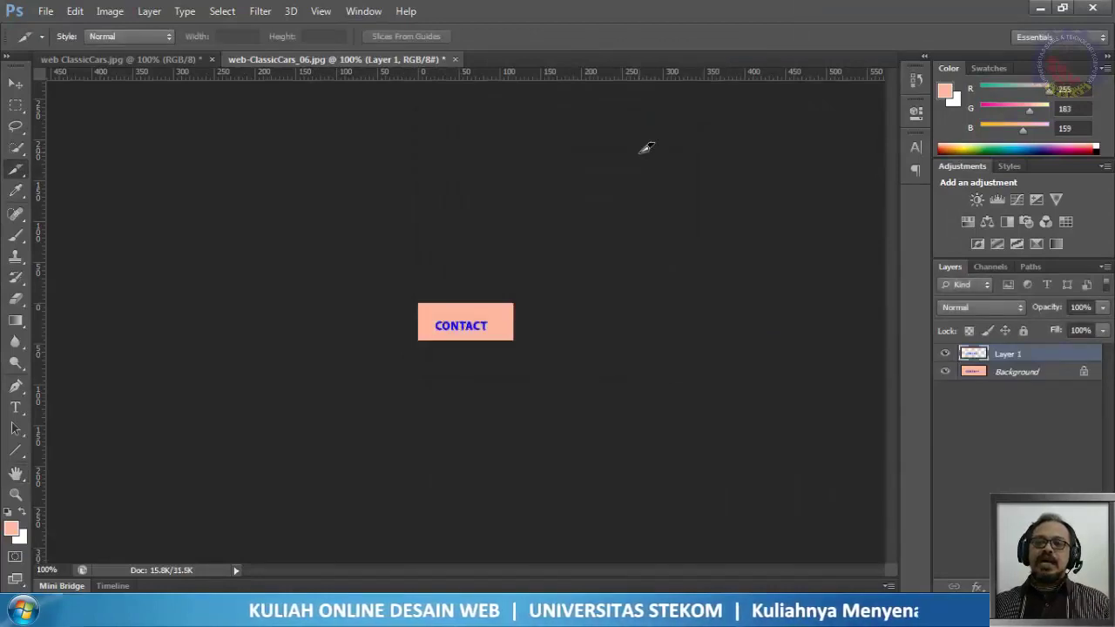
left_click(455, 58)
left_click(570, 243)
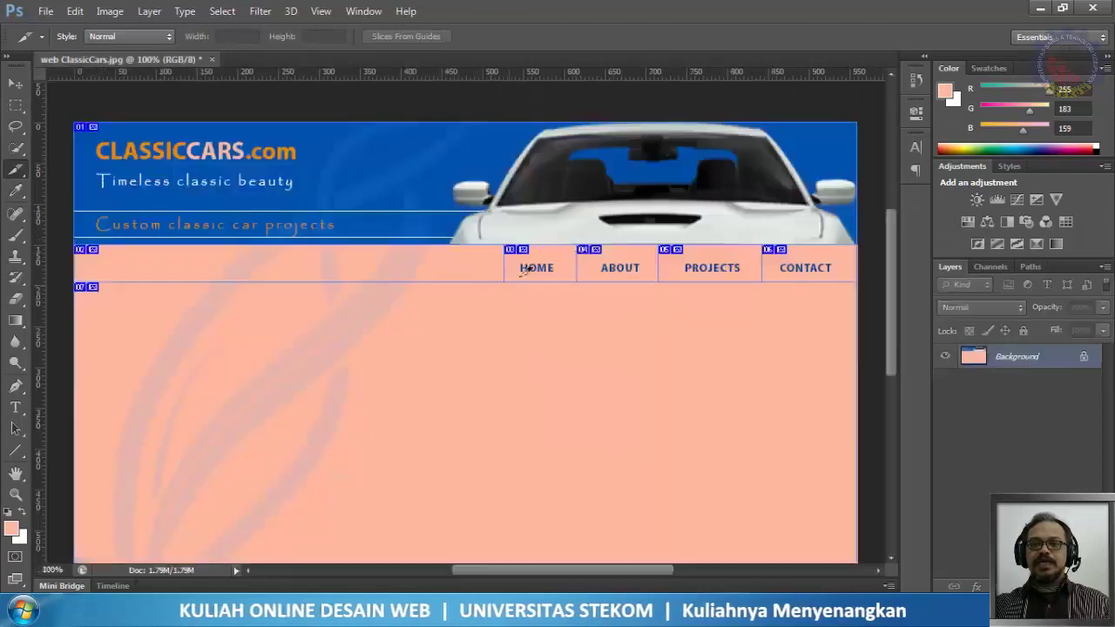
- Switch to the images folder in Windows Explorer and compare the original HOME, ABOUT, PROJECTS and CONTACT button images with their blue-text copies
key("alt+Tab")
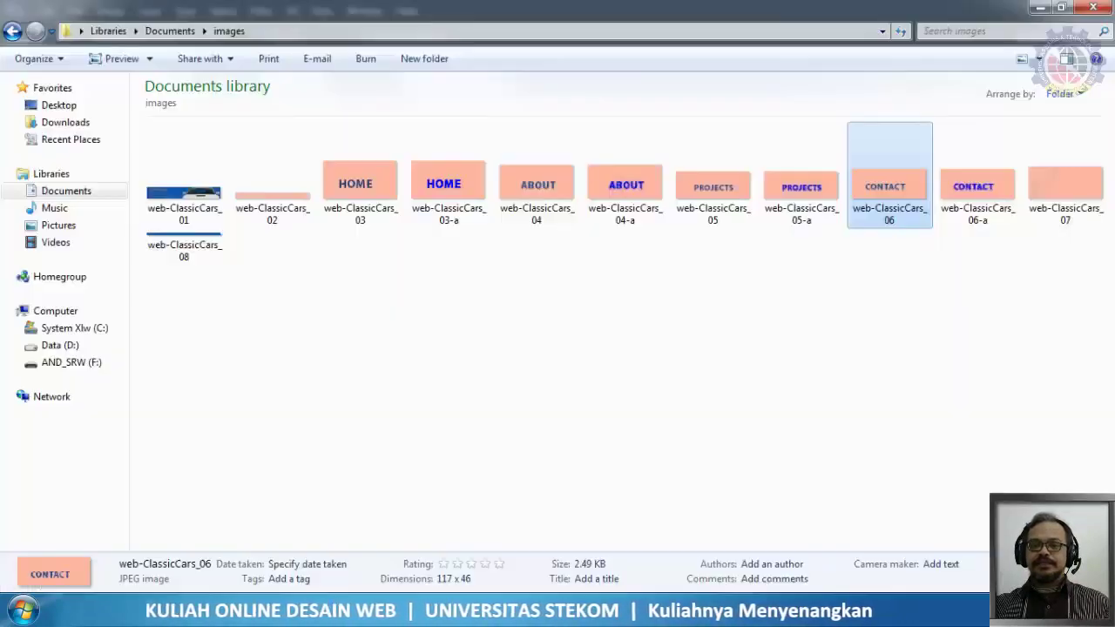
left_click(350, 194)
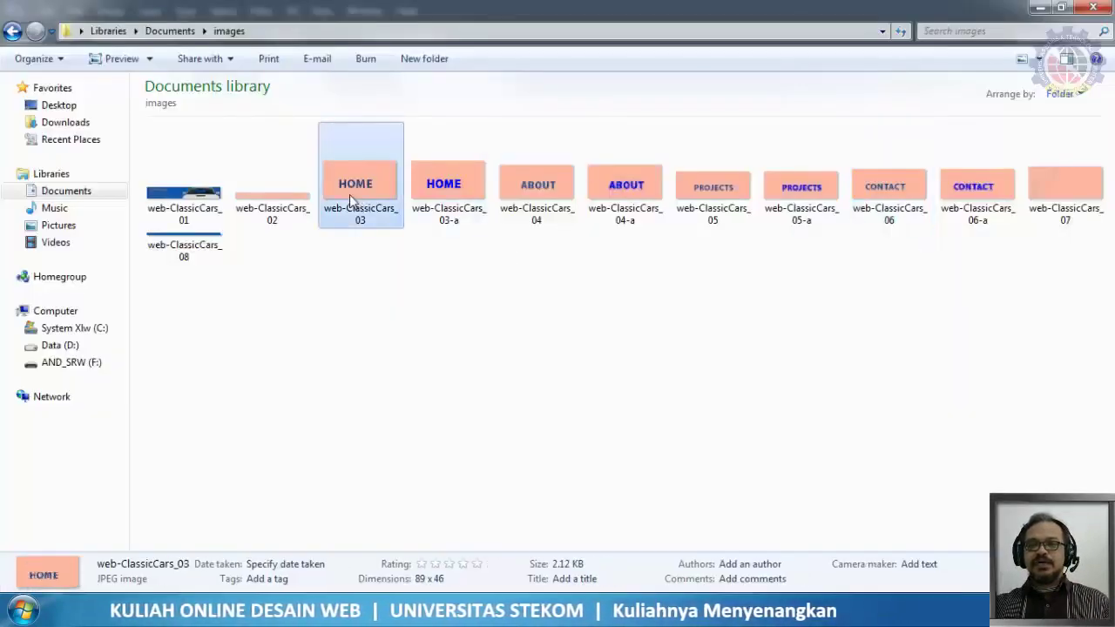
left_click(448, 185)
left_click(352, 192)
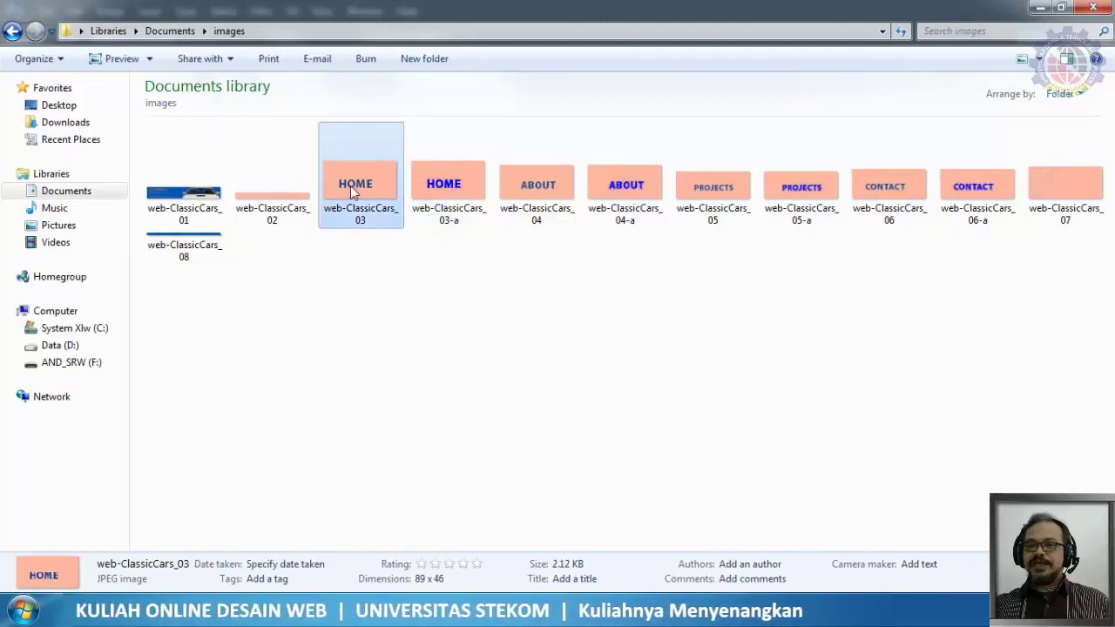
left_click(442, 183)
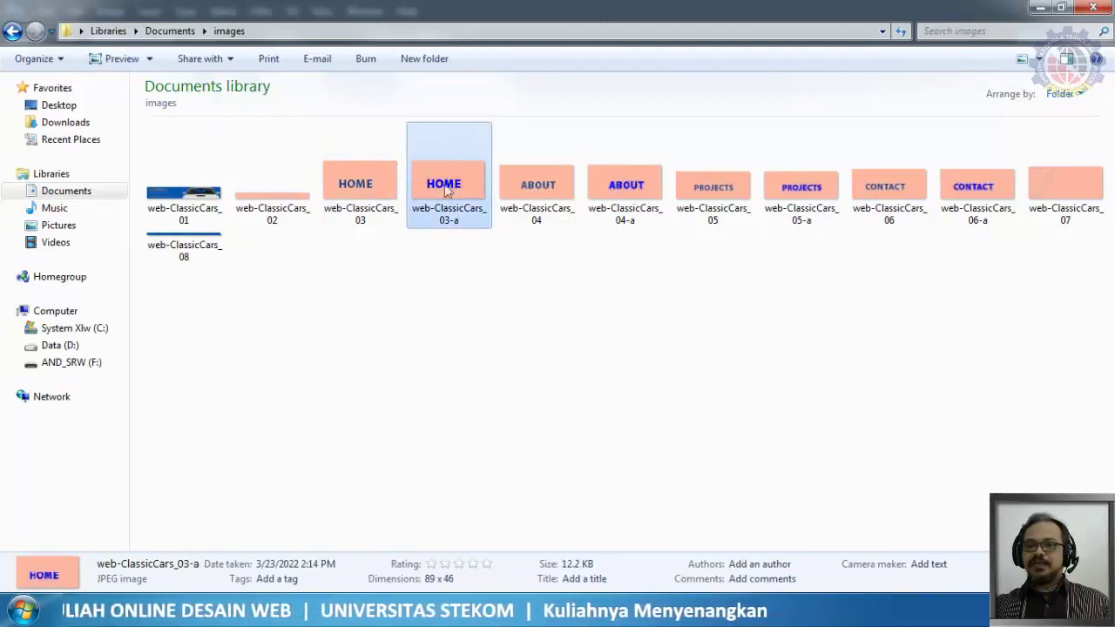
left_click(538, 192)
left_click(609, 191)
left_click(714, 194)
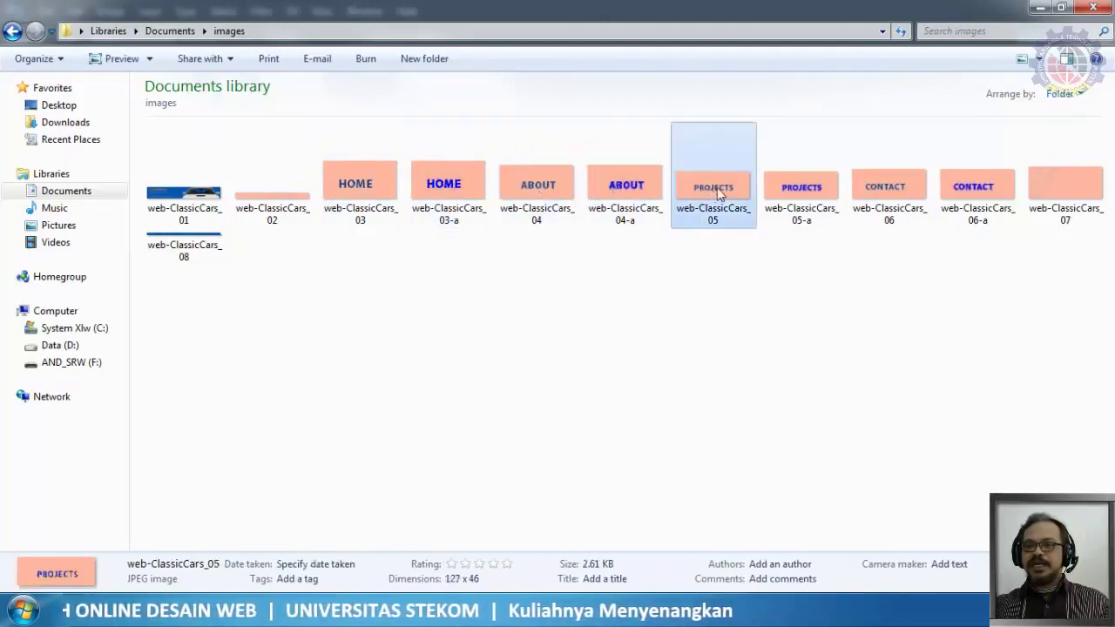
left_click(795, 195)
left_click(877, 194)
left_click(984, 195)
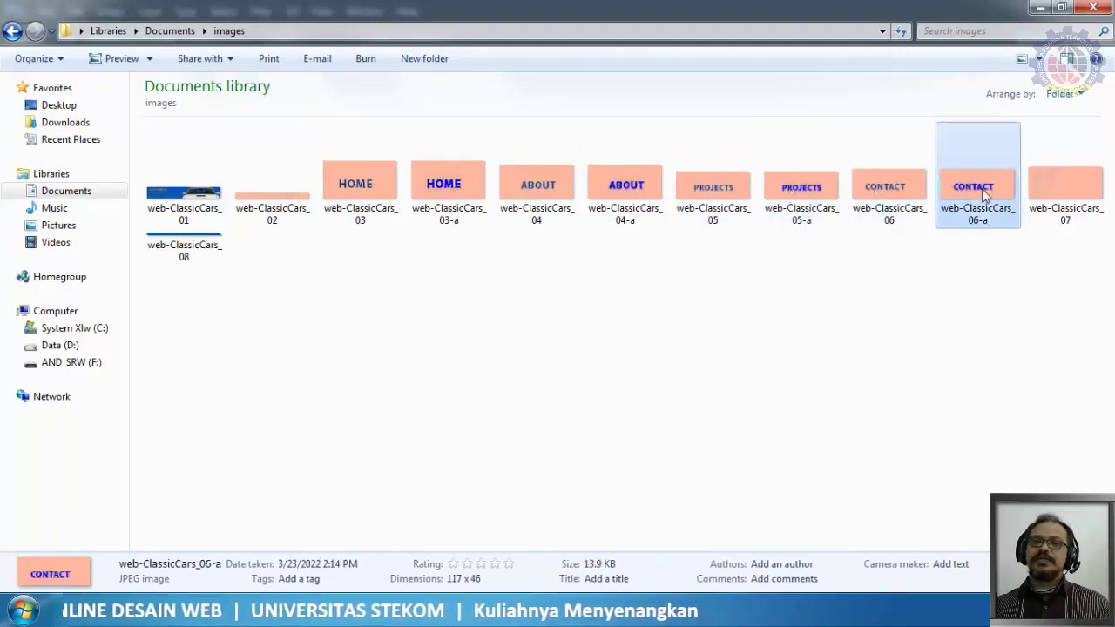
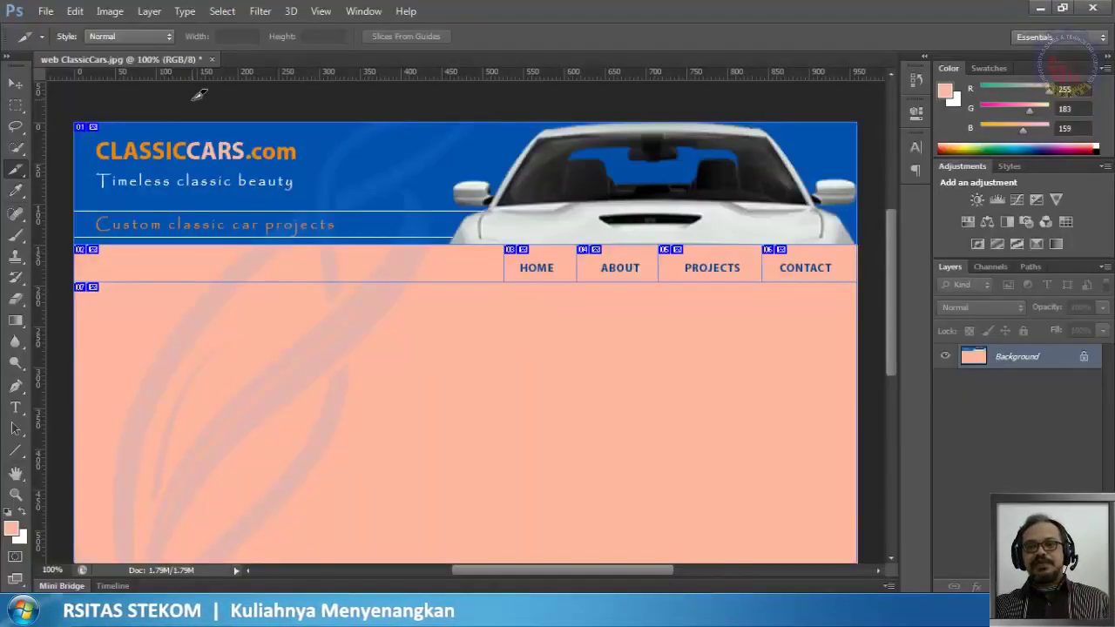
- Save the sliced web ClassicCars.jpg document and exit Photoshop
left_click(46, 10)
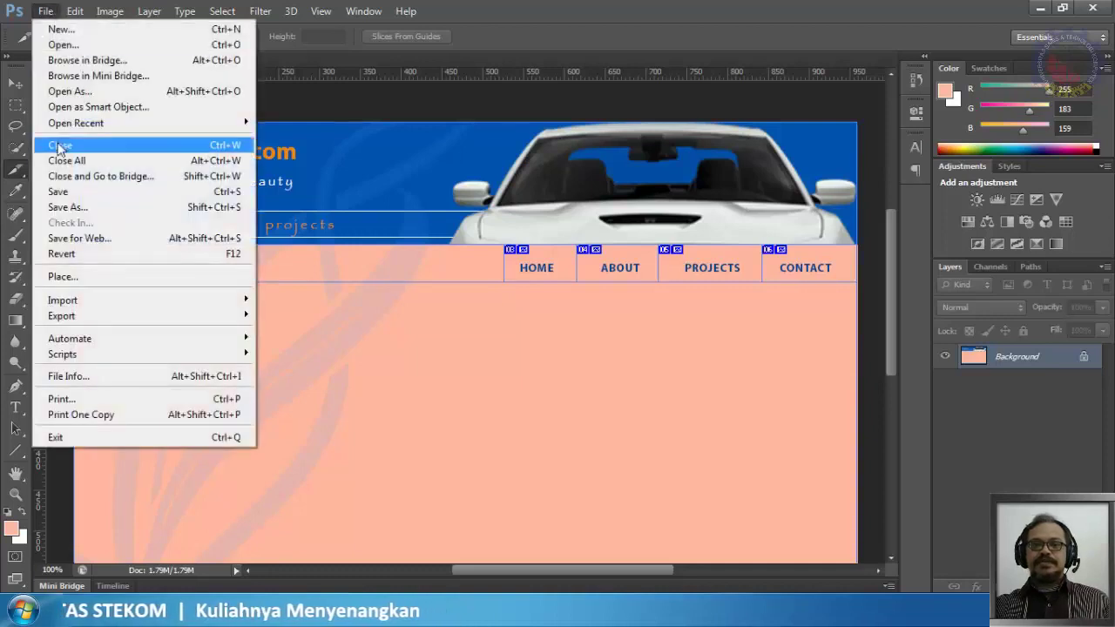
left_click(72, 198)
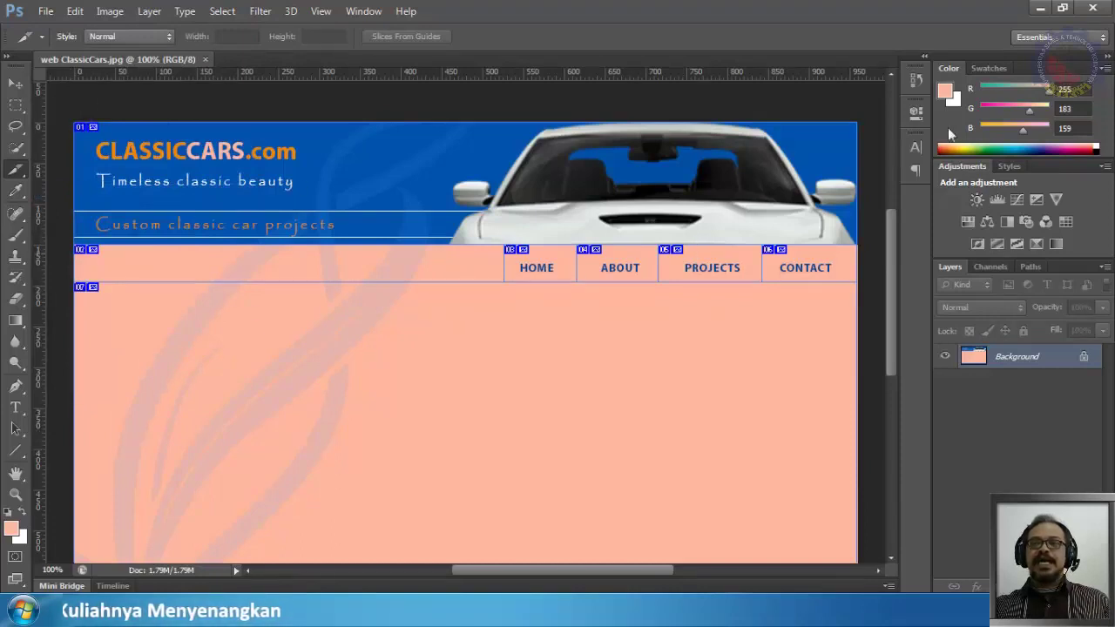
left_click(1092, 7)
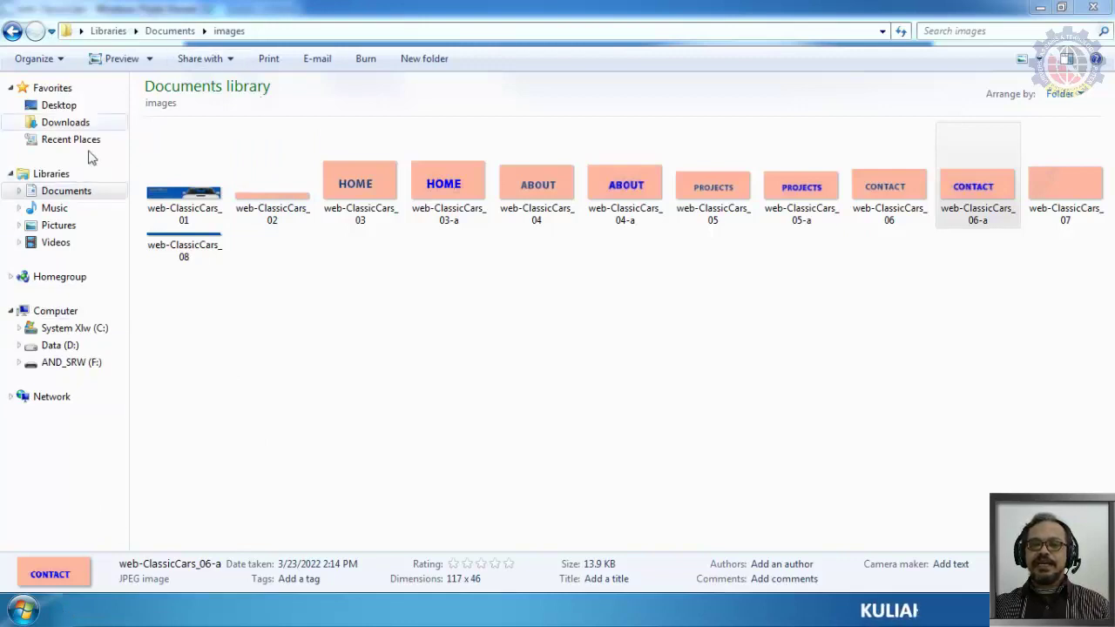
- Open the web-ClassicCars HTML file from the Documents library in Adobe Dreamweaver CS6, accepting the default editor file types
left_click(72, 194)
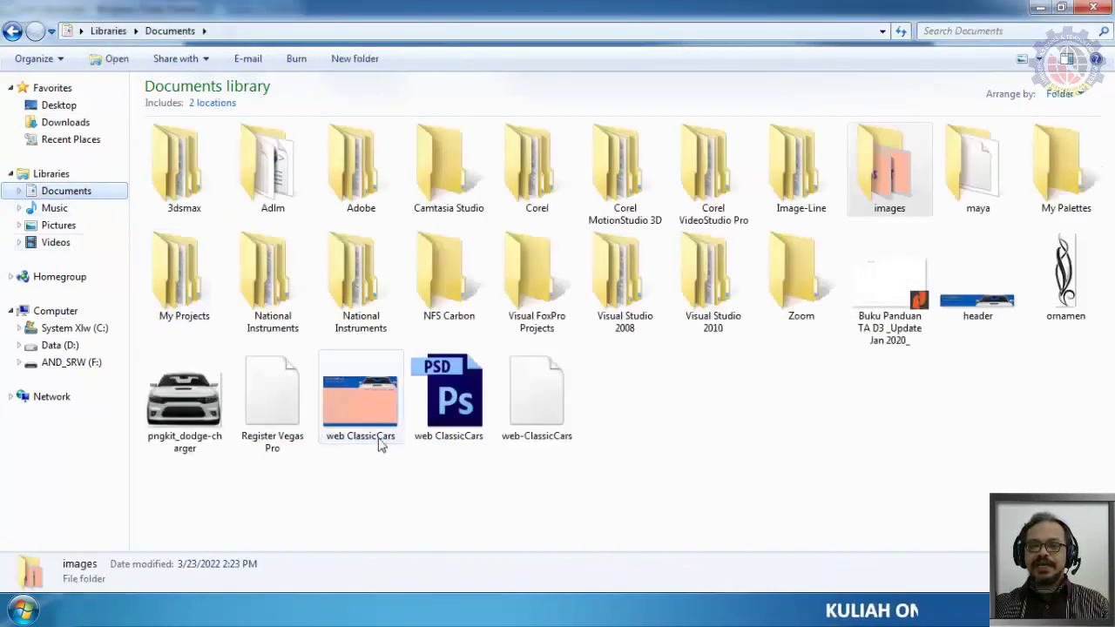
left_click(540, 436)
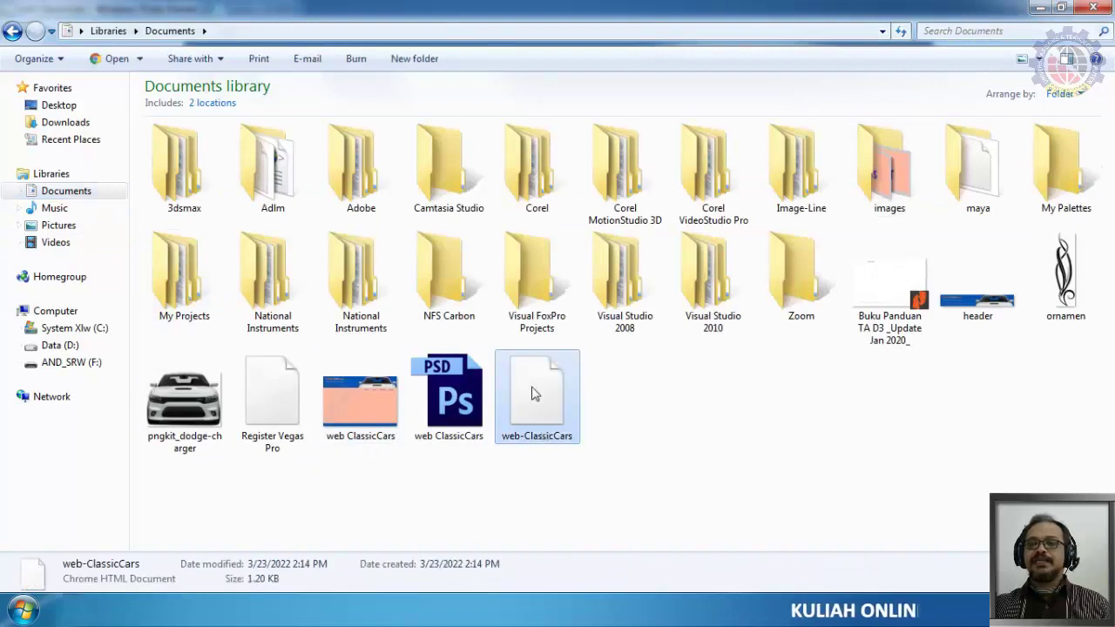
right_click(535, 394)
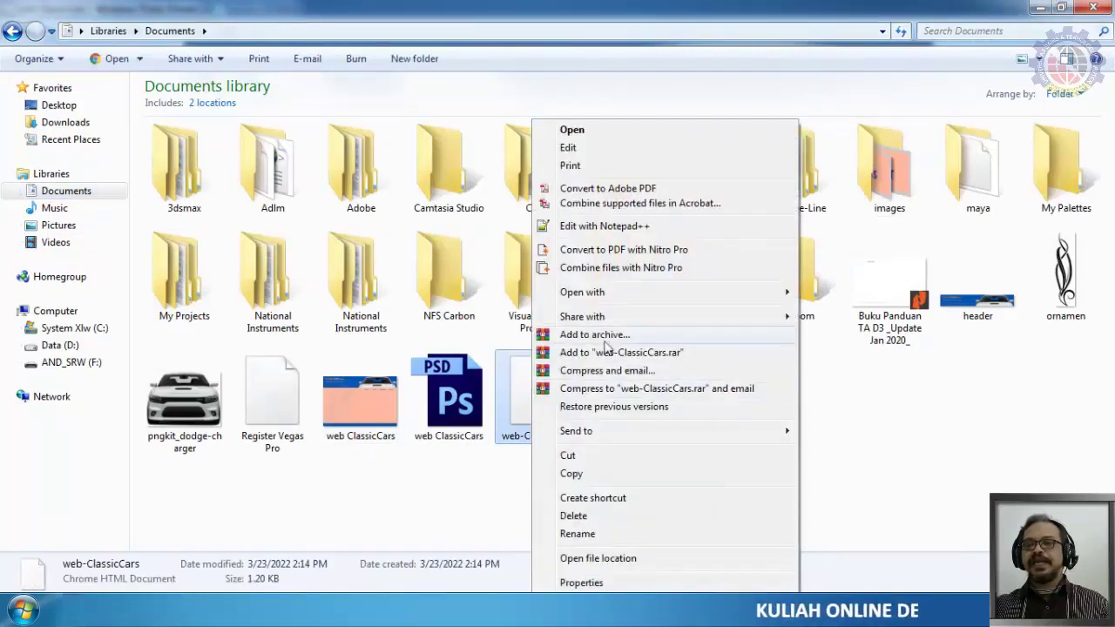
mouse_move(608, 296)
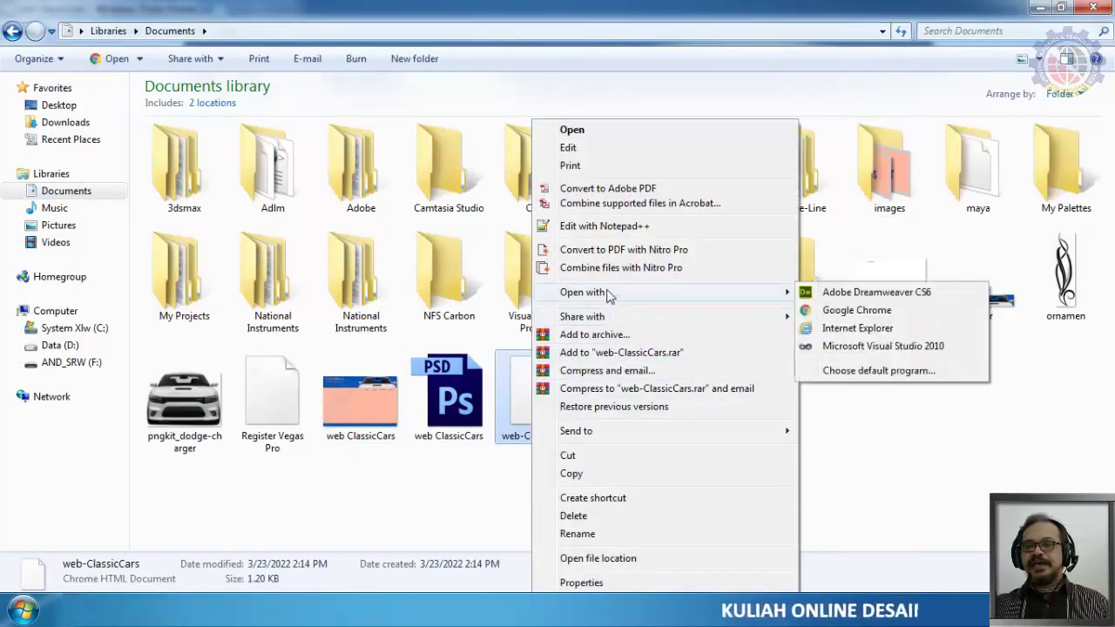
left_click(876, 293)
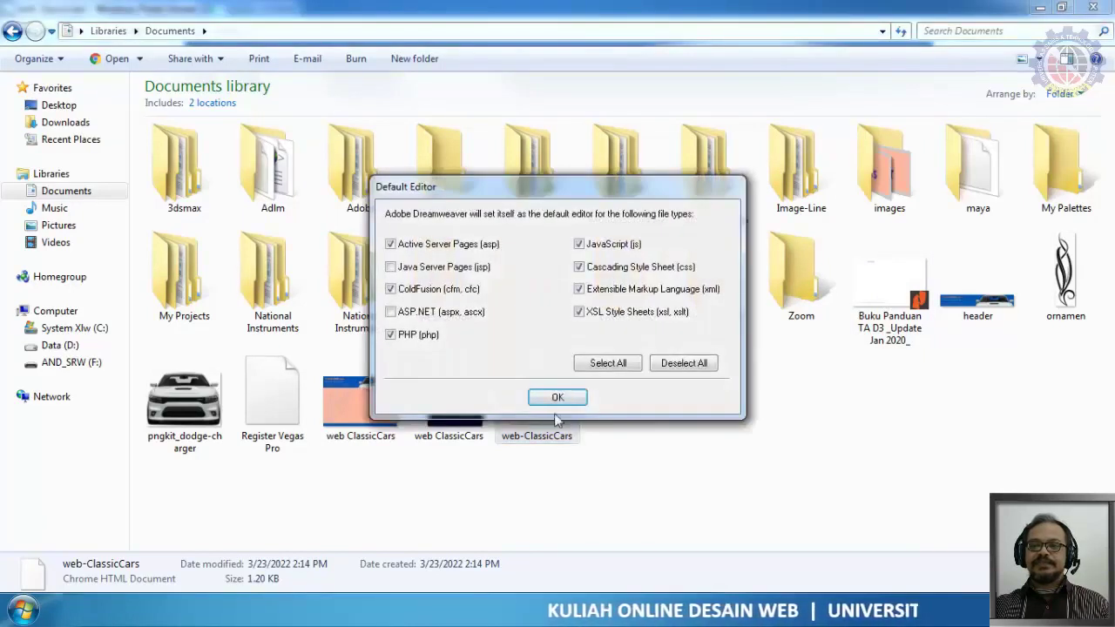
left_click(555, 399)
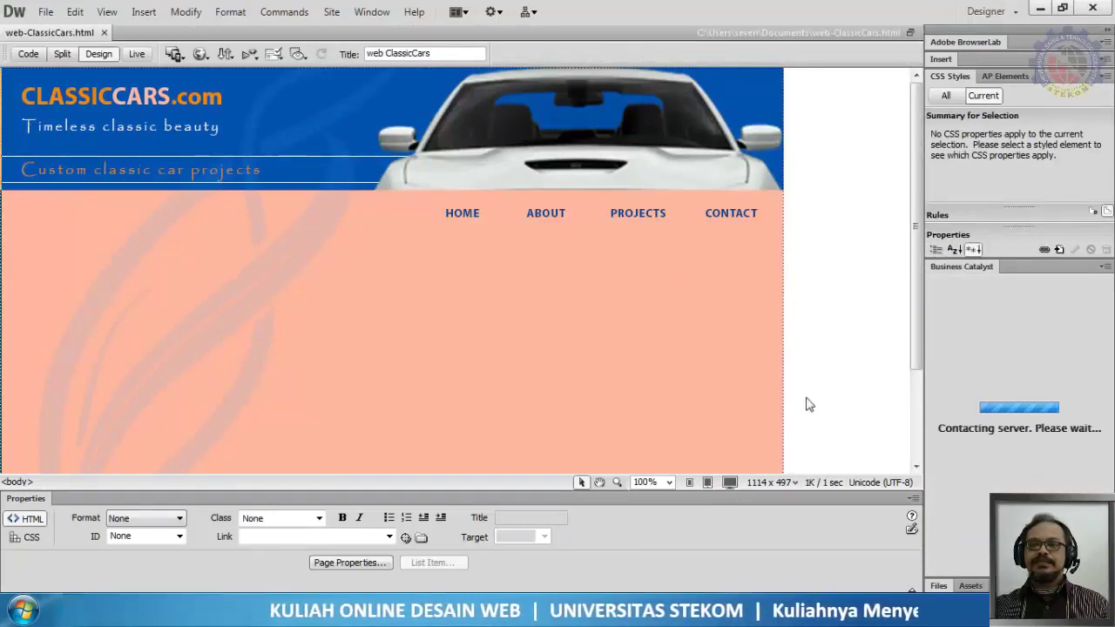
- Select the whole page table and set its alignment to Center
left_click(781, 399)
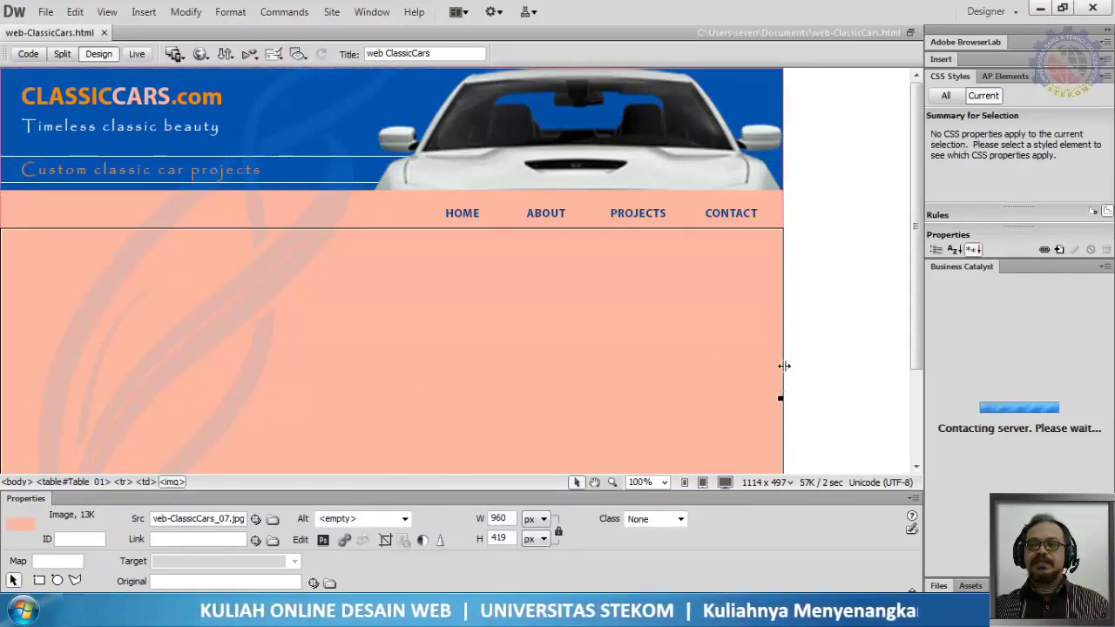
left_click(784, 366)
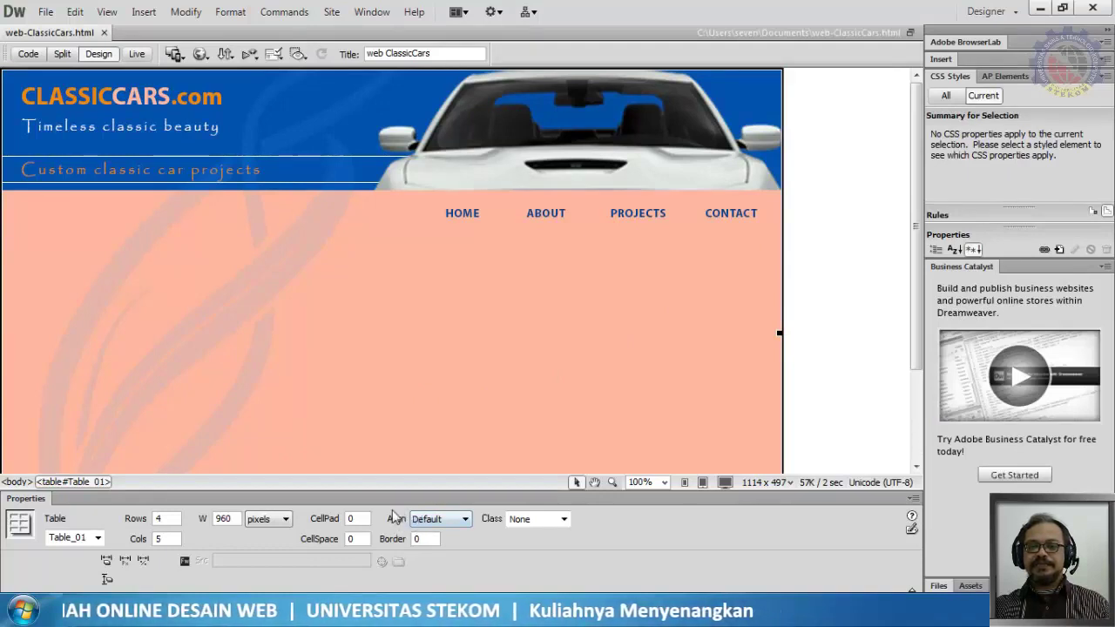
left_click(466, 521)
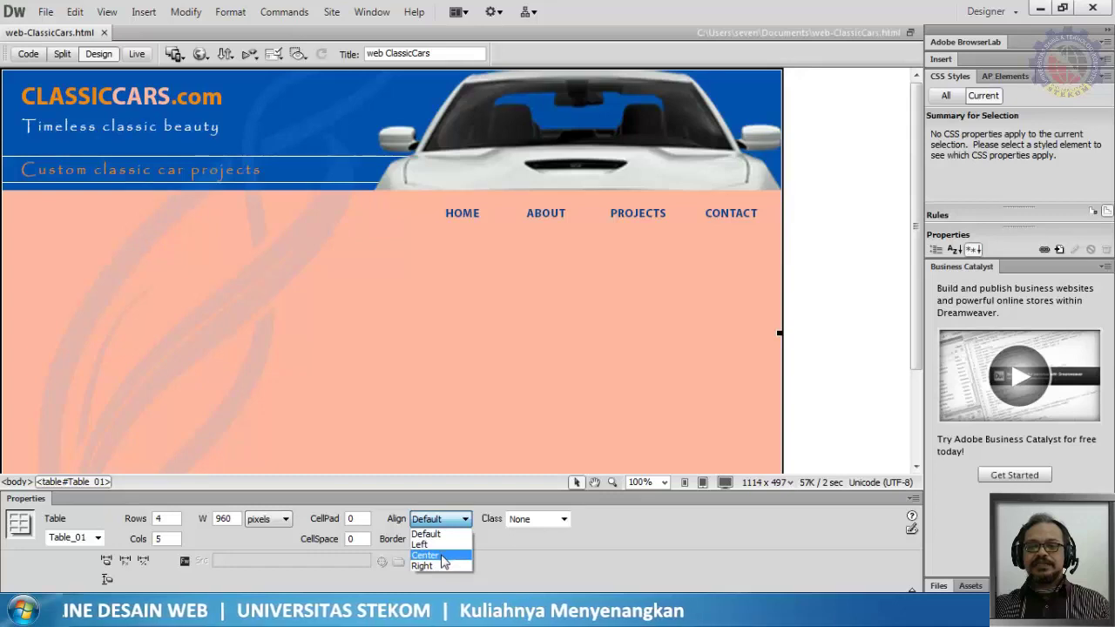
left_click(443, 556)
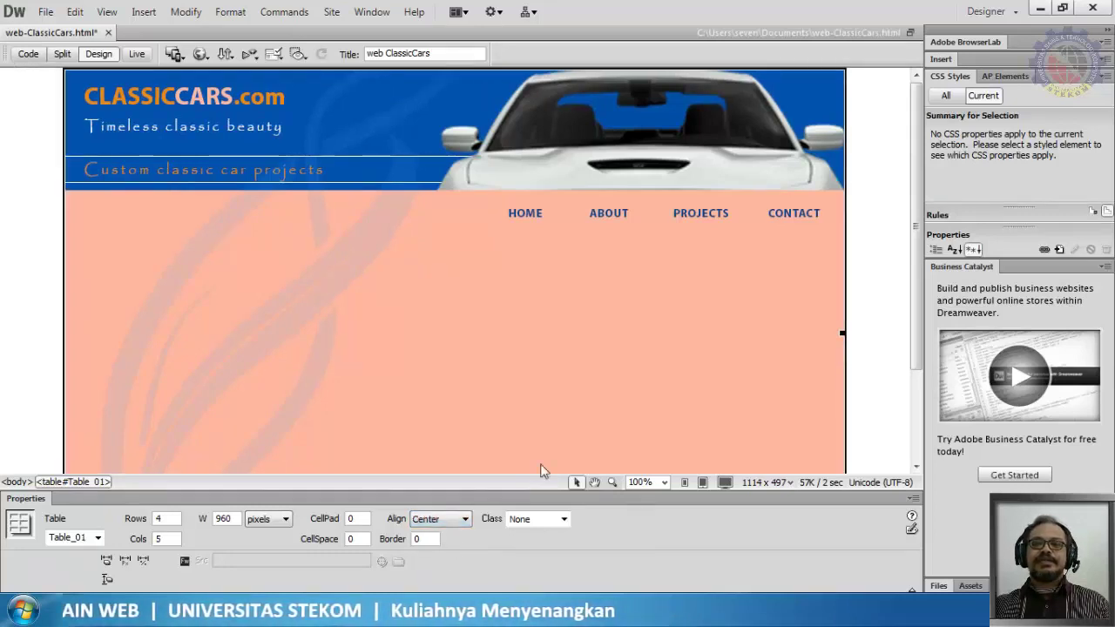
- Delete the HOME button image and start a rollover image named home in its emptied table cell
left_click(528, 216)
left_click(540, 214)
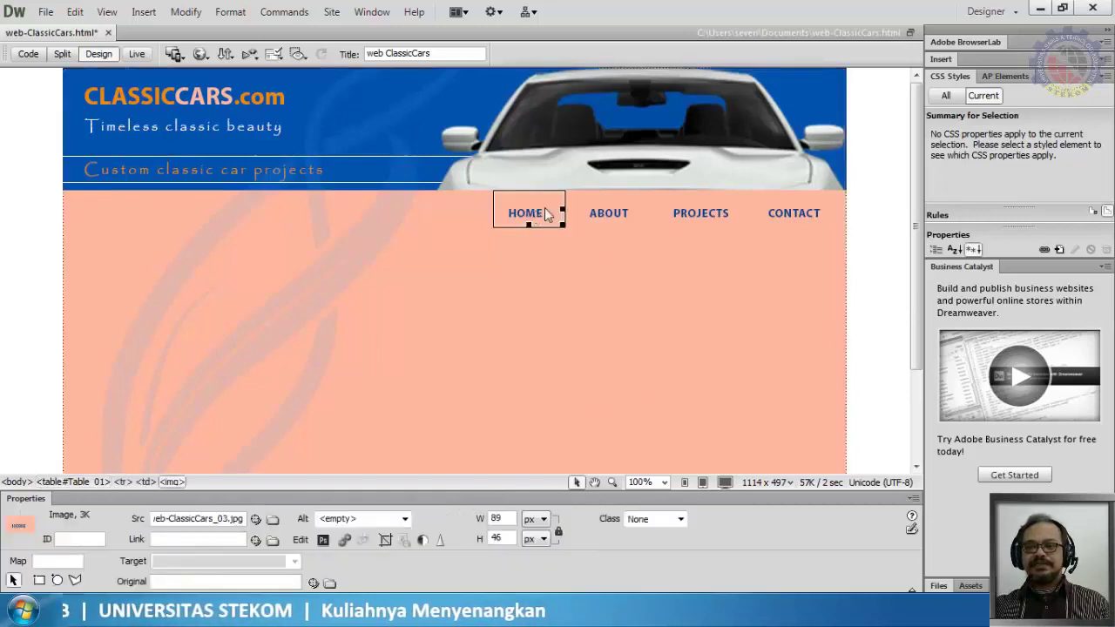
left_click(523, 217)
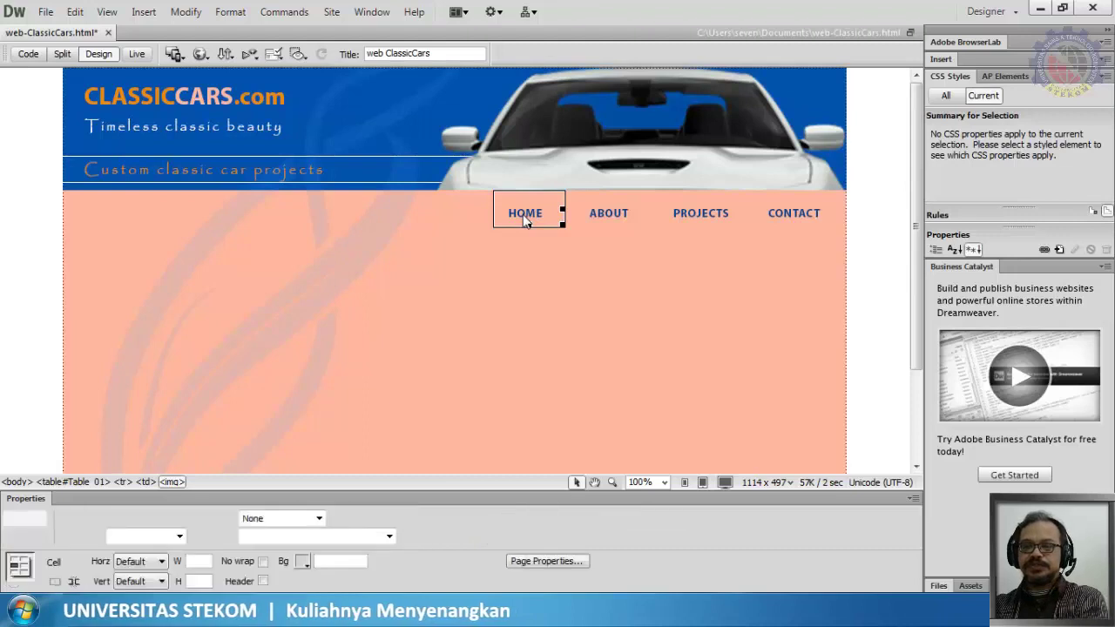
key("Delete")
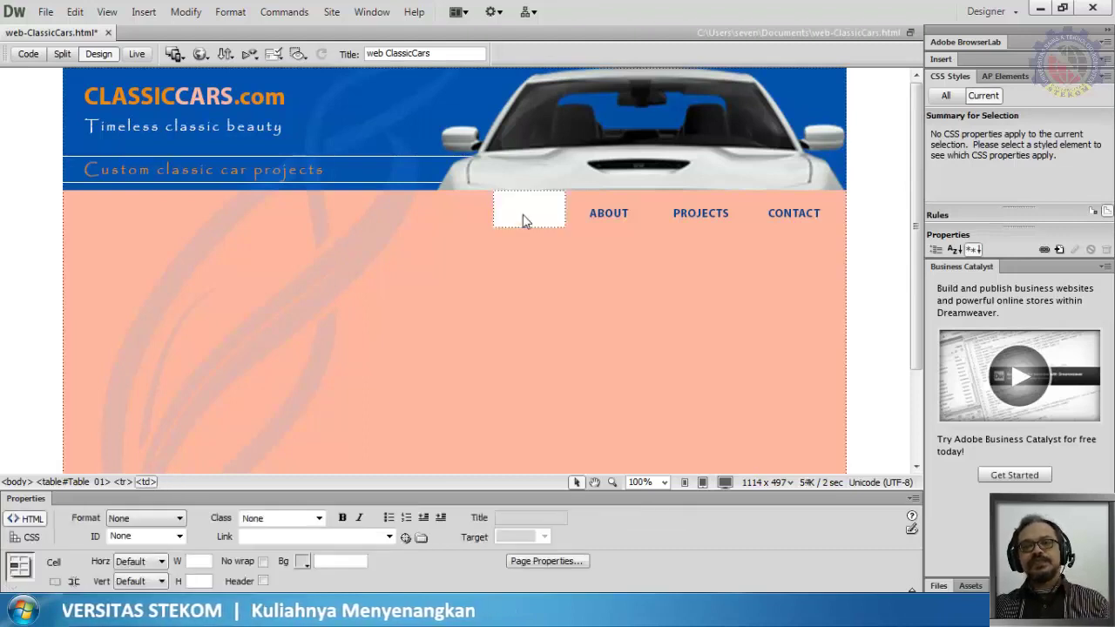
left_click(142, 13)
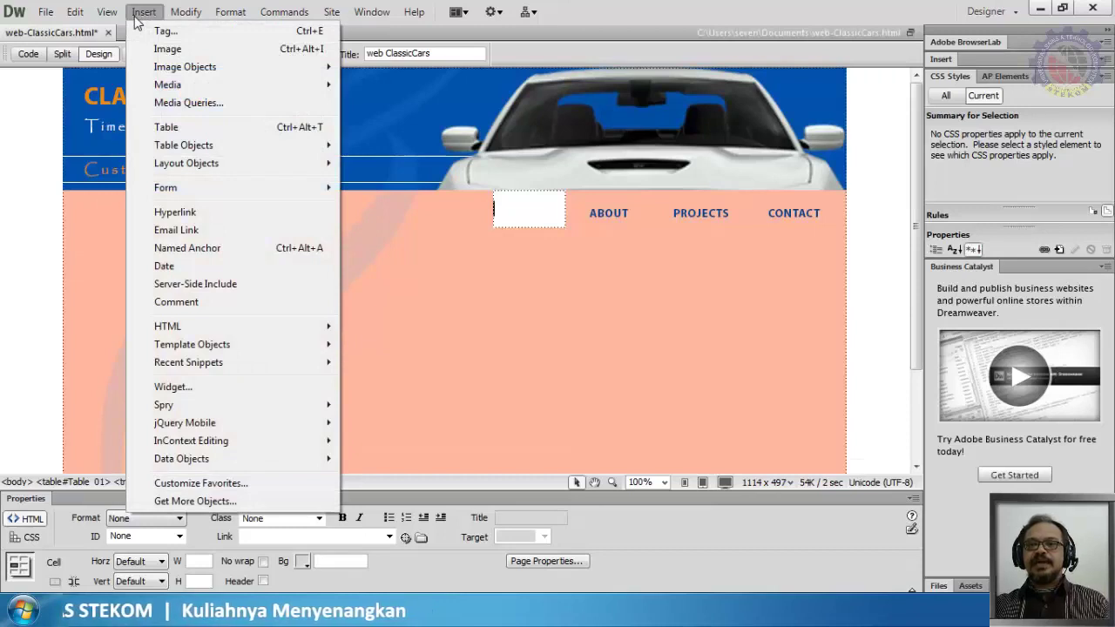
mouse_move(181, 68)
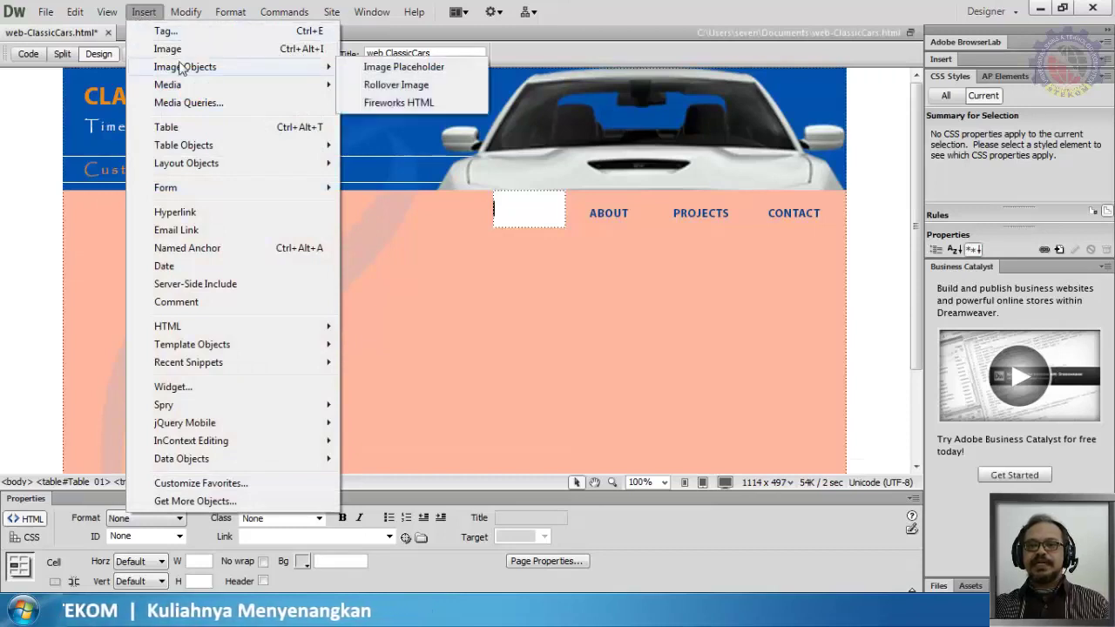
left_click(401, 87)
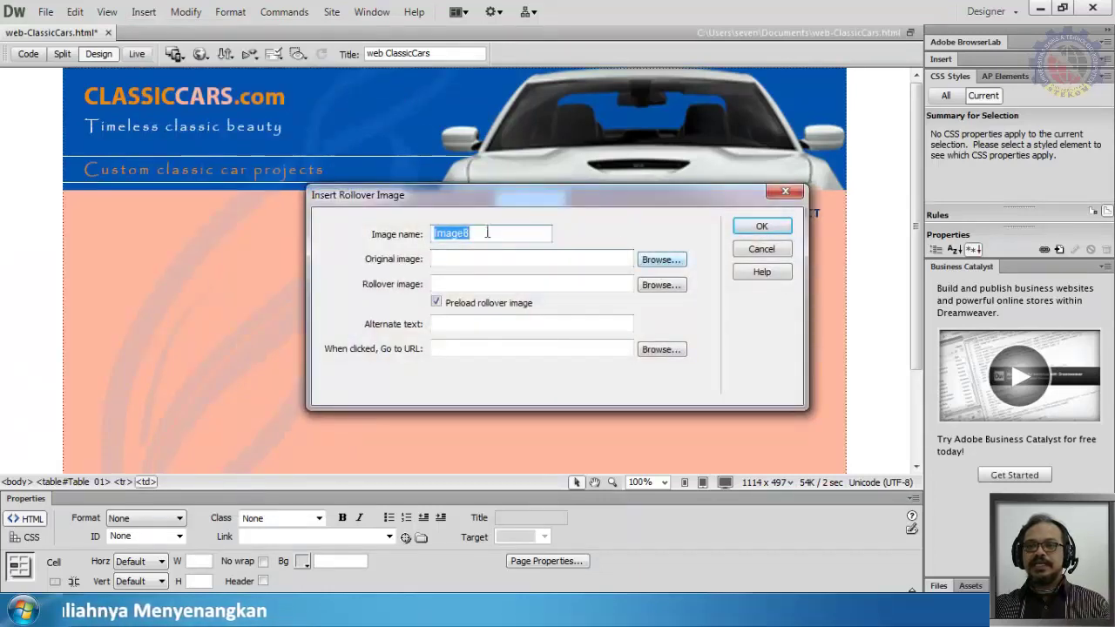
type("home")
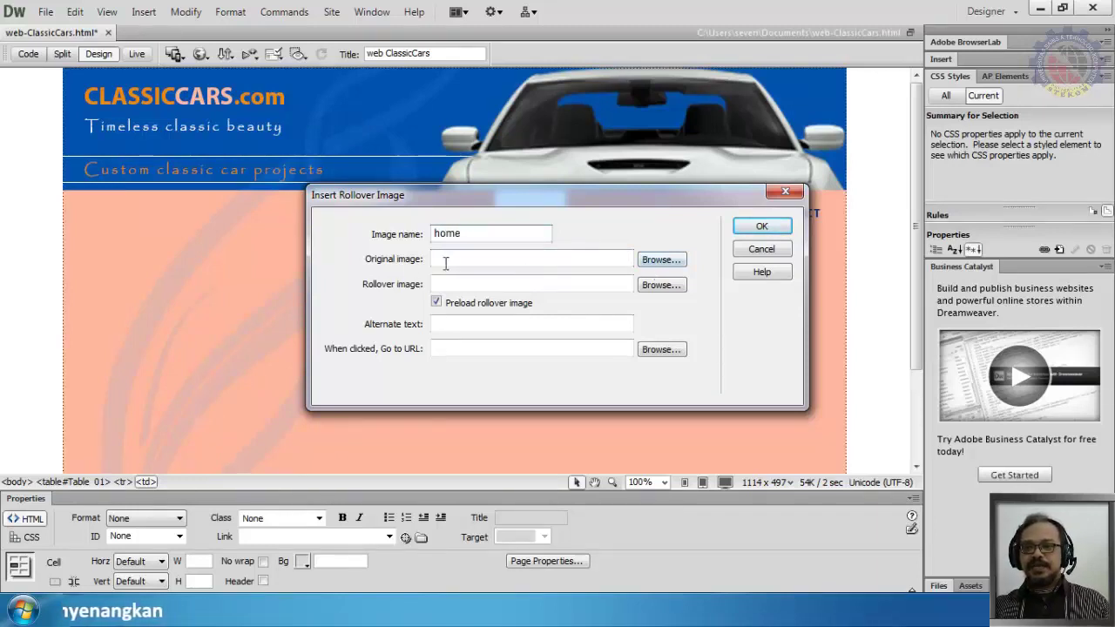
- Choose web-ClassicCars_03 from the images folder as the original image of the home rollover
left_click(661, 259)
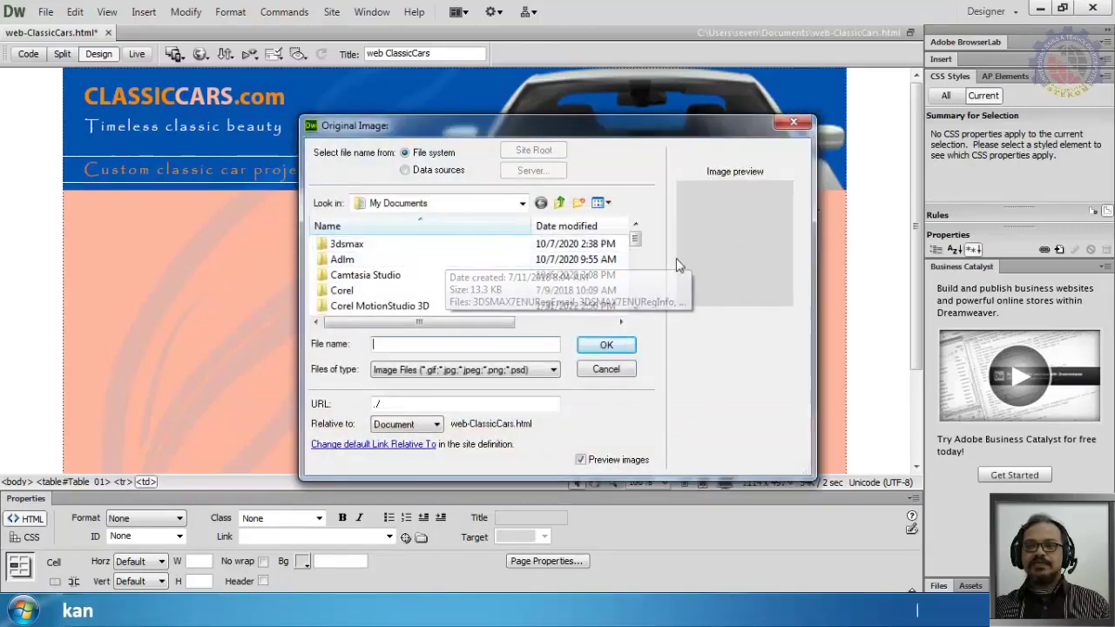
left_click_drag(635, 250, 637, 254)
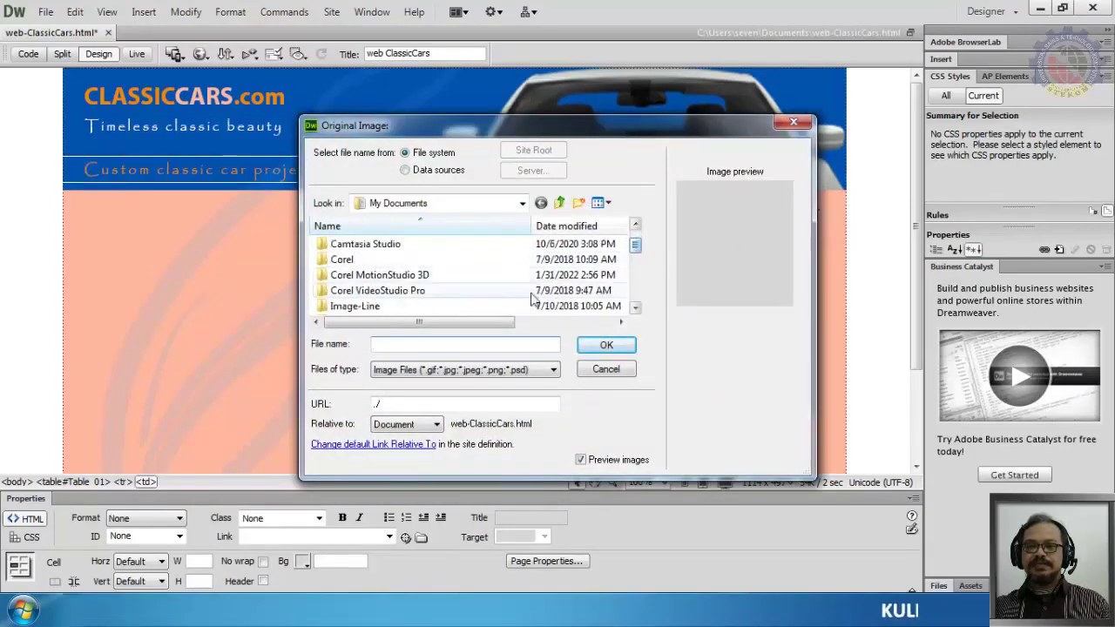
left_click(636, 308)
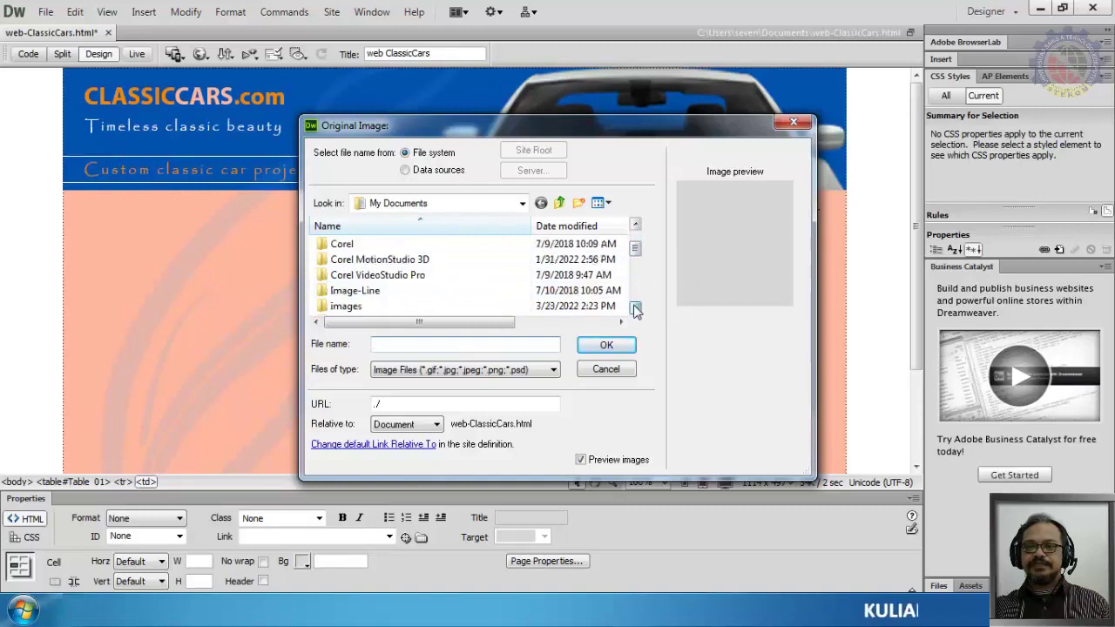
left_click(348, 308)
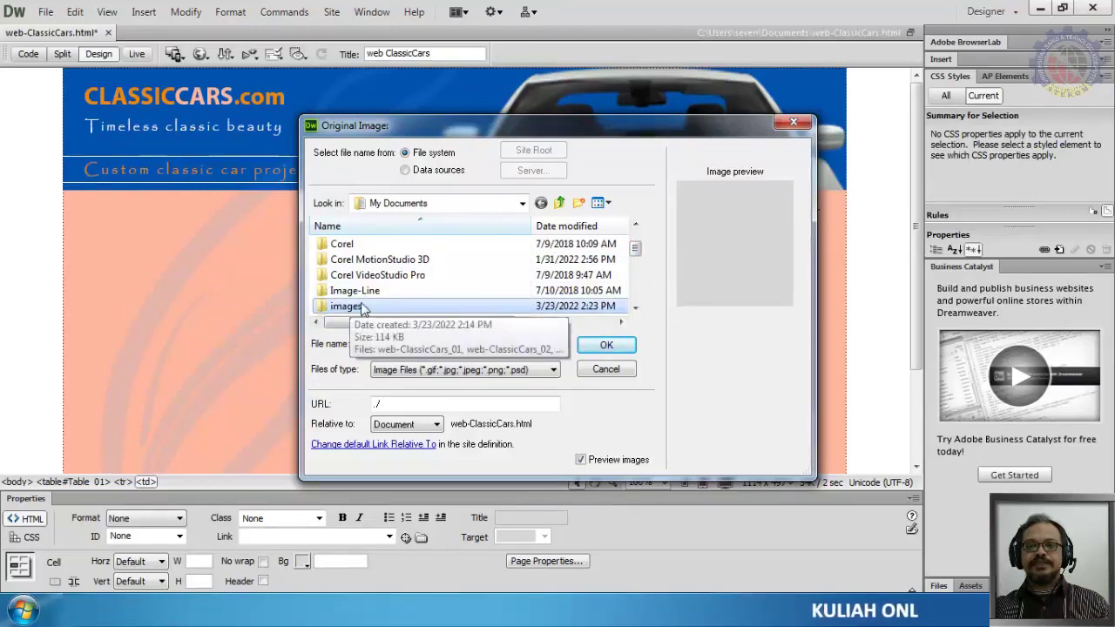
left_click_drag(635, 248, 635, 301)
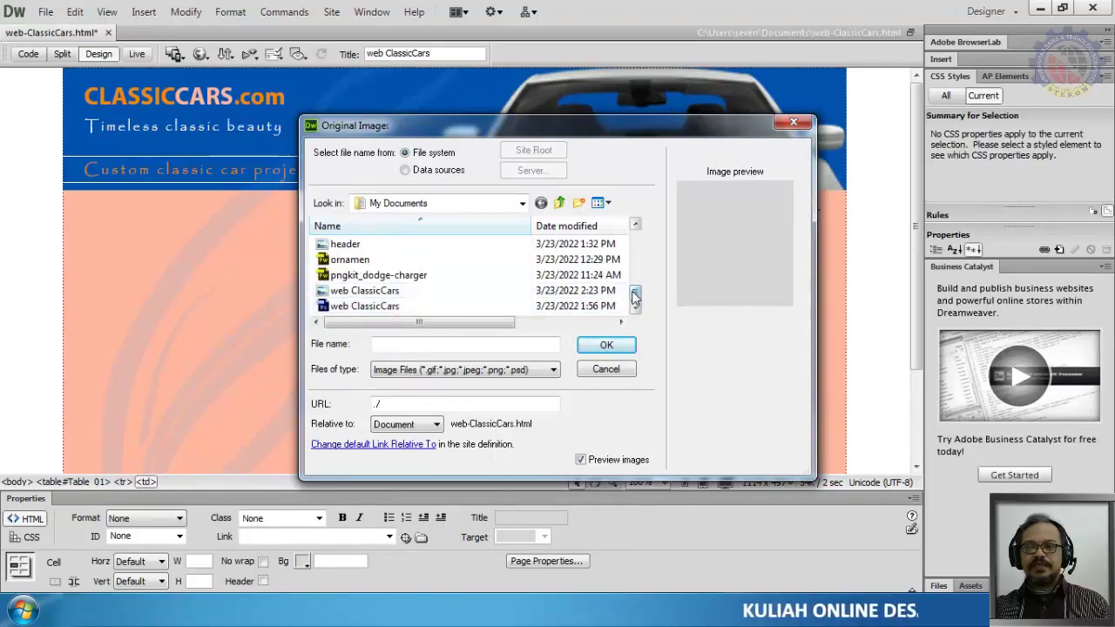
left_click_drag(635, 292, 637, 257)
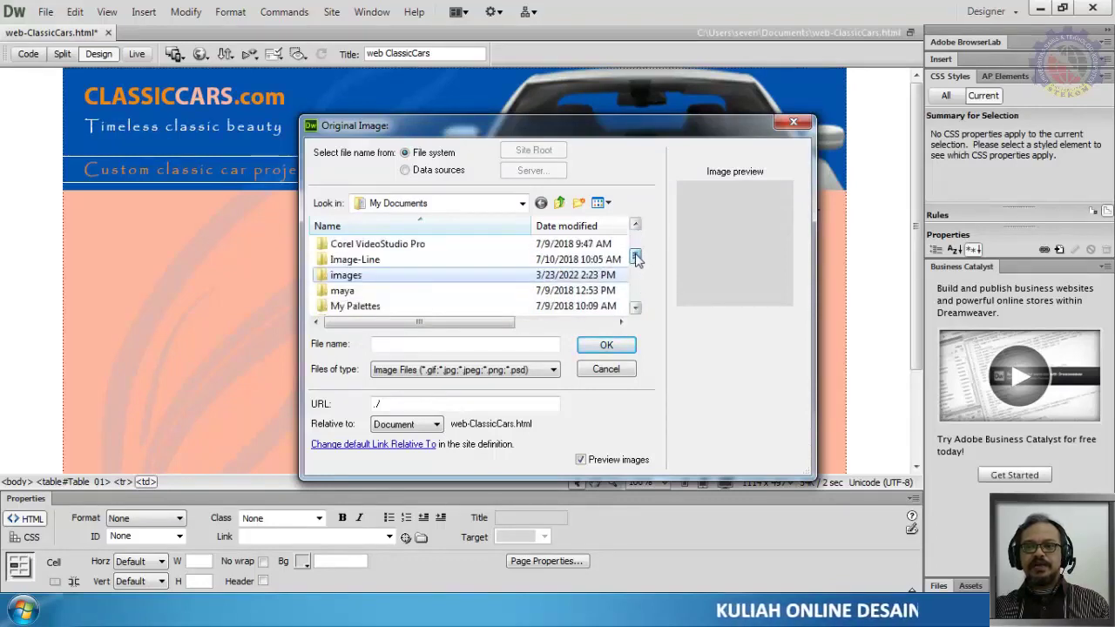
double_click(347, 275)
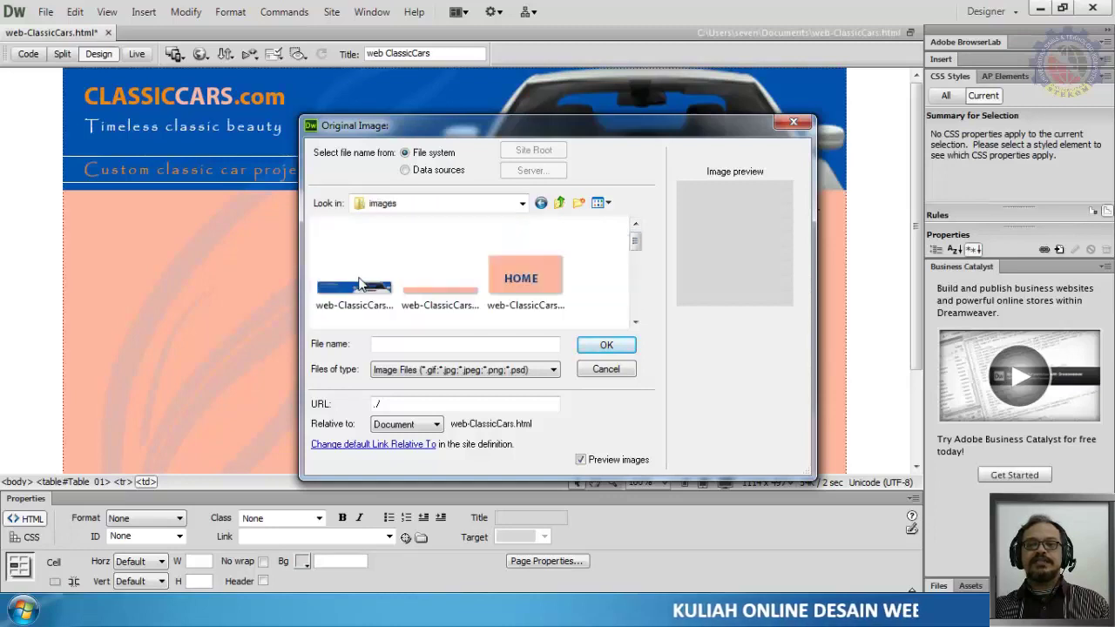
left_click(537, 278)
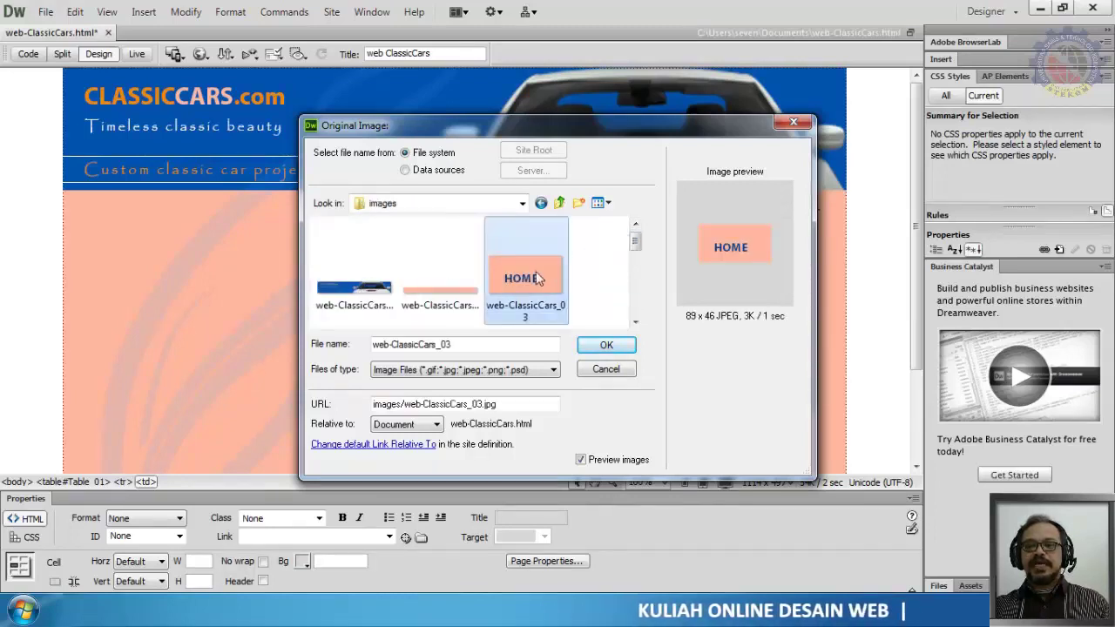
left_click(597, 347)
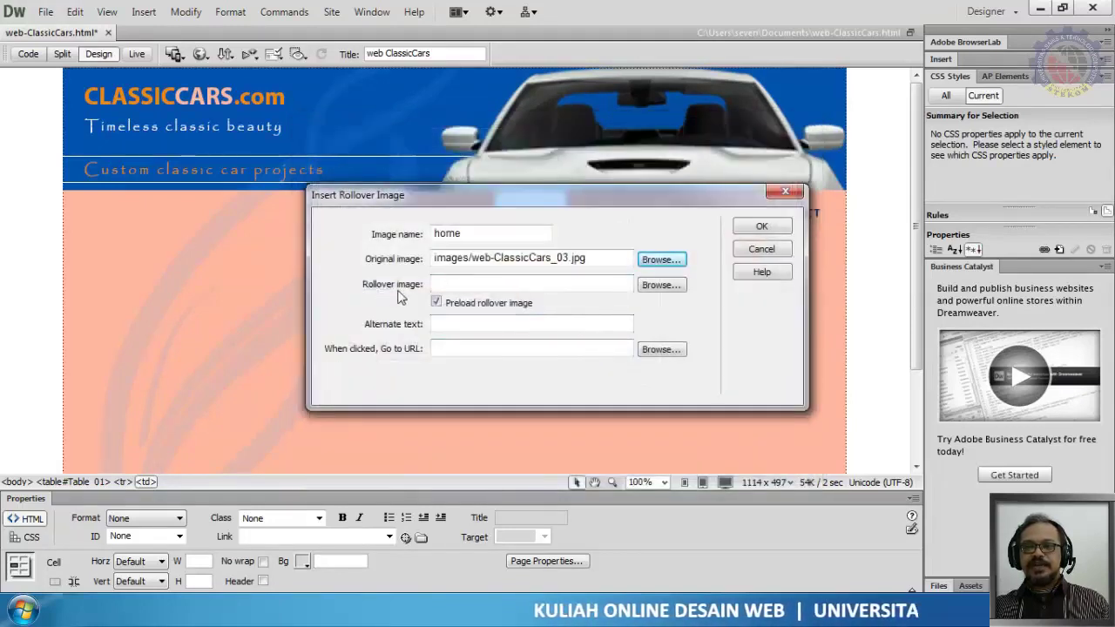
- Choose web-ClassicCars_03-a from the images folder as the rollover image and insert the home rollover
left_click(661, 287)
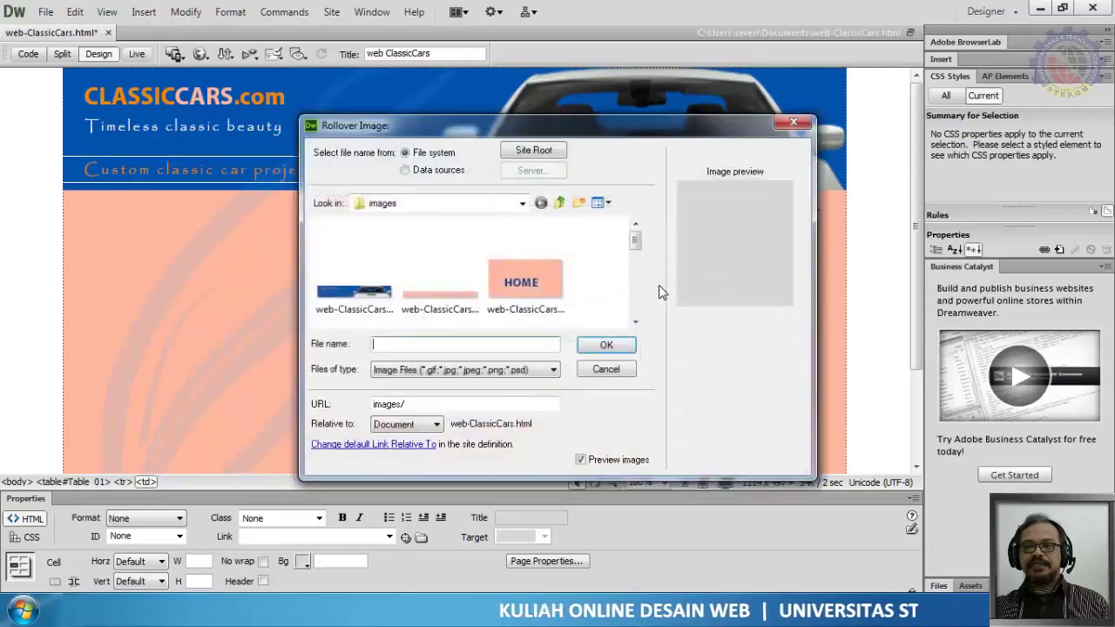
left_click(635, 322)
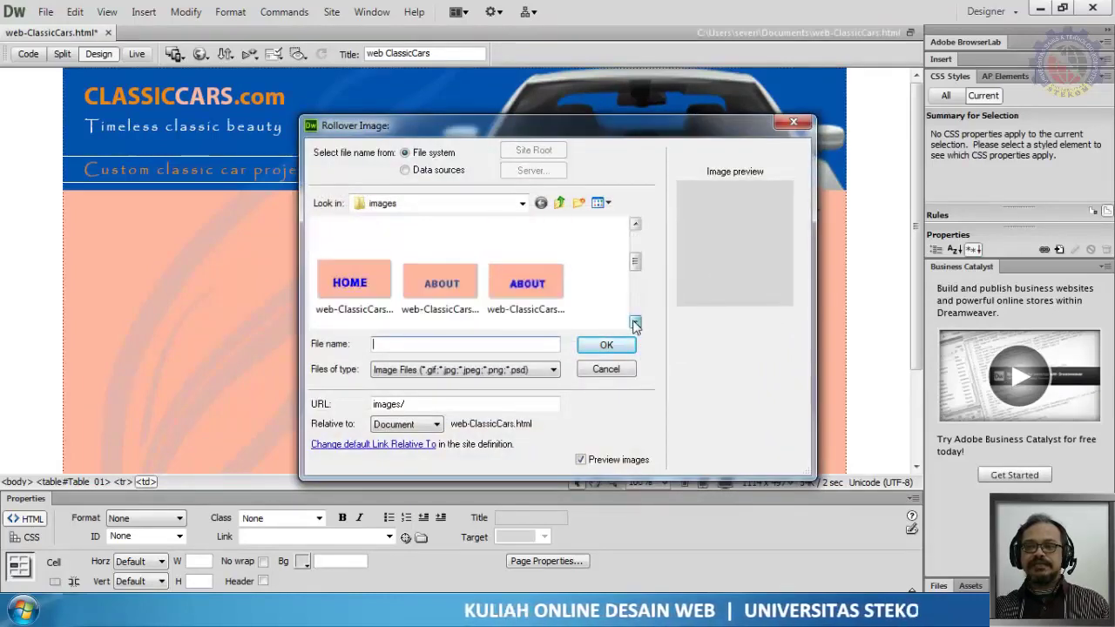
left_click(367, 268)
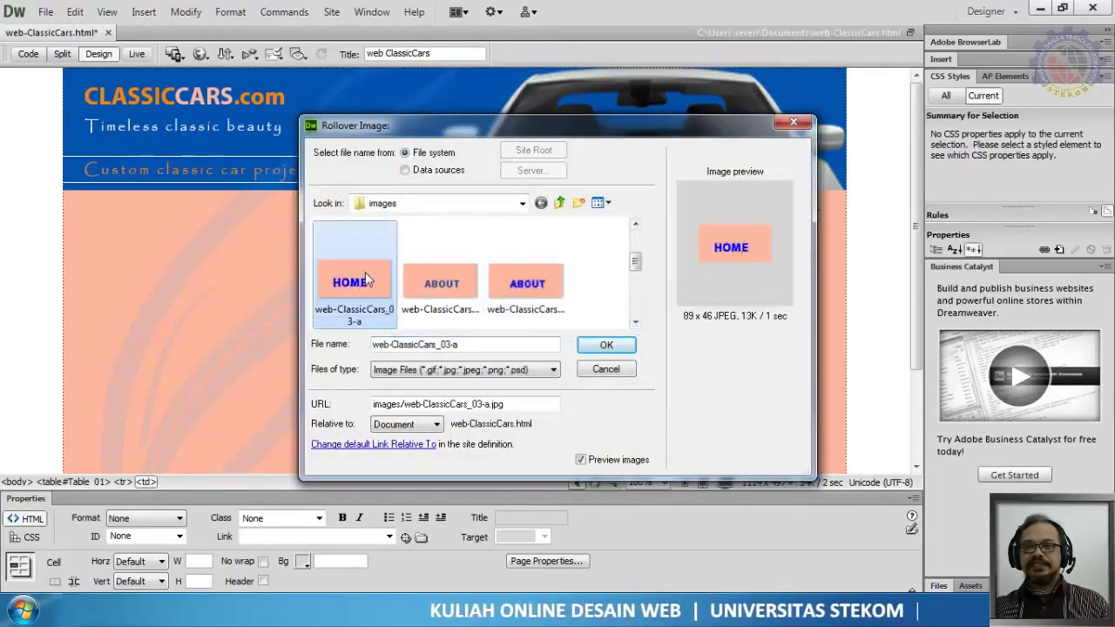
left_click(605, 344)
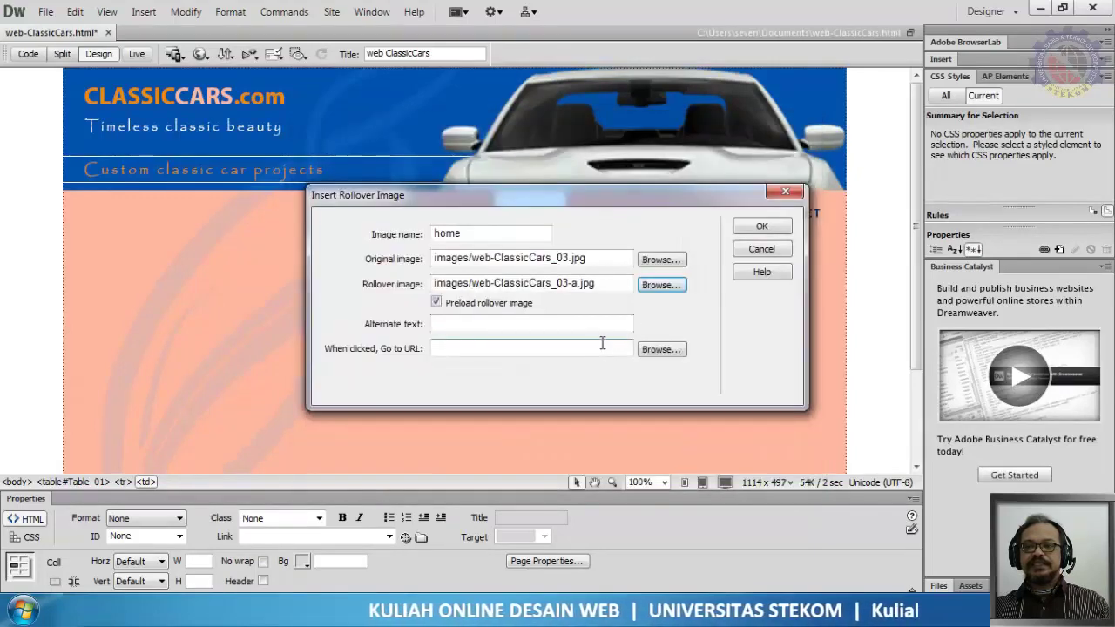
left_click(755, 228)
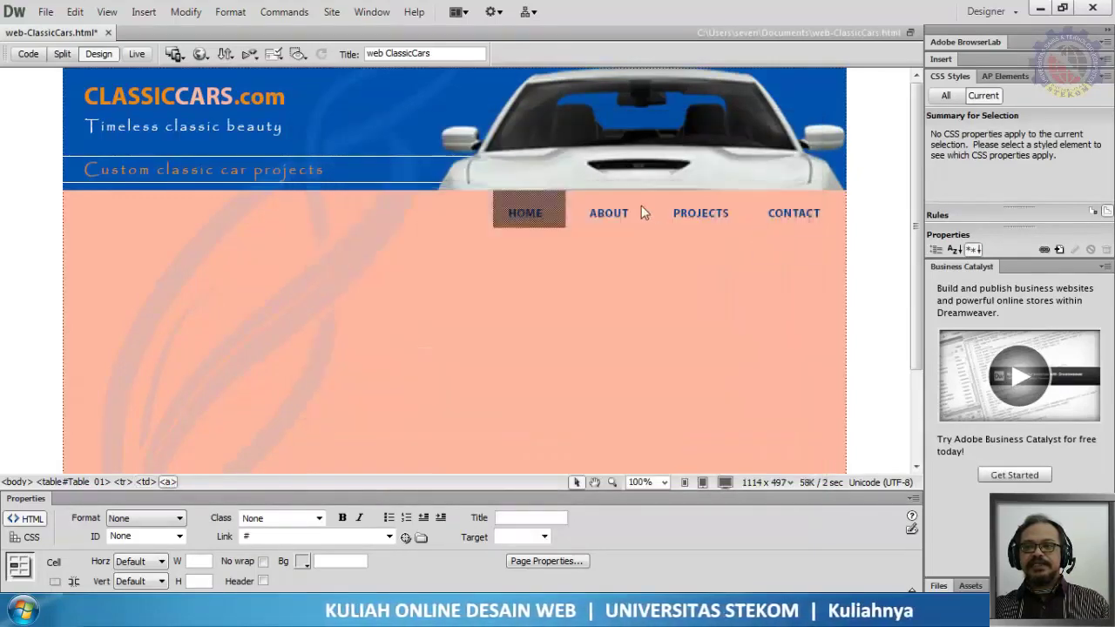
- Delete the ABOUT button image and start a rollover image named about in its emptied table cell
left_click(606, 214)
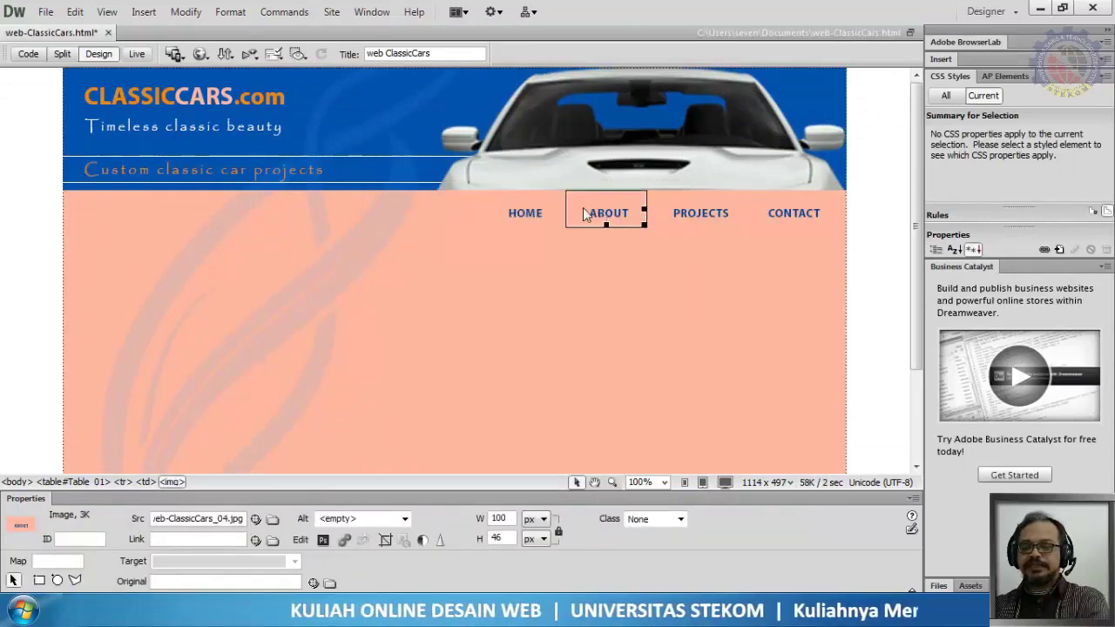
key("Delete")
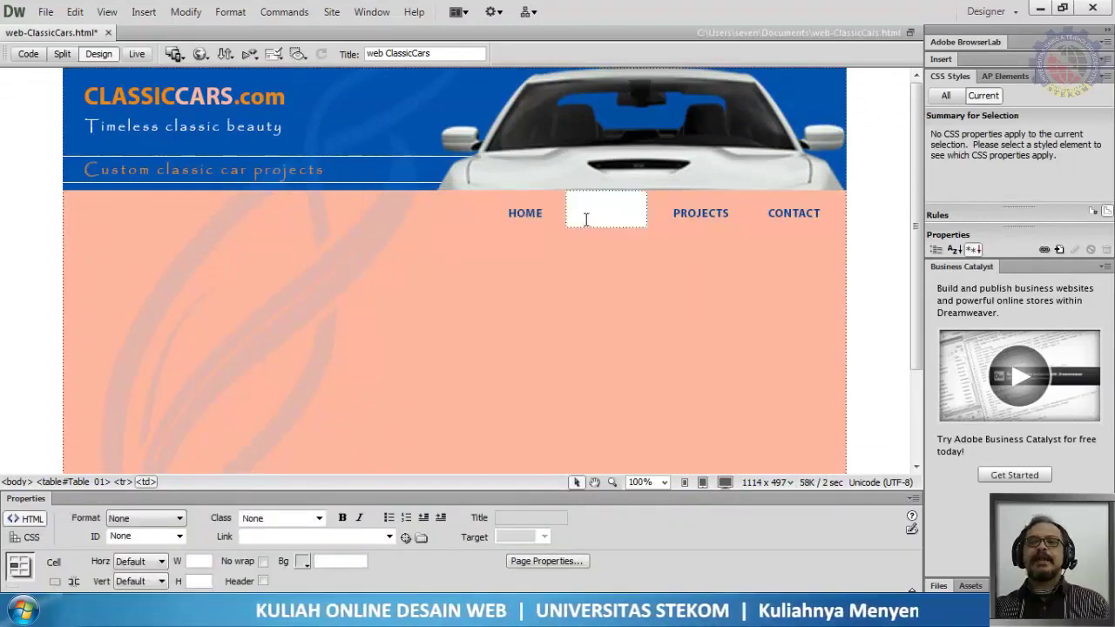
left_click(133, 12)
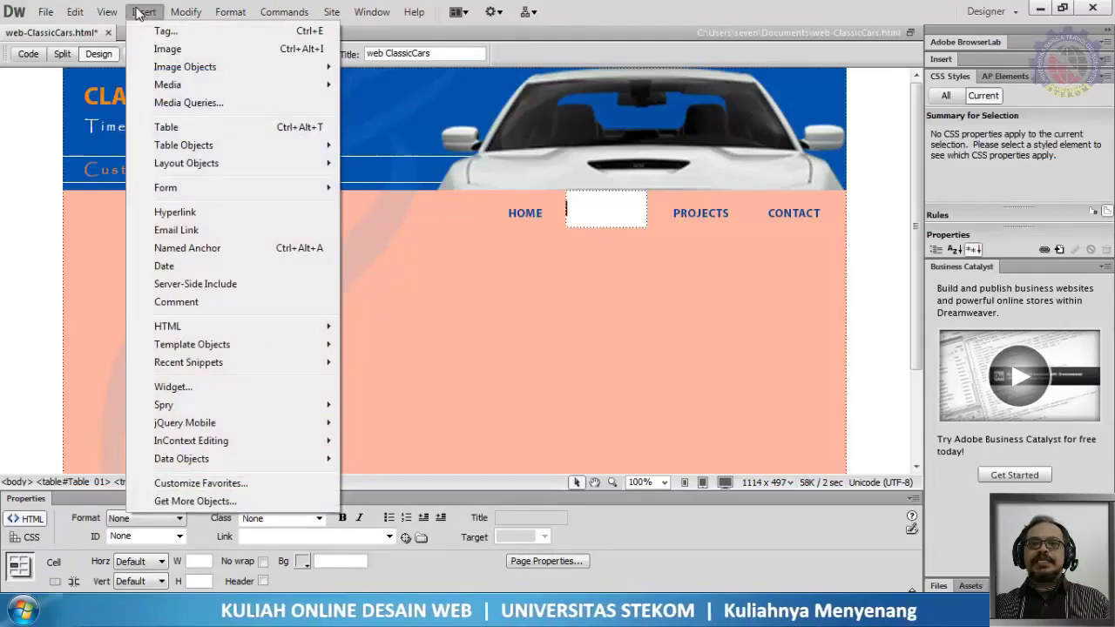
mouse_move(275, 69)
left_click(416, 85)
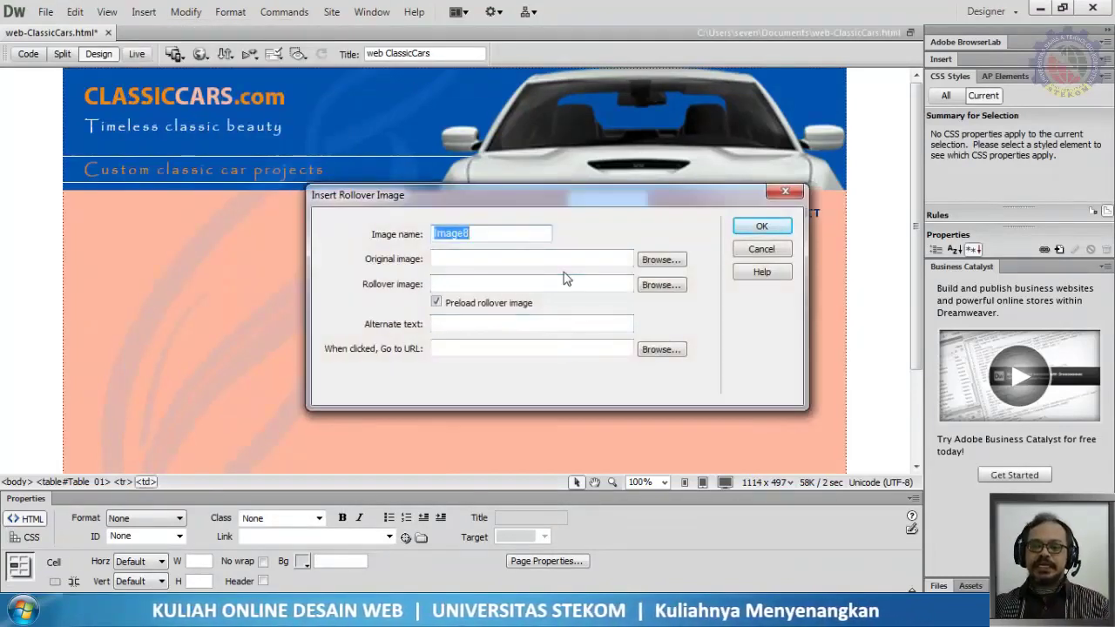
type("about")
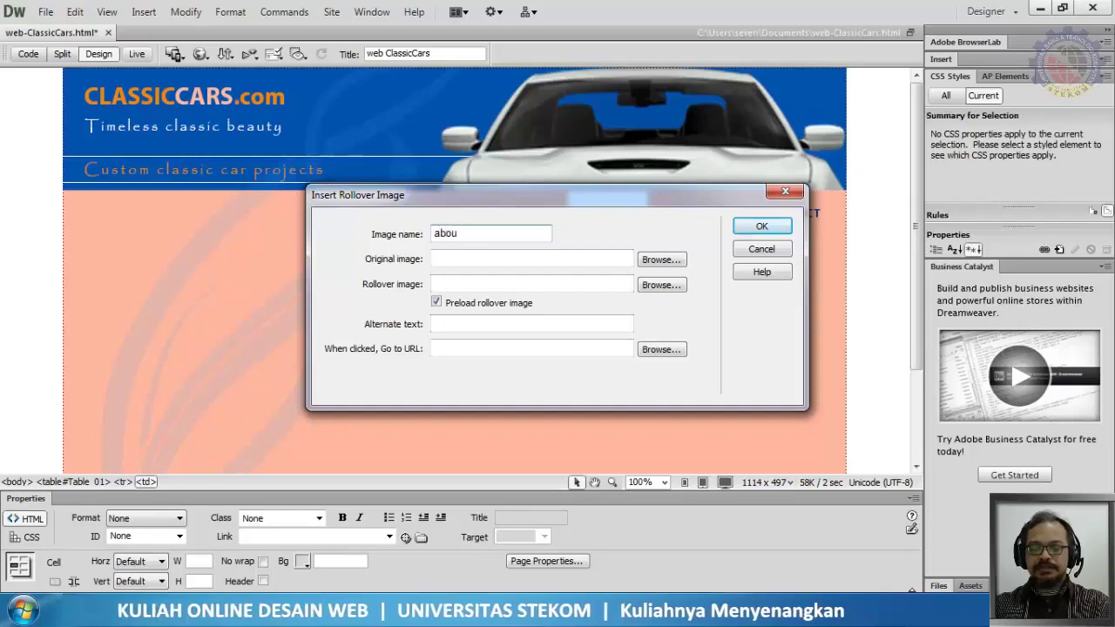
- Choose web-ClassicCars_04 from the images folder as the original image of the about rollover
left_click(662, 260)
scroll(635, 314, "down", 1)
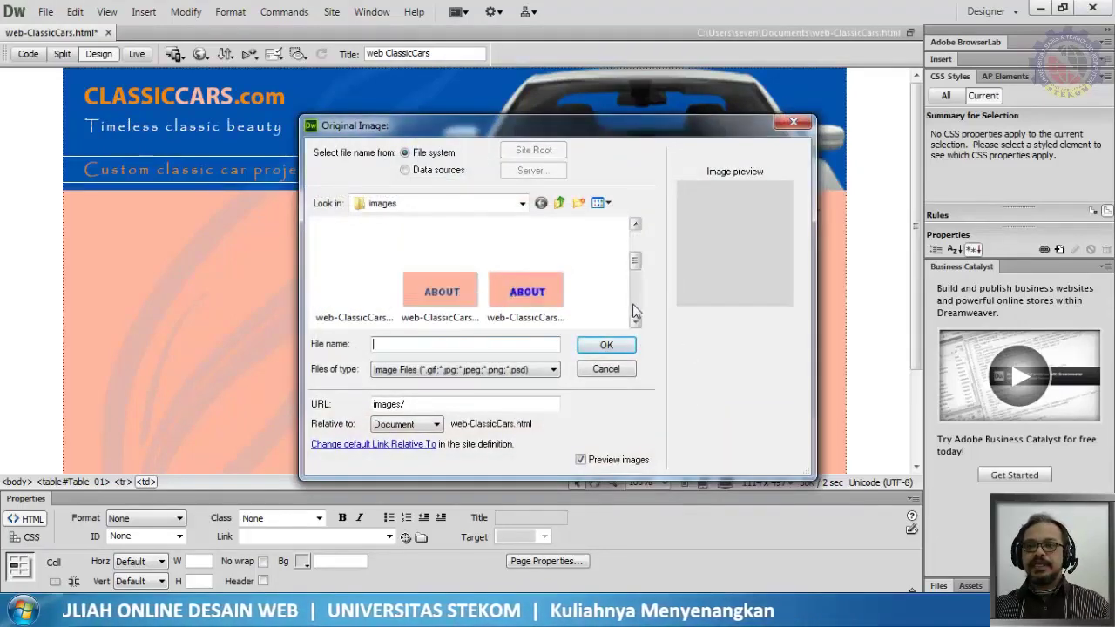
left_click(442, 290)
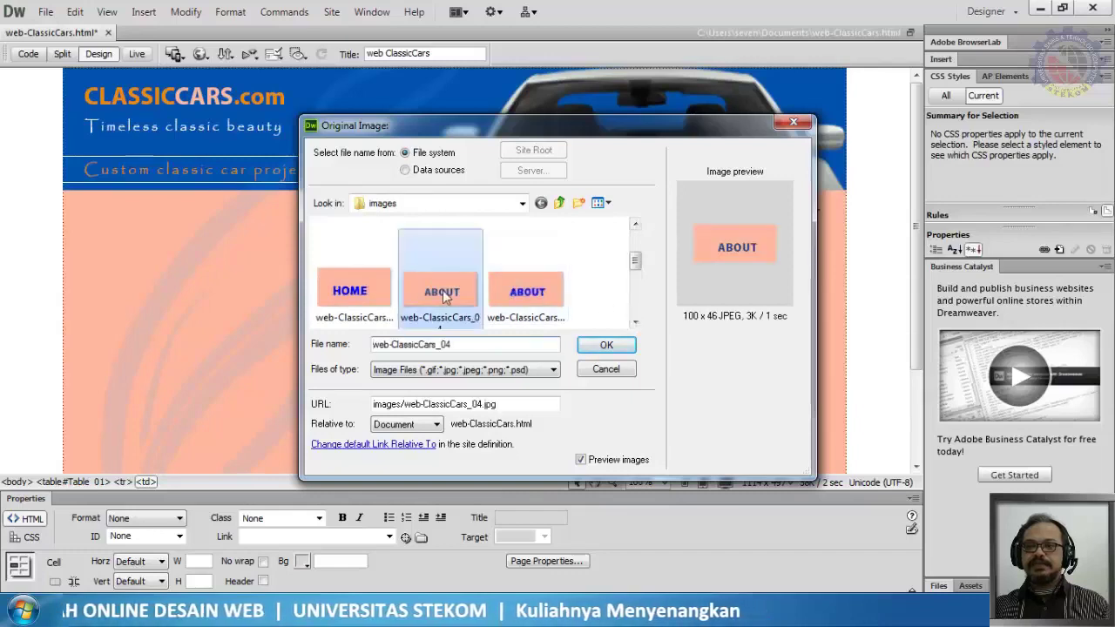
left_click(610, 347)
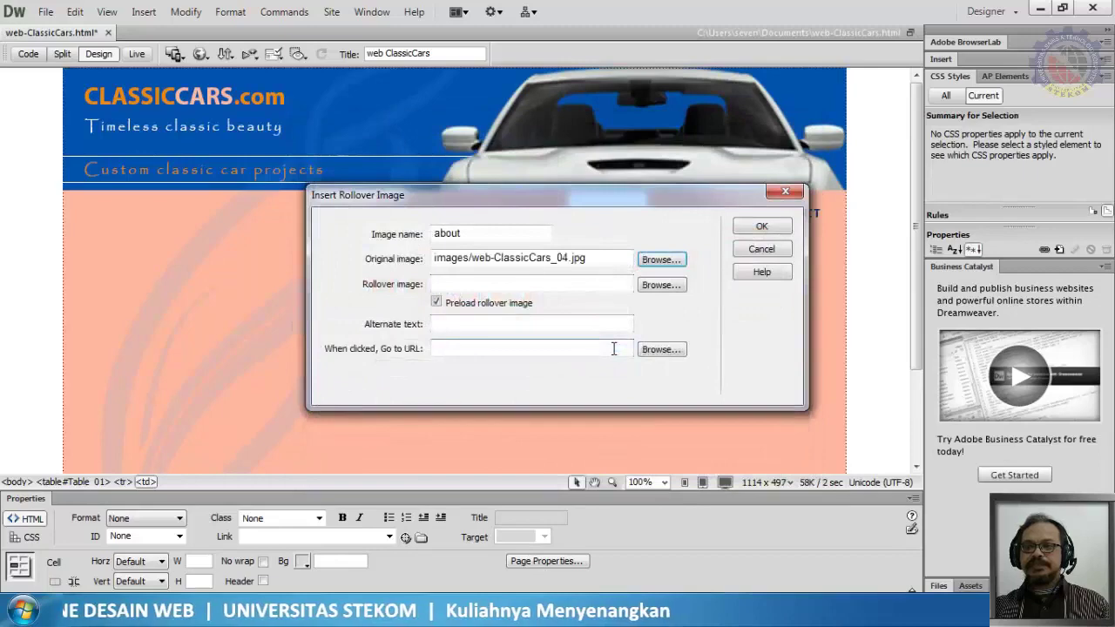
- Choose web-ClassicCars_04-a from the images folder as the rollover image and insert the about rollover
left_click(660, 294)
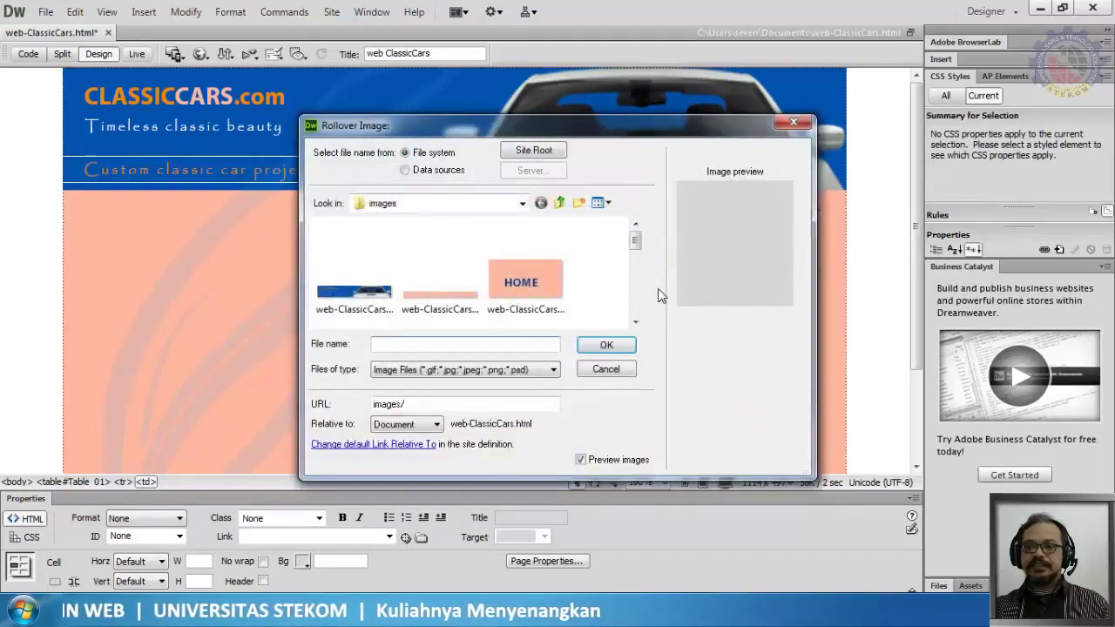
left_click(635, 323)
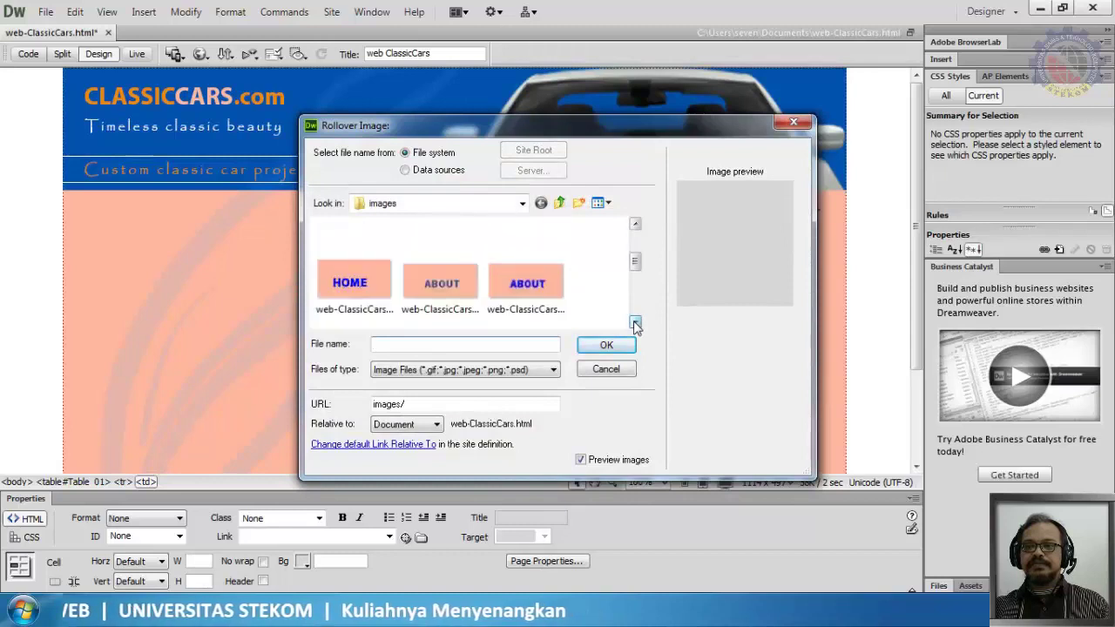
left_click(528, 286)
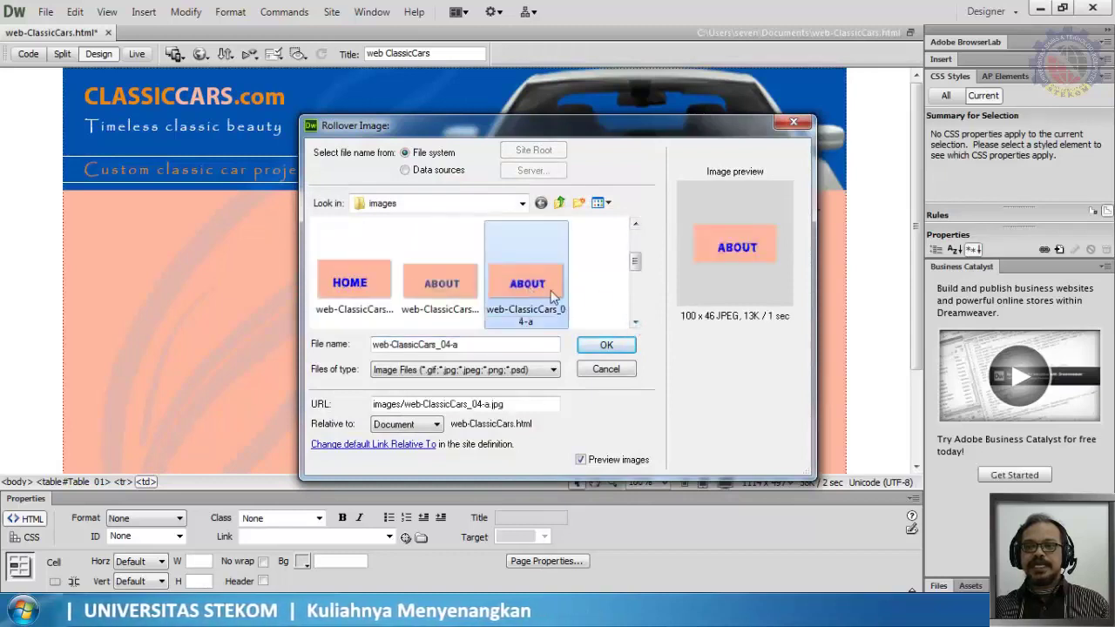
left_click(607, 346)
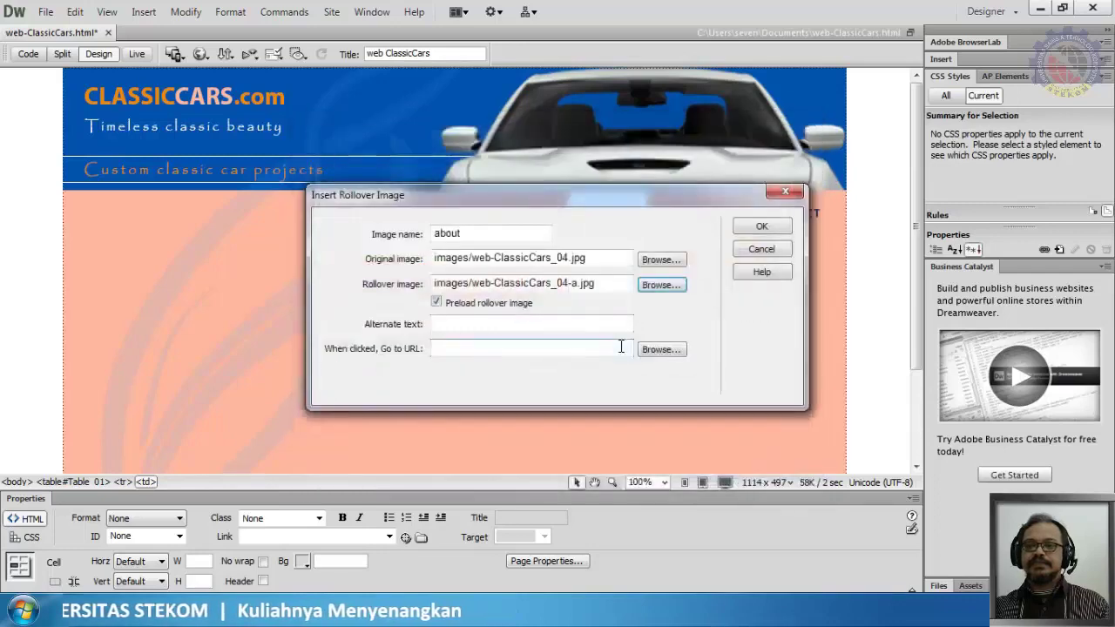
left_click(755, 228)
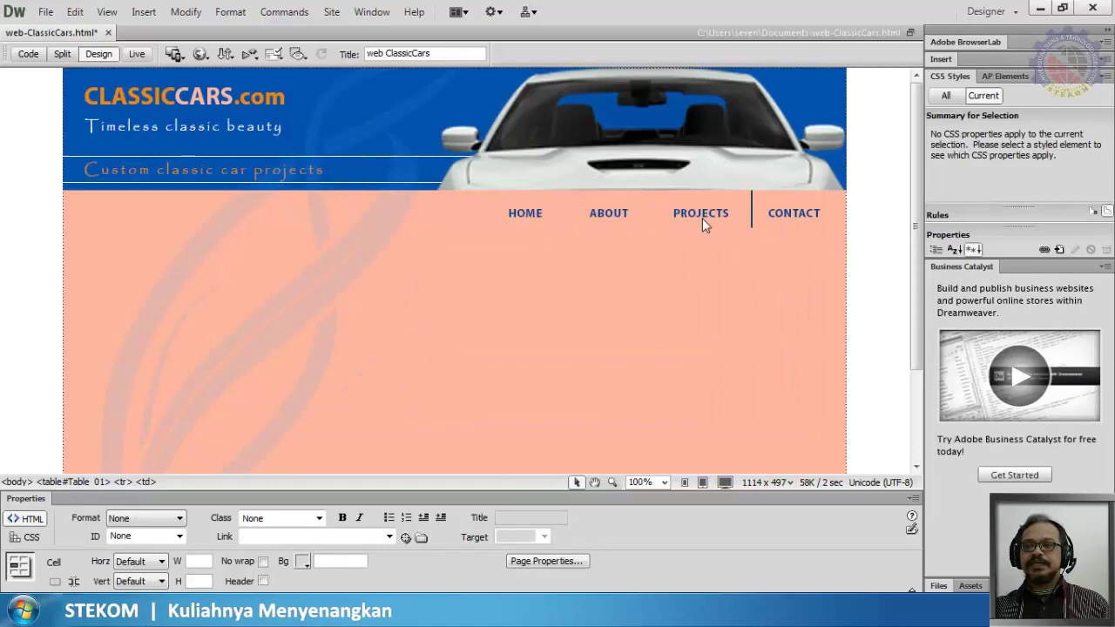
- Delete the PROJECTS button image and start a rollover image named proj in its emptied table cell
left_click(702, 217)
key("Delete")
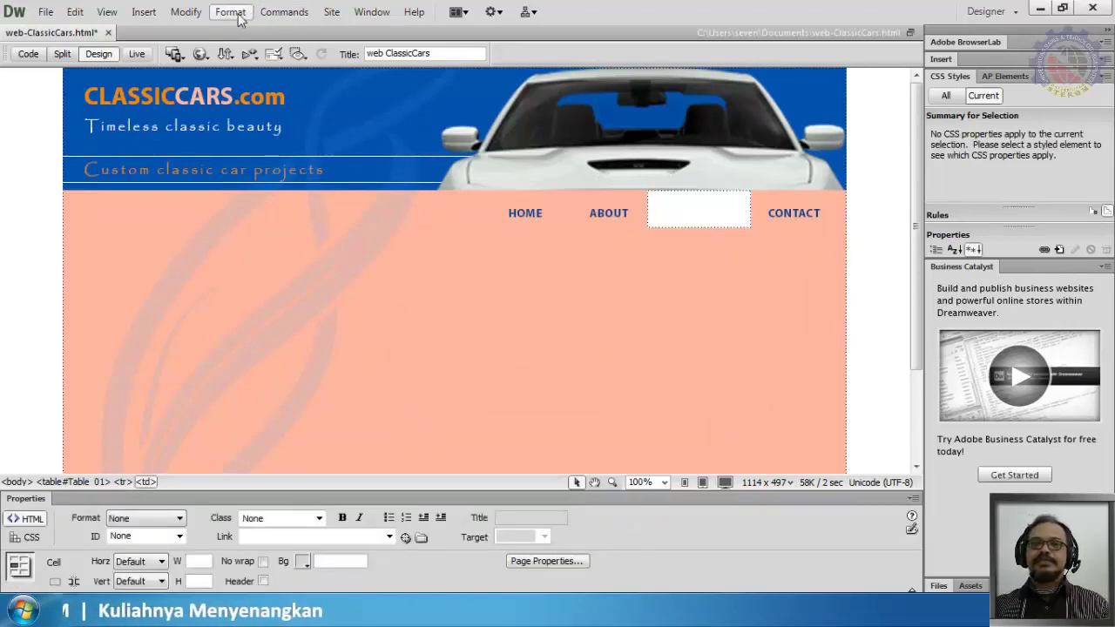
left_click(145, 12)
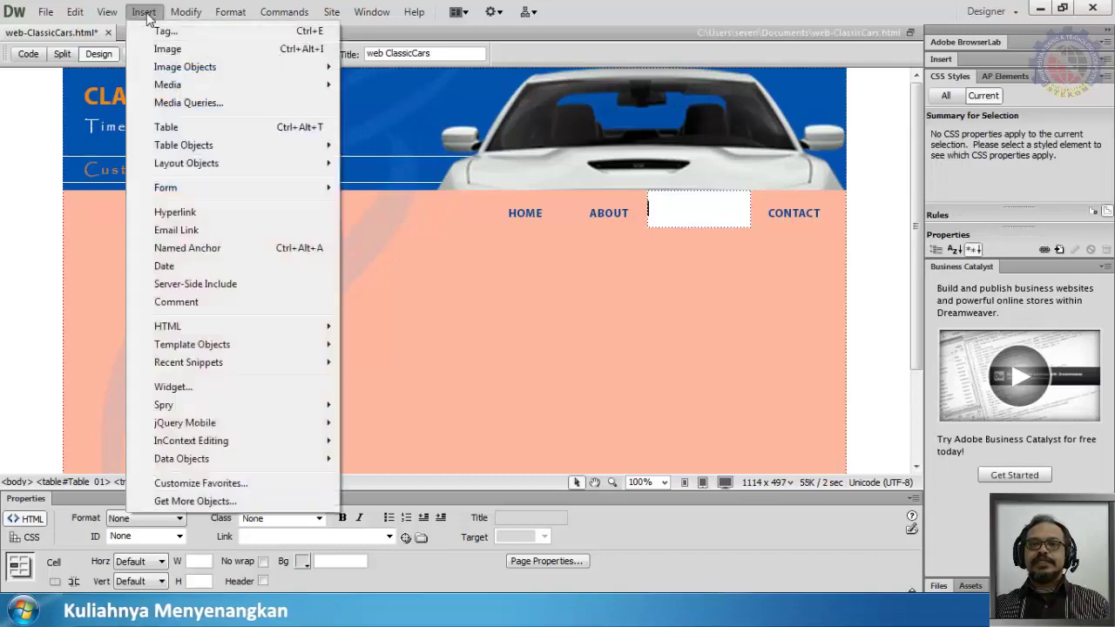
mouse_move(164, 67)
left_click(410, 86)
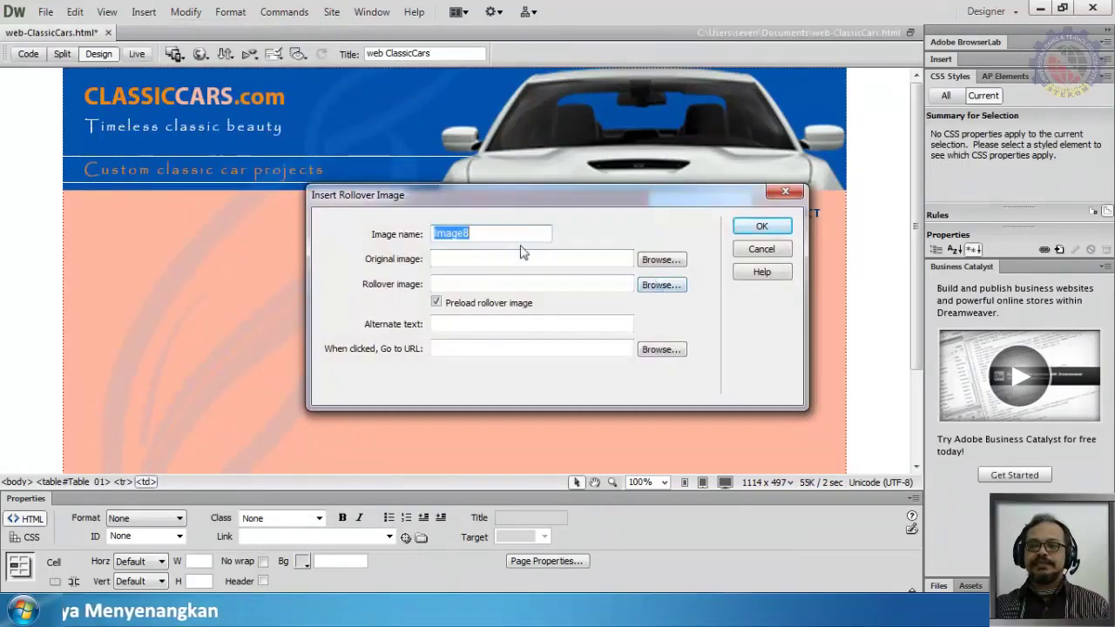
type("proj")
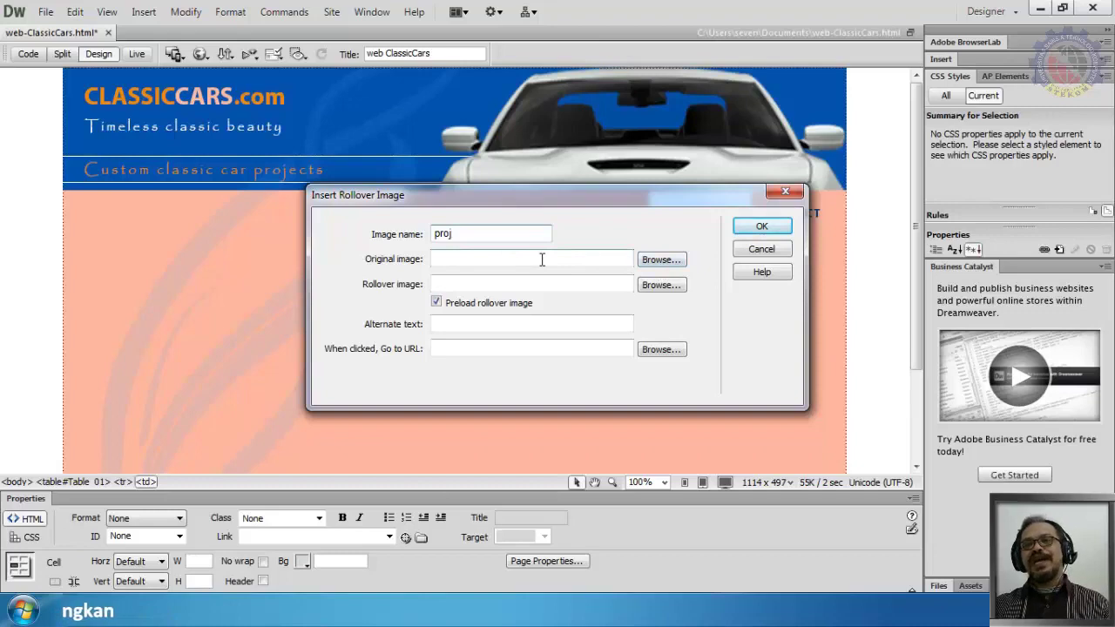
- Choose web-ClassicCars_05 from the images folder as the original image of the proj rollover
left_click(649, 260)
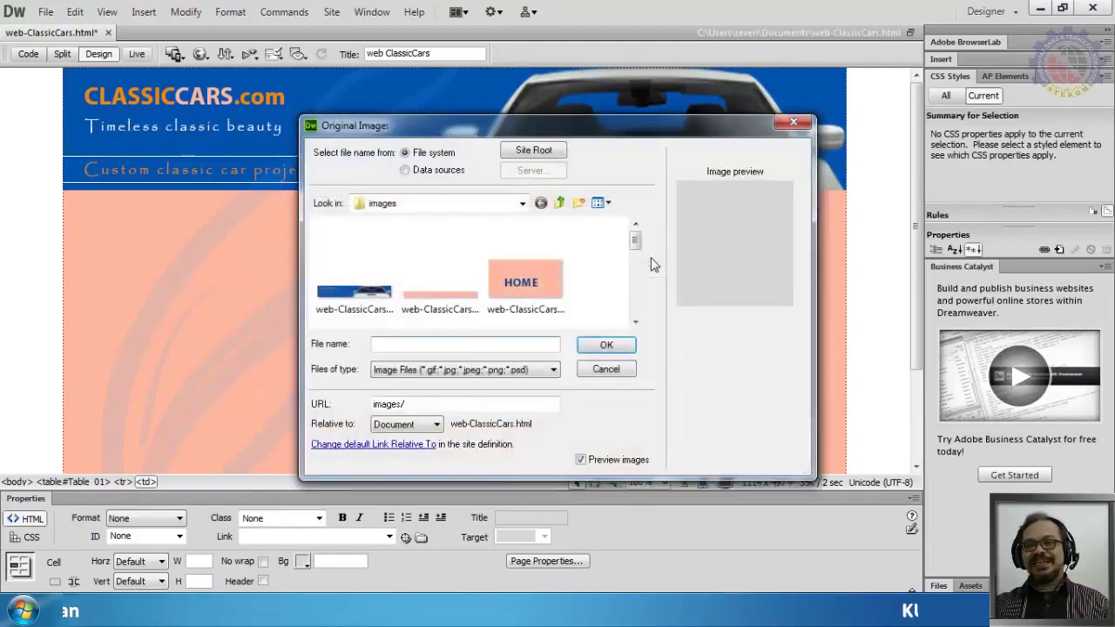
scroll(635, 291, "down", 5)
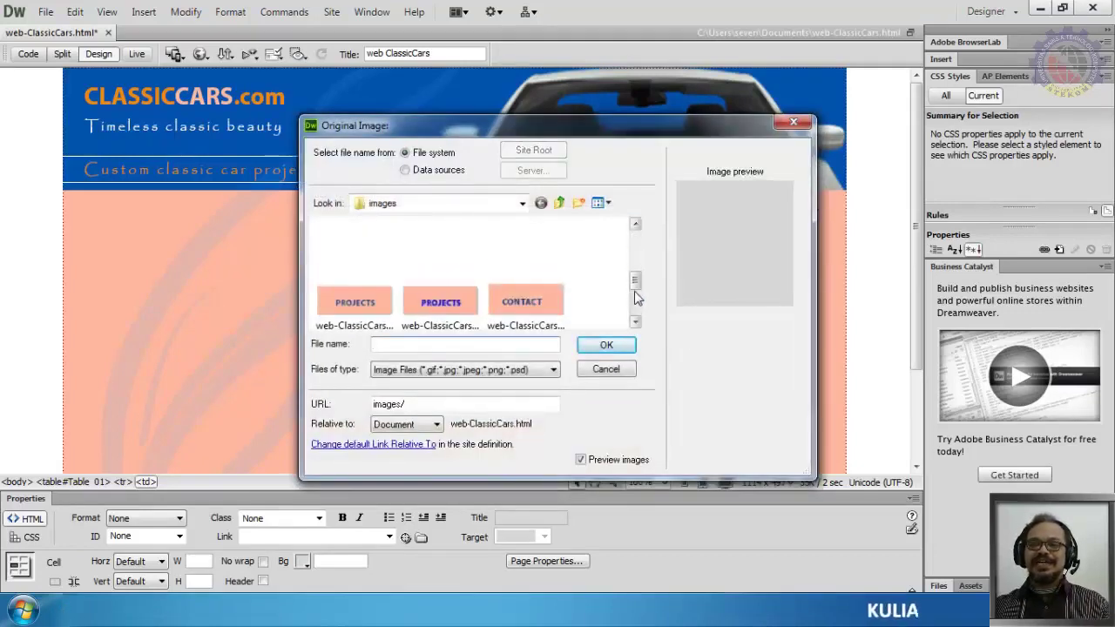
left_click(355, 278)
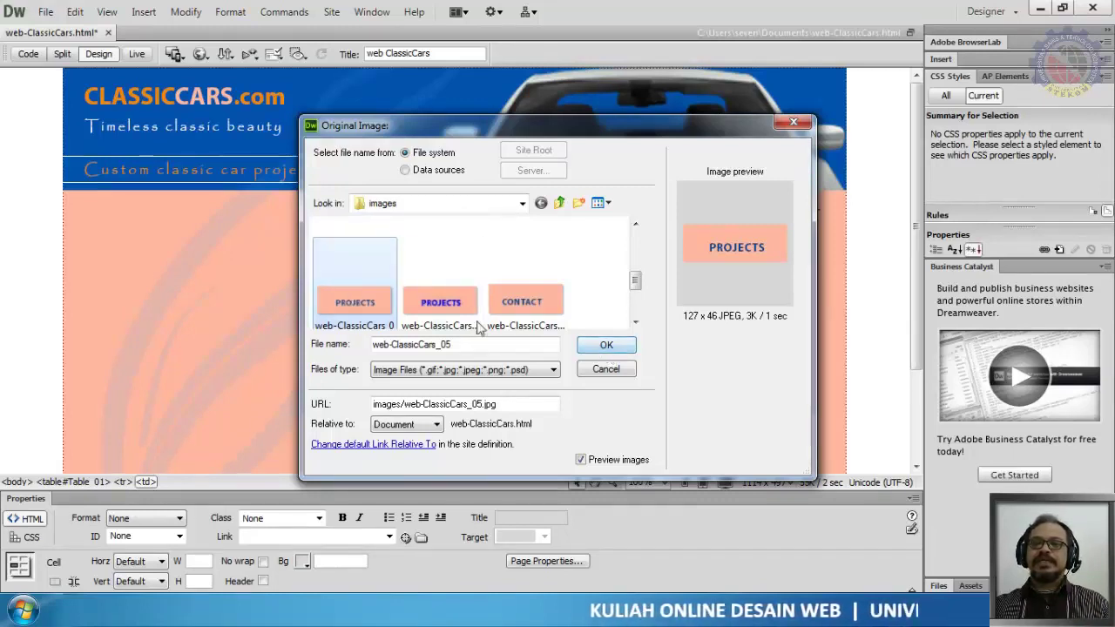
left_click(605, 345)
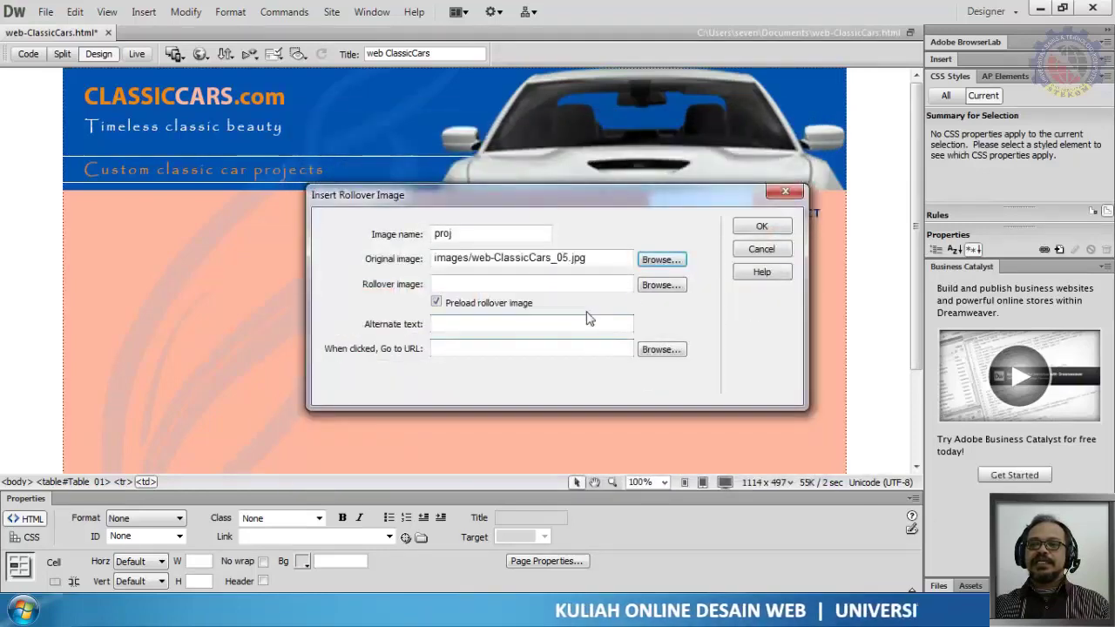
- Choose web-ClassicCars_05-a from the images folder as the rollover image and insert the proj rollover
left_click(667, 285)
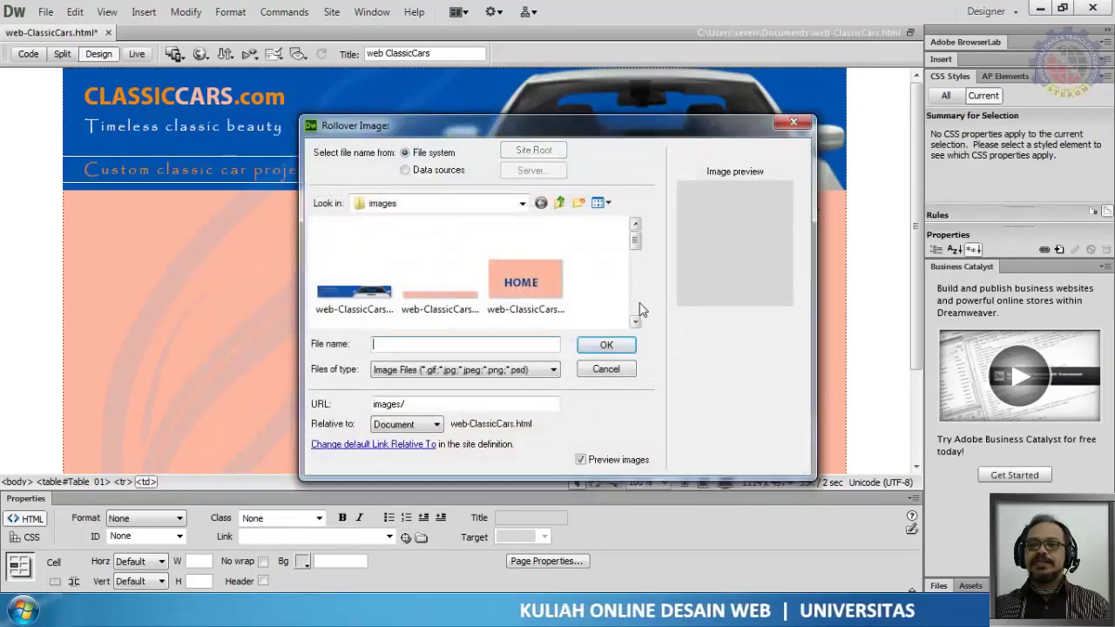
scroll(637, 309, "down", 1)
scroll(638, 302, "down", 1)
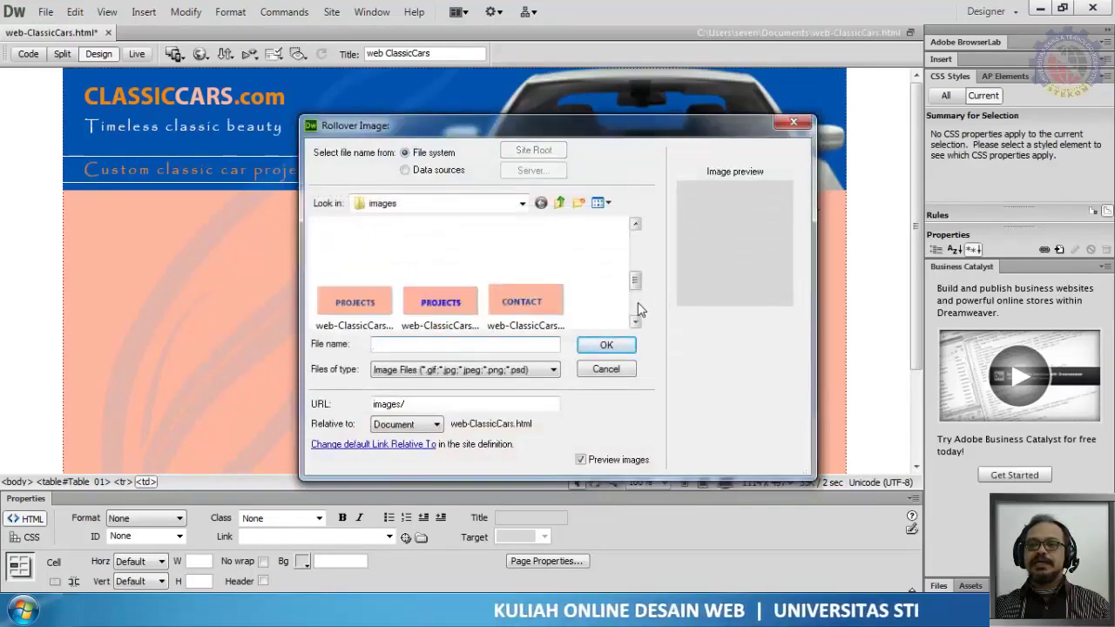
left_click(435, 298)
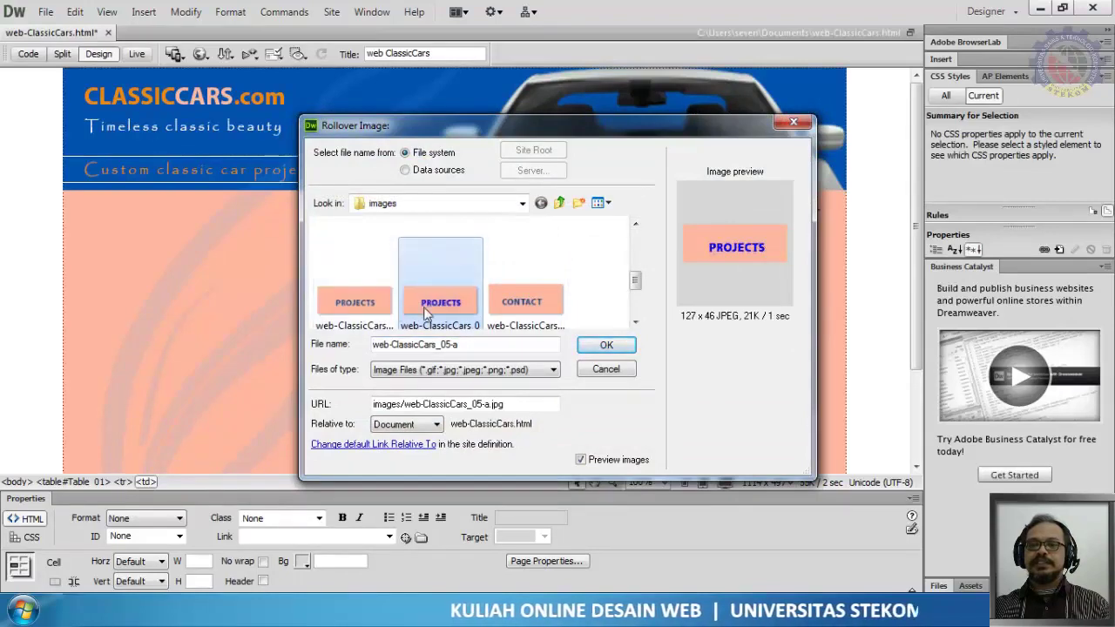
left_click(608, 347)
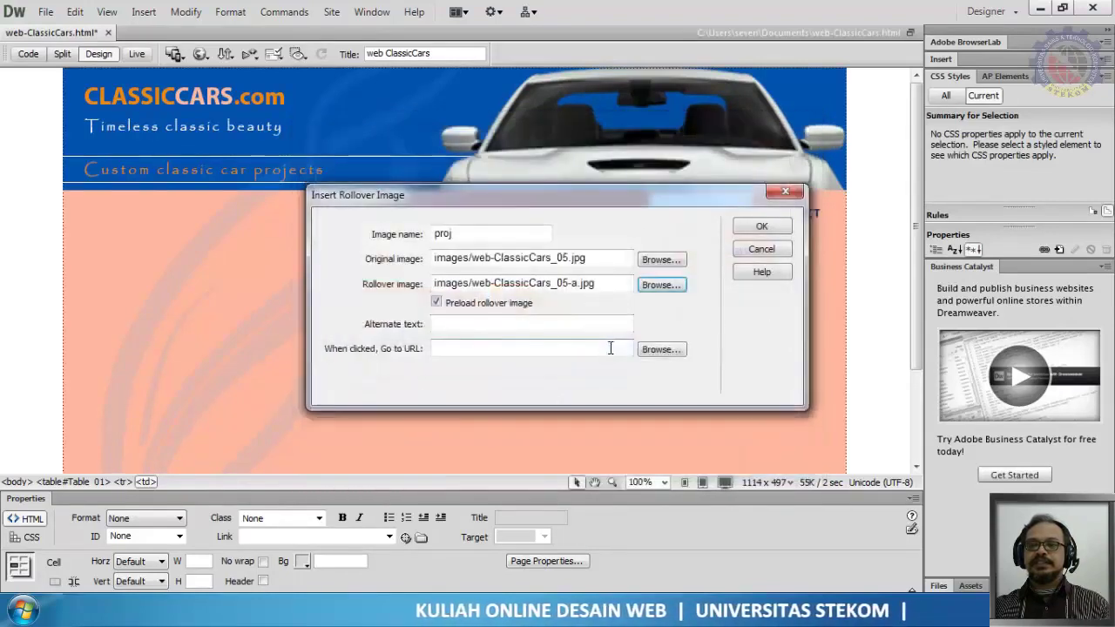
left_click(751, 227)
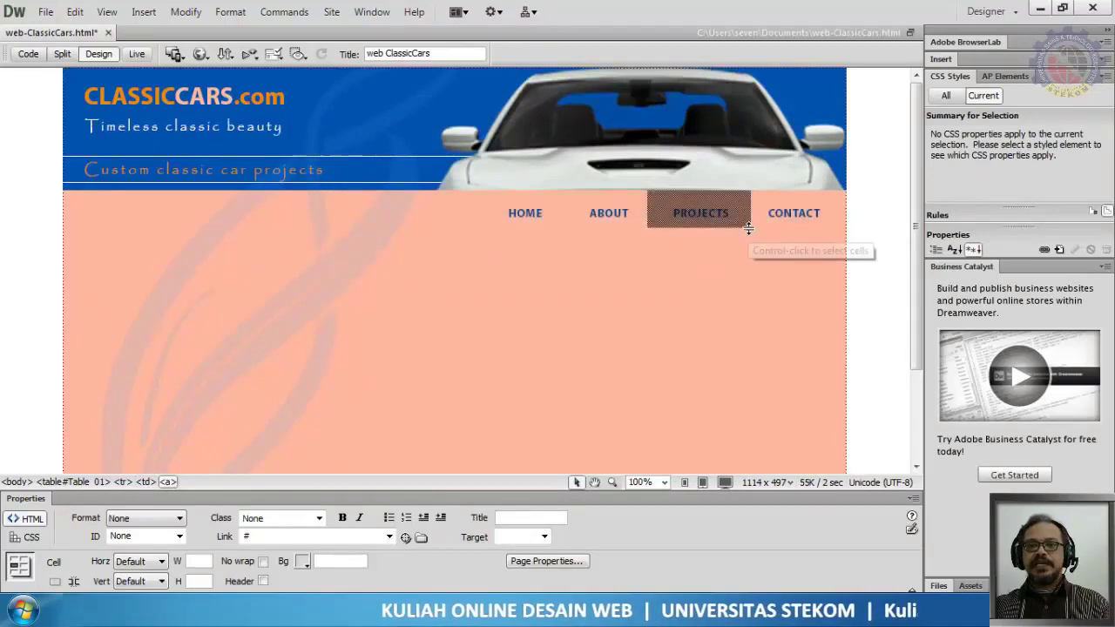
- Delete the CONTACT button image and start a rollover image named contak in its emptied table cell
left_click(798, 222)
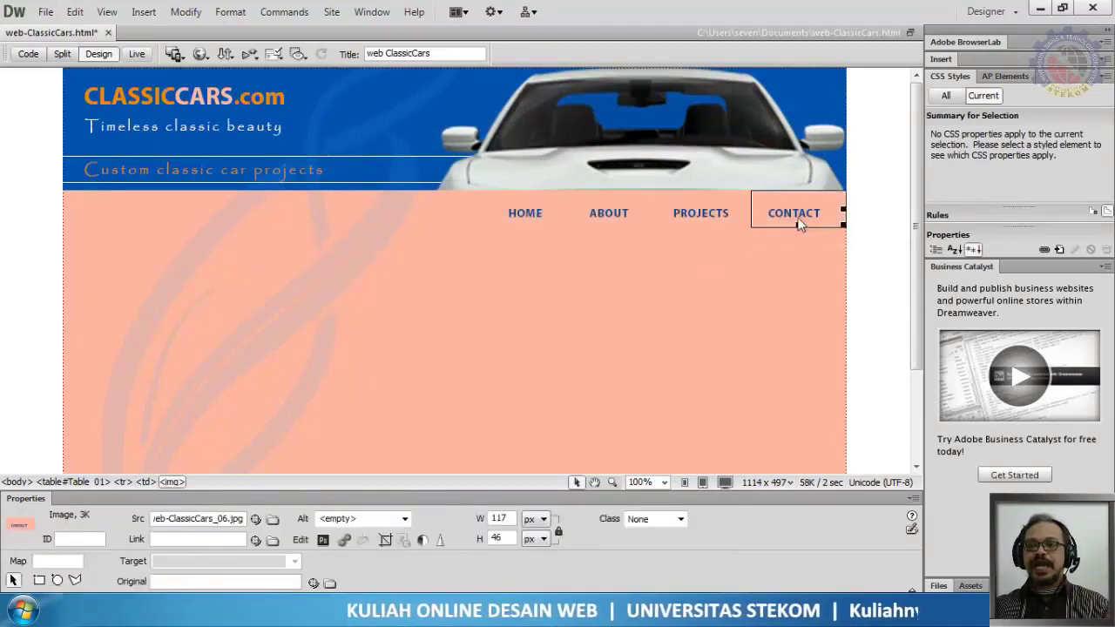
key("Delete")
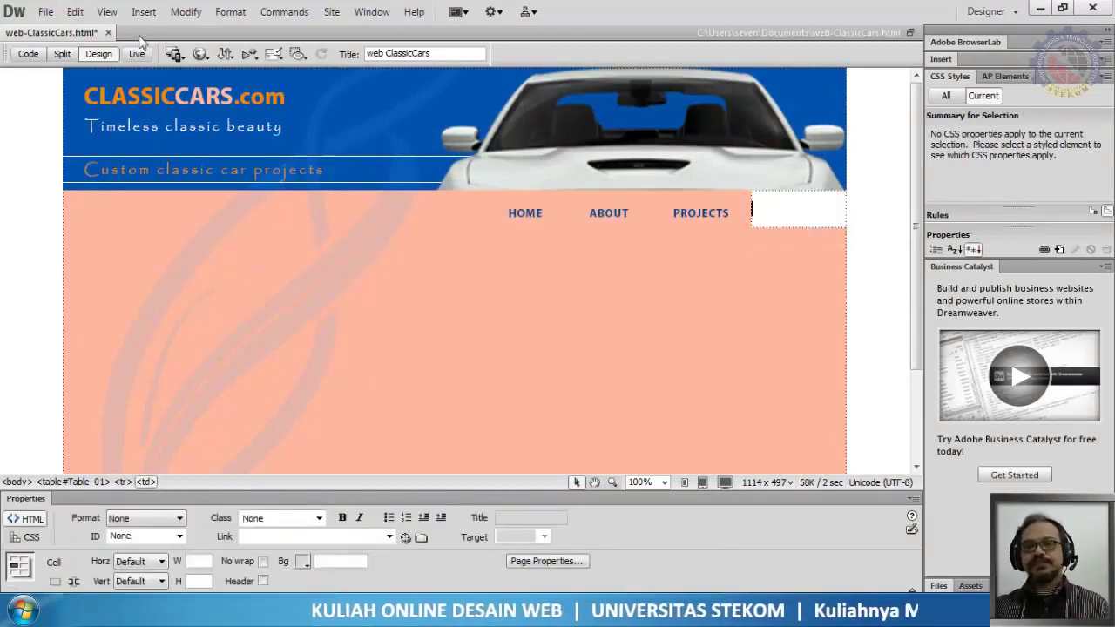
left_click(143, 13)
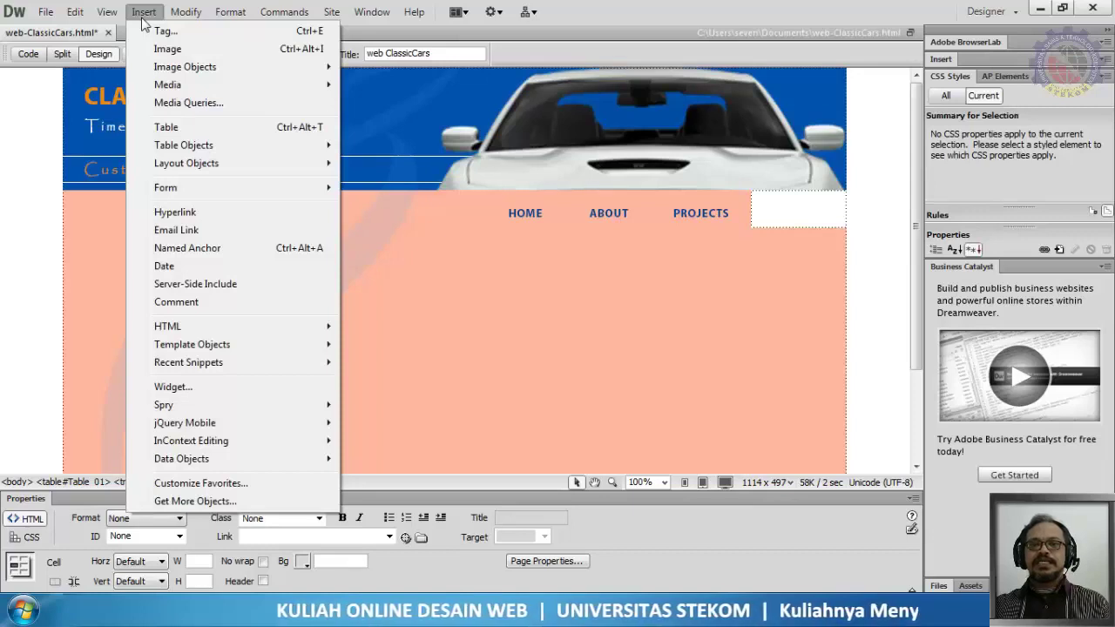
mouse_move(162, 68)
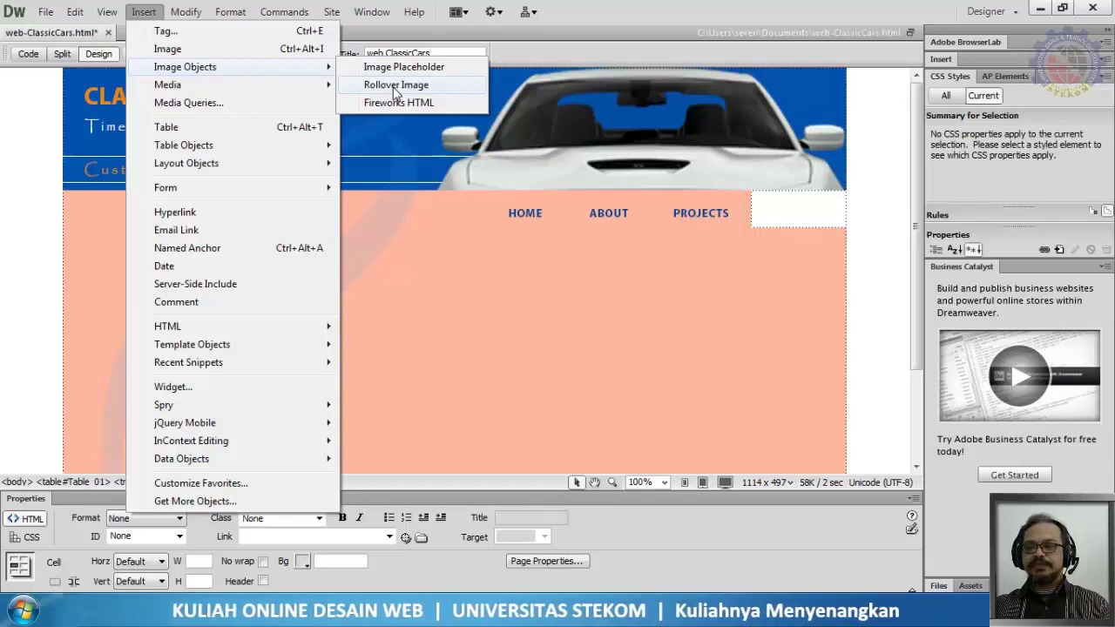
left_click(397, 85)
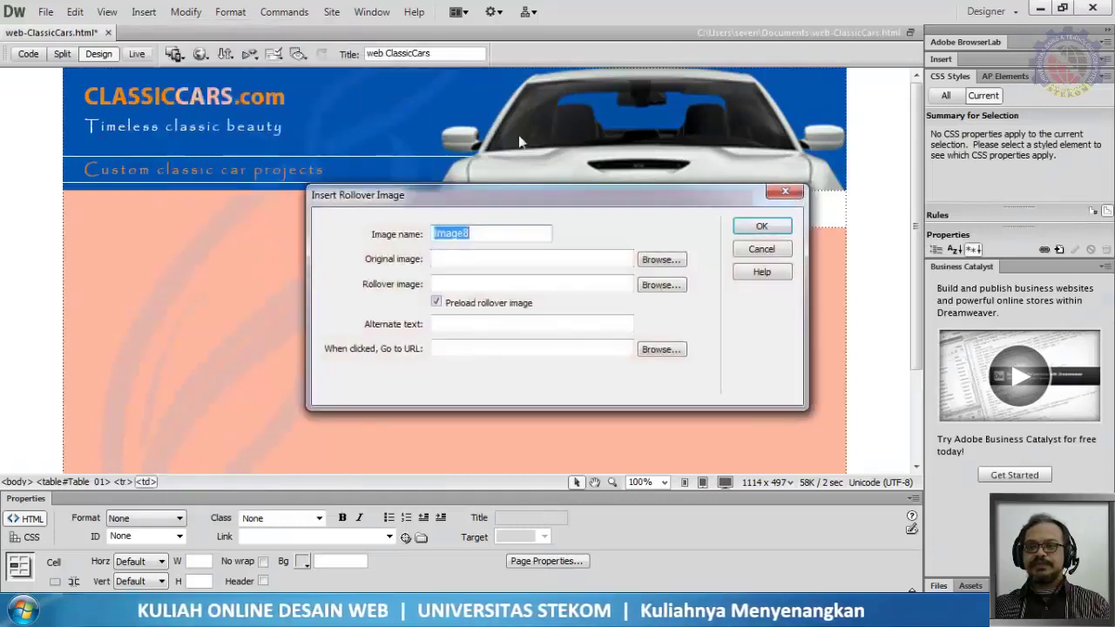
type("contak")
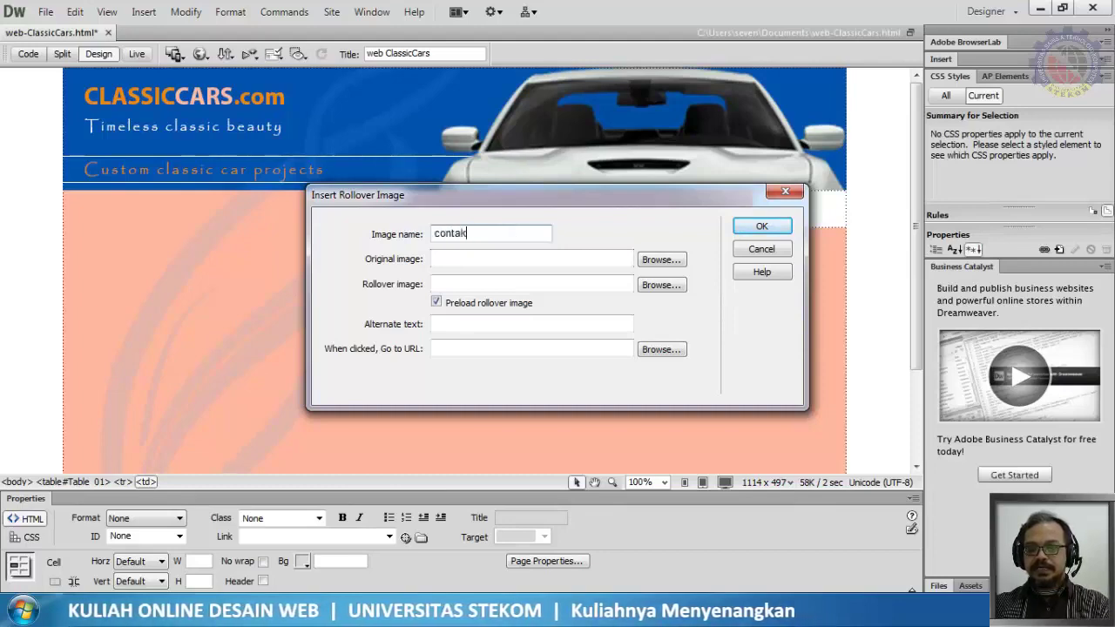
- Choose web-ClassicCars_06 from the images folder as the original image of the contak rollover
left_click(661, 260)
scroll(634, 284, "down", 3)
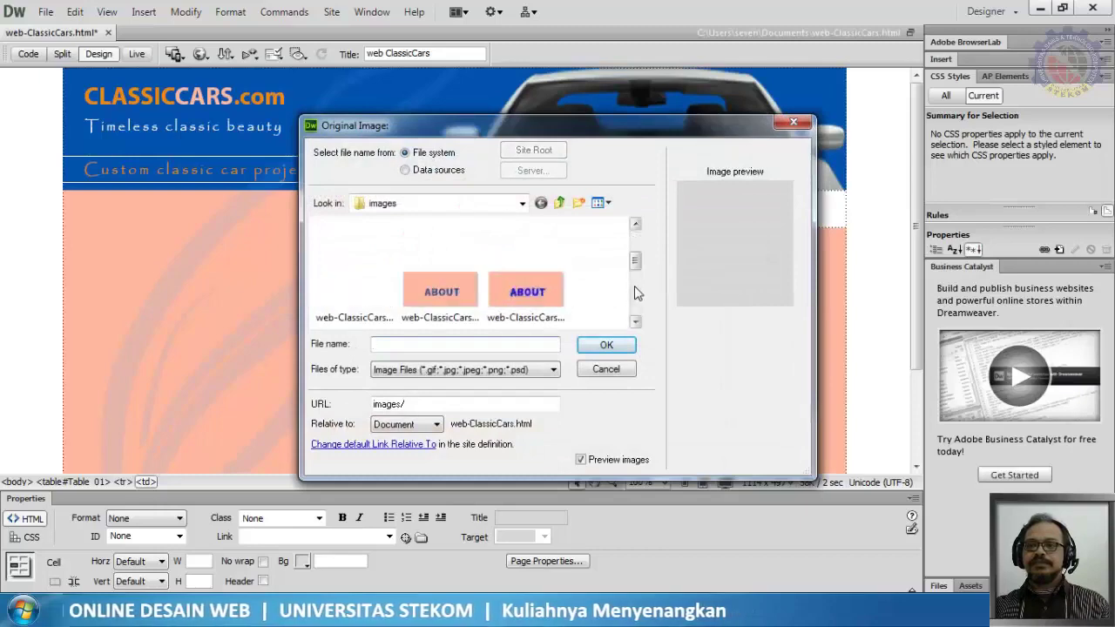
left_click(550, 303)
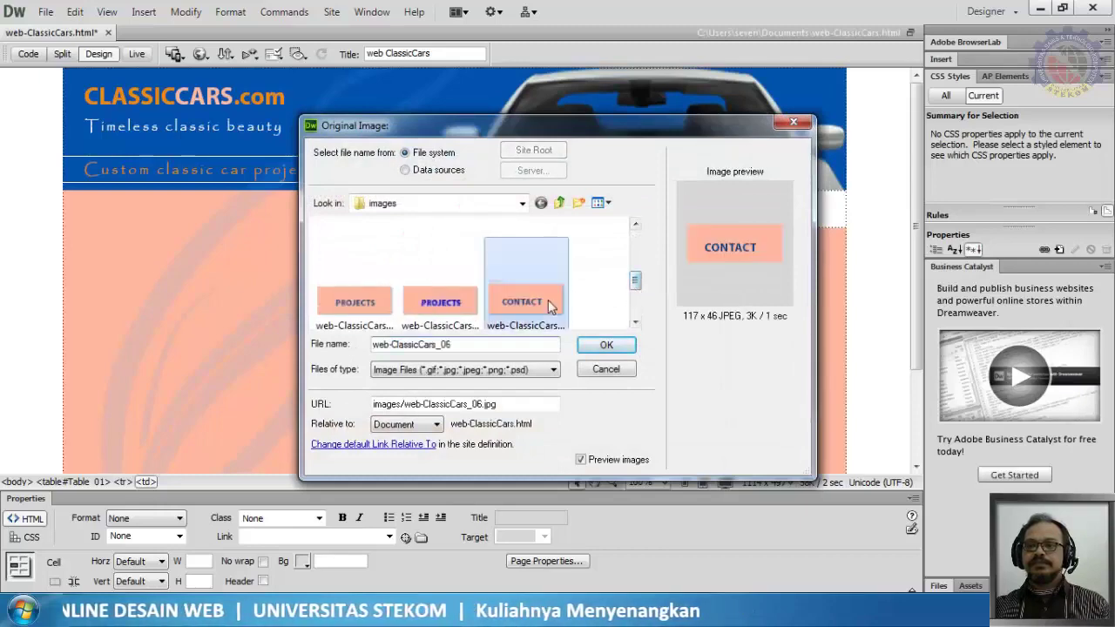
left_click(606, 345)
- Choose web-ClassicCars_06-a from the images folder as the rollover image and insert the contak rollover
left_click(667, 290)
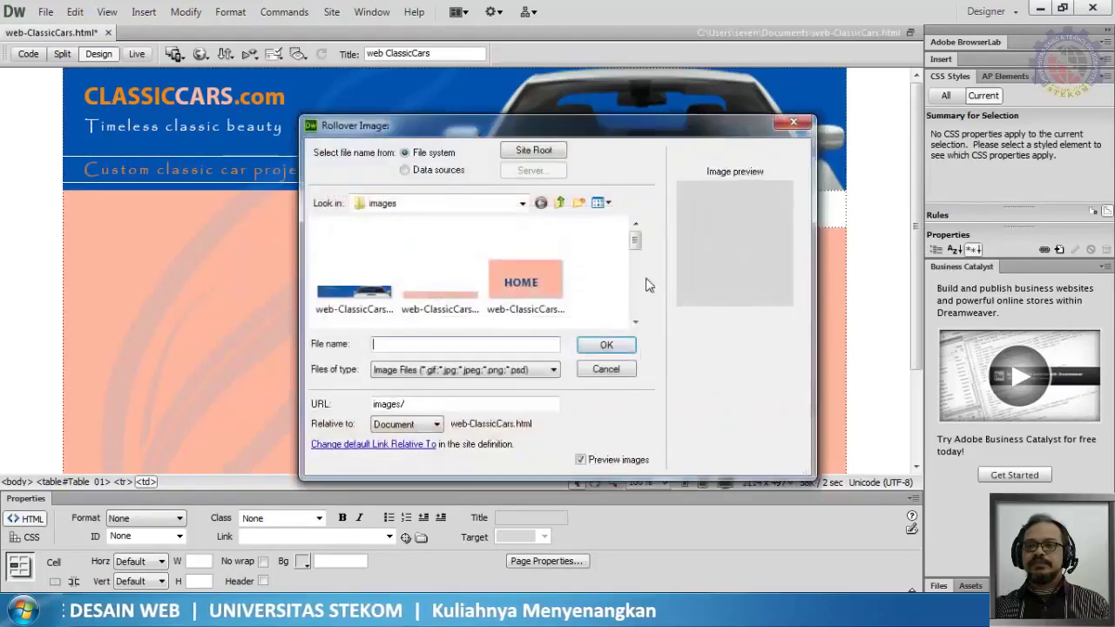
scroll(633, 310, "down", 4)
scroll(634, 310, "down", 2)
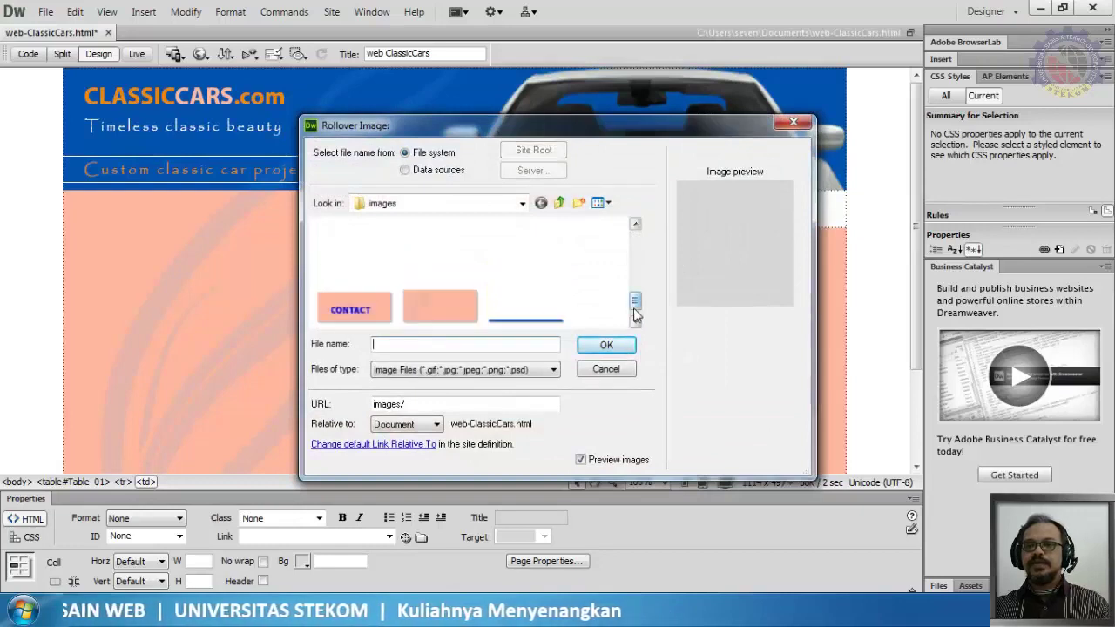
left_click(353, 311)
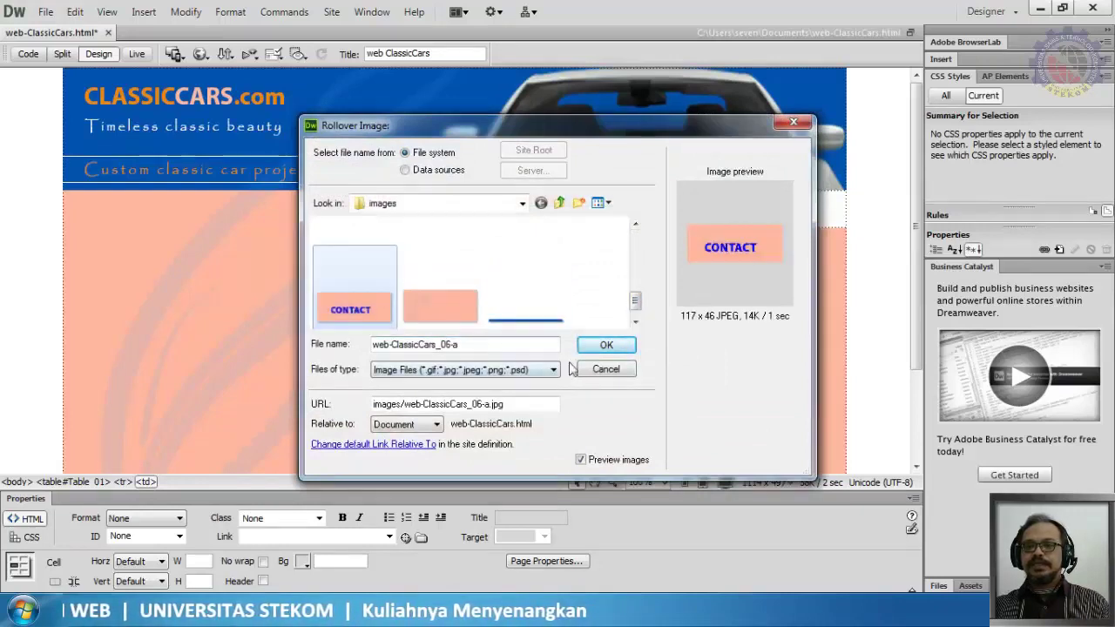
left_click(607, 346)
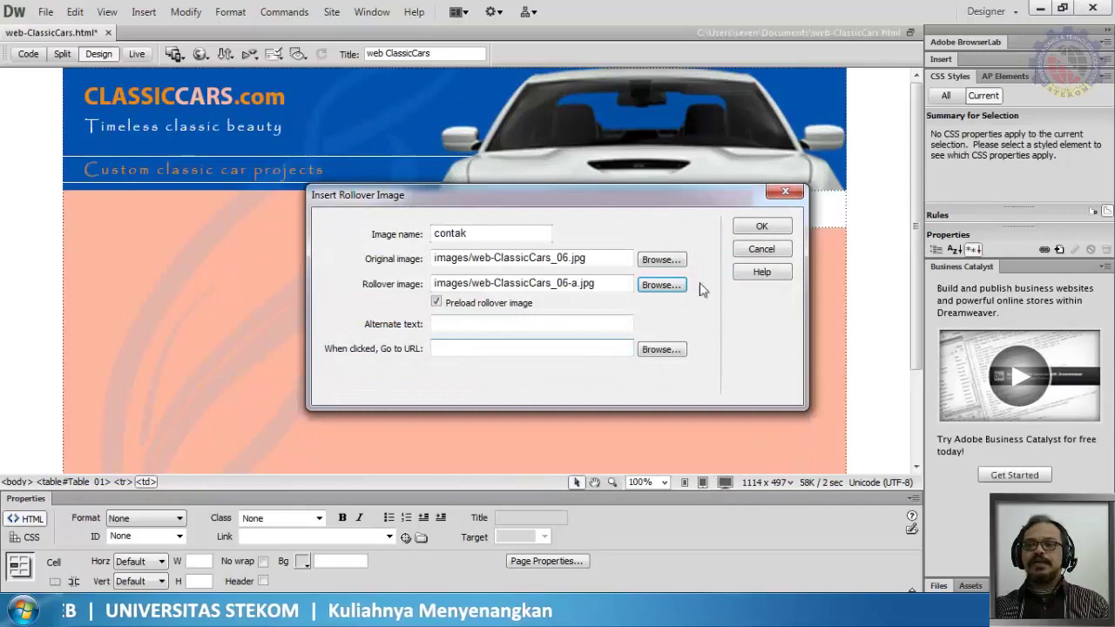
left_click(758, 225)
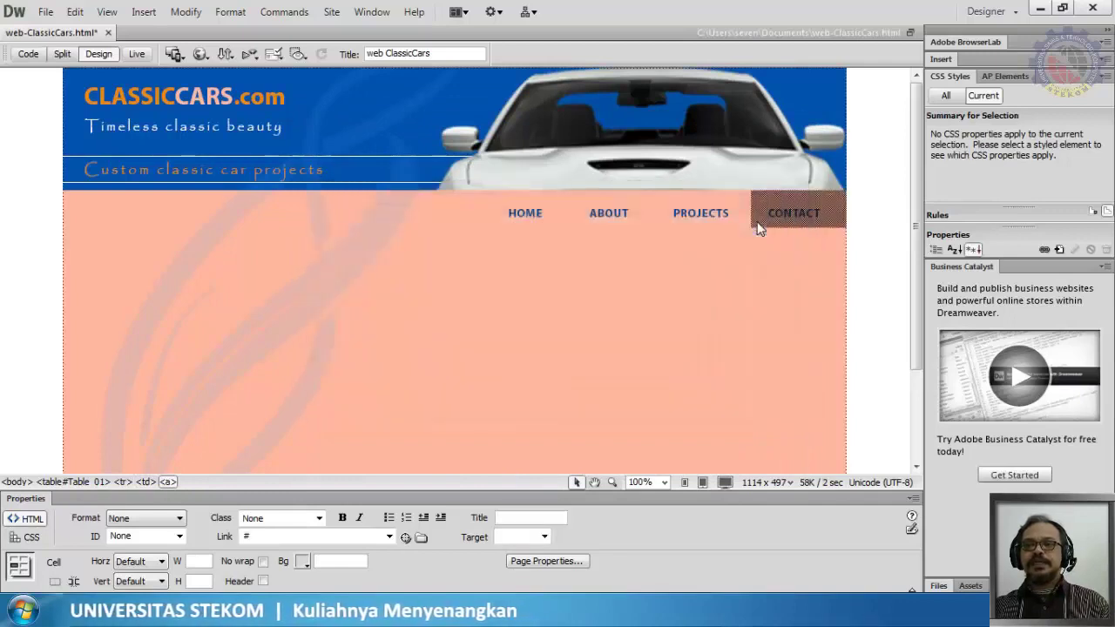
- Save all open files and preview the ClassicCars page in Chrome
left_click(45, 12)
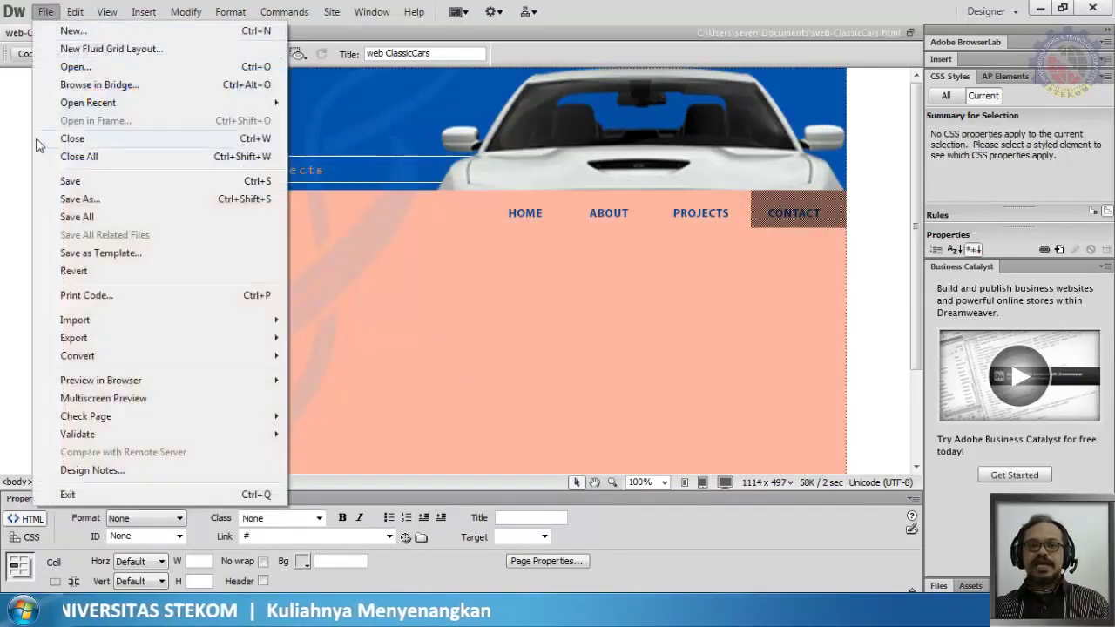
left_click(76, 217)
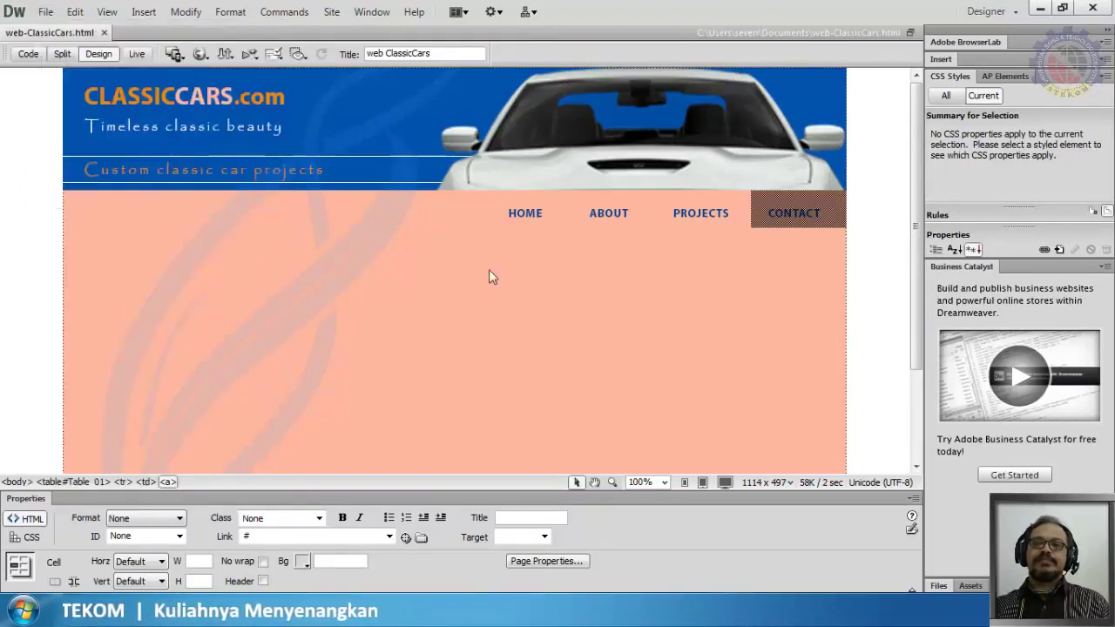
left_click(890, 318)
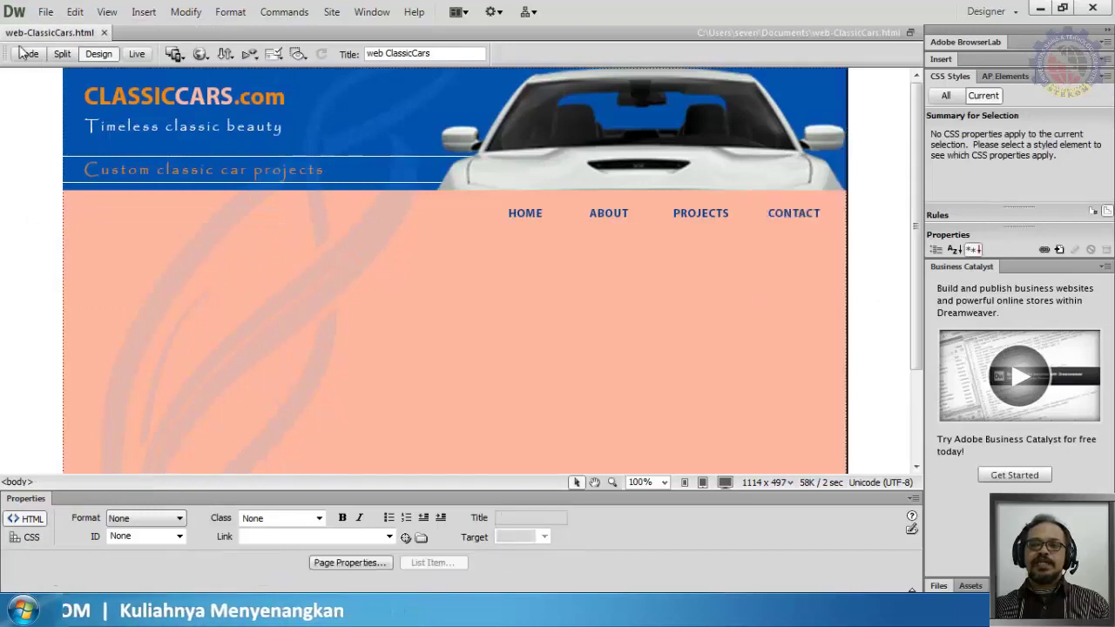
left_click(45, 12)
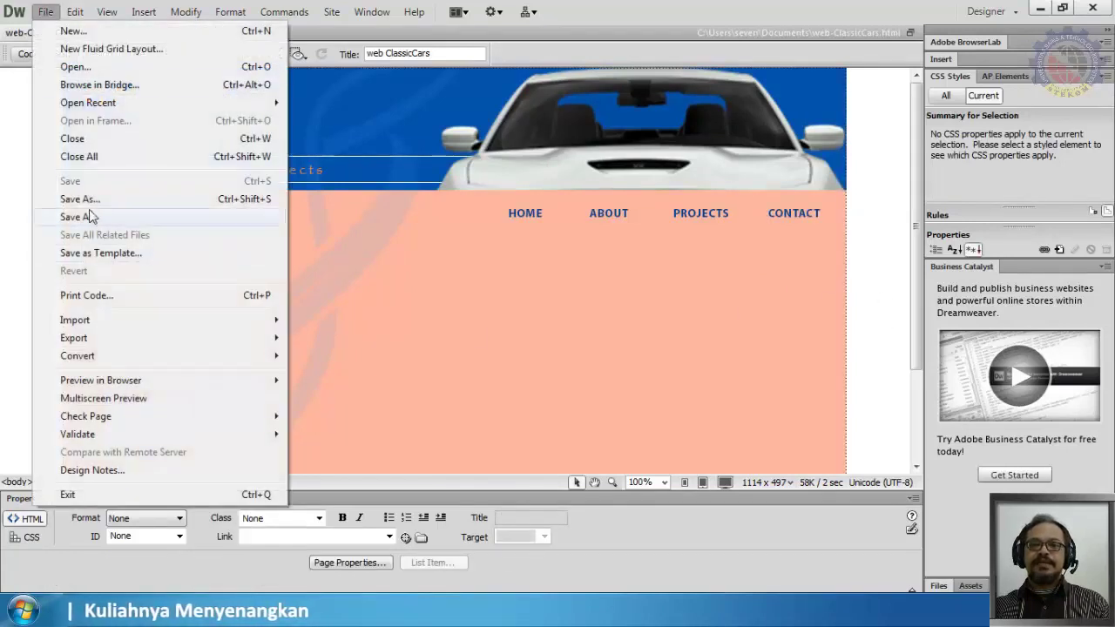
left_click(876, 295)
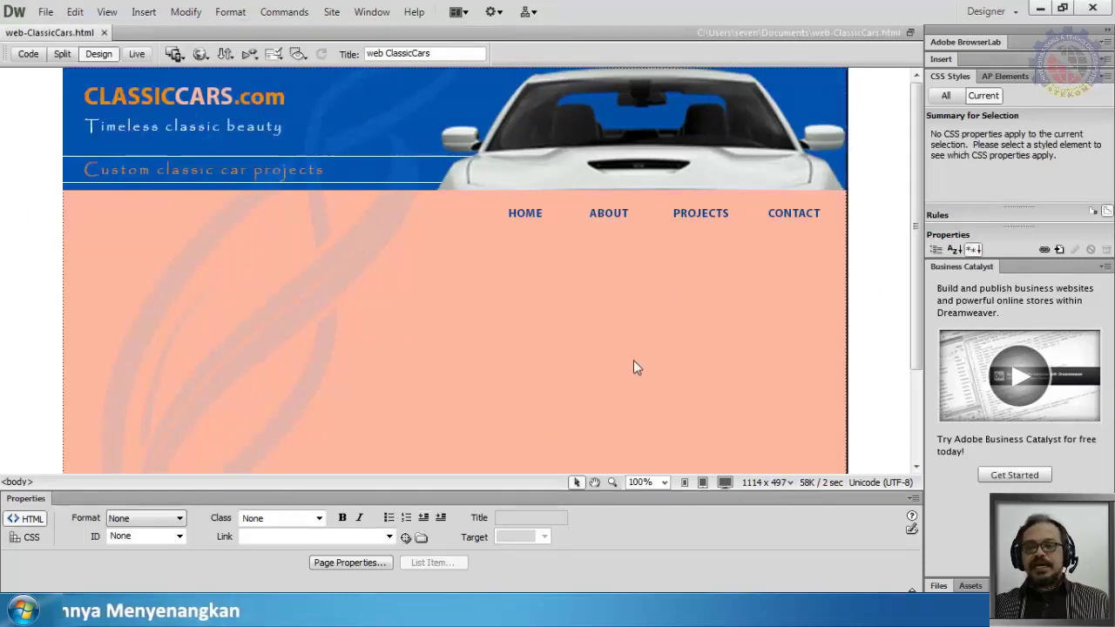
left_click(199, 55)
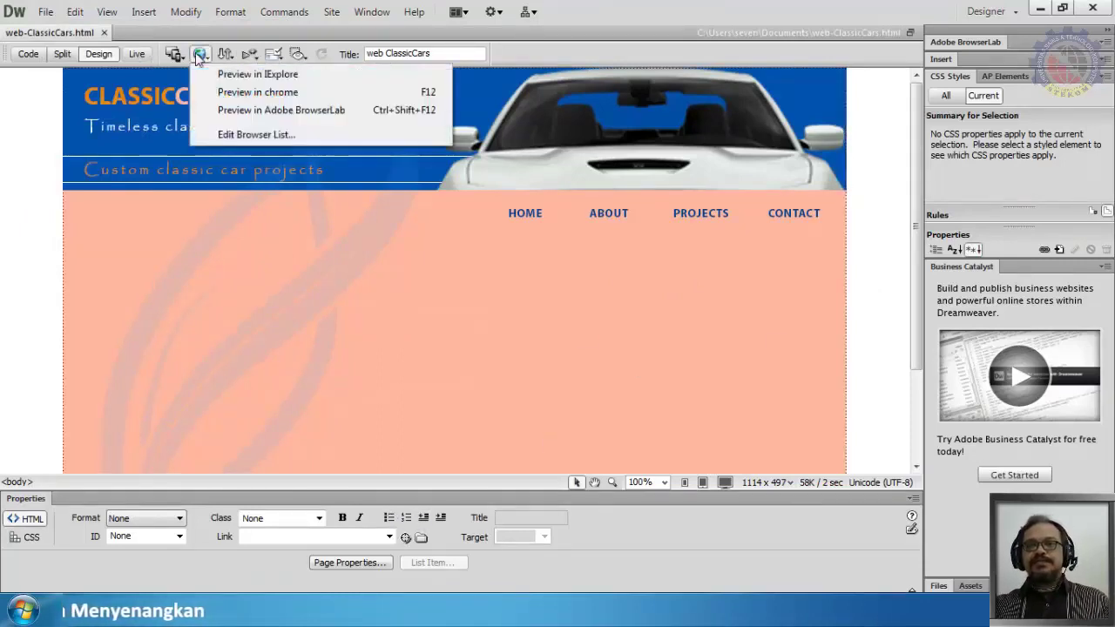
left_click(249, 95)
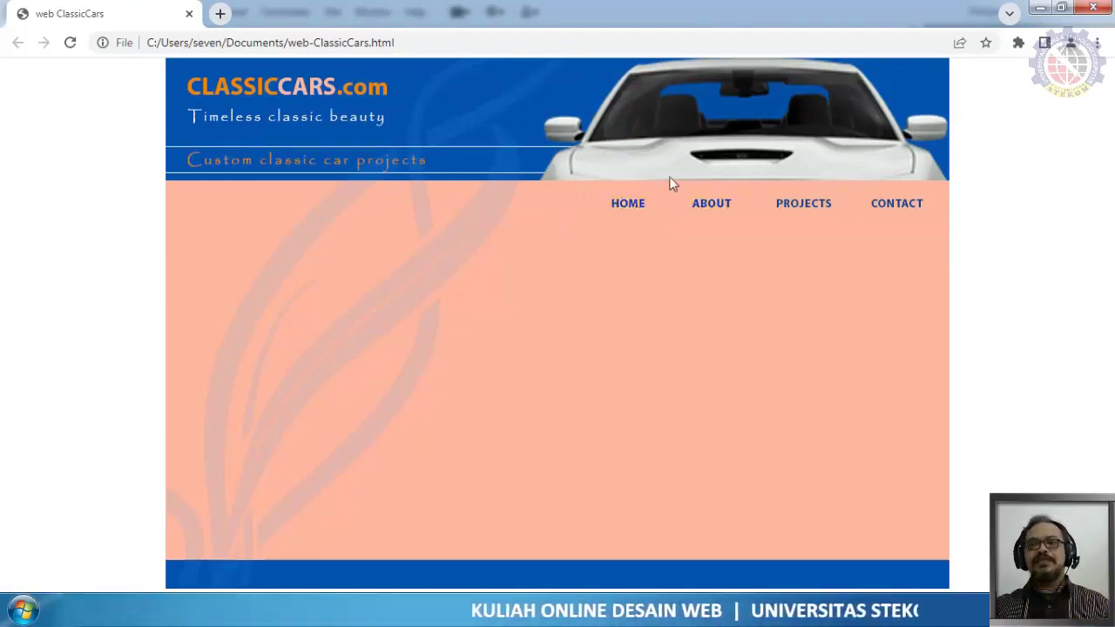
- Switch to Windows Explorer and look into the #- Kuliah -# folder on drive D:
left_click(144, 610)
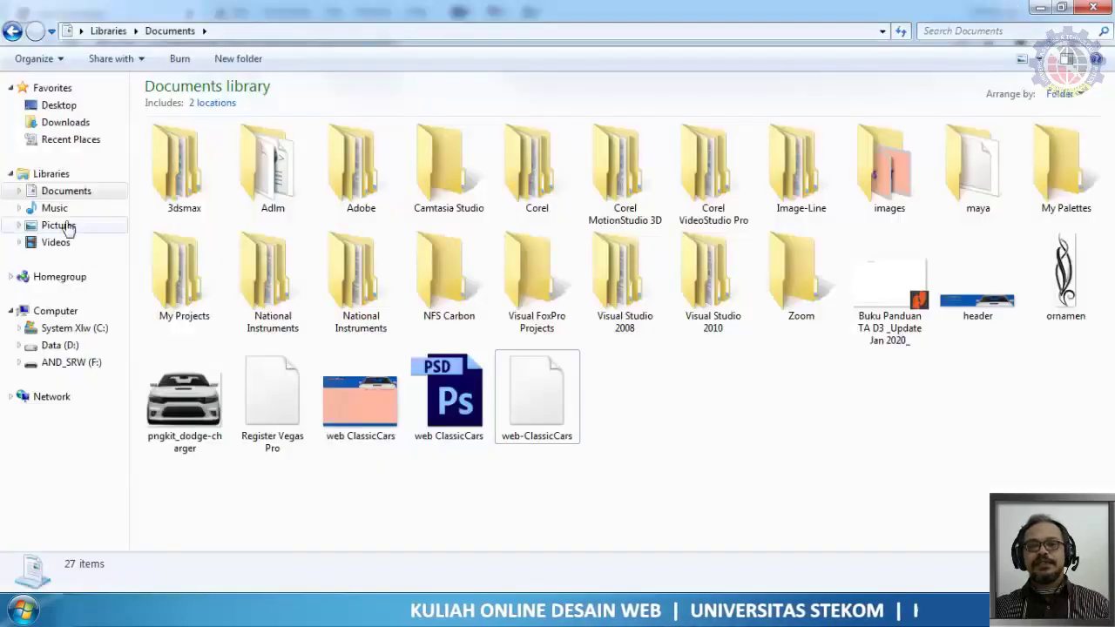
left_click(68, 346)
double_click(192, 157)
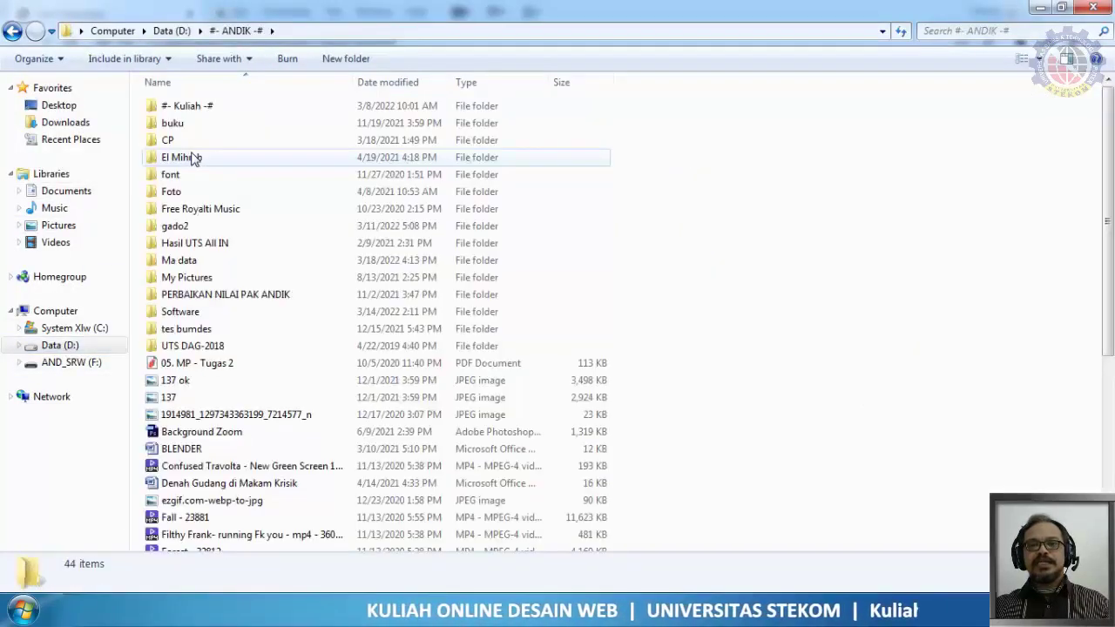
double_click(194, 110)
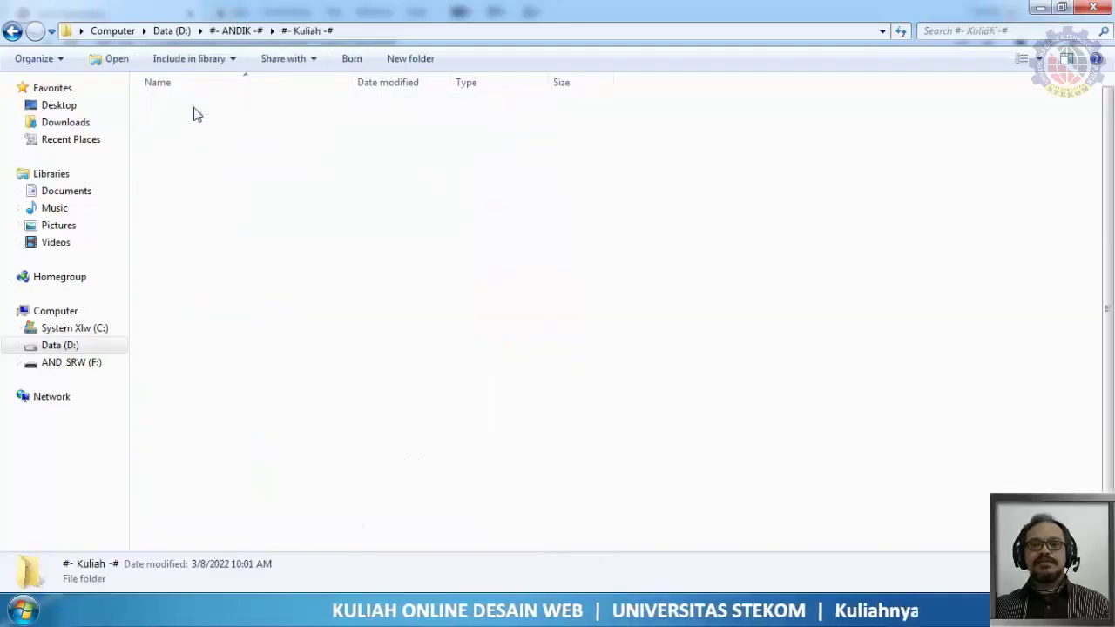
- Open the DW folder inside campus > kuliah on drive F:, dismissing the antivirus alert
left_click(78, 365)
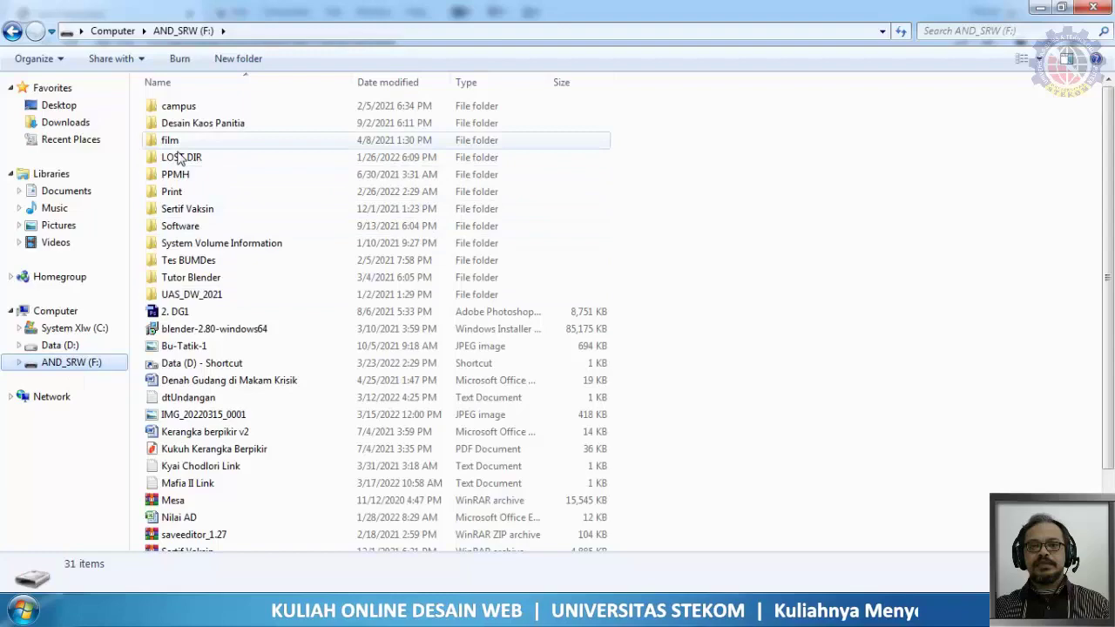
double_click(176, 108)
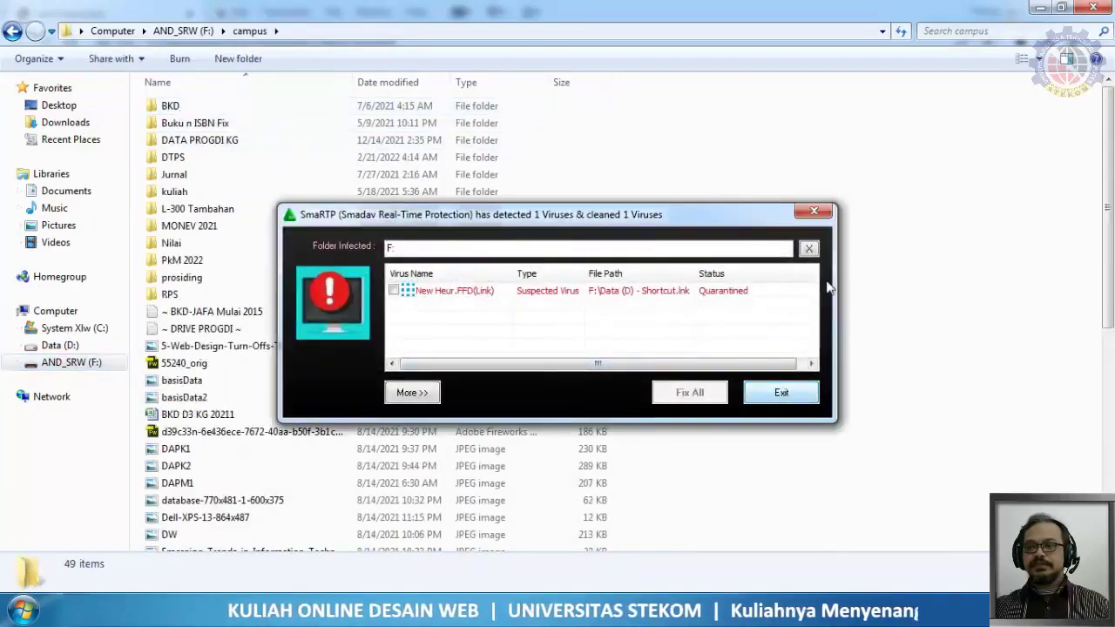
left_click(814, 212)
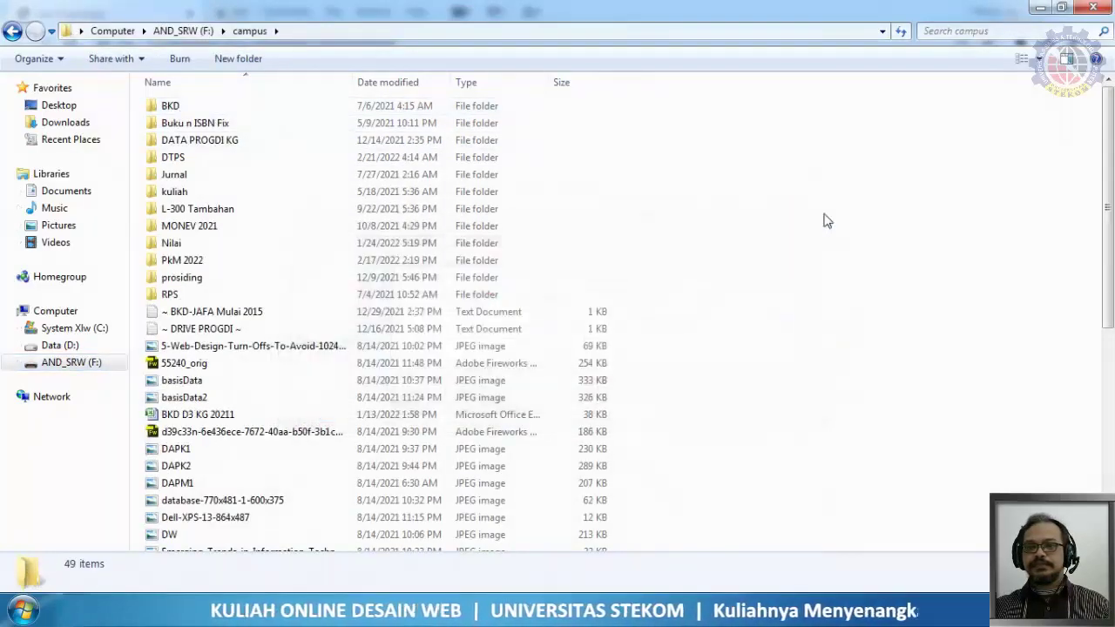
double_click(179, 196)
left_click(174, 144)
double_click(174, 145)
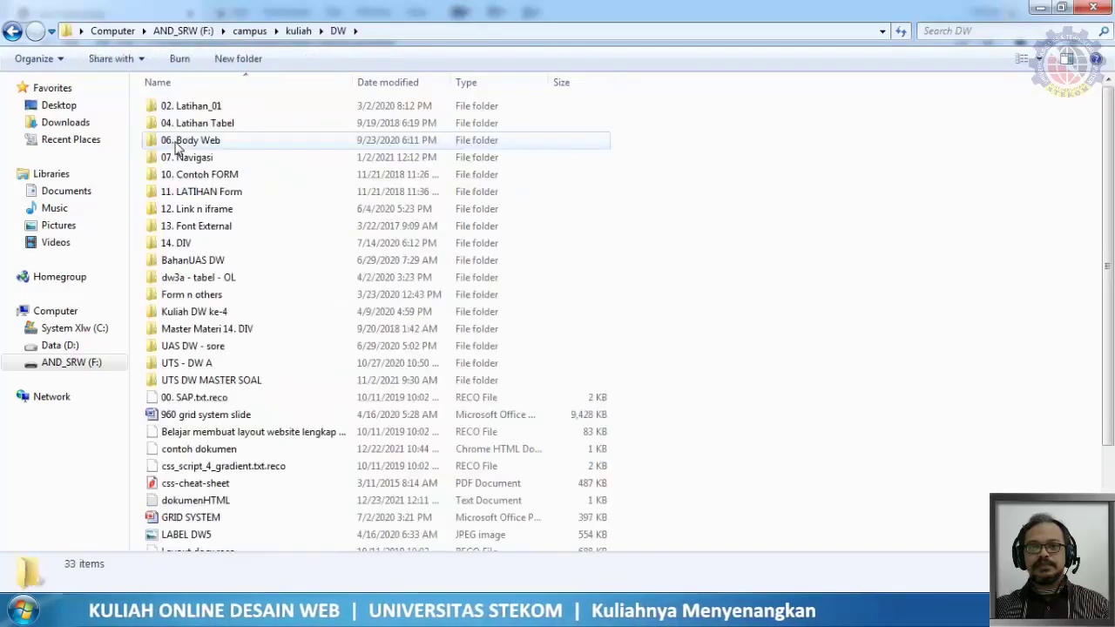
- Open the Background Web4 image from the 06. Body Web folder to view its menu layout
left_click(209, 144)
double_click(209, 144)
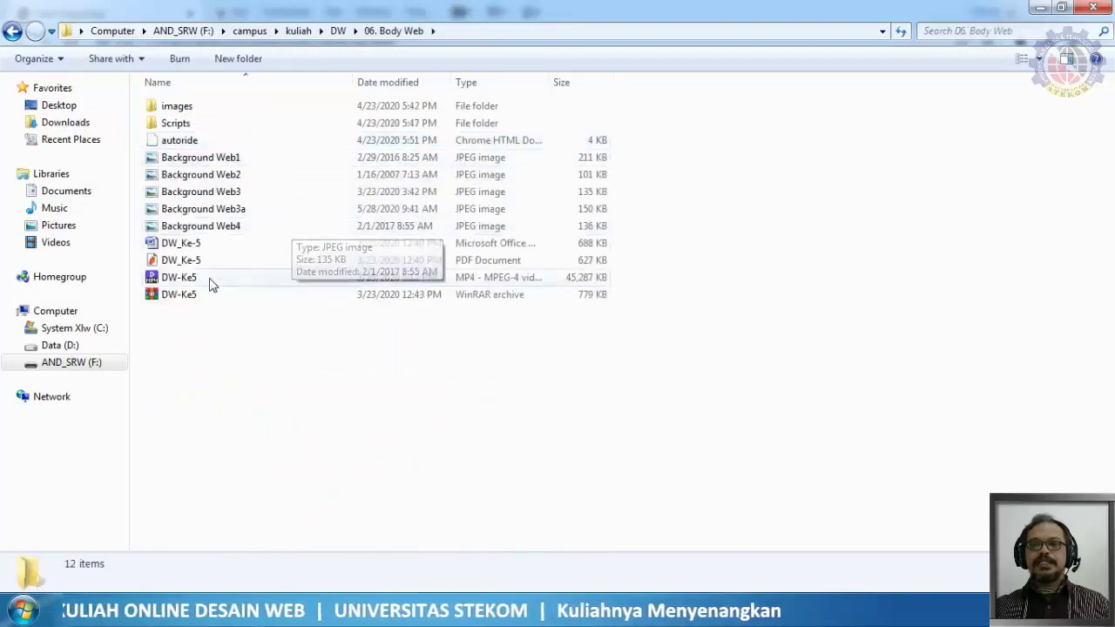
double_click(194, 228)
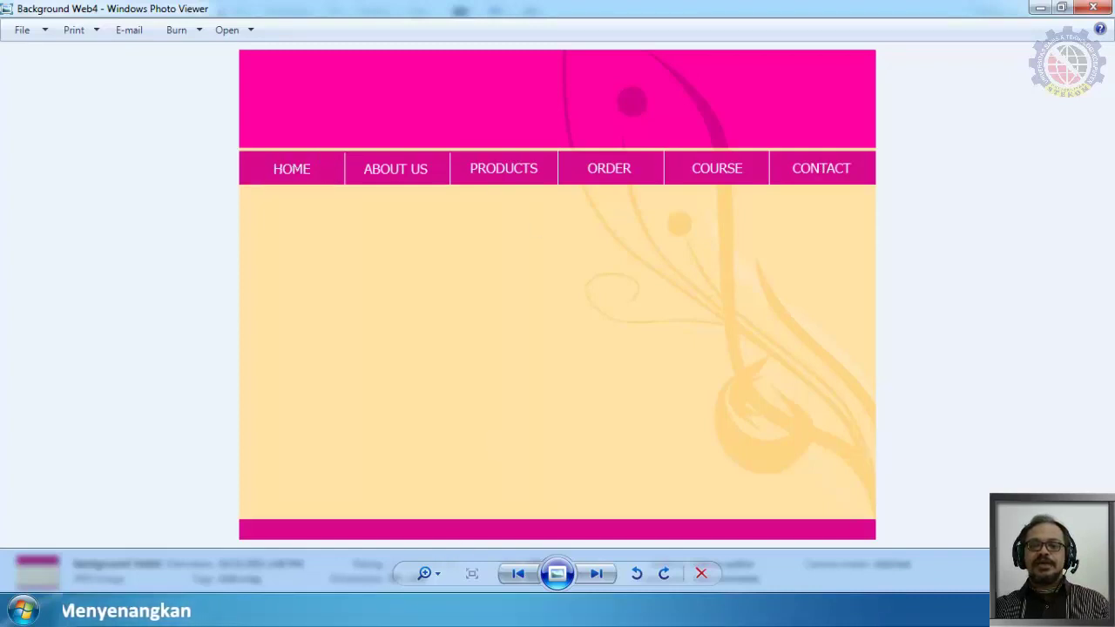
- Switch back to the Chrome preview and test the HOME rollover link
key("alt+Tab")
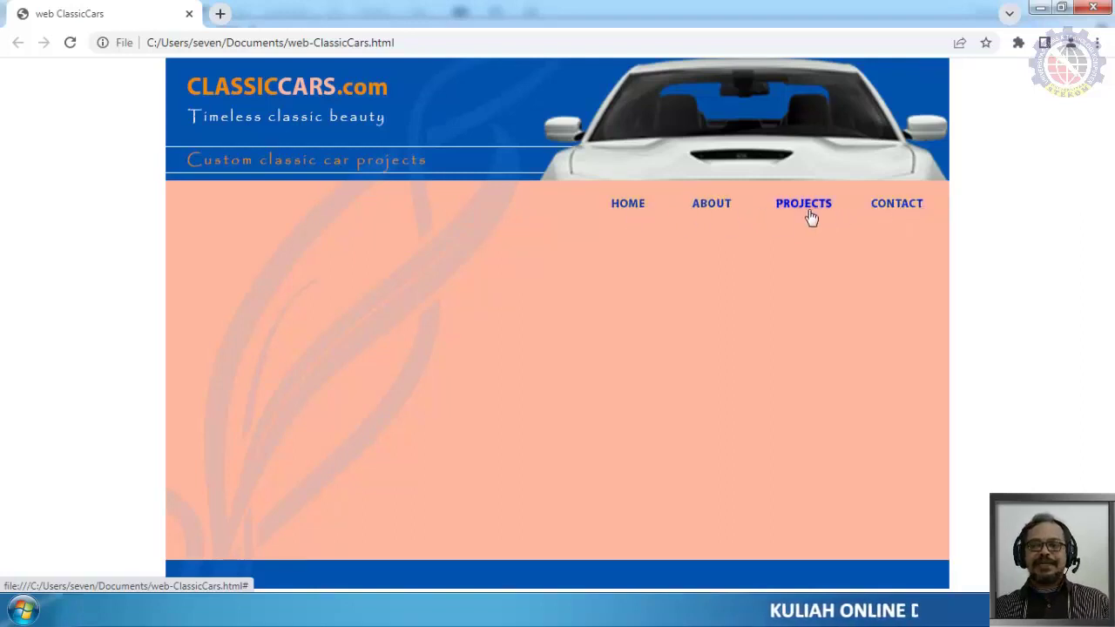
left_click(627, 208)
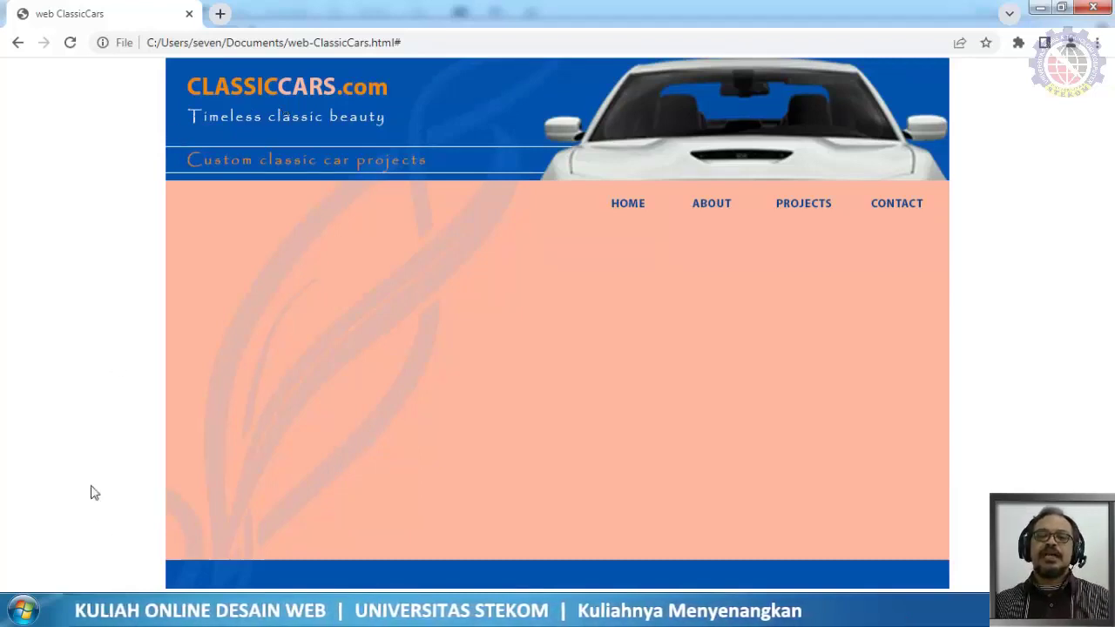
- Switch to Windows Explorer and open the DIV untuk Web PDF from the Layout Web dan Contoh folder within 14. DIV
left_click(119, 610)
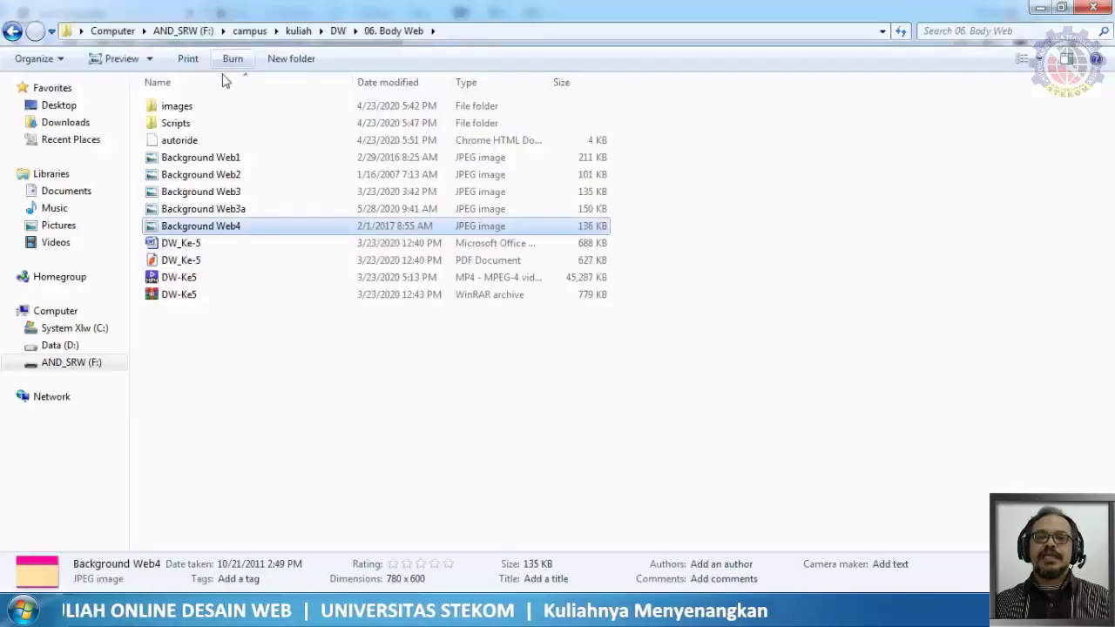
left_click(338, 31)
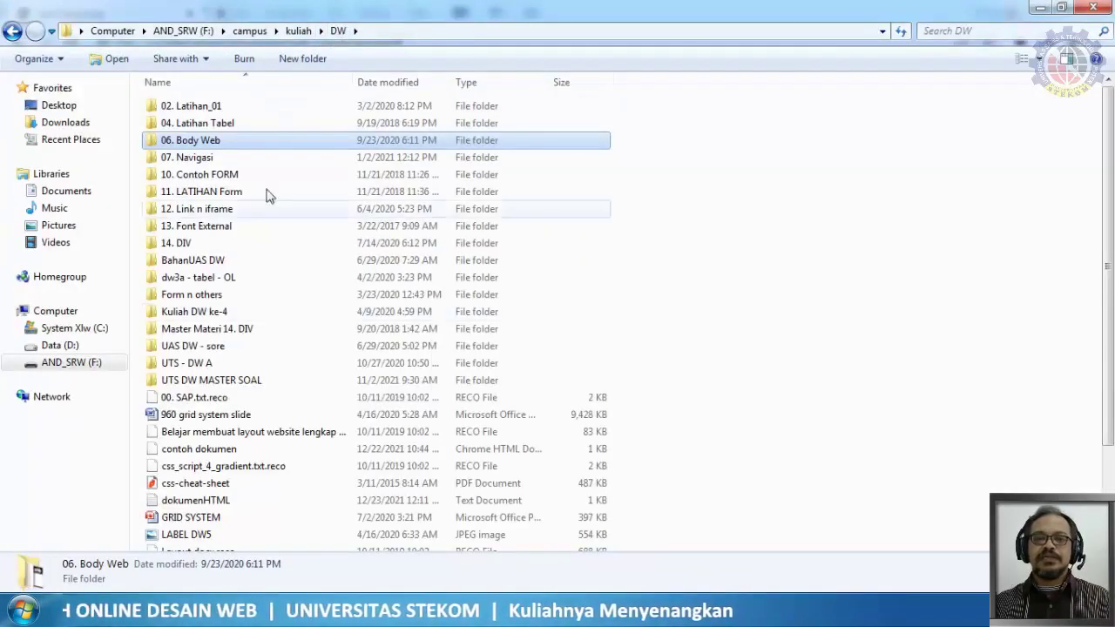
double_click(191, 244)
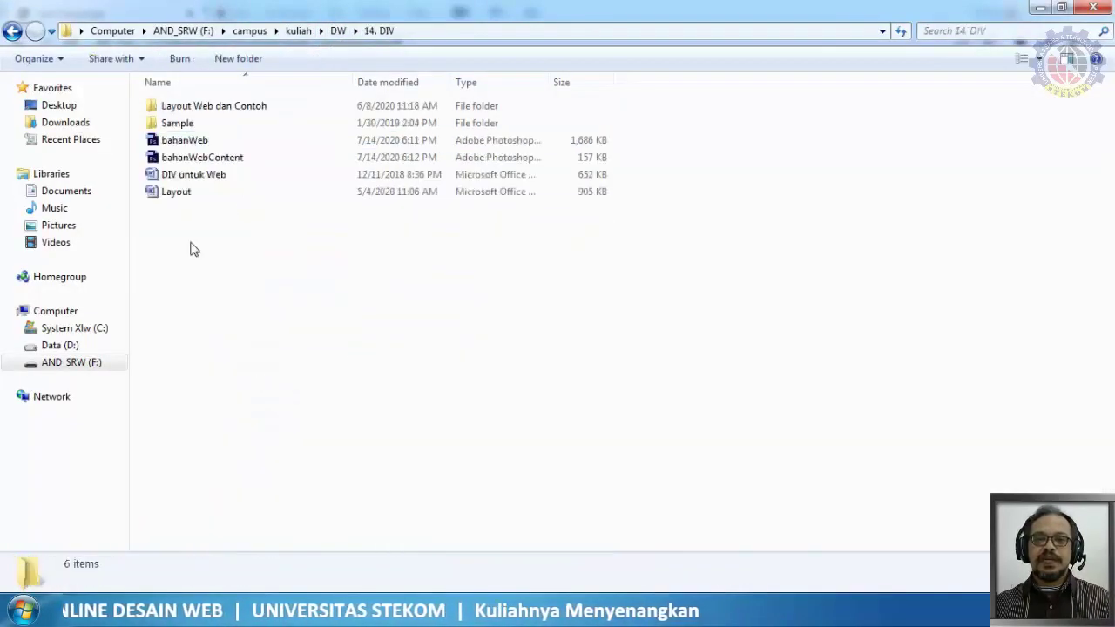
left_click(225, 107)
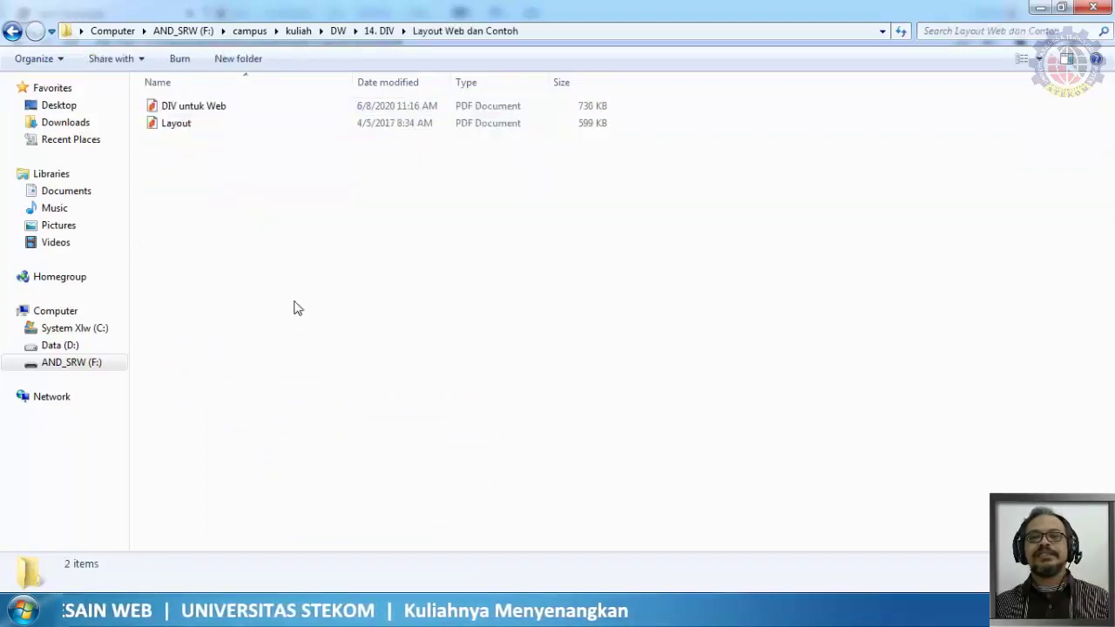
left_click(194, 109)
double_click(195, 109)
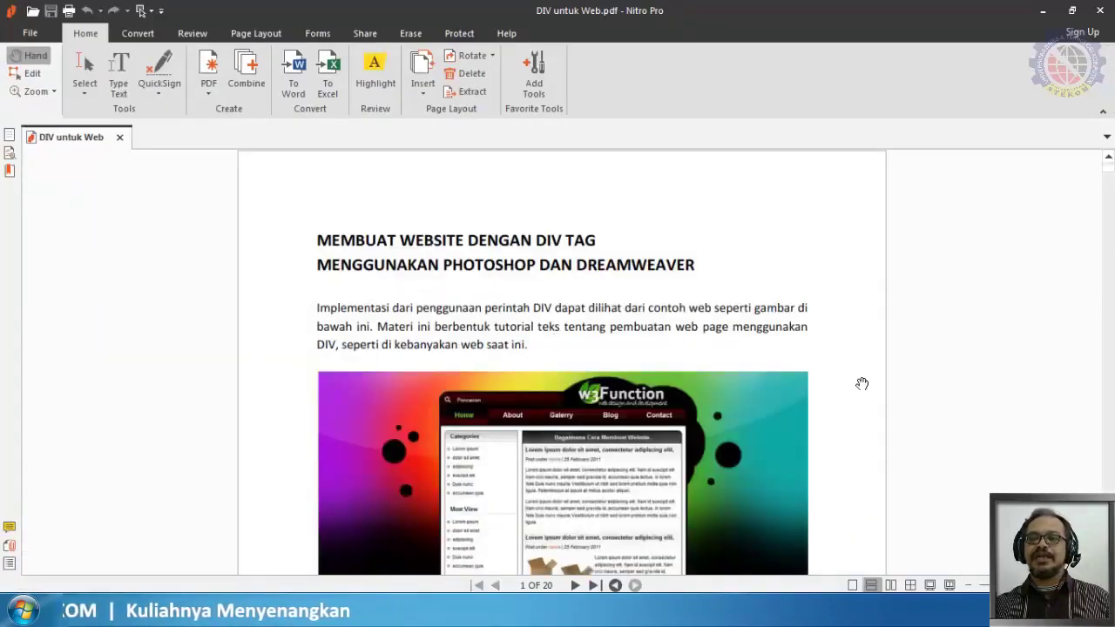
- Examine the DIV untuk Web tutorial's sample website image and its Photoshop design instructions on the first three pages
scroll(713, 369, "down", 5)
scroll(685, 245, "up", 3)
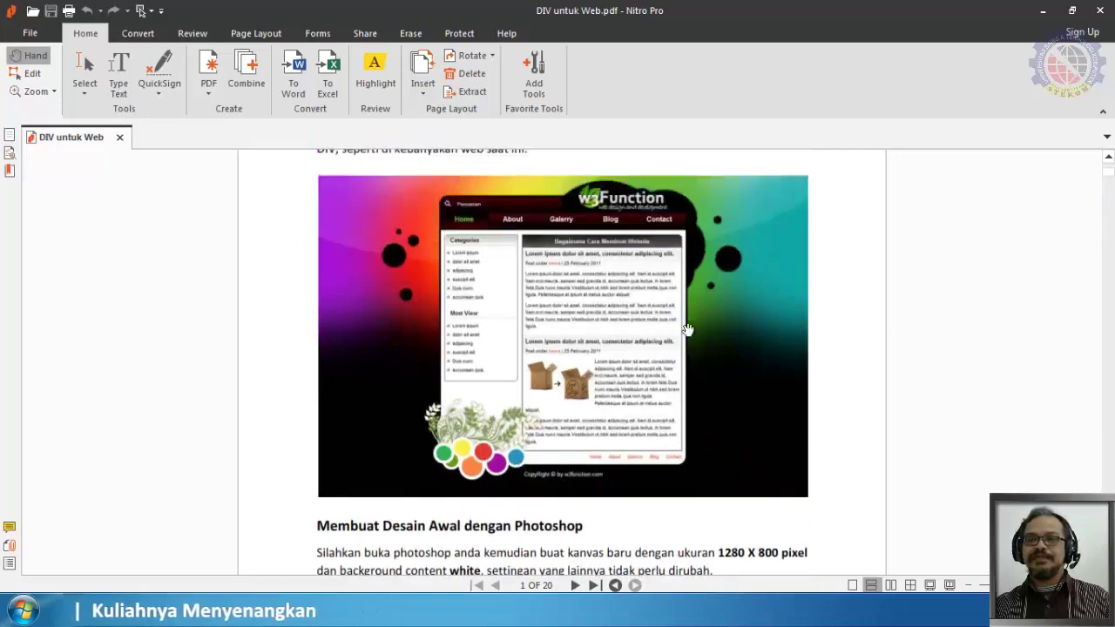
scroll(712, 278, "down", 2)
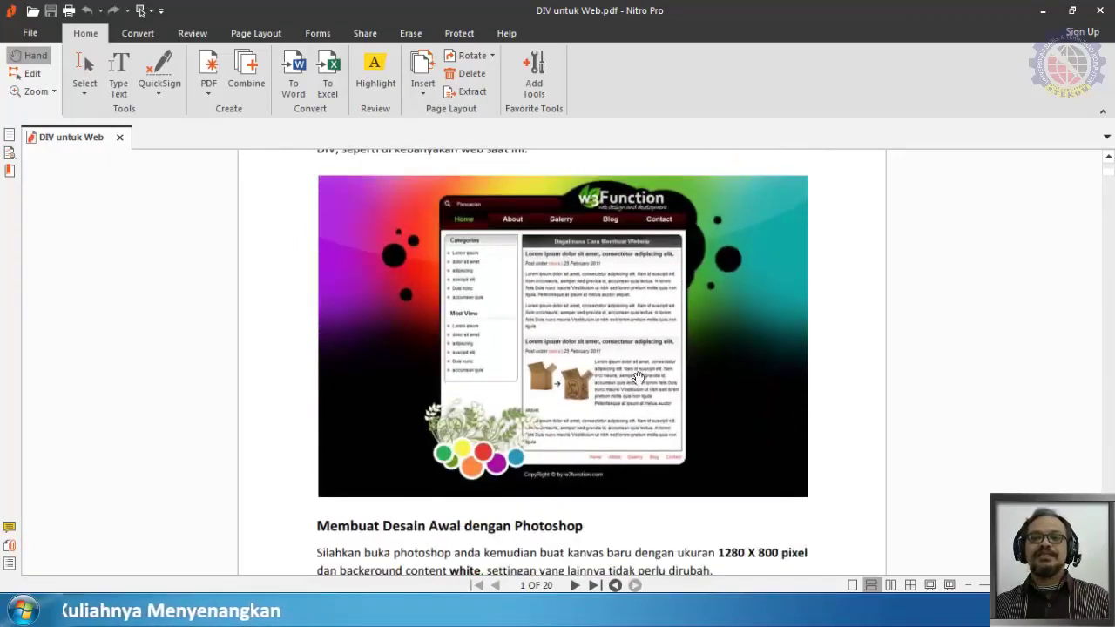
scroll(638, 378, "up", 2)
scroll(520, 458, "down", 1)
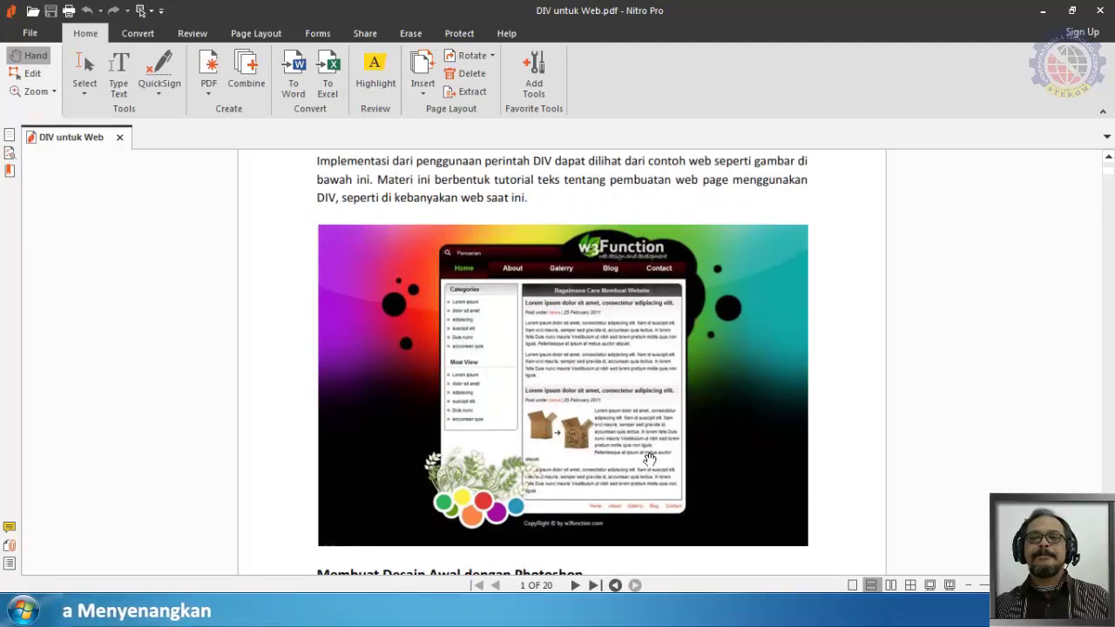
scroll(650, 459, "down", 15)
scroll(650, 459, "down", 9)
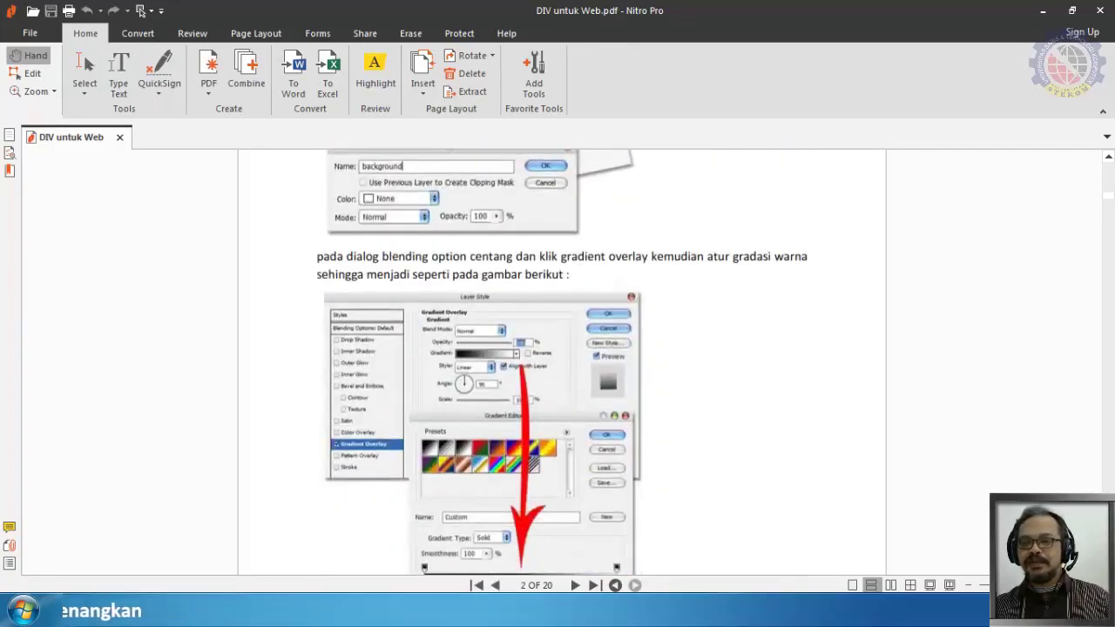
left_click(556, 586)
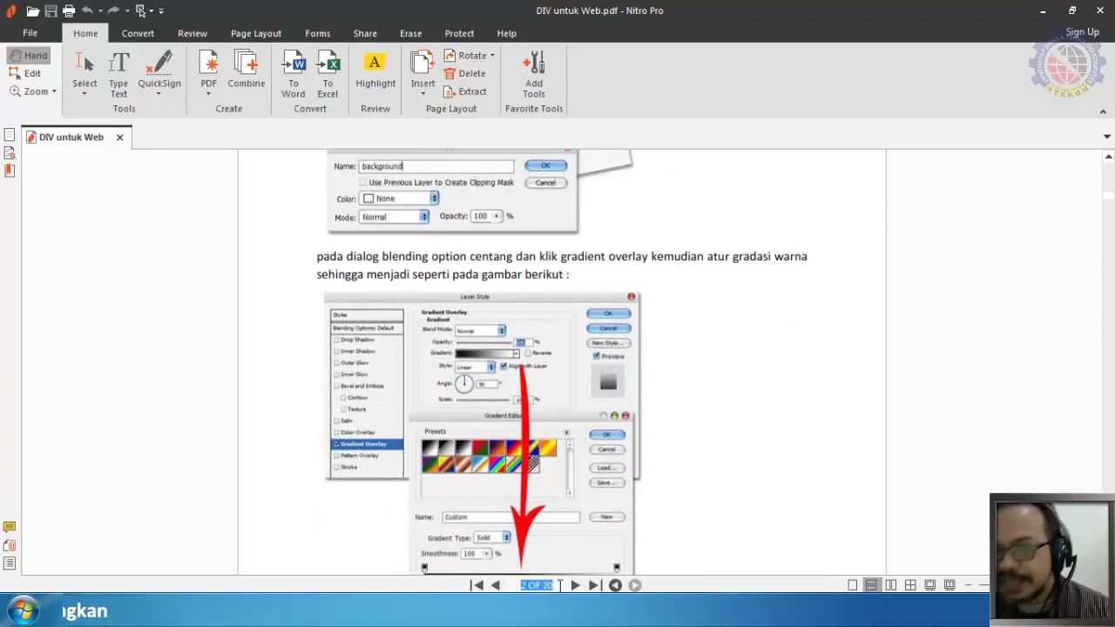
left_click(678, 370)
scroll(678, 370, "down", 15)
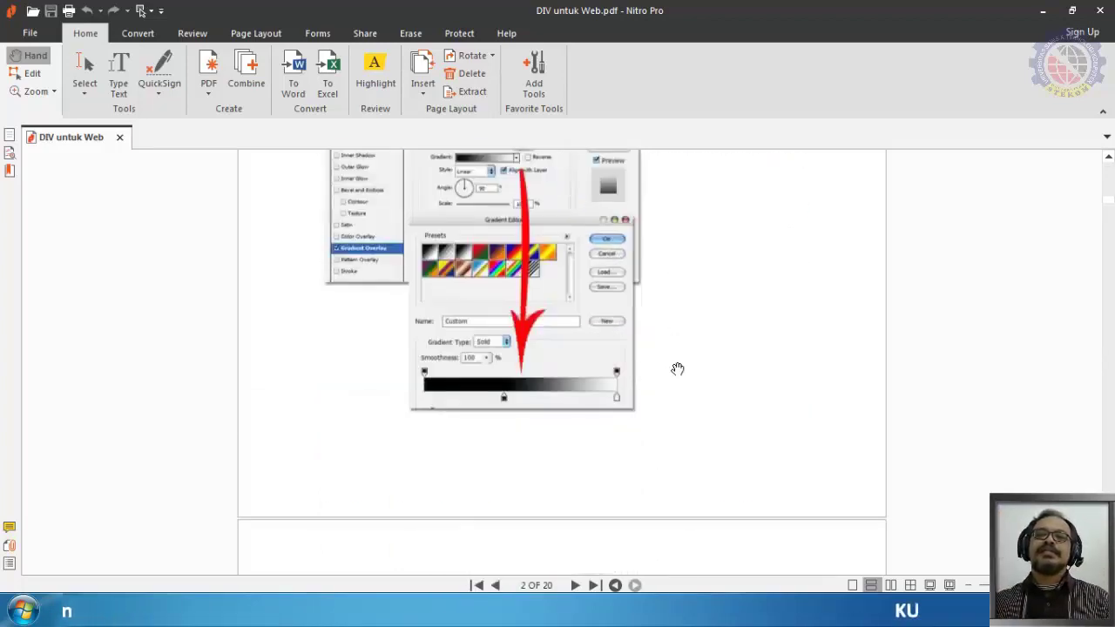
scroll(678, 370, "down", 18)
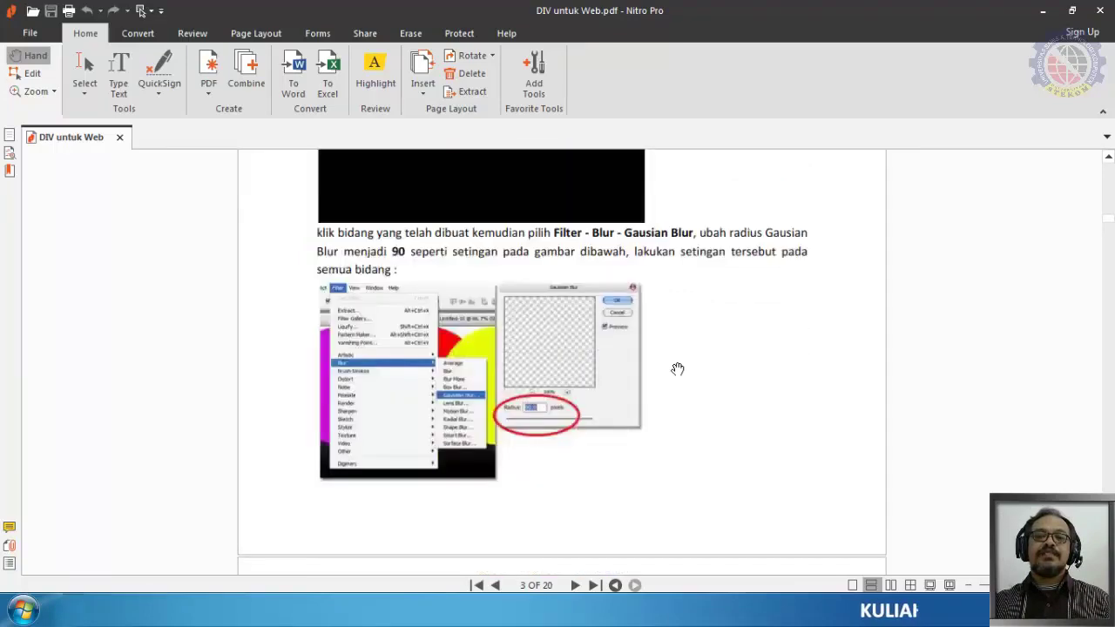
- Review the DIV untuk Web tutorial's background, content layout and menu design instructions through page 7, and close the PDF and its folder window
scroll(678, 369, "down", 15)
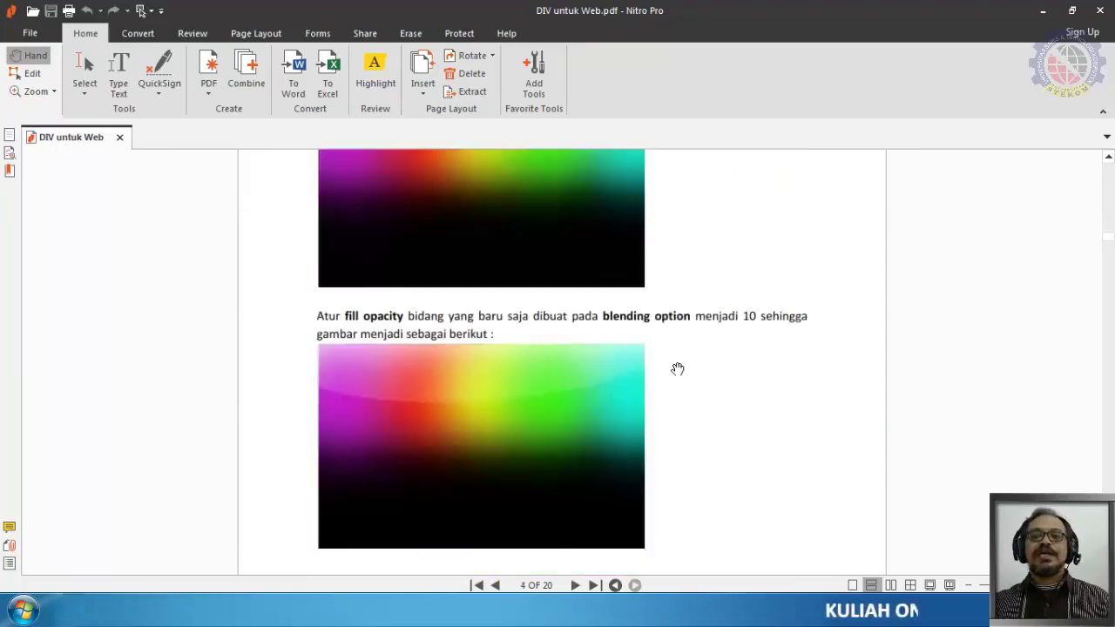
scroll(678, 370, "down", 18)
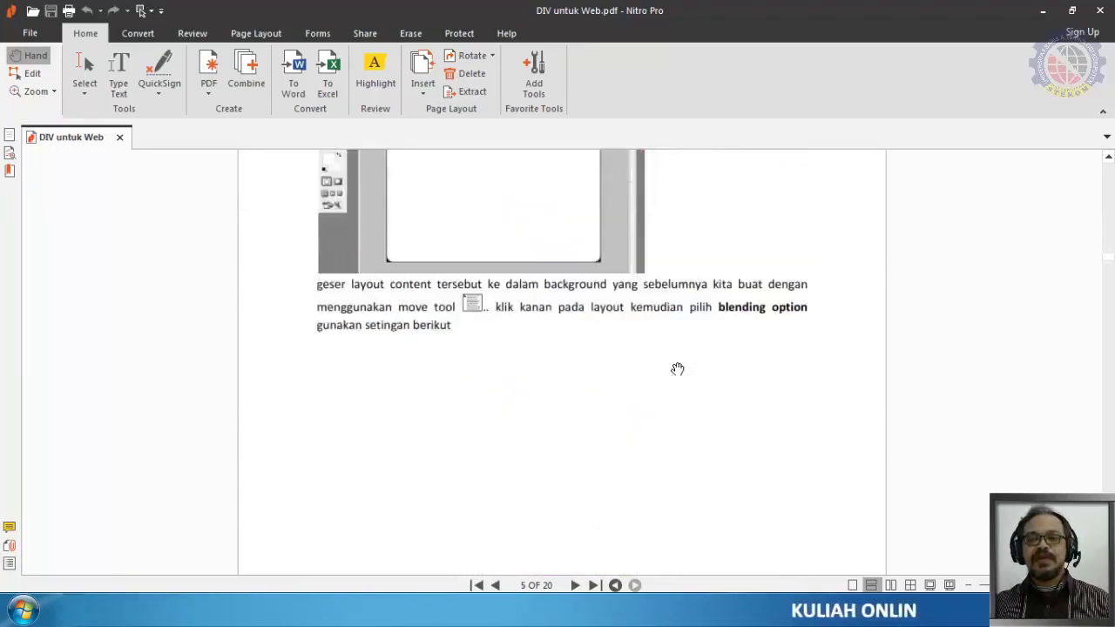
scroll(678, 370, "down", 15)
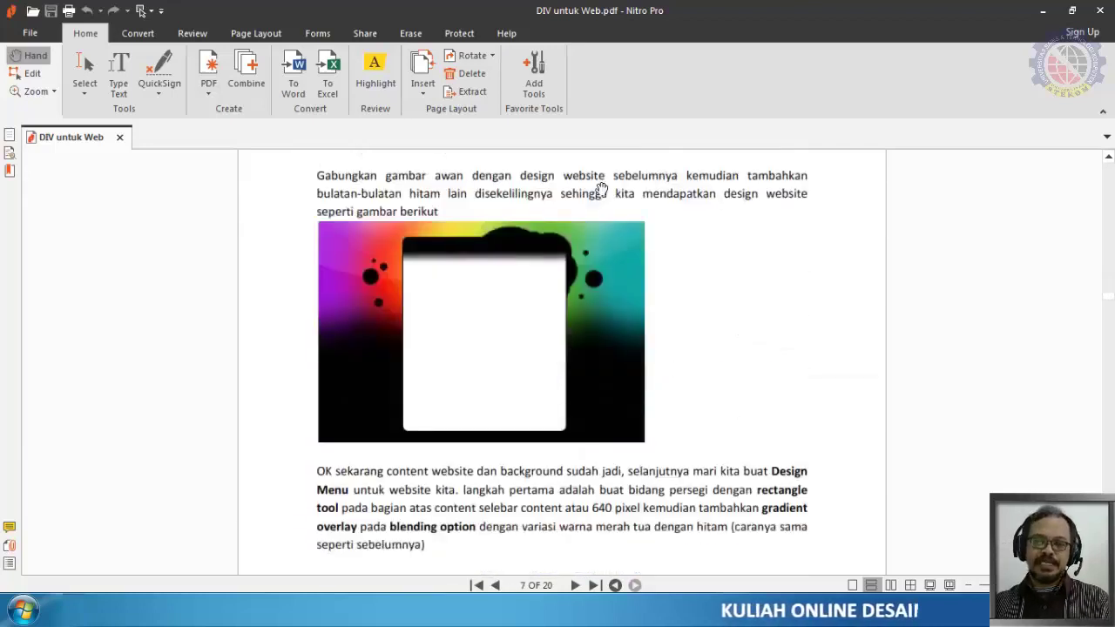
left_click(1099, 10)
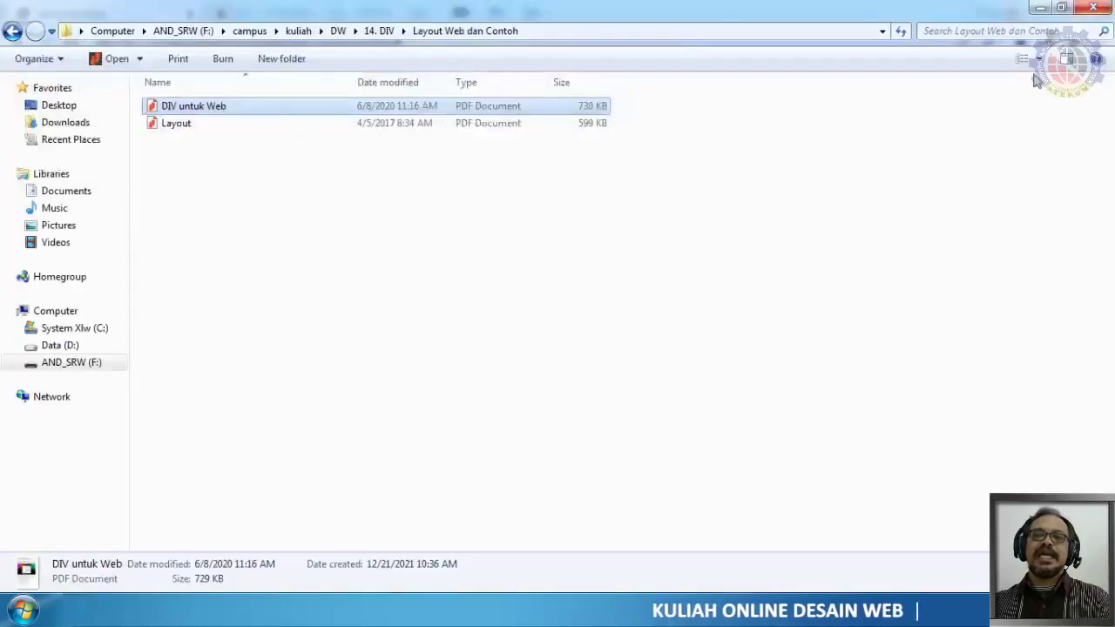
left_click(1093, 7)
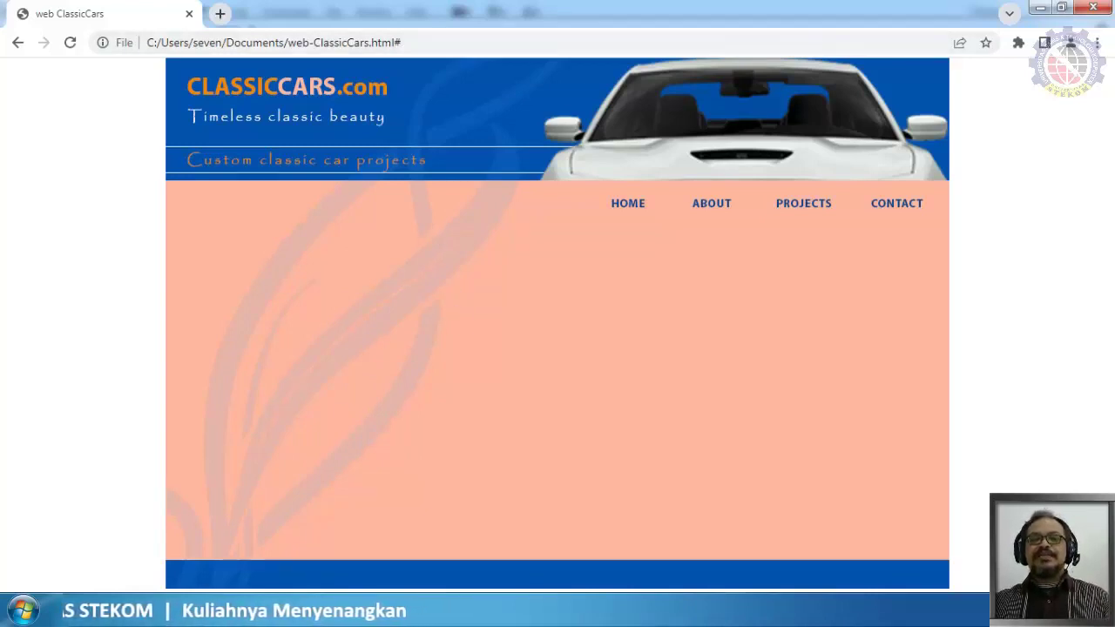
mouse_move(174, 609)
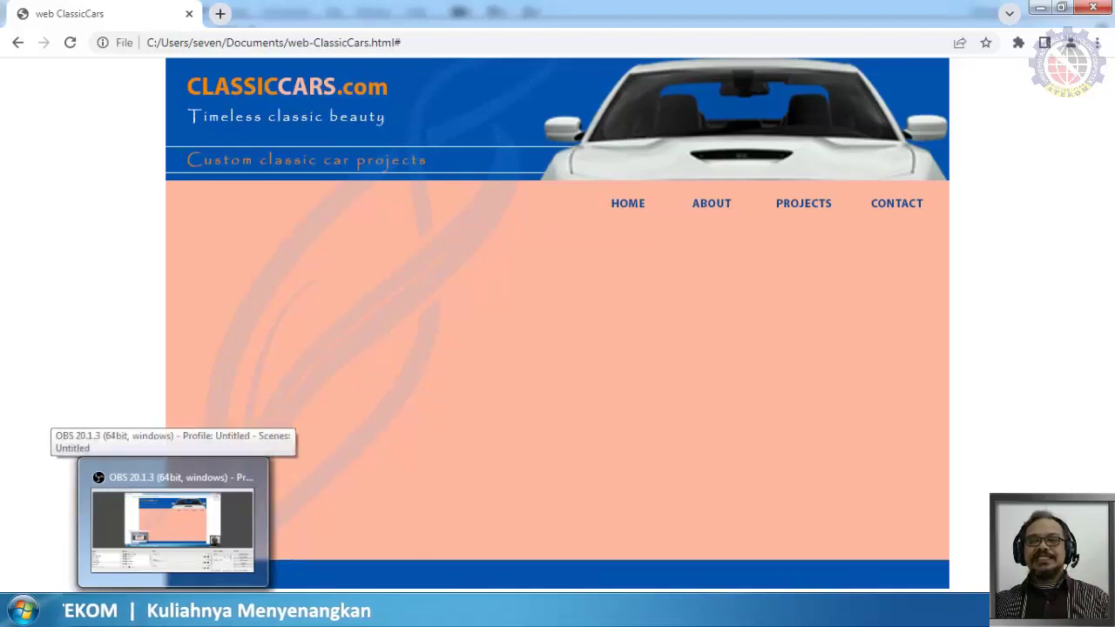
left_click(172, 522)
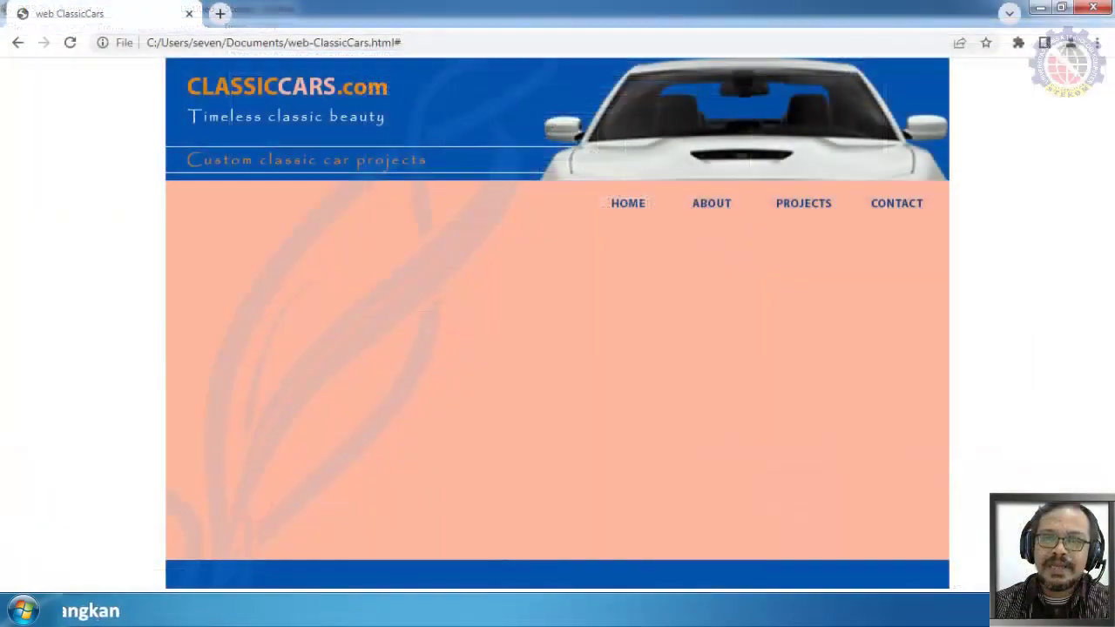